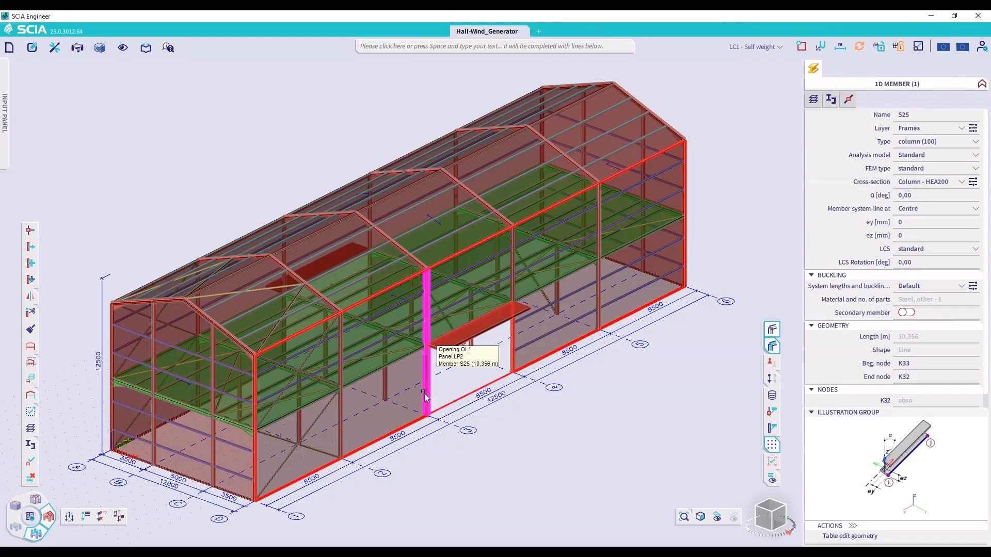
# Select the load panel with the opening in the long wall along grid line D, and expand the selection to all load panels
pyautogui.press('Escape')
pyautogui.click(459, 408)
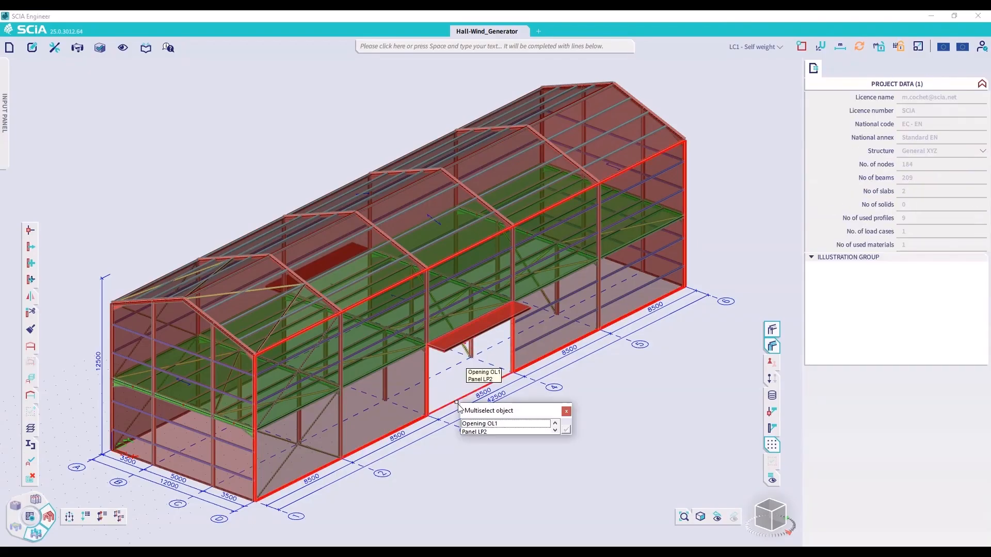
pyautogui.click(472, 432)
pyautogui.click(566, 429)
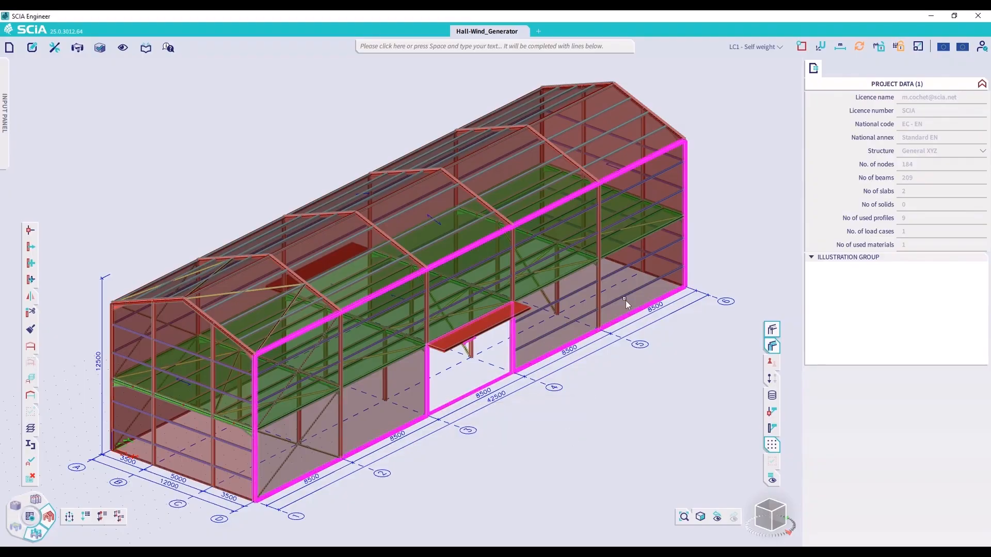
pyautogui.click(813, 68)
pyautogui.click(831, 96)
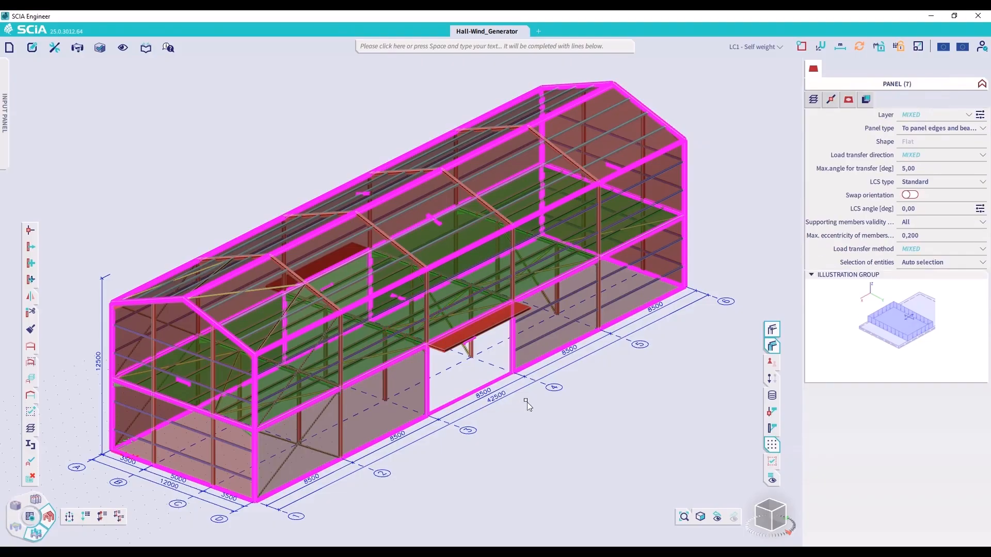
# Inspect the properties of the canopy plate above the opening in the wall along grid line D
pyautogui.press('Escape')
pyautogui.click(452, 350)
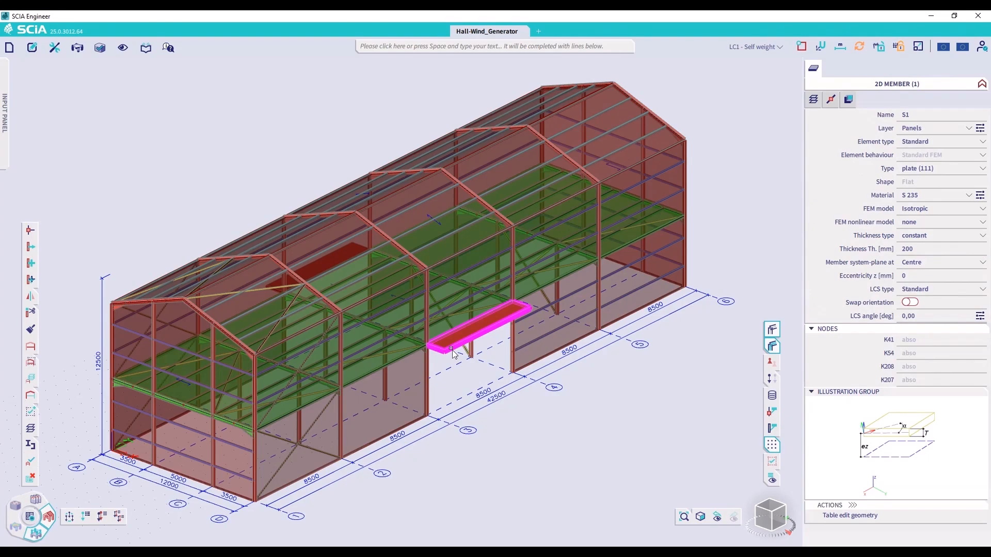
pyautogui.press('Escape')
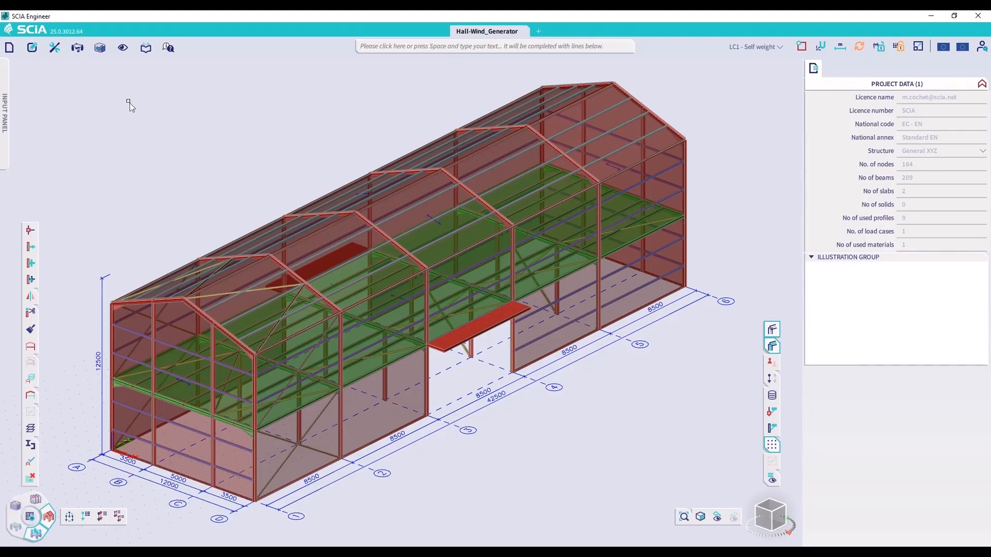
# Limit the visible model to the Panels layer with the Instellingen_2 layer activity, and turn off the rendered thickness of the members
pyautogui.click(122, 49)
pyautogui.moveTo(159, 97)
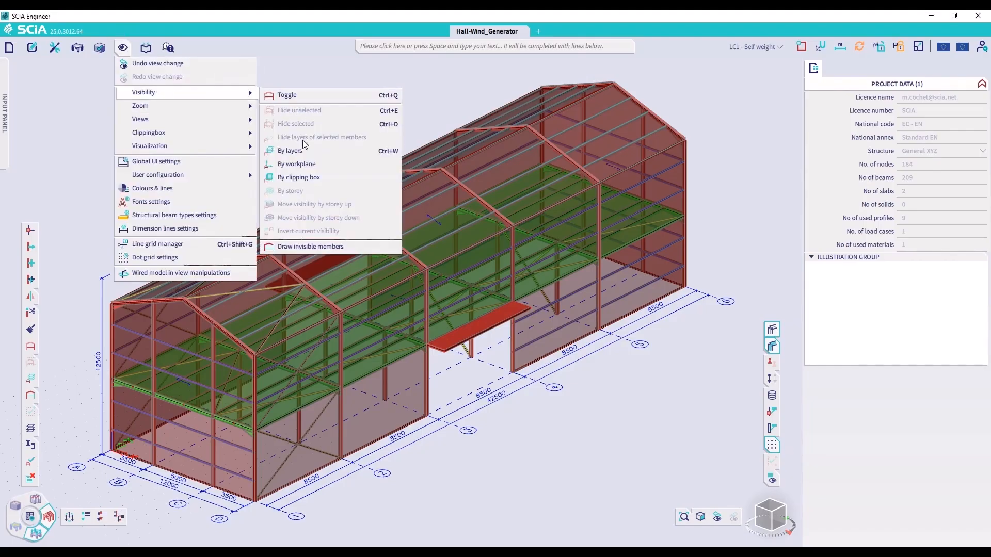
pyautogui.click(303, 152)
pyautogui.click(509, 320)
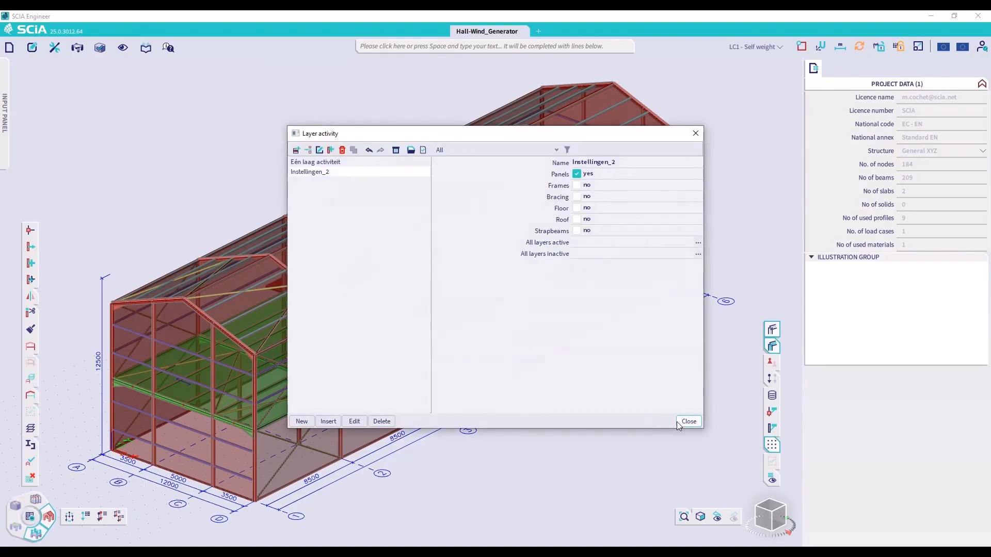
pyautogui.click(679, 422)
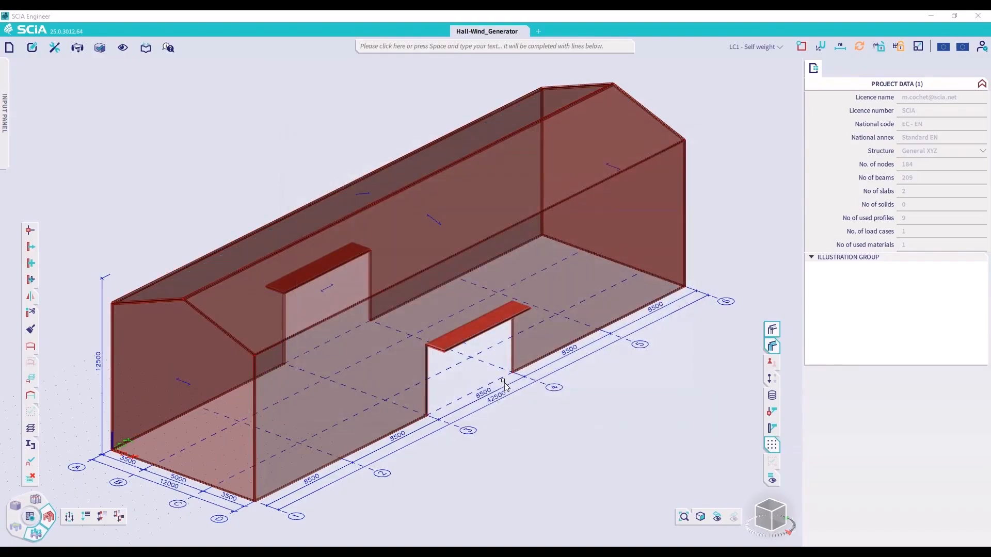
pyautogui.click(773, 345)
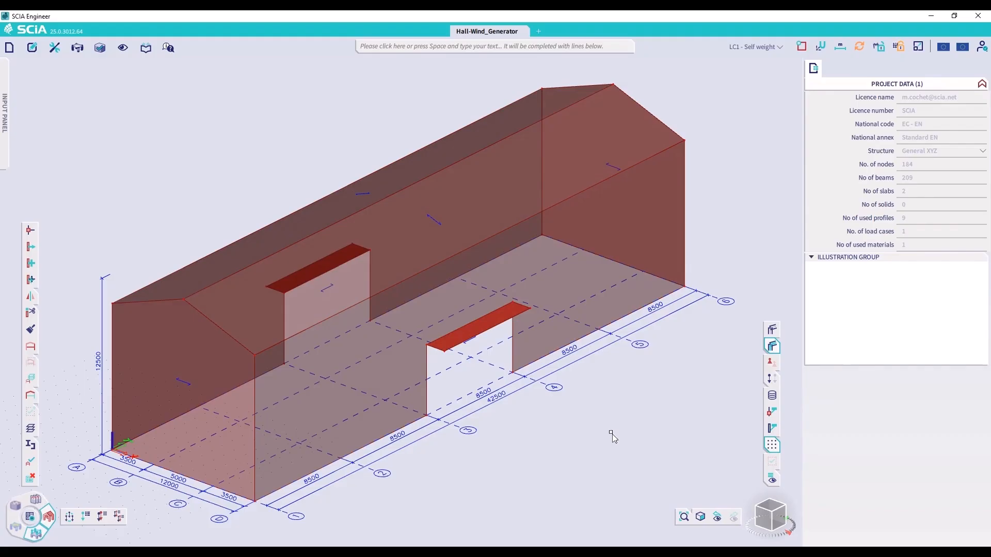
# Enable the Climatic loads functionality in the project settings
pyautogui.click(12, 50)
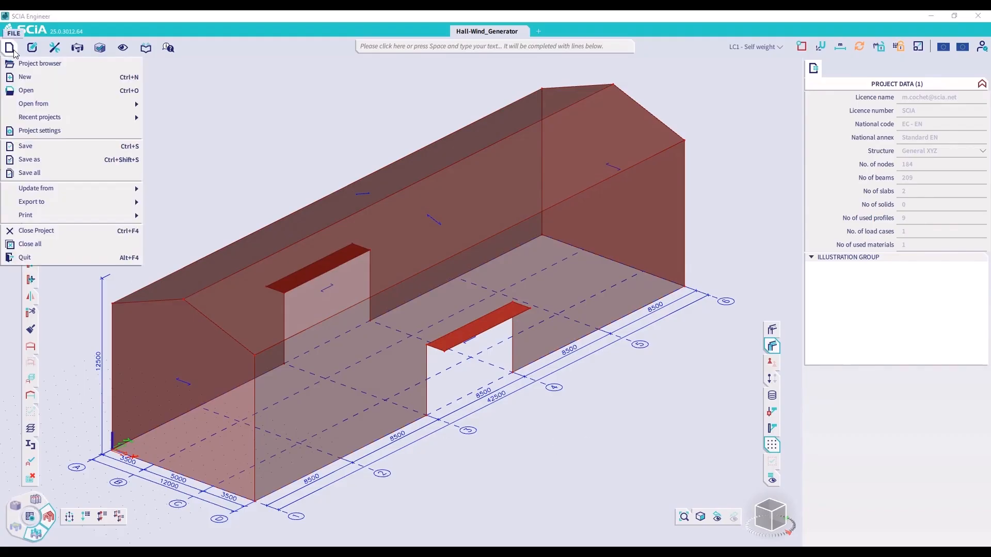
pyautogui.click(55, 132)
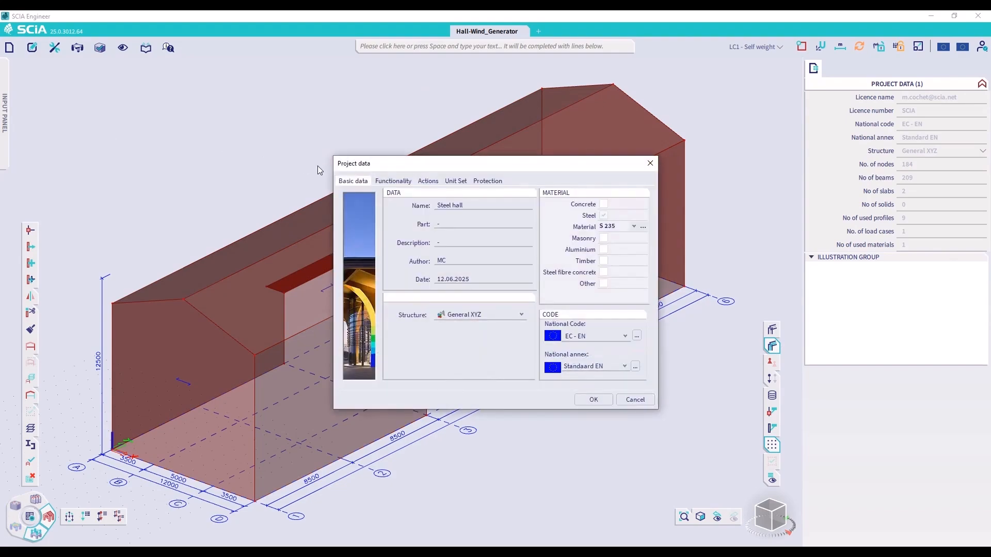
pyautogui.click(395, 181)
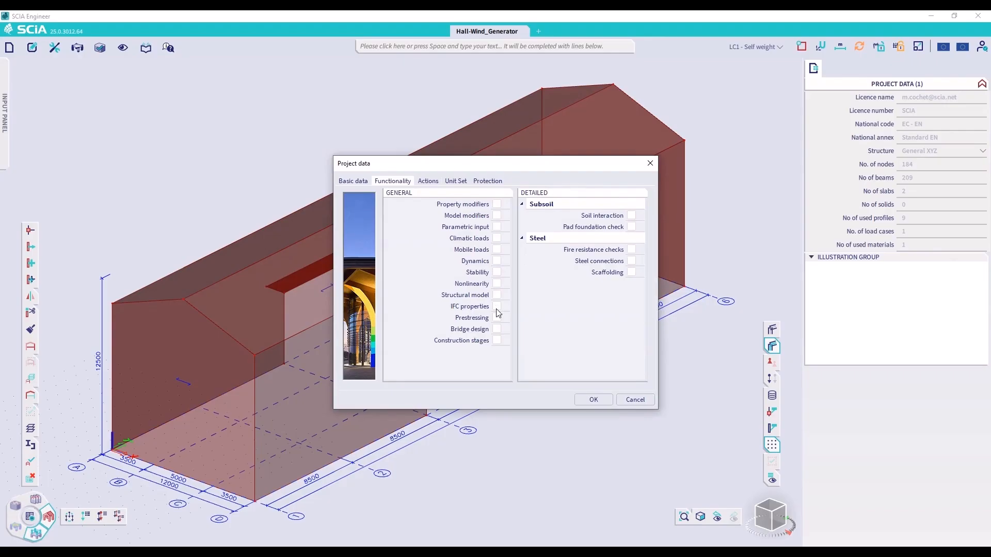
pyautogui.click(497, 239)
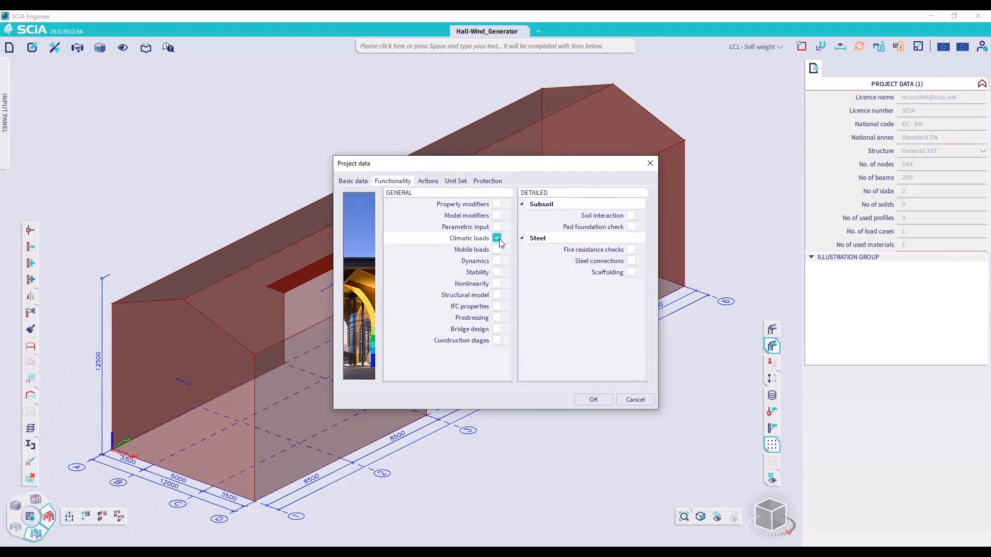
pyautogui.click(595, 401)
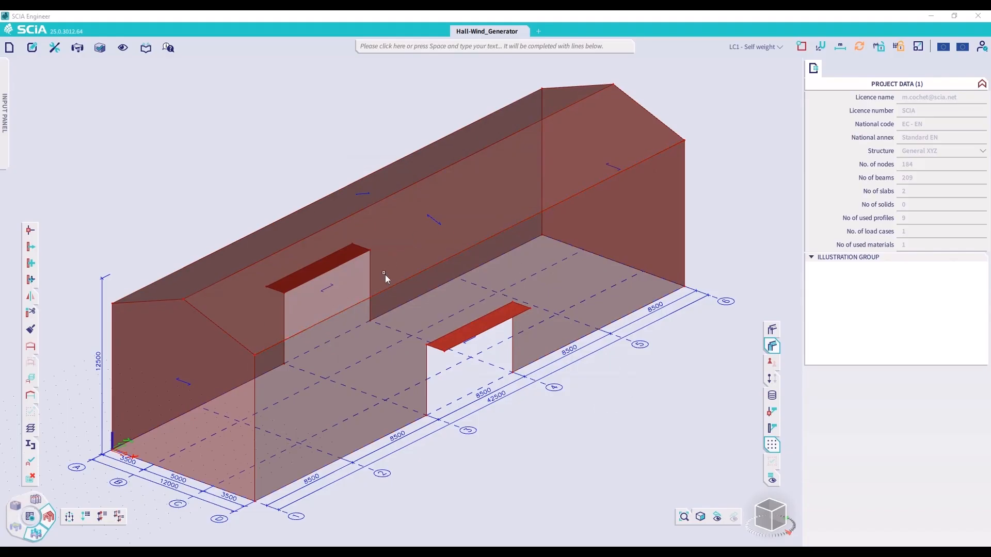
# Expand the selection from the wall panel on grid line A to all visible wall and roof panels, and enable 3D Wind for them
pyautogui.click(325, 290)
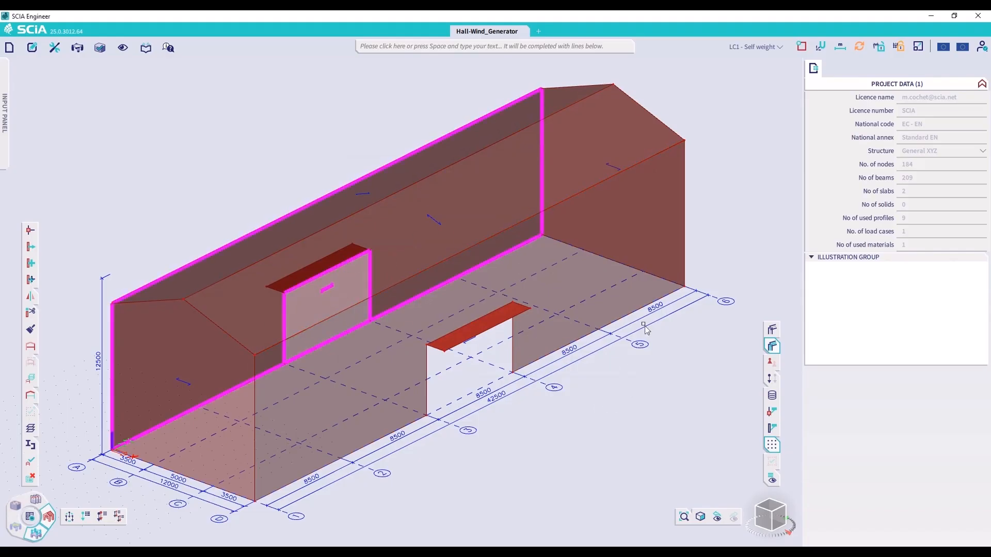
pyautogui.click(813, 83)
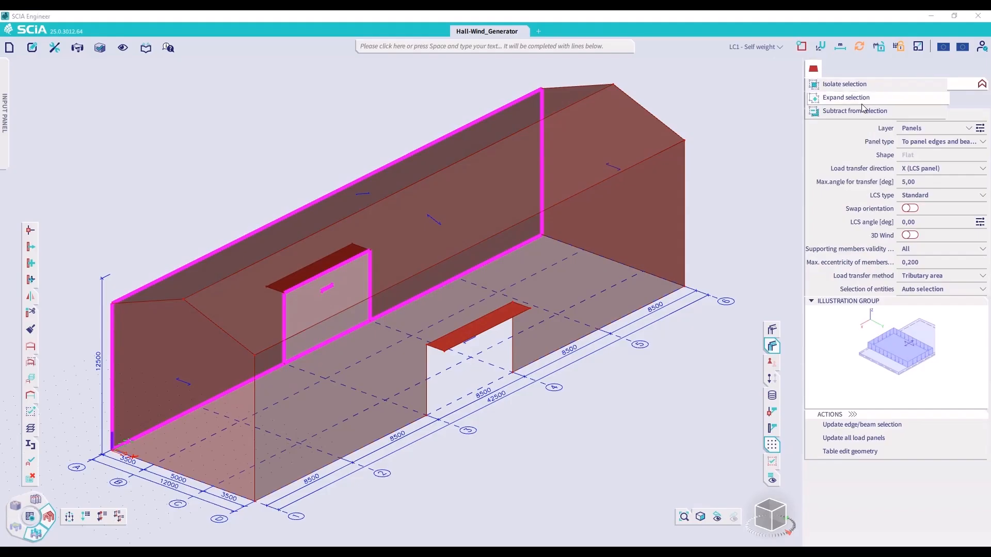
pyautogui.click(862, 102)
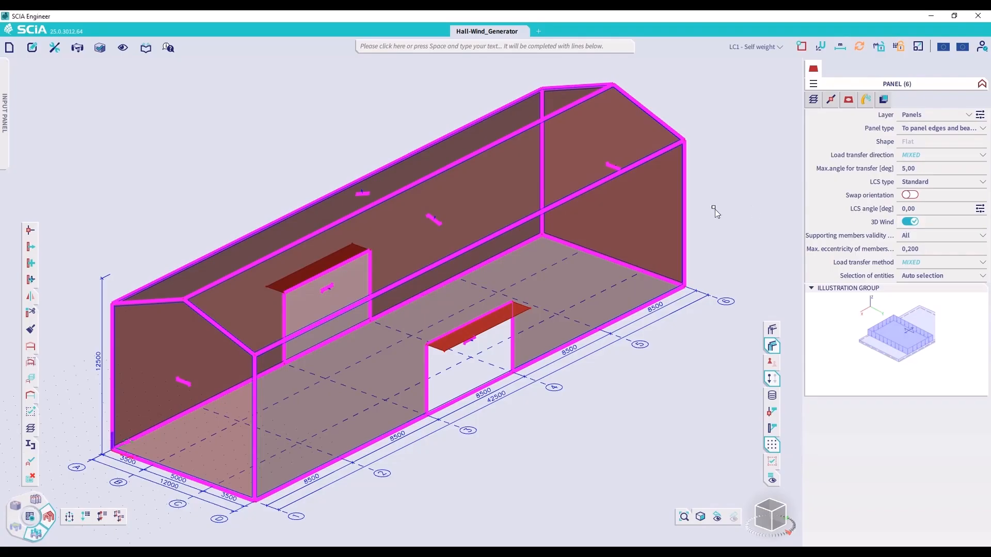
pyautogui.press('Escape')
# Increase the additional data scale to enlarge the wind data and load direction symbols on the panels
pyautogui.click(918, 49)
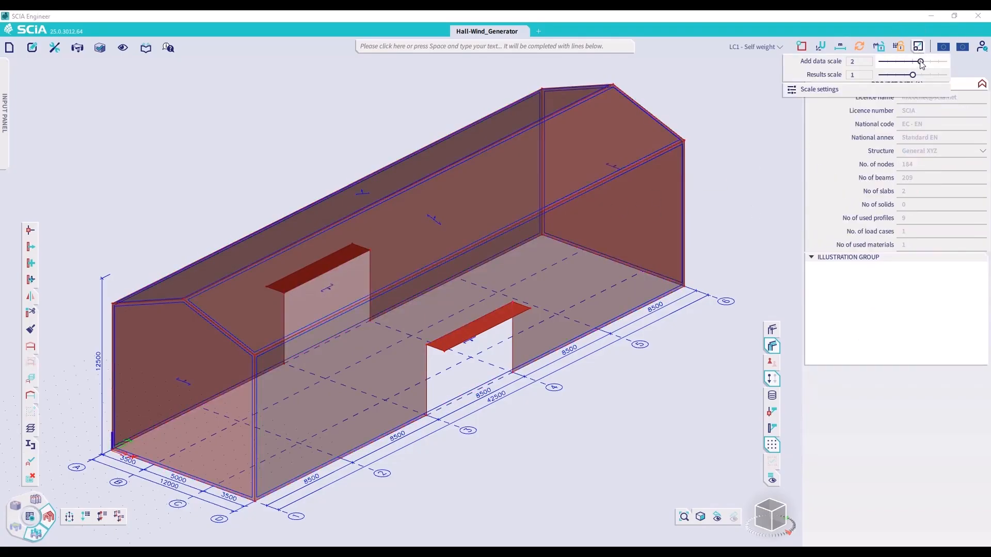
pyautogui.click(934, 61)
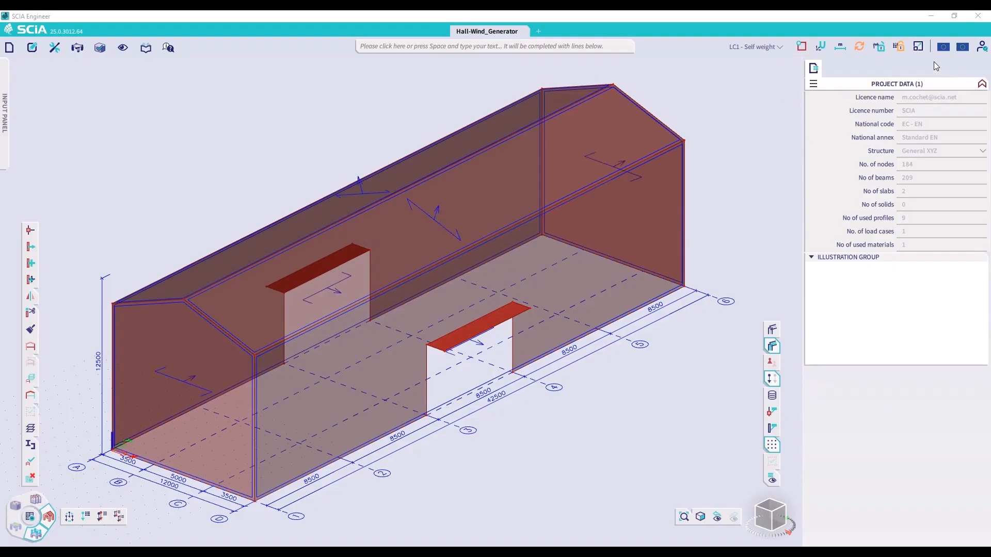
# Examine the wind data of the gable wall on grid line 1, including its Type, Swap outer surface and Openings settings
pyautogui.click(338, 292)
pyautogui.click(194, 378)
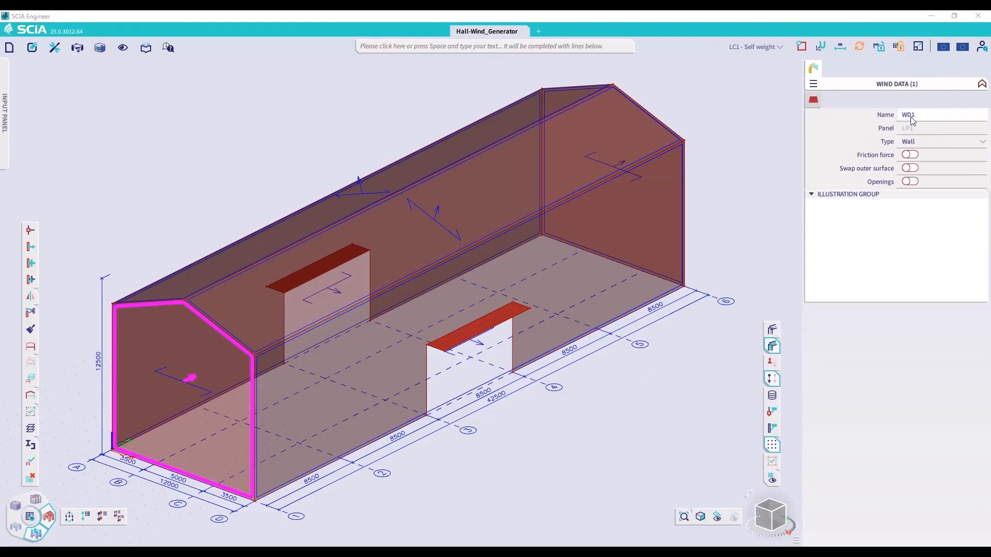
pyautogui.click(915, 143)
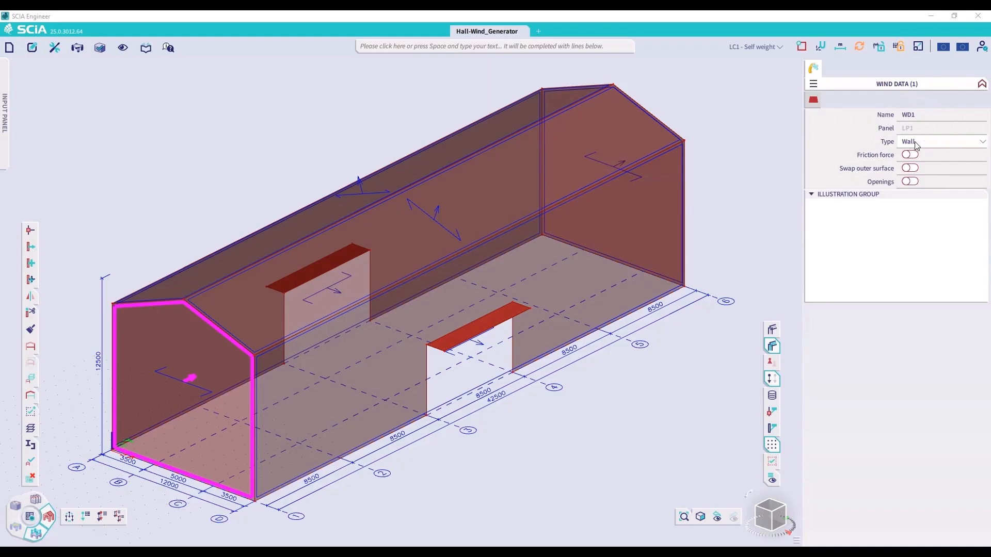
pyautogui.click(915, 168)
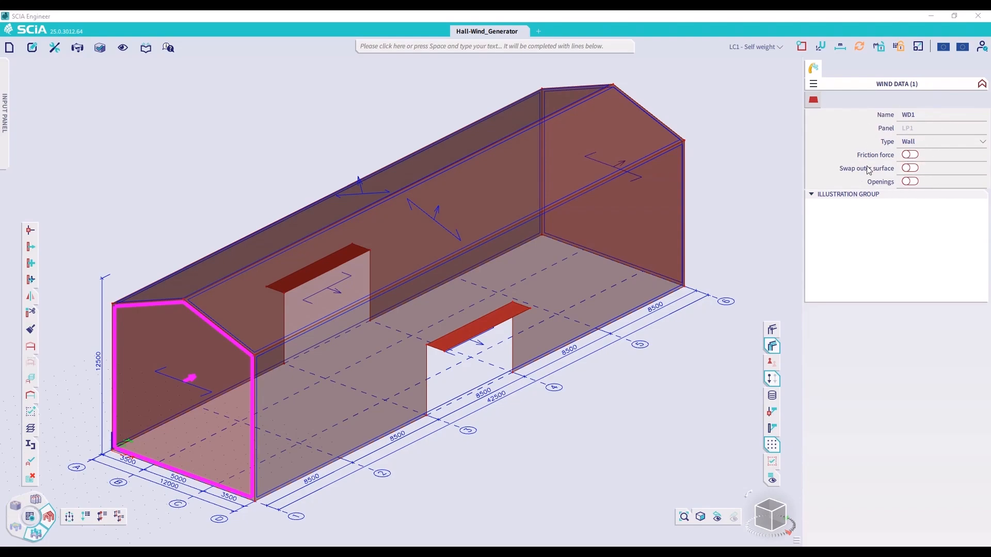
pyautogui.click(914, 183)
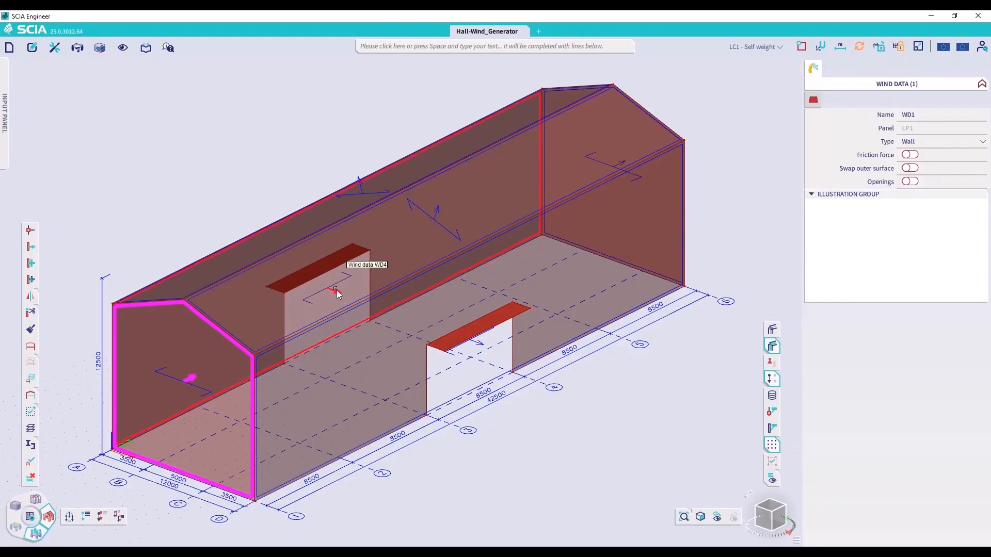
# Select the wall along grid line A together with the gable on grid line 1, and review their panel properties
pyautogui.click(342, 305)
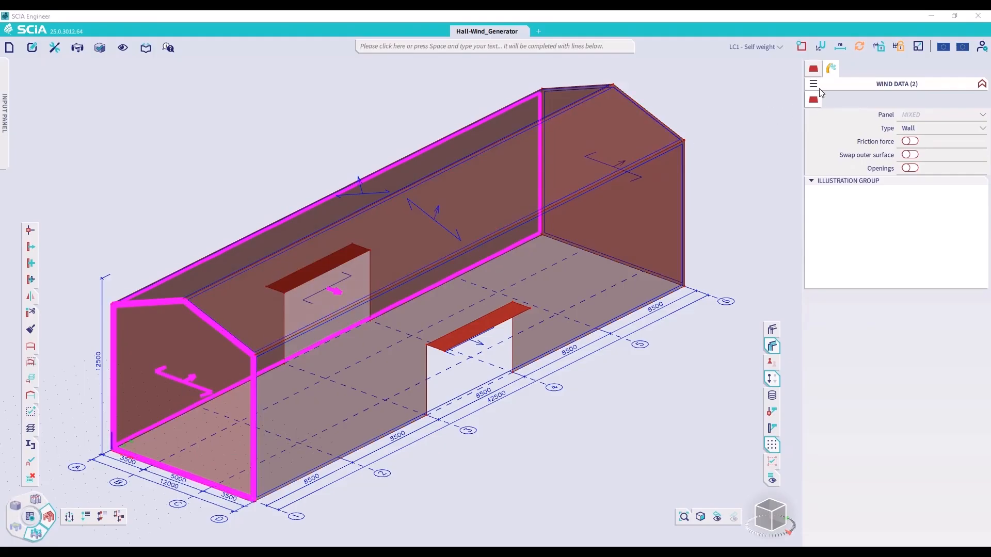
pyautogui.click(346, 280)
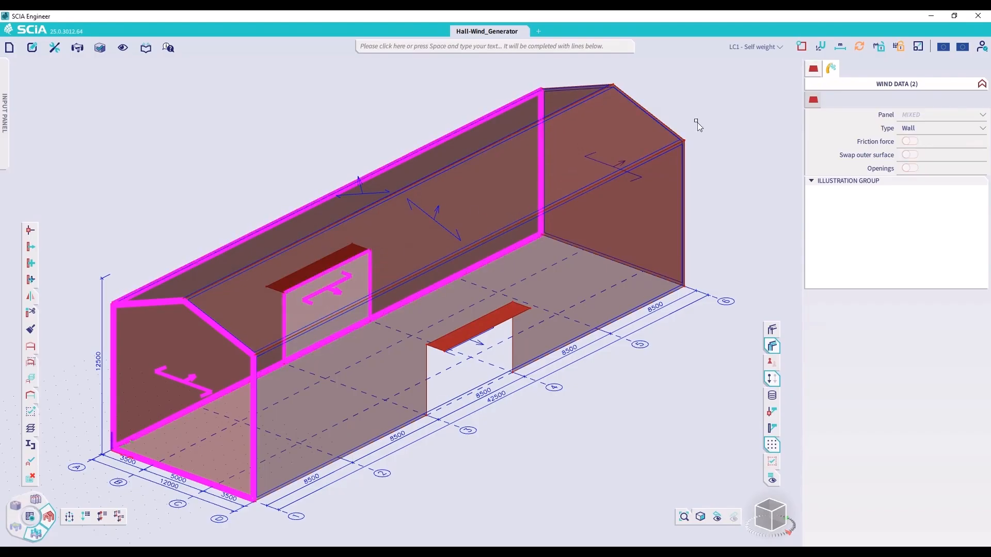
pyautogui.click(813, 70)
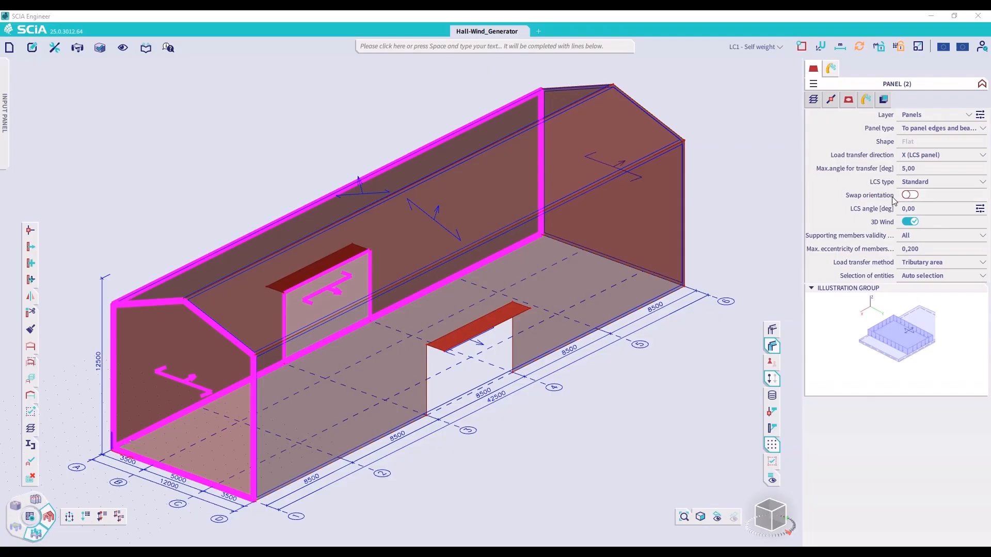
# Turn on the local axes of 2D members in the view settings for all entities, and clear the selection
pyautogui.click(772, 478)
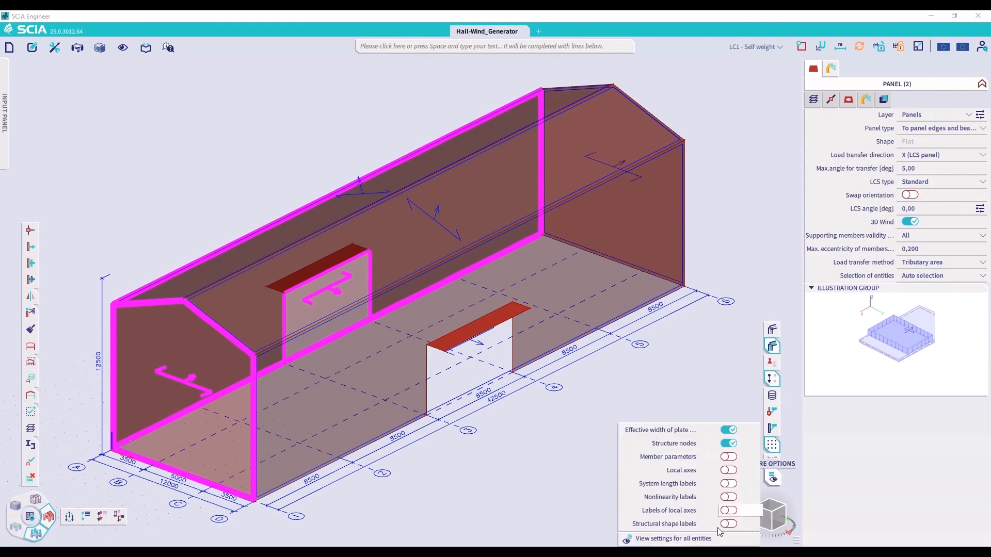
pyautogui.click(709, 538)
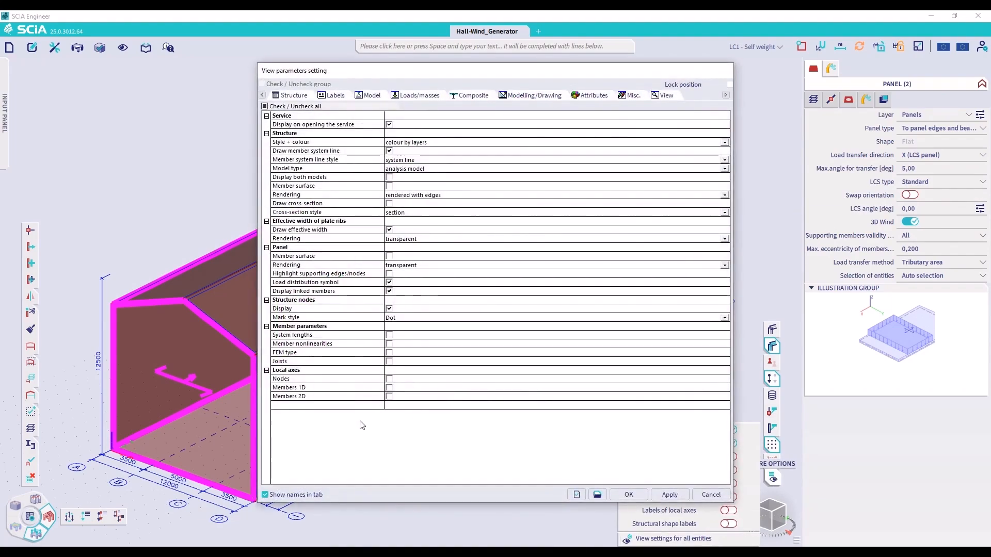
pyautogui.click(389, 397)
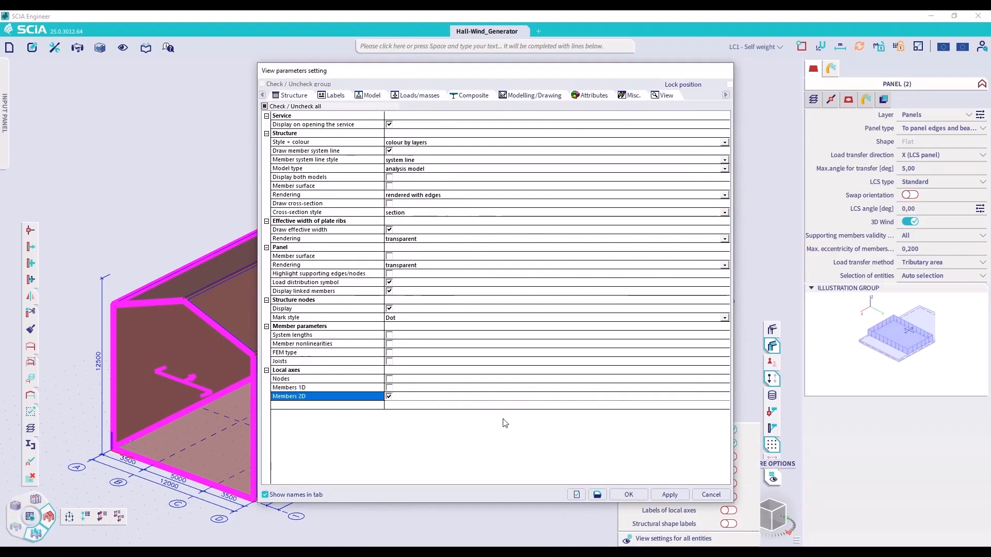
pyautogui.click(669, 494)
pyautogui.click(629, 495)
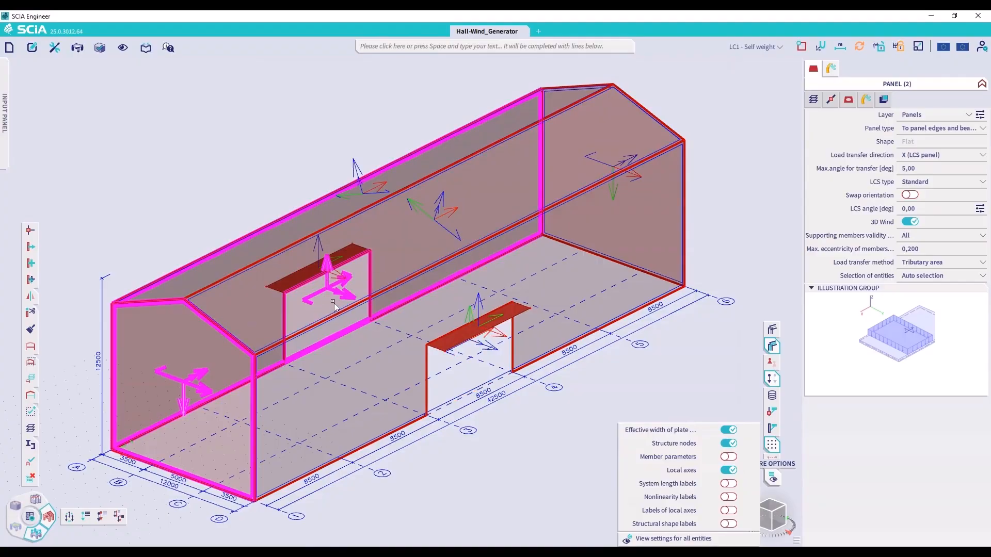
pyautogui.press('Escape')
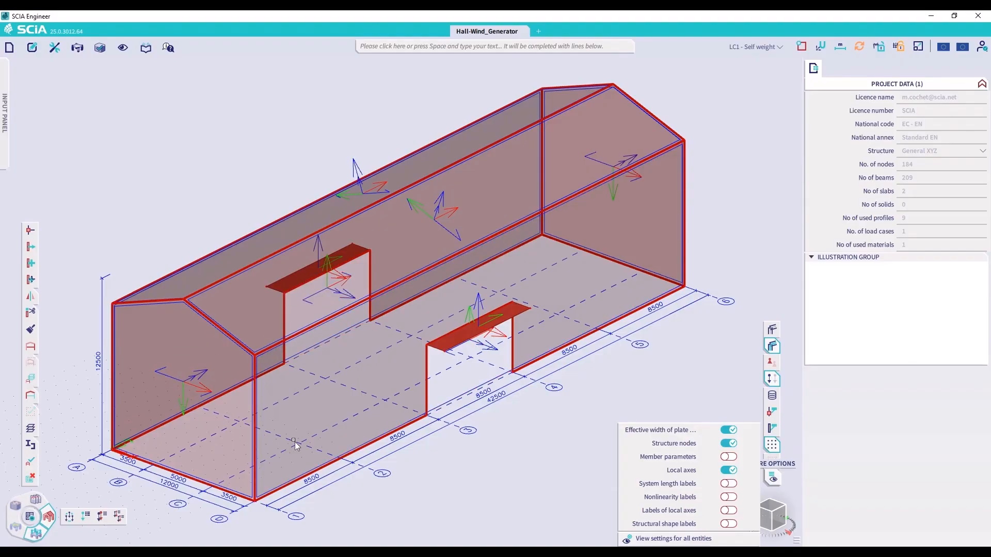
# Enable Swap orientation for the gable panel on grid line 1 and the long wall panel on grid line A
pyautogui.click(170, 379)
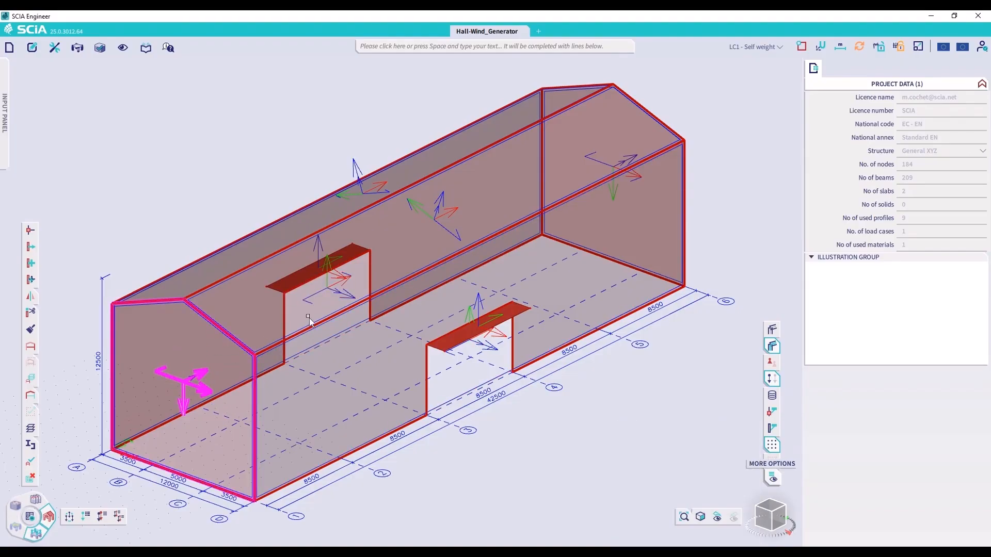
pyautogui.click(318, 289)
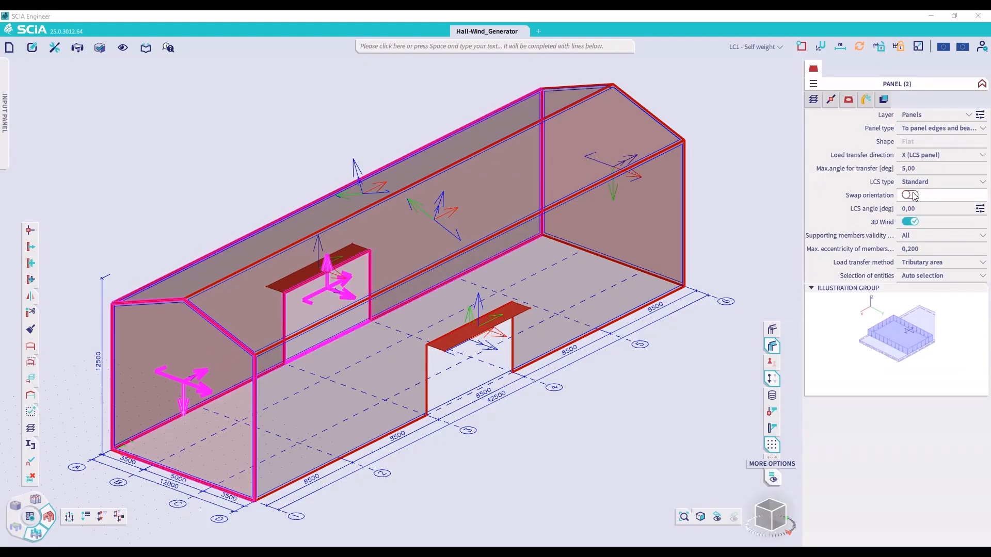
pyautogui.click(909, 195)
pyautogui.press('Escape')
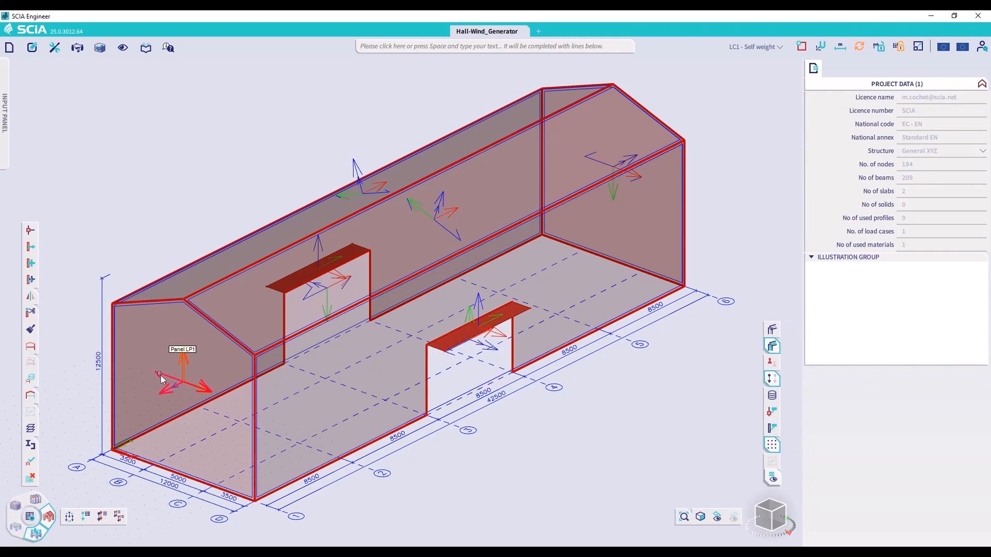
# Disable Swap orientation for the gable panel on grid line 1 and the long wall panel on grid line A
pyautogui.click(182, 372)
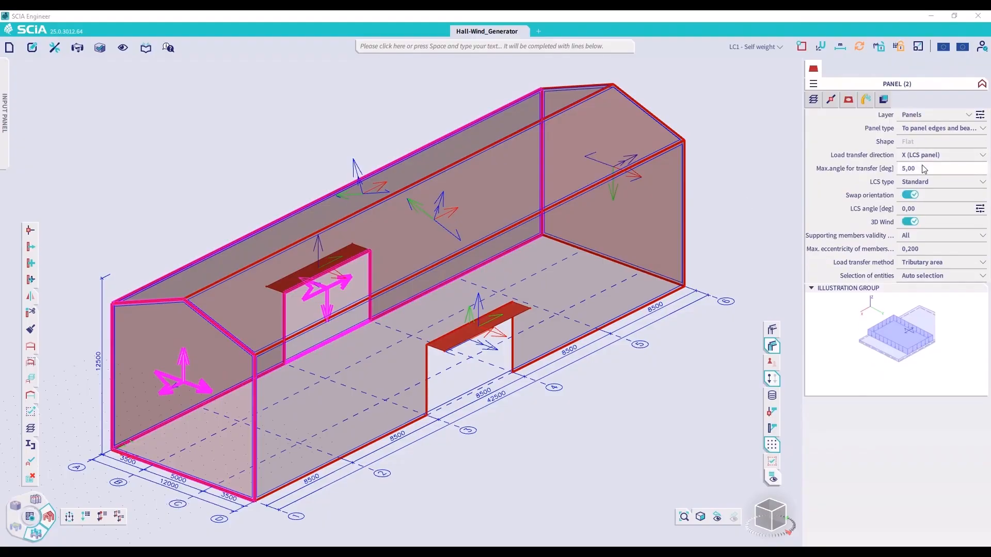
pyautogui.click(912, 195)
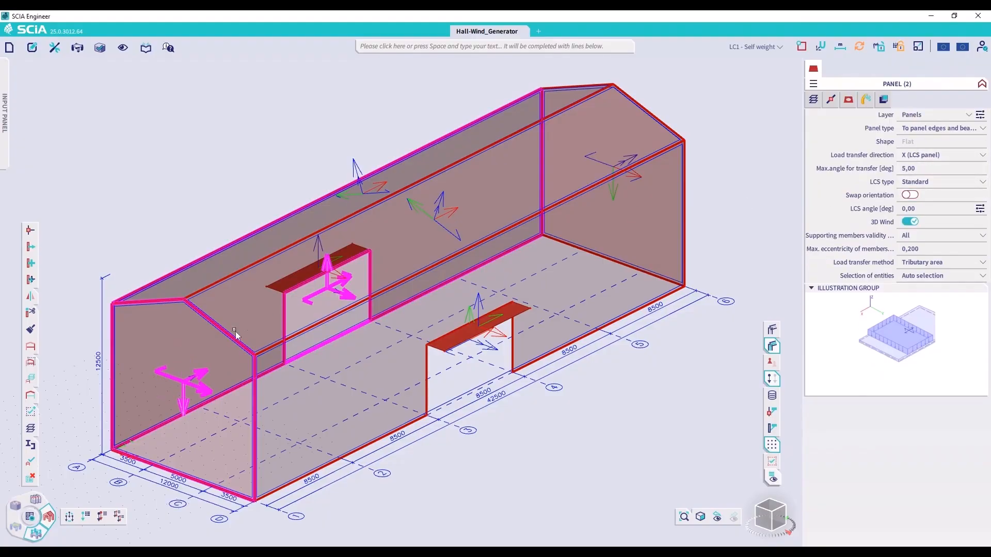
pyautogui.press('Escape')
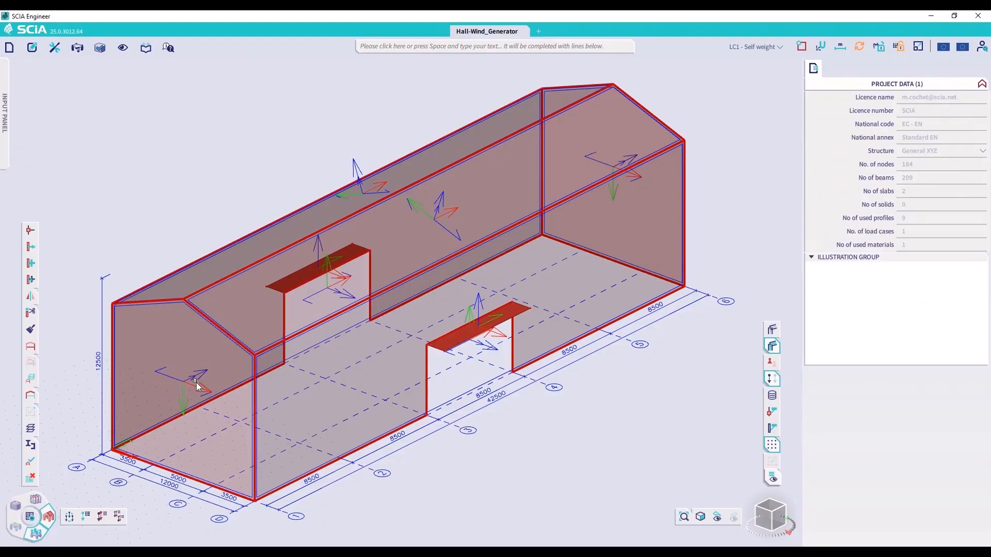
# Enable Swap outer surface in the wind data of the grid line 1 gable and grid line A wall, and hide the 2D members' local axes
pyautogui.click(335, 297)
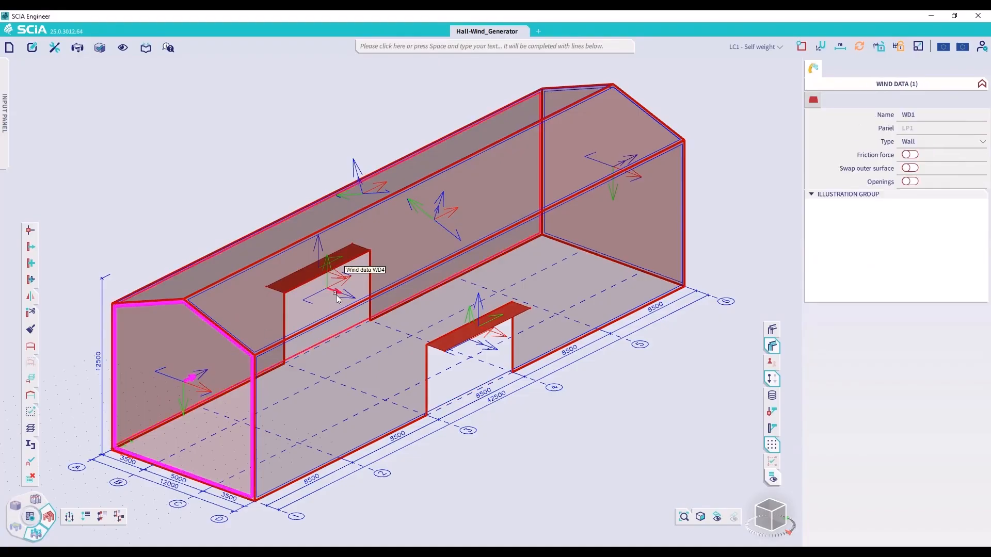
pyautogui.click(335, 297)
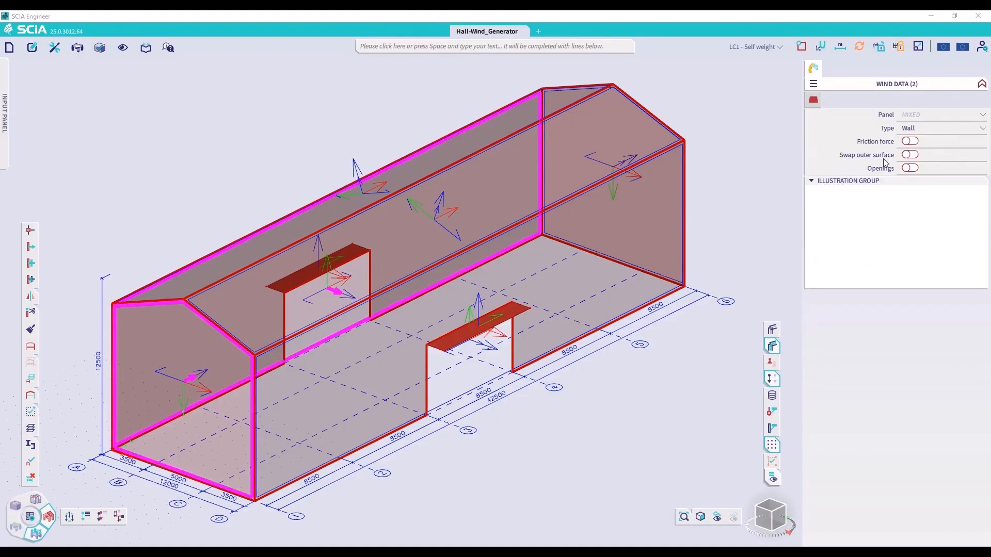
pyautogui.click(910, 155)
pyautogui.click(817, 105)
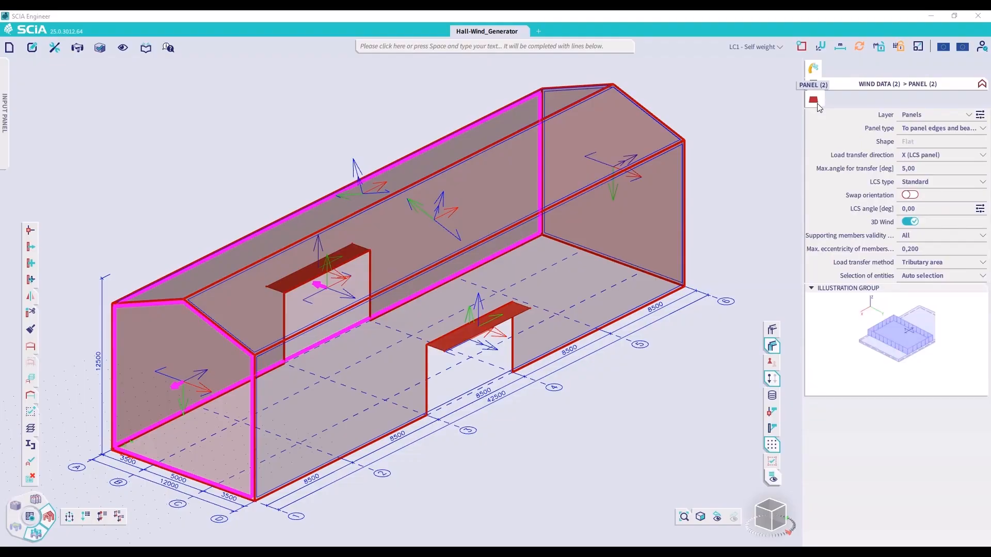
pyautogui.press('Escape')
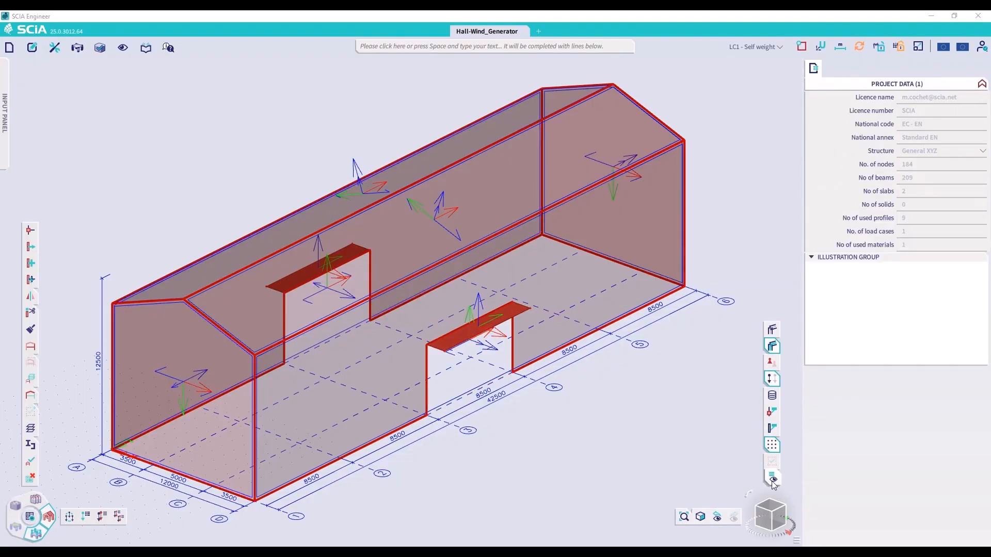
pyautogui.click(773, 480)
pyautogui.click(728, 470)
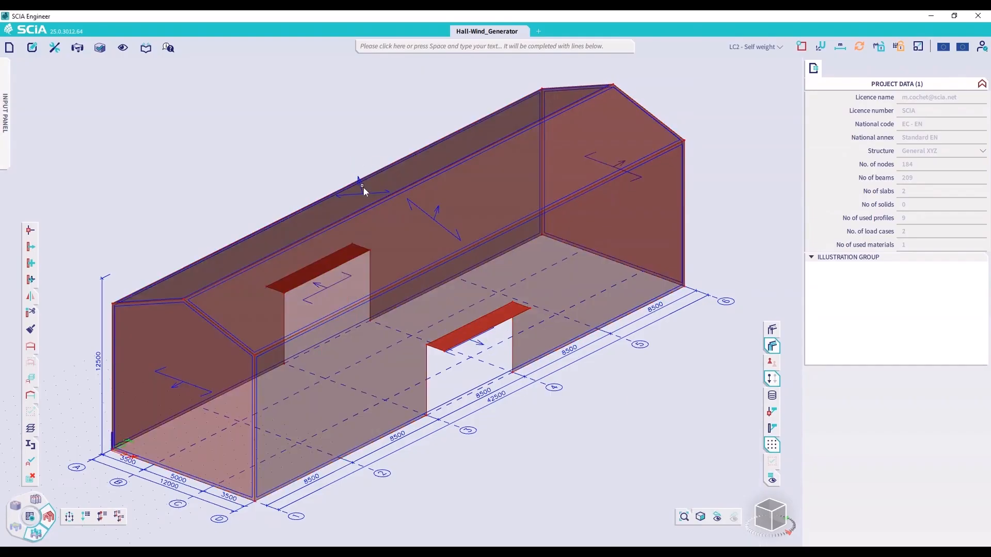
# Set the roof type to Duopitch in the wind data of both roof slopes, keeping Roof as the type
pyautogui.click(363, 188)
pyautogui.click(438, 213)
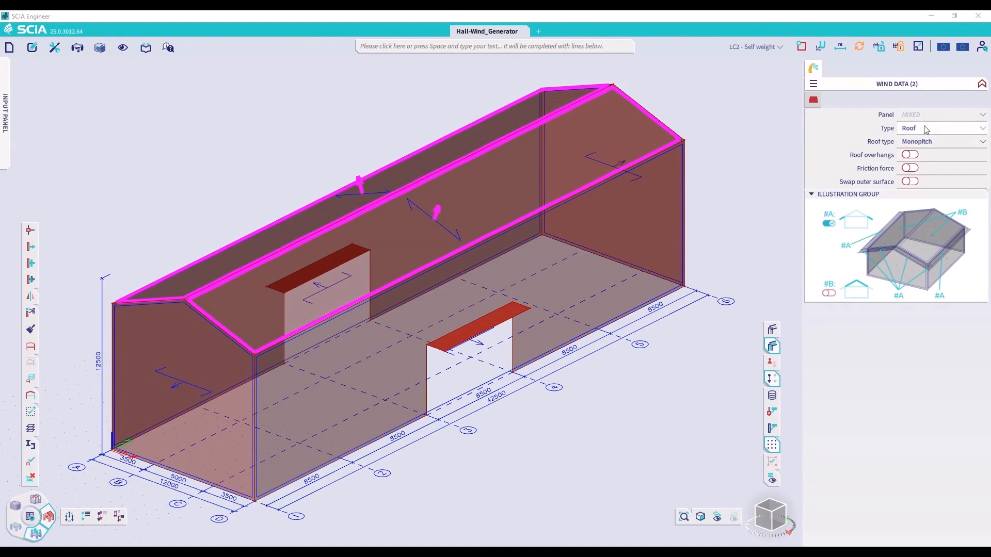
pyautogui.click(921, 130)
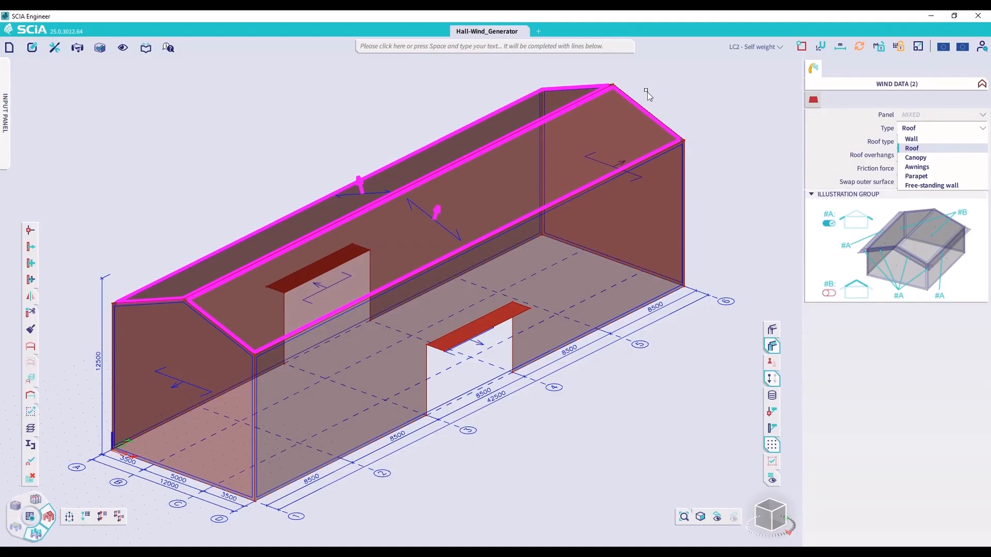
pyautogui.click(853, 132)
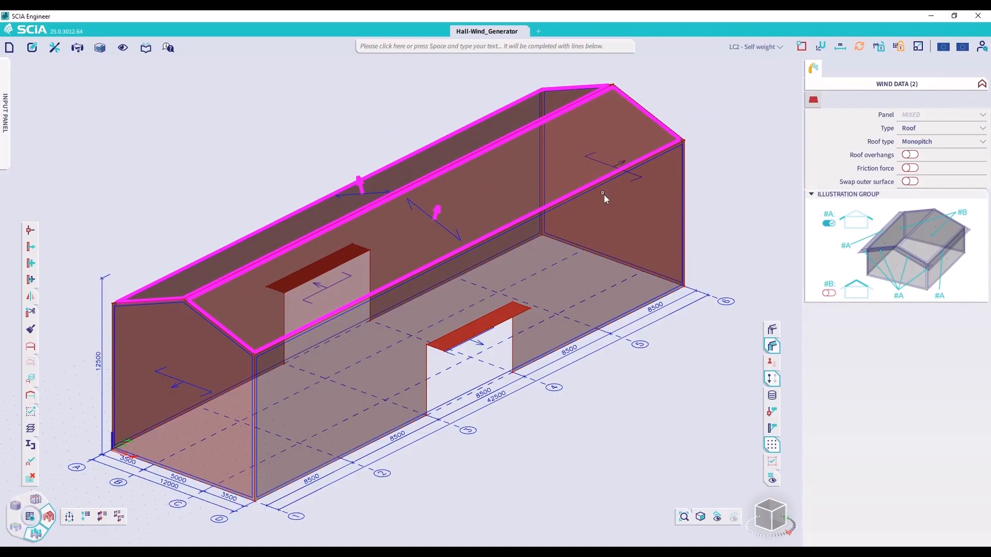
pyautogui.click(927, 141)
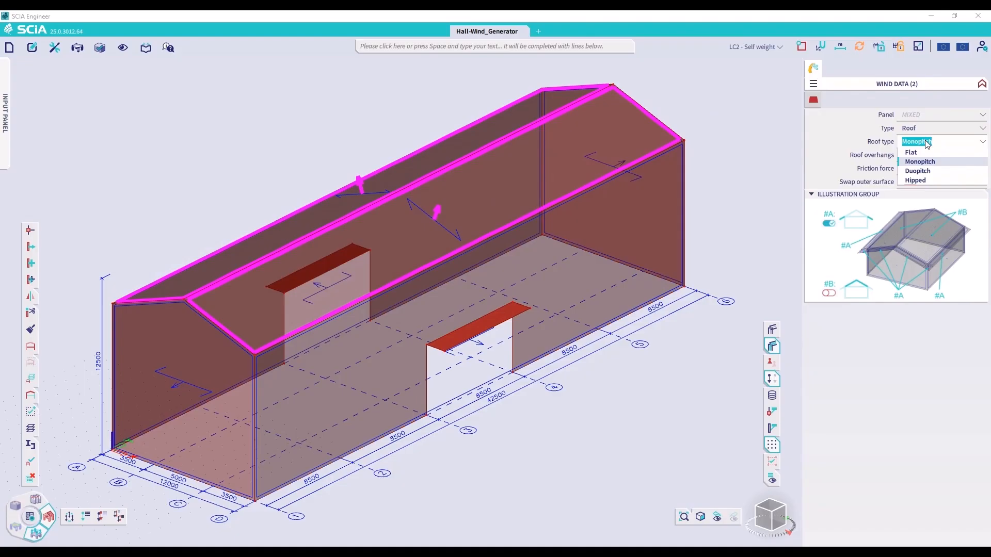
pyautogui.click(910, 172)
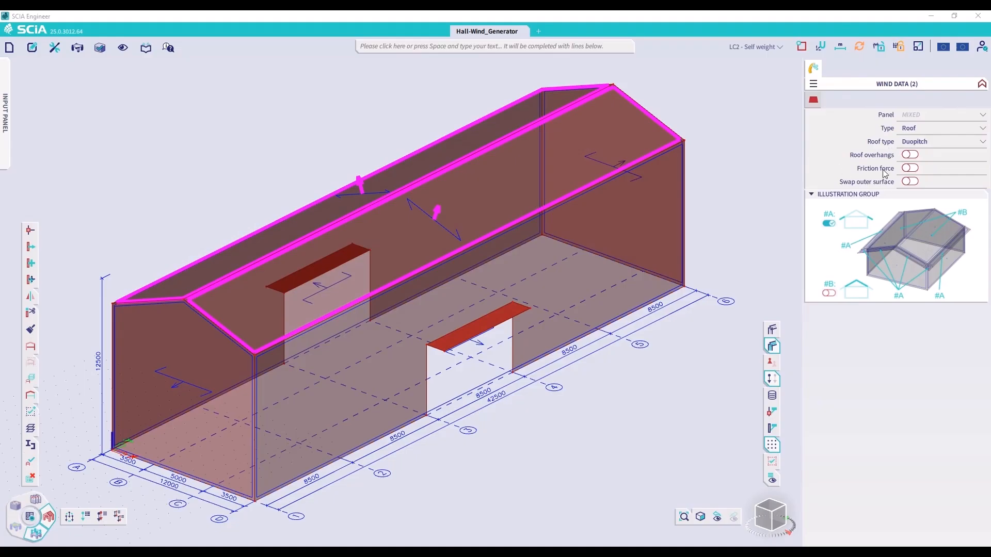
# Enable Friction force for both roof slopes, compare the surface types, and choose Smooth
pyautogui.click(908, 169)
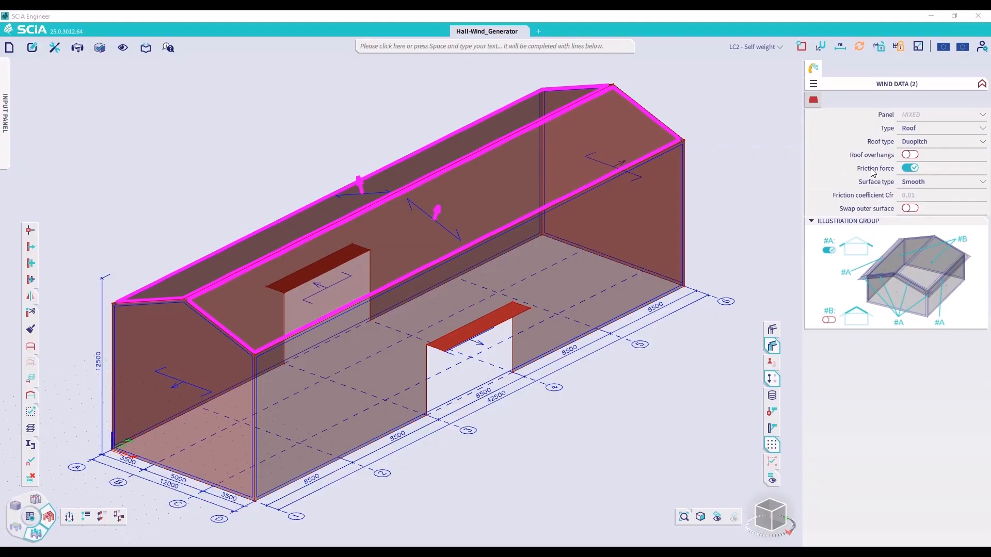
pyautogui.click(924, 184)
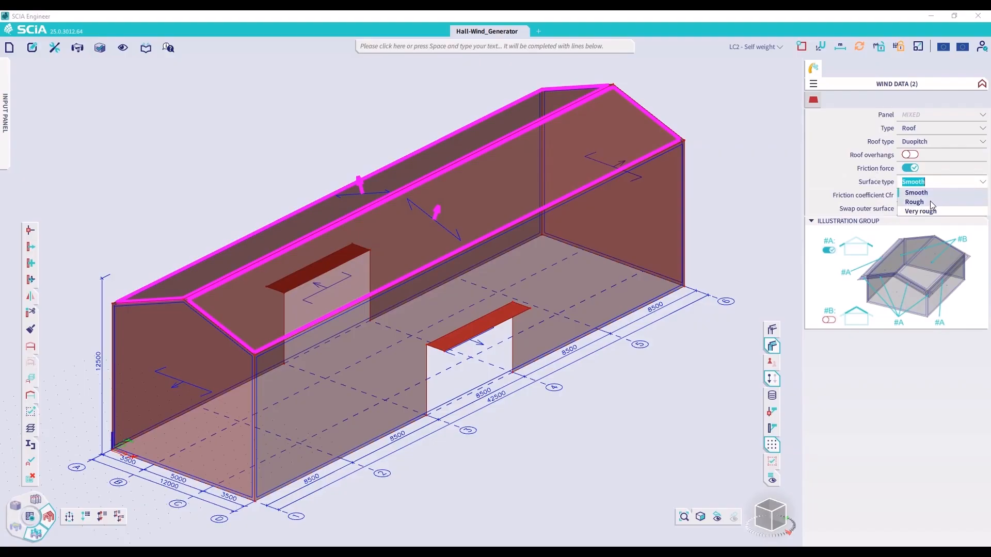
pyautogui.click(929, 203)
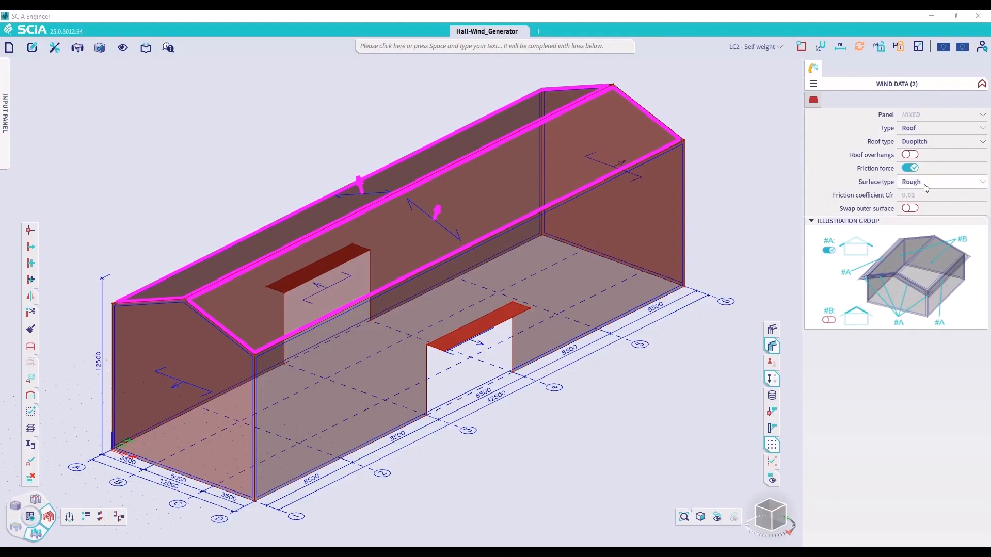
pyautogui.click(923, 185)
pyautogui.click(925, 211)
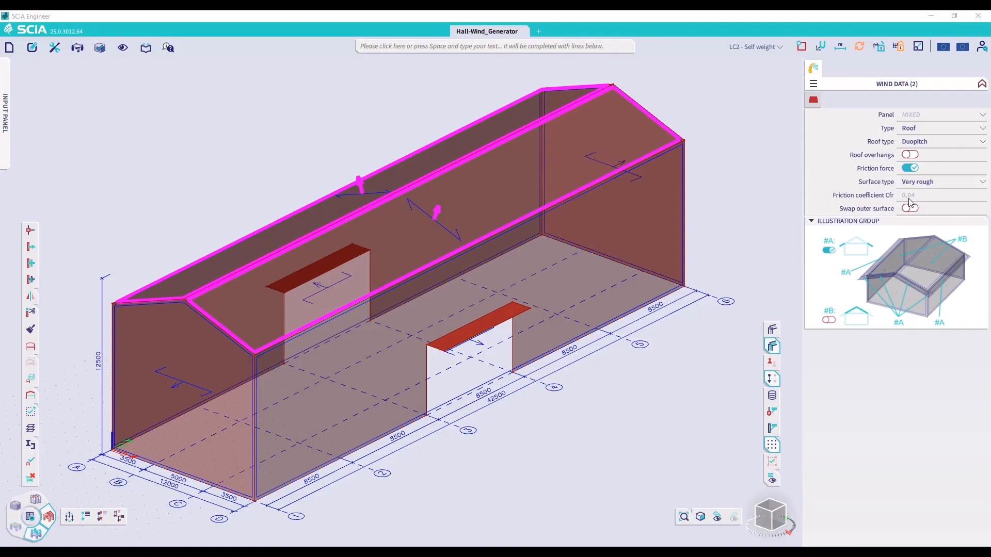
pyautogui.click(927, 184)
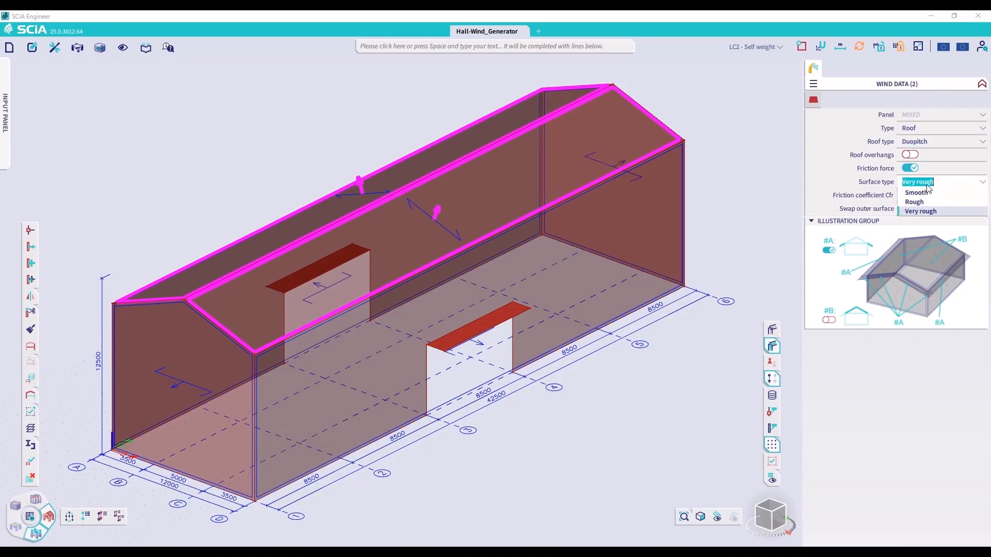
pyautogui.click(929, 194)
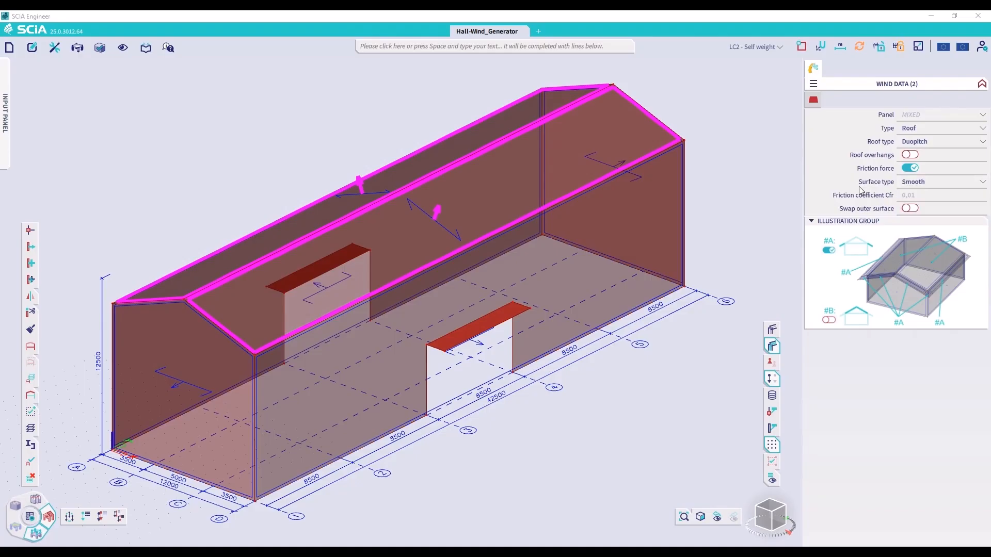
pyautogui.click(759, 188)
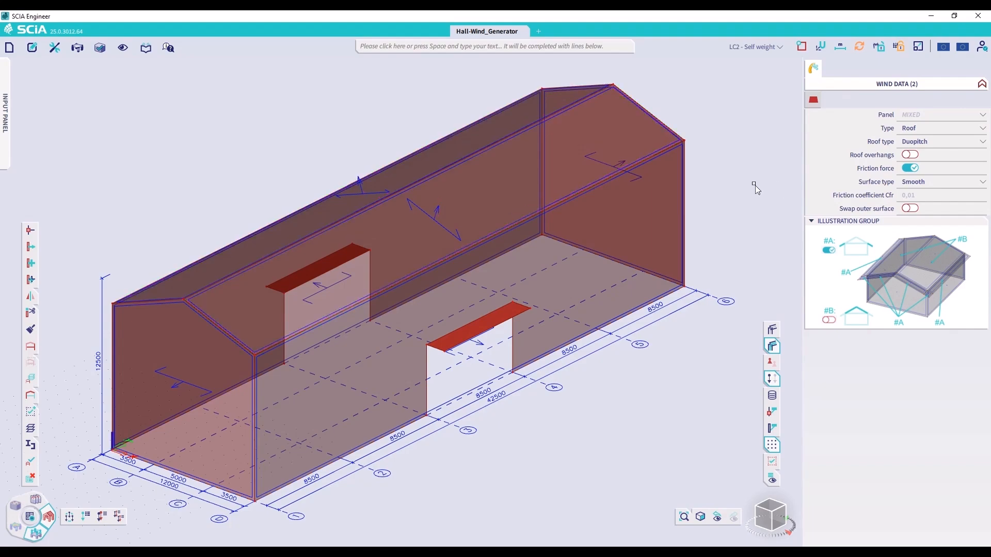
# Activate 3D Wind on the two slabs above the door openings and set their wind data type to Awnings
pyautogui.click(523, 309)
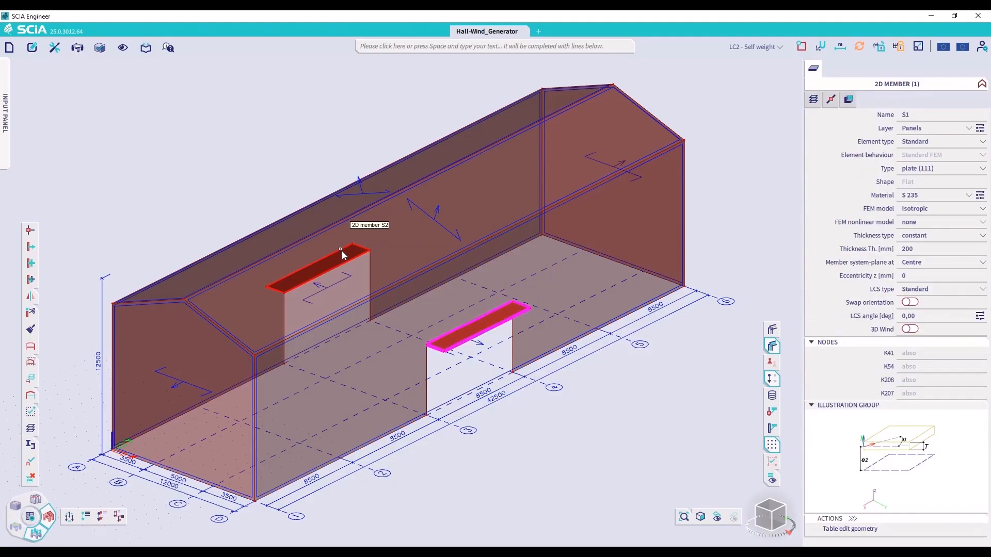
pyautogui.click(303, 267)
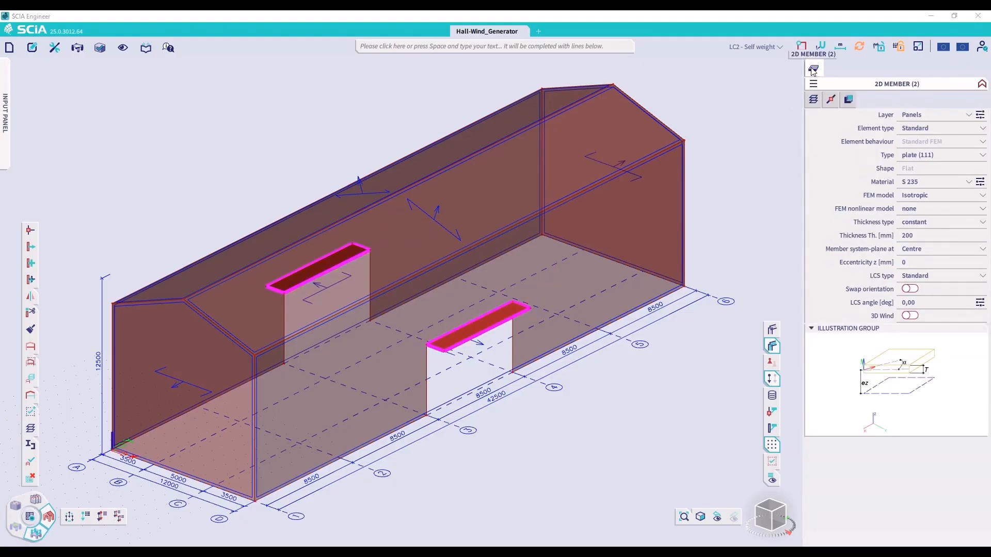
pyautogui.click(910, 315)
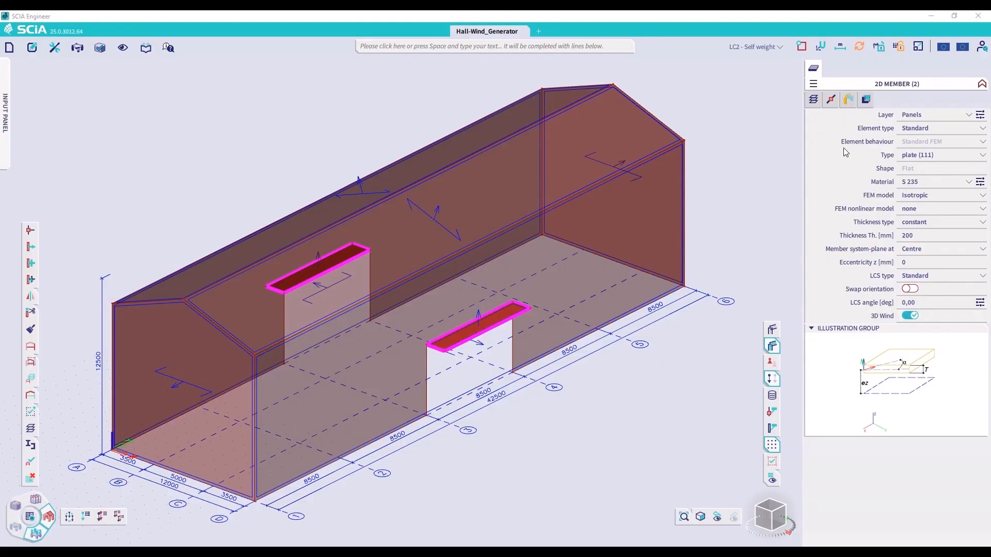
pyautogui.click(847, 101)
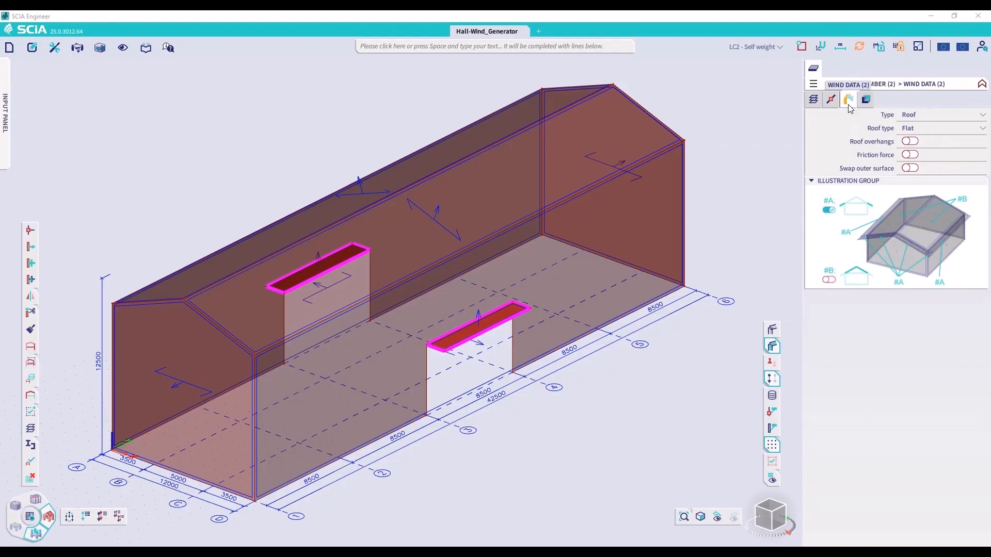
pyautogui.click(918, 115)
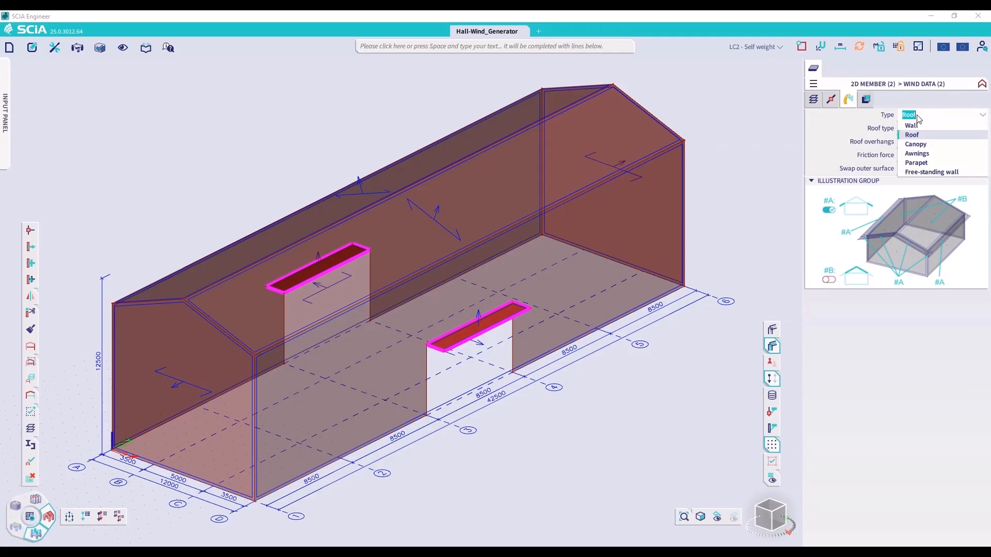
pyautogui.click(932, 154)
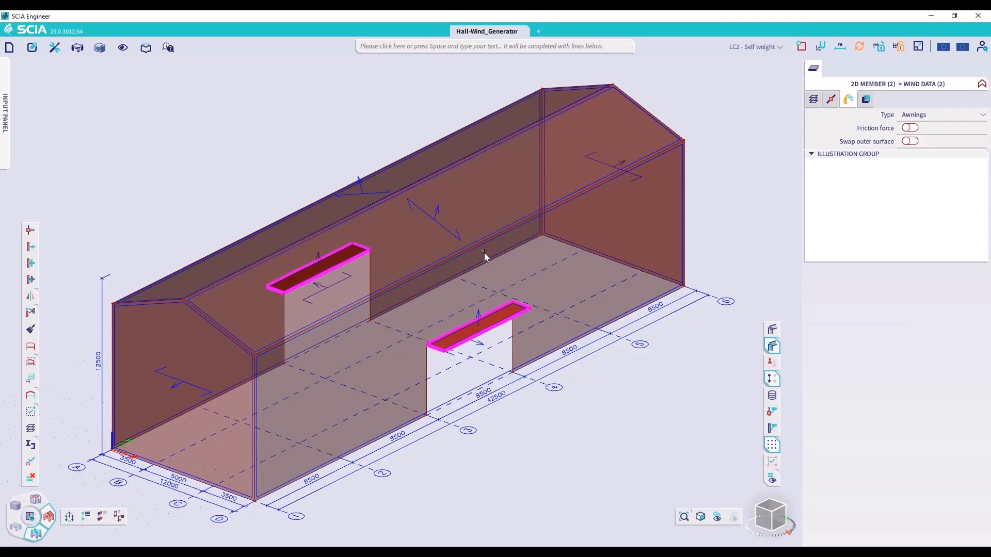
pyautogui.press('Escape')
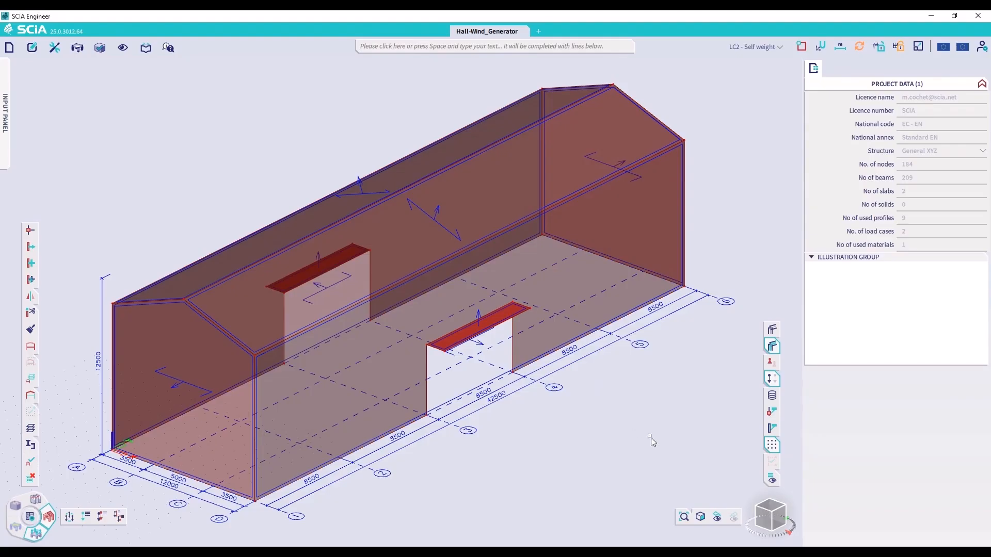
# Open the EN 1991-1-4 wind actions setup of the Standard EN national annex
pyautogui.click(964, 48)
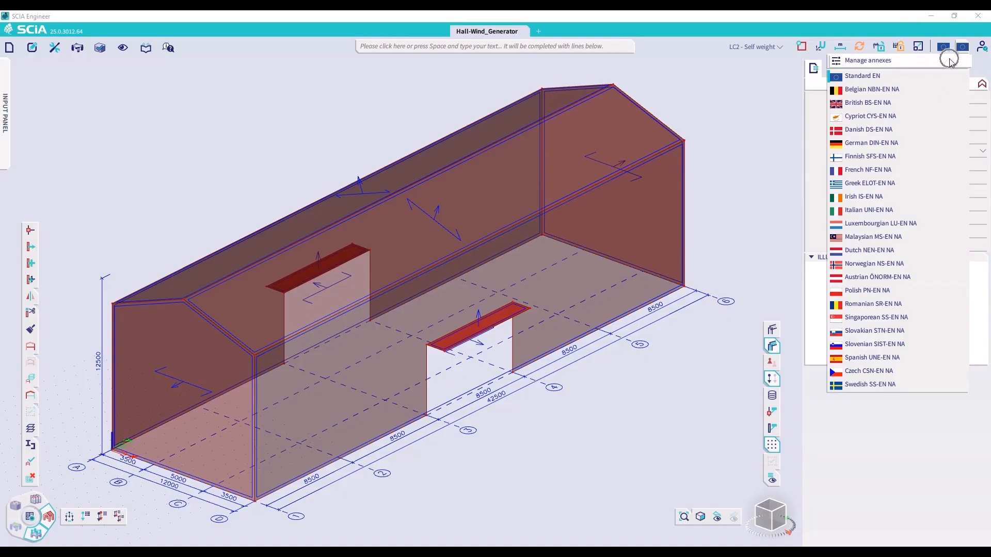
pyautogui.click(885, 62)
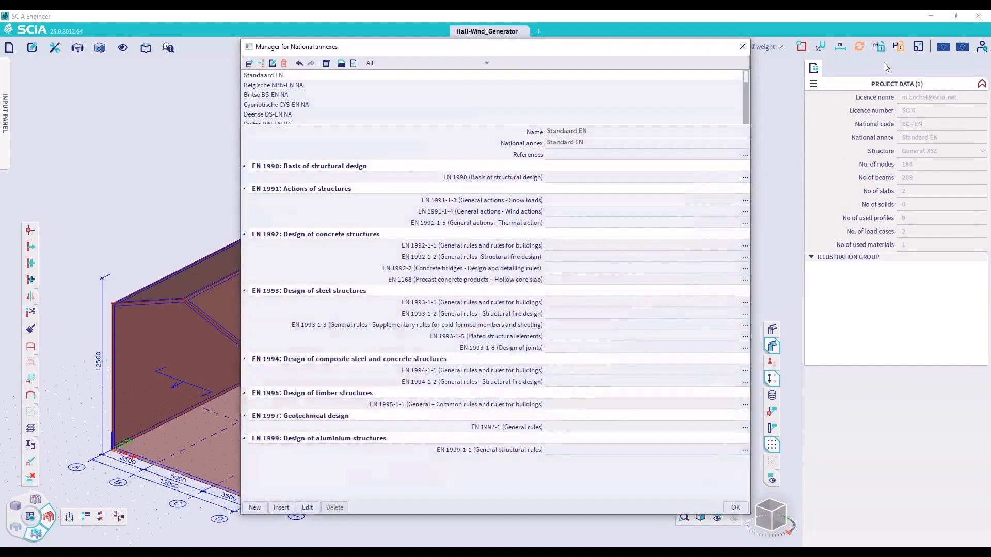
pyautogui.moveTo(594, 50); pyautogui.dragTo(403, 59)
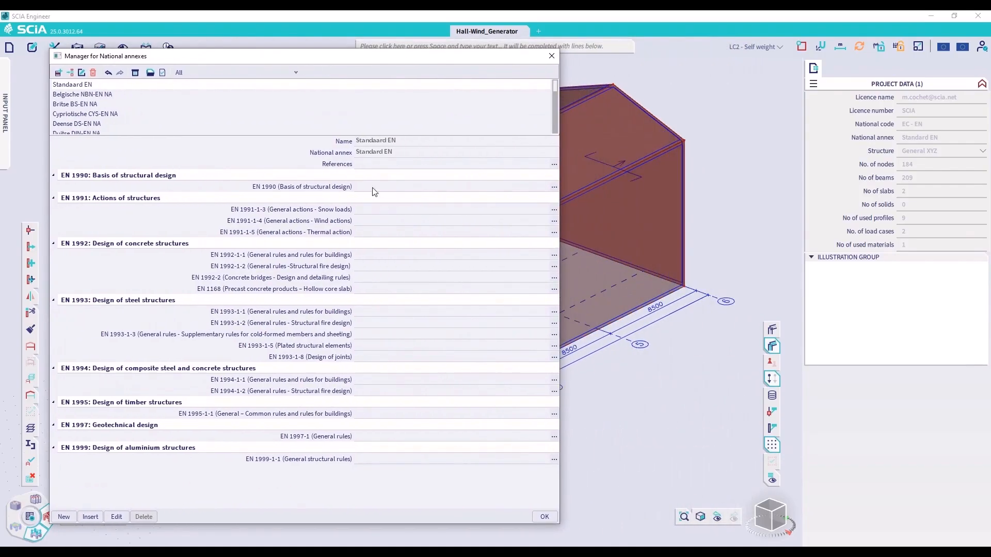
pyautogui.click(339, 224)
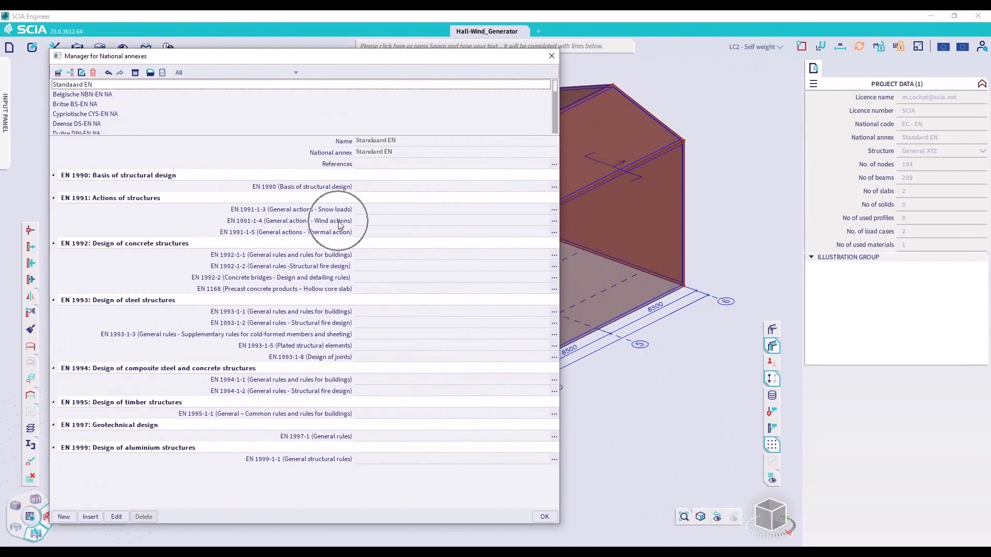
pyautogui.click(554, 221)
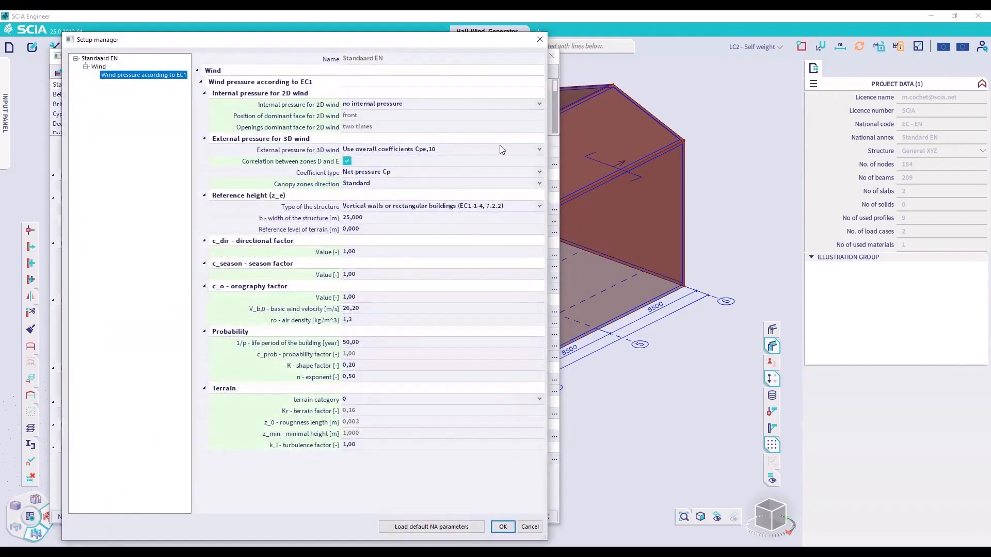
pyautogui.moveTo(397, 41); pyautogui.dragTo(711, 44)
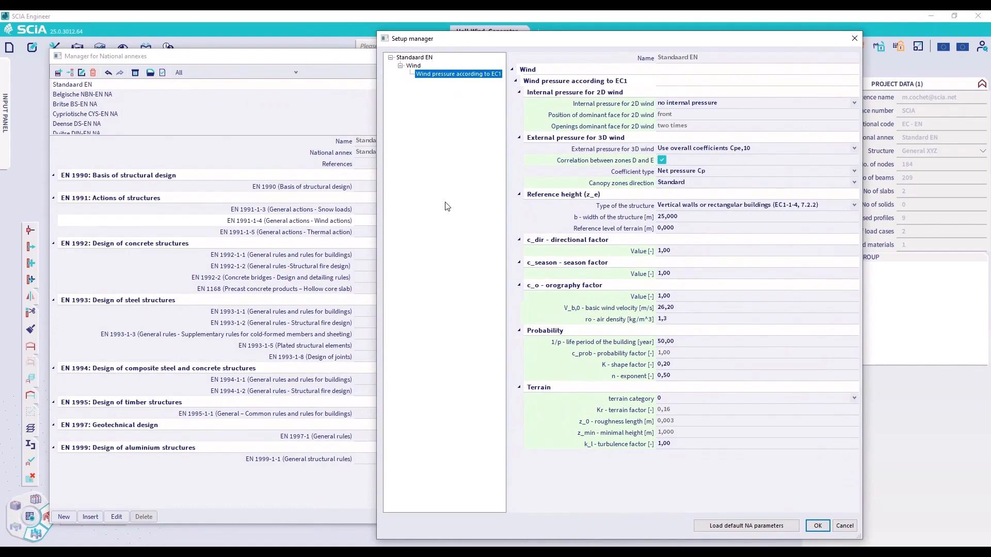
# Examine the external pressure settings for 3D wind, including the coefficient options and the note on correlation between zones D and E
pyautogui.click(519, 92)
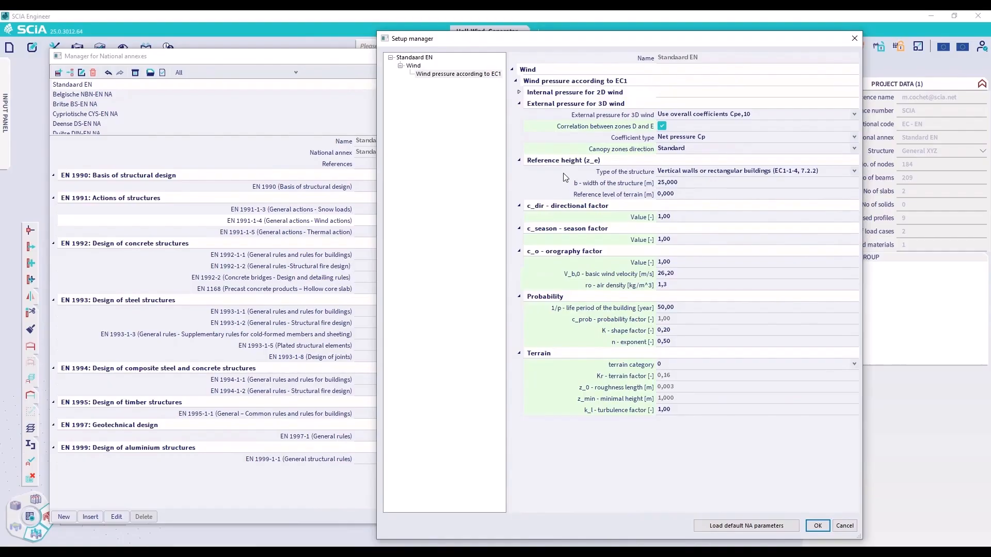
pyautogui.click(854, 116)
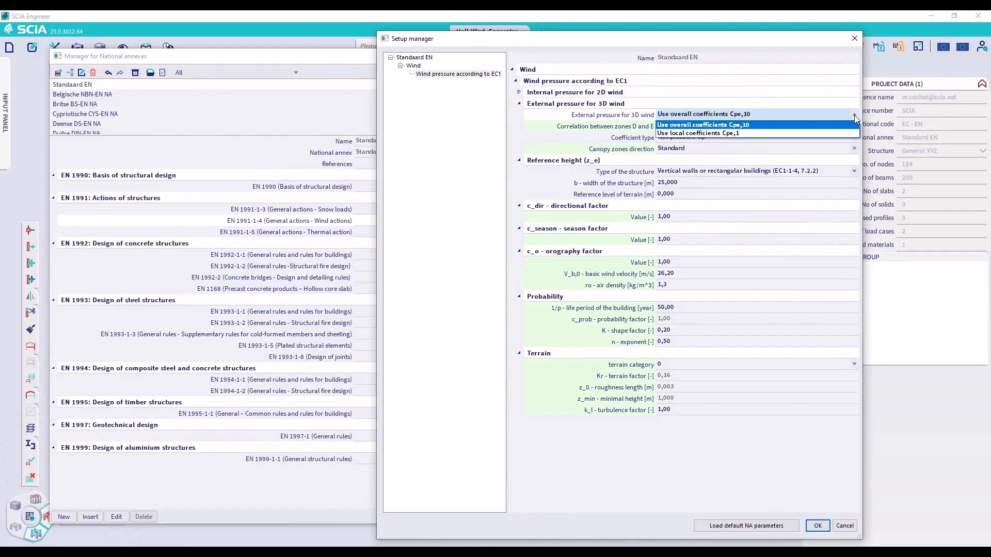
pyautogui.click(854, 116)
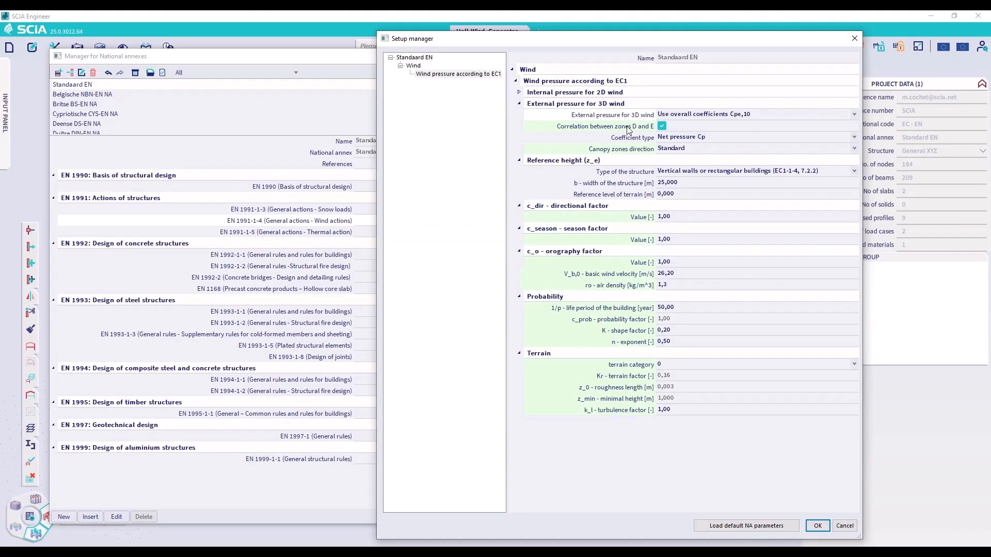
pyautogui.click(628, 128)
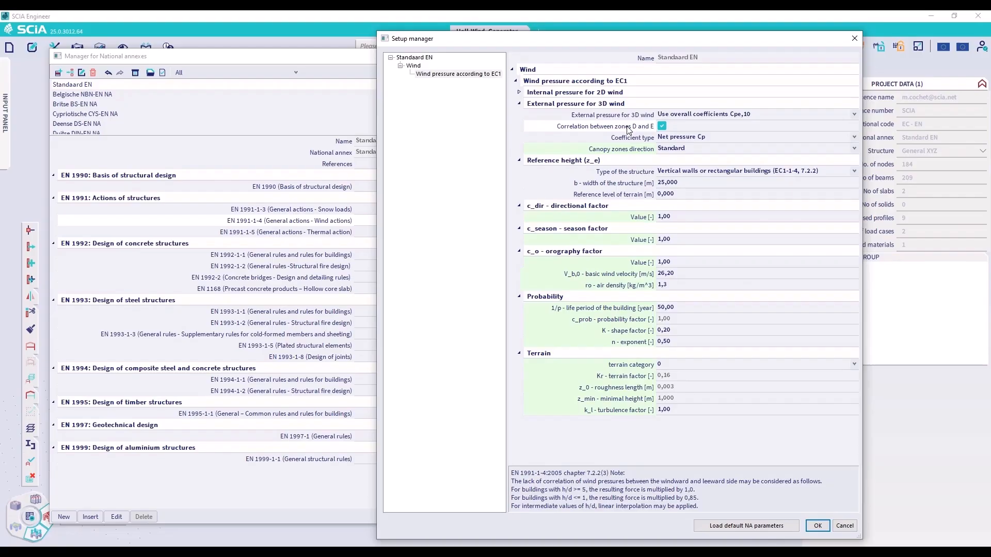
pyautogui.press('ctrl')
pyautogui.press('ctrl')
pyautogui.press('ctrl')
# Set the width of the structure b for the reference height to 42.5 m
pyautogui.click(697, 182)
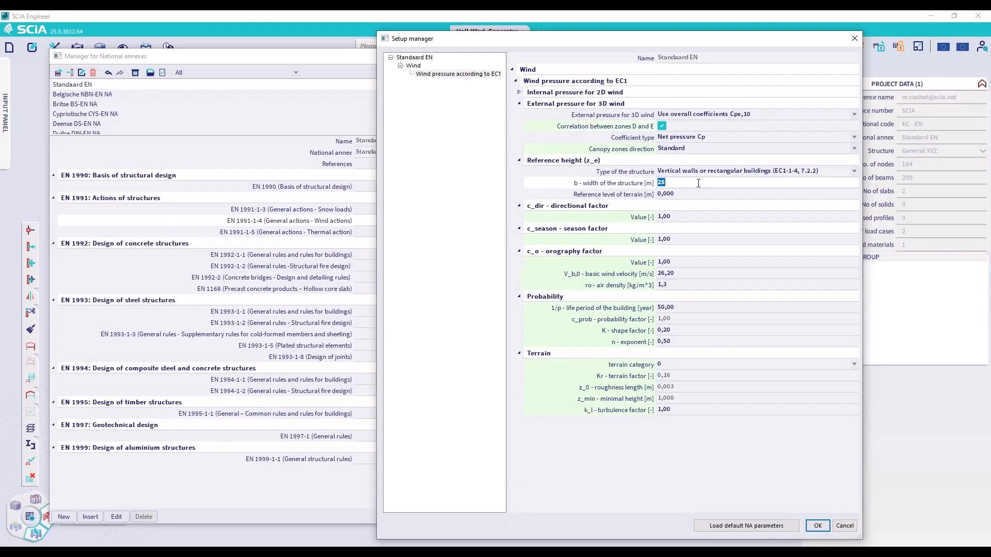
pyautogui.write('42.5')
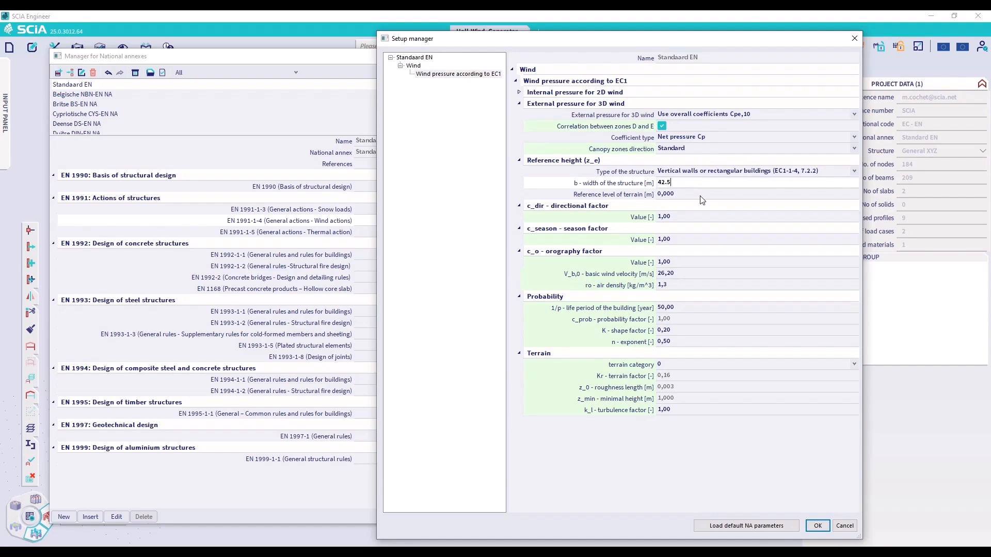
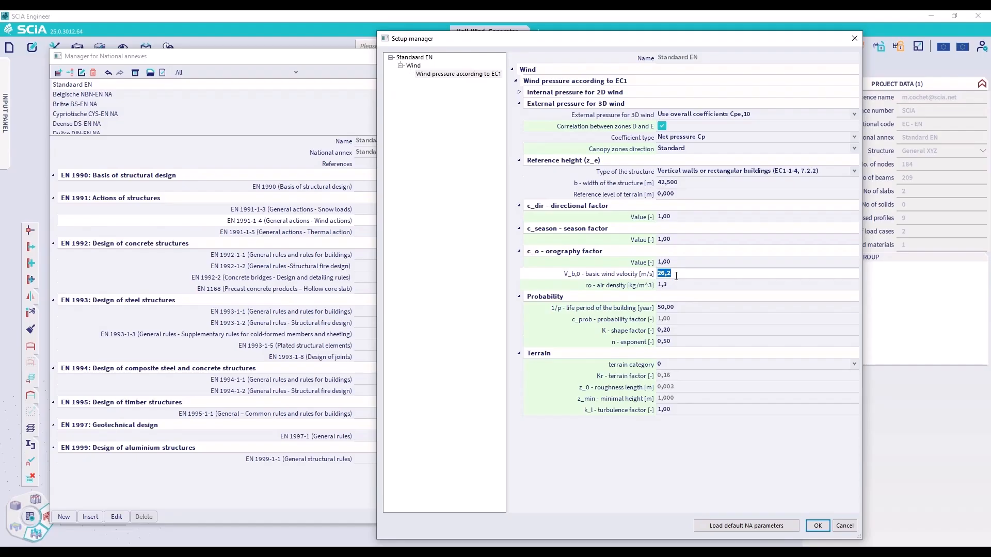
# Set the basic wind velocity to 30 m/s and the terrain category to II, and save the EN 1991-1-4 wind setup
pyautogui.write('30')
pyautogui.press('Return')
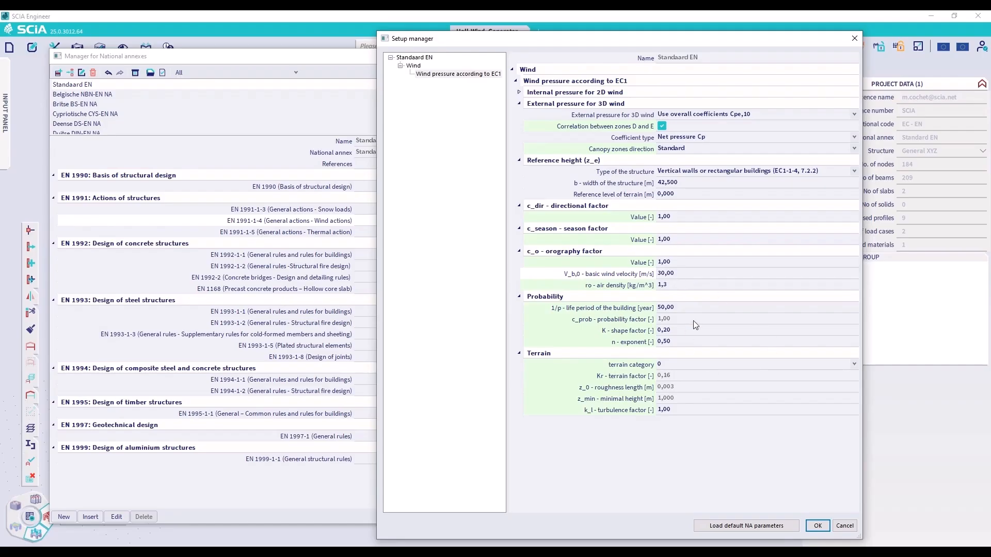
pyautogui.click(849, 364)
pyautogui.click(682, 393)
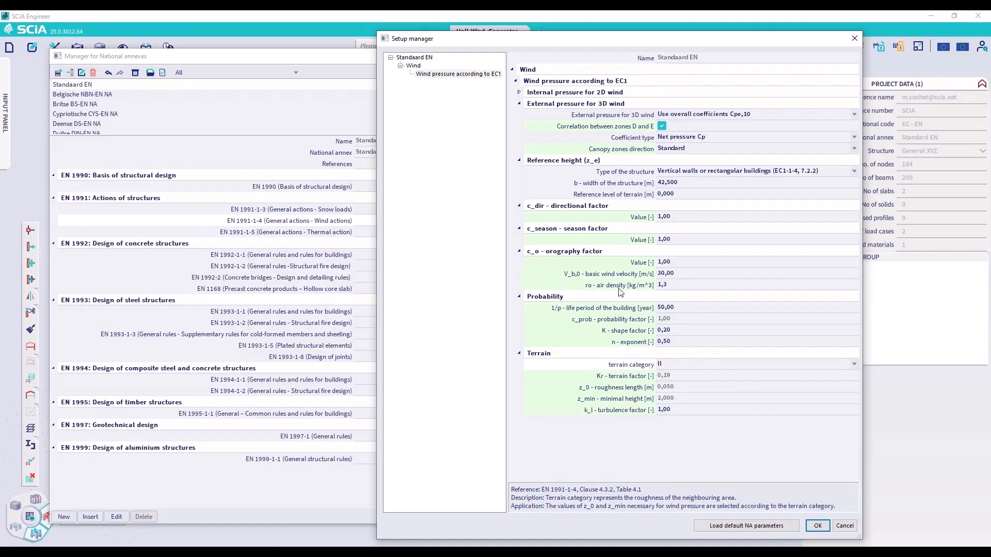
pyautogui.click(641, 334)
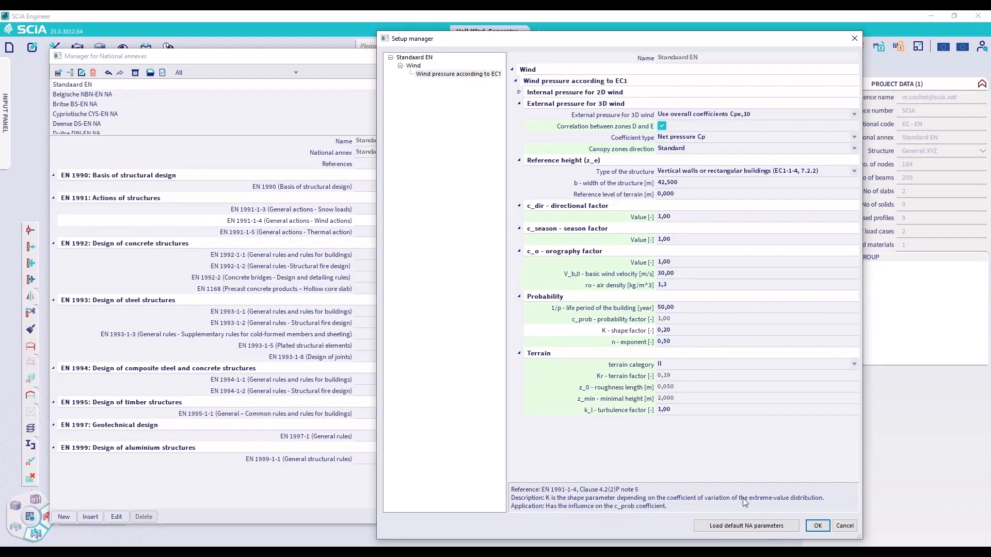
pyautogui.click(818, 526)
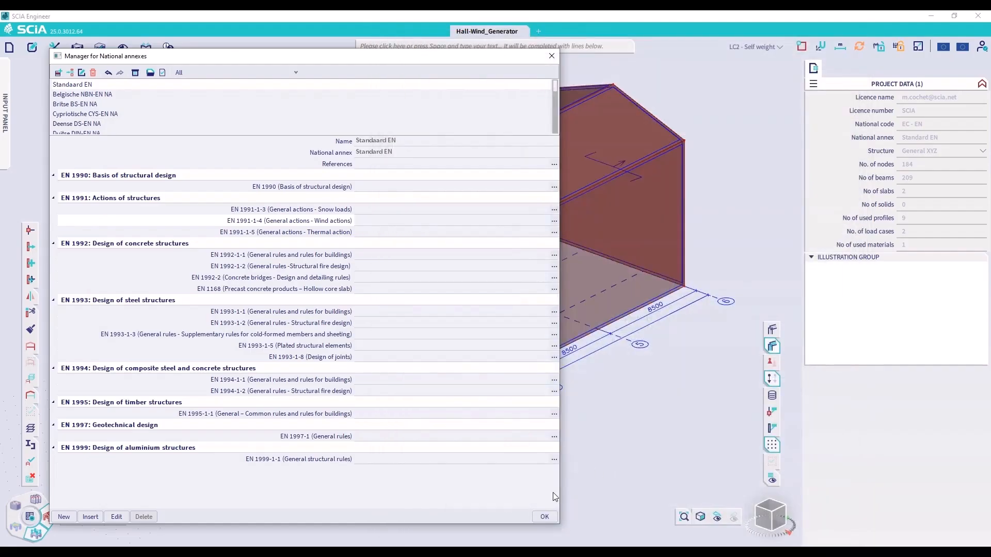
pyautogui.click(545, 514)
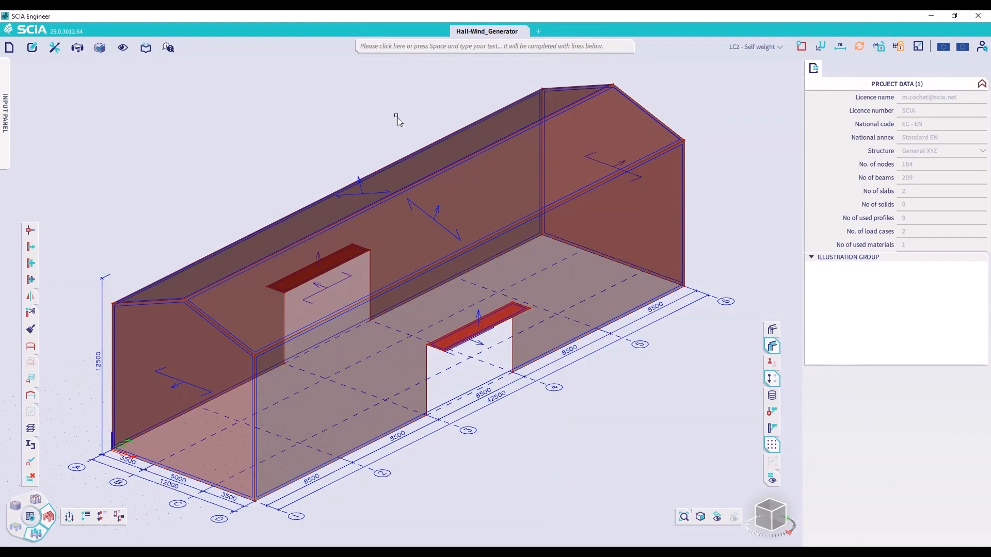
# Open the 3D wind generator and start adding wind load cases
pyautogui.click(379, 50)
pyautogui.write('3D deformations')
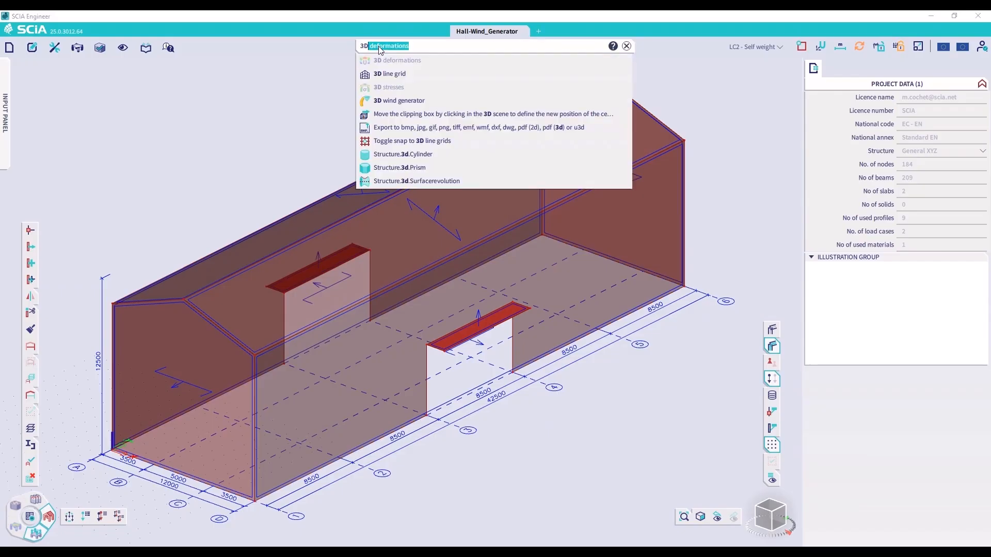
pyautogui.click(411, 105)
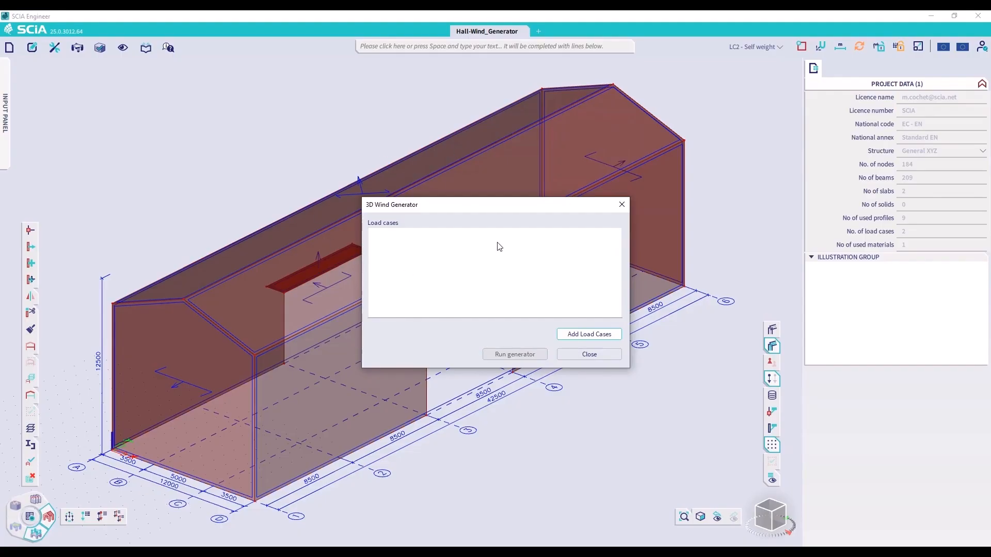
pyautogui.click(602, 336)
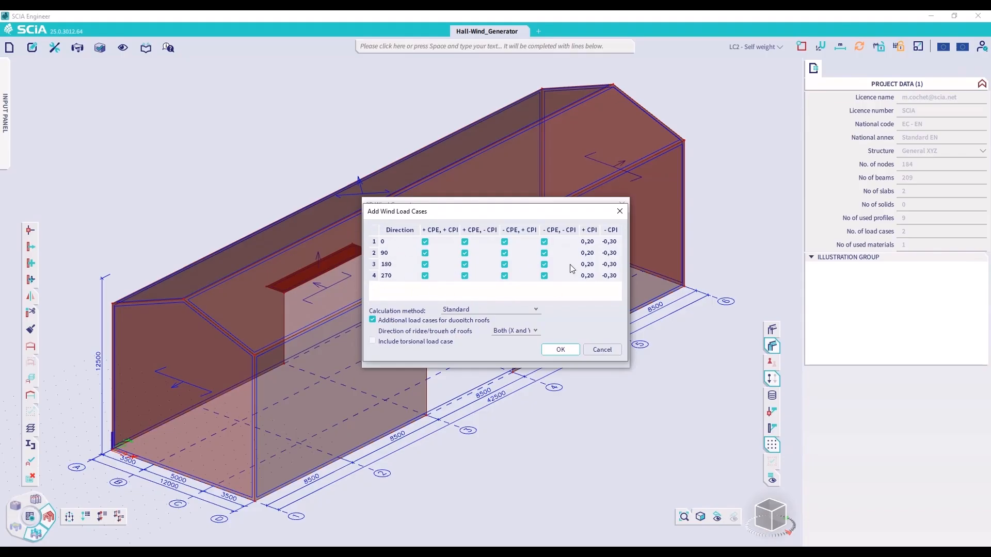
pyautogui.press('ctrl')
pyautogui.press('ctrl')
pyautogui.press('ctrl')
pyautogui.click(464, 265)
# Try inserting an extra wind direction line above the 270 direction, and delete that line
pyautogui.rightClick(375, 276)
pyautogui.click(397, 282)
pyautogui.click(397, 276)
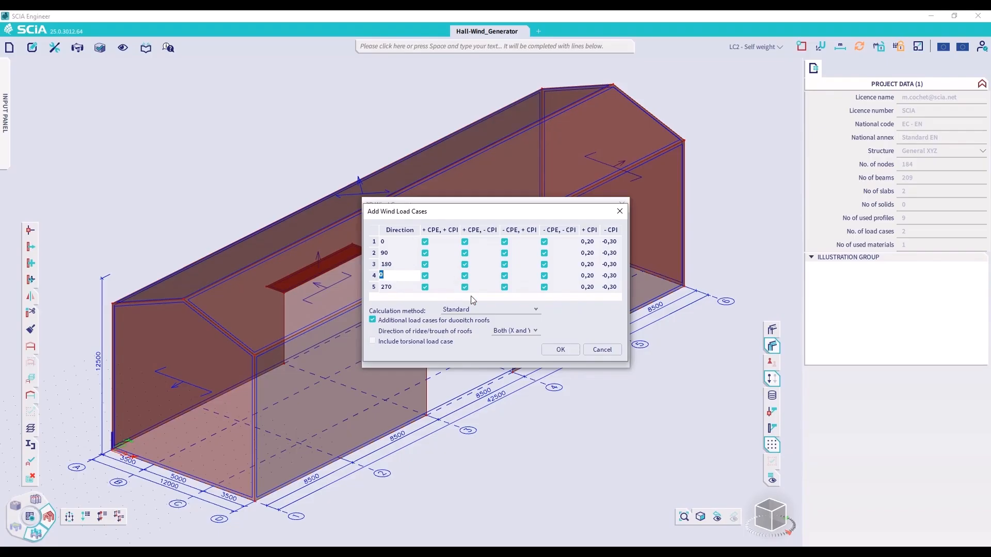
pyautogui.rightClick(374, 278)
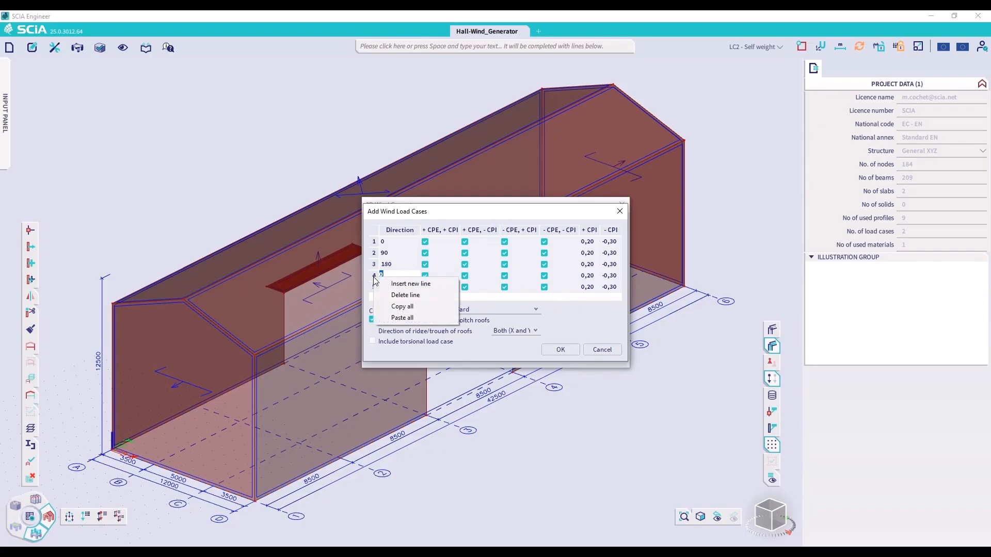
pyautogui.click(403, 295)
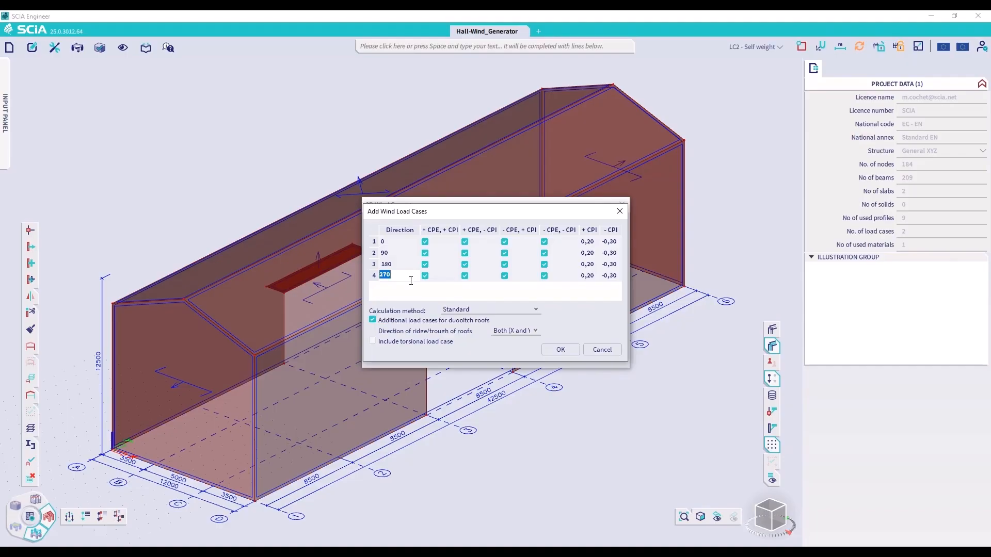
# Set the ridge/trough direction of the duopitch roofs to Global Y and add the wind load cases for all four directions
pyautogui.click(388, 254)
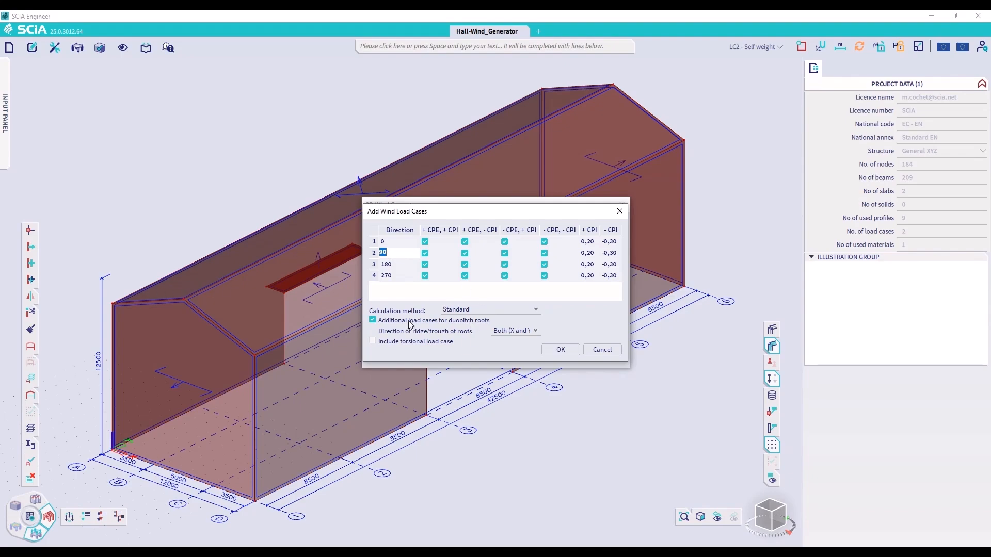
pyautogui.click(521, 336)
pyautogui.click(561, 352)
pyautogui.click(514, 321)
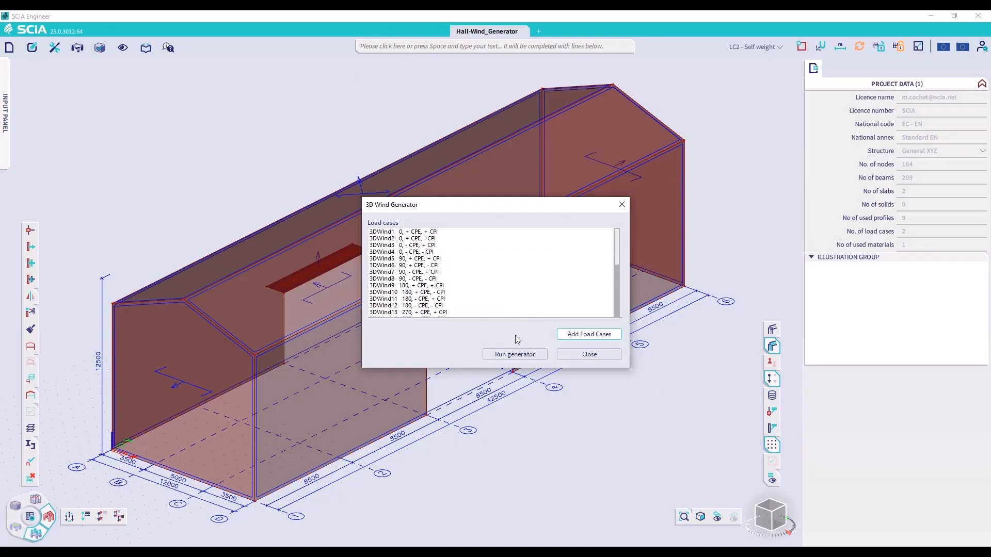
# Run the wind generator for the defined load cases, accepting awning zones based on the German NA
pyautogui.click(516, 354)
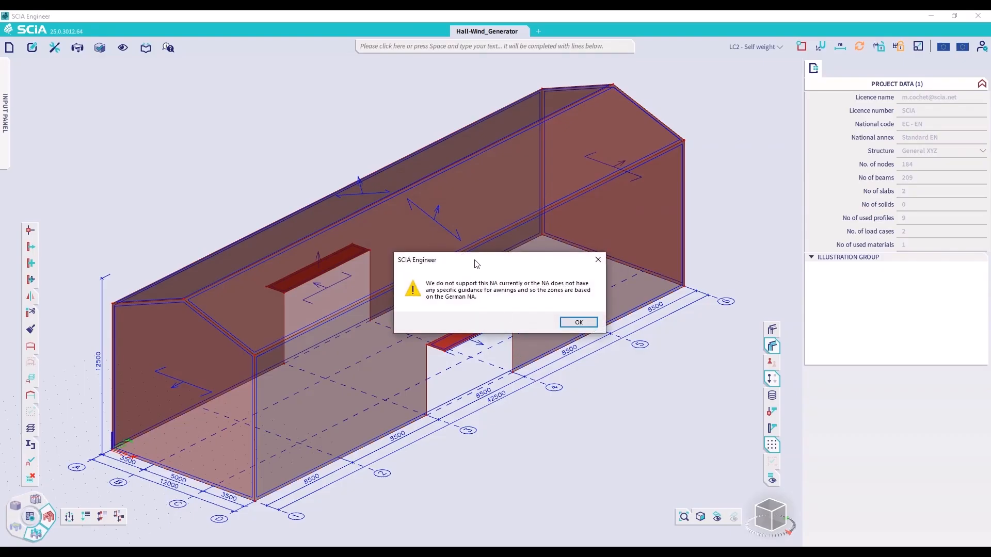
pyautogui.moveTo(489, 258); pyautogui.dragTo(611, 213)
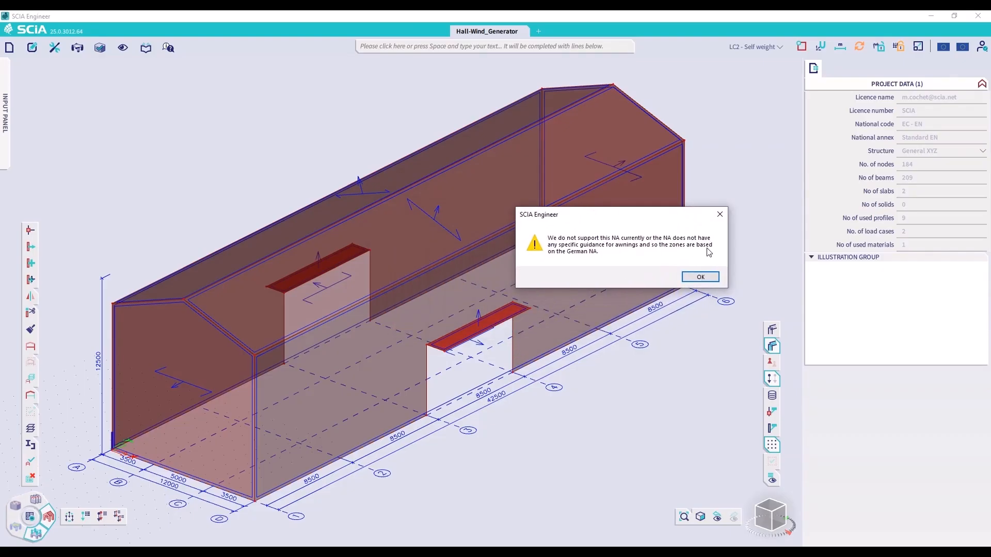
pyautogui.click(624, 247)
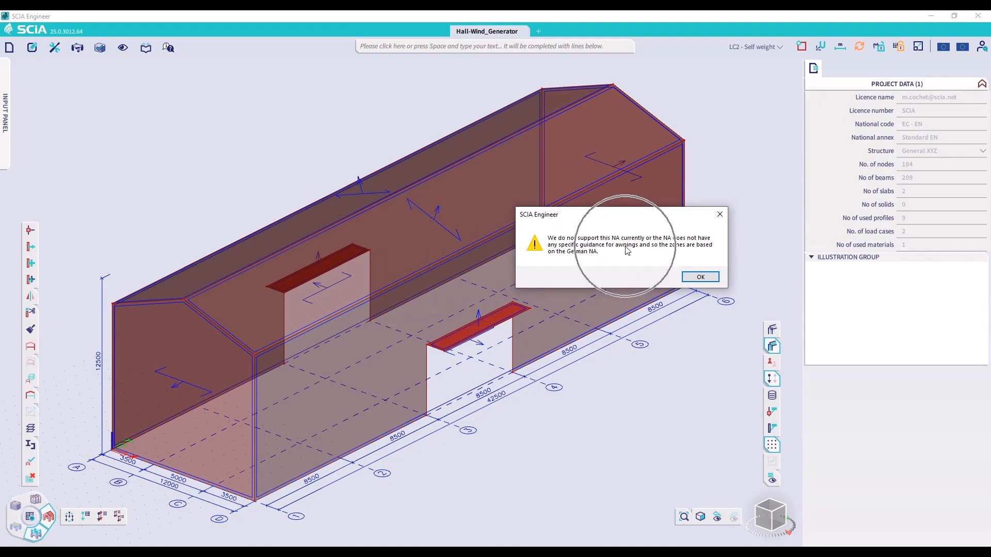
pyautogui.click(494, 325)
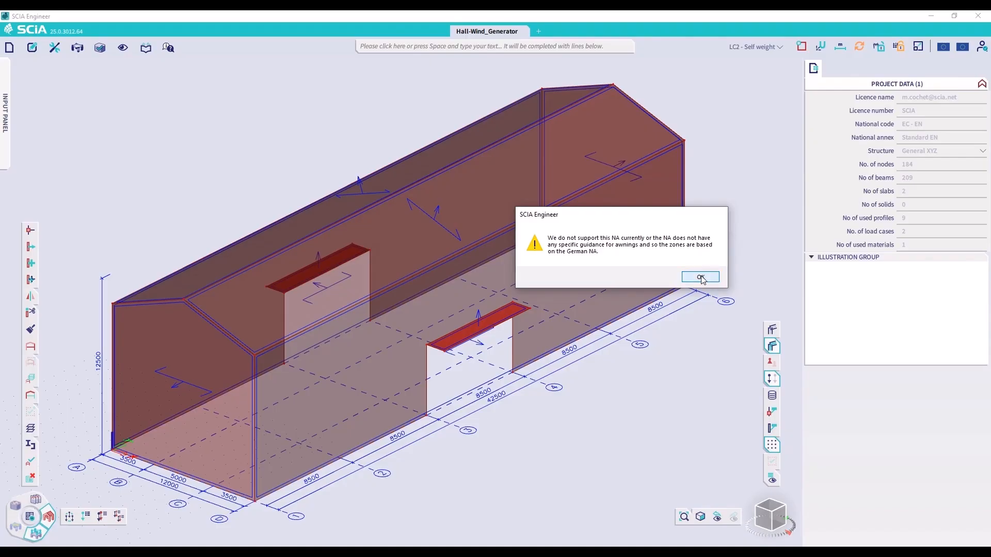
pyautogui.click(700, 277)
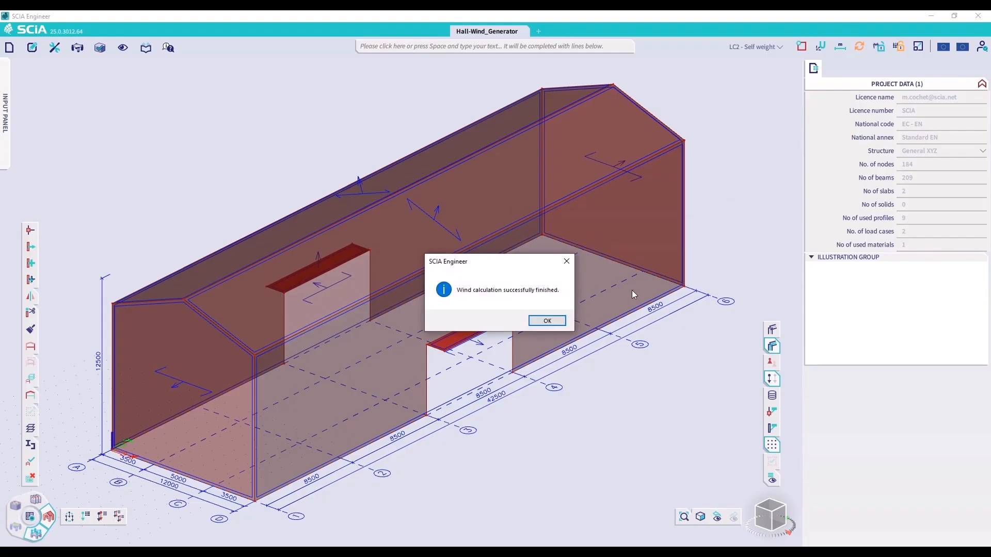
pyautogui.click(548, 320)
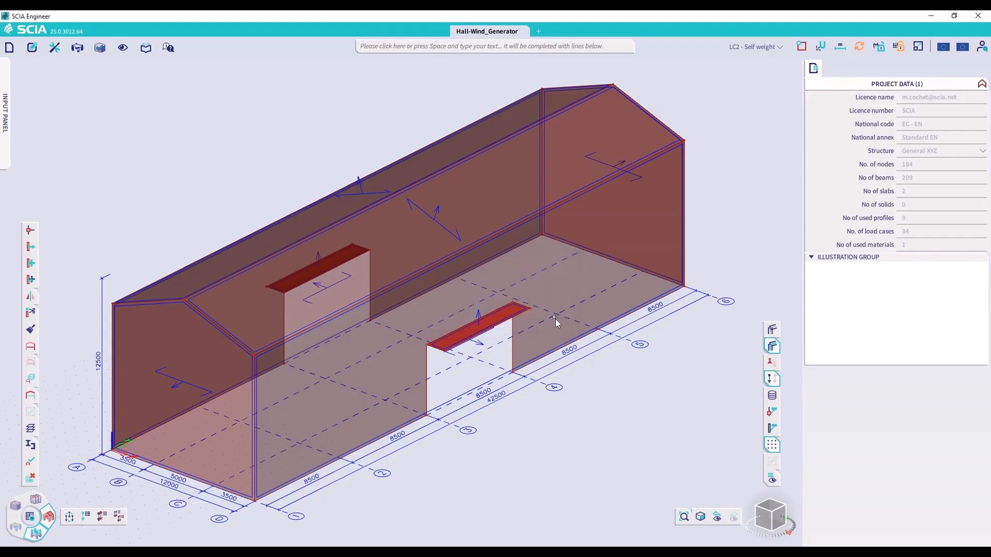
# Open the load case manager and examine the 3D wind properties of load case 3DWind1
pyautogui.click(751, 49)
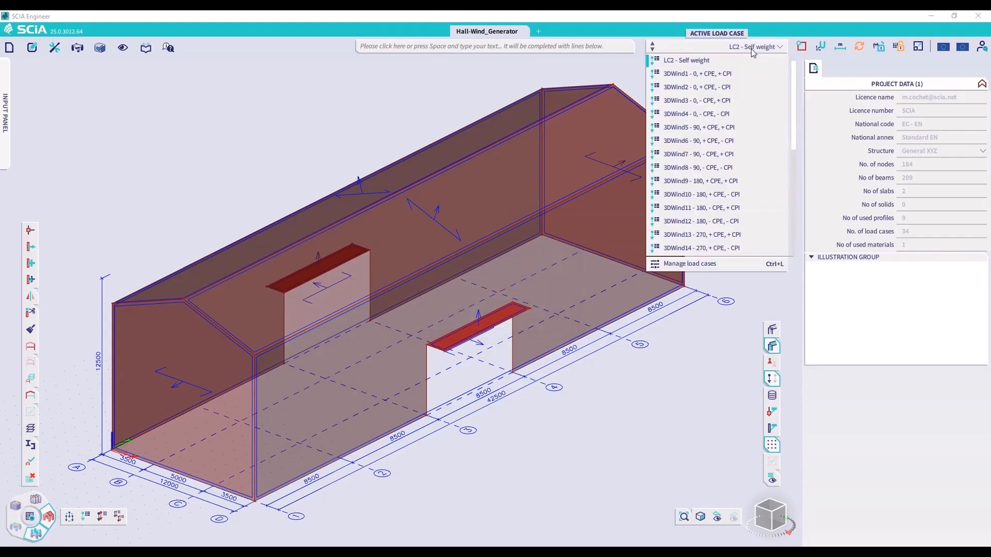
pyautogui.click(688, 264)
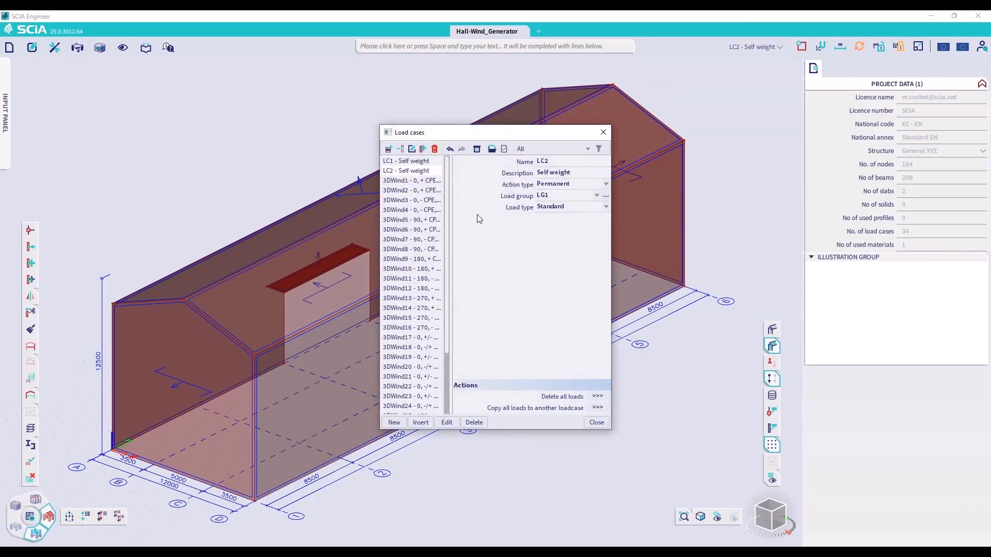
pyautogui.click(423, 181)
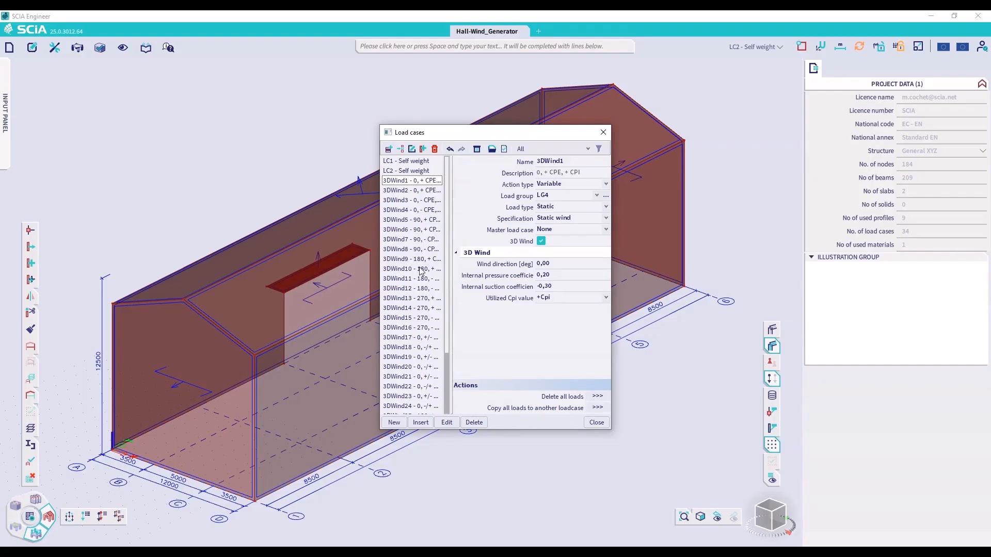
pyautogui.moveTo(452, 204); pyautogui.dragTo(484, 204)
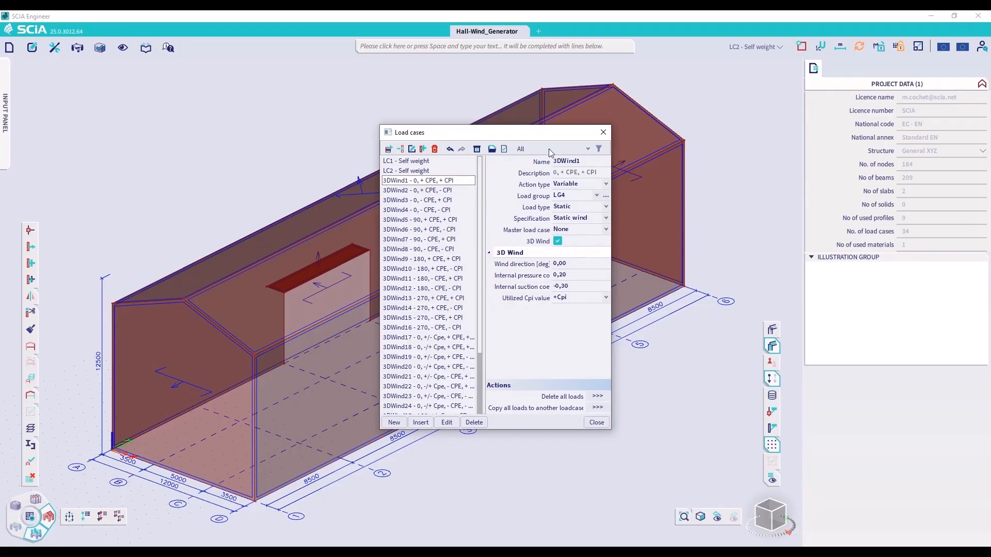
pyautogui.moveTo(544, 137); pyautogui.dragTo(393, 138)
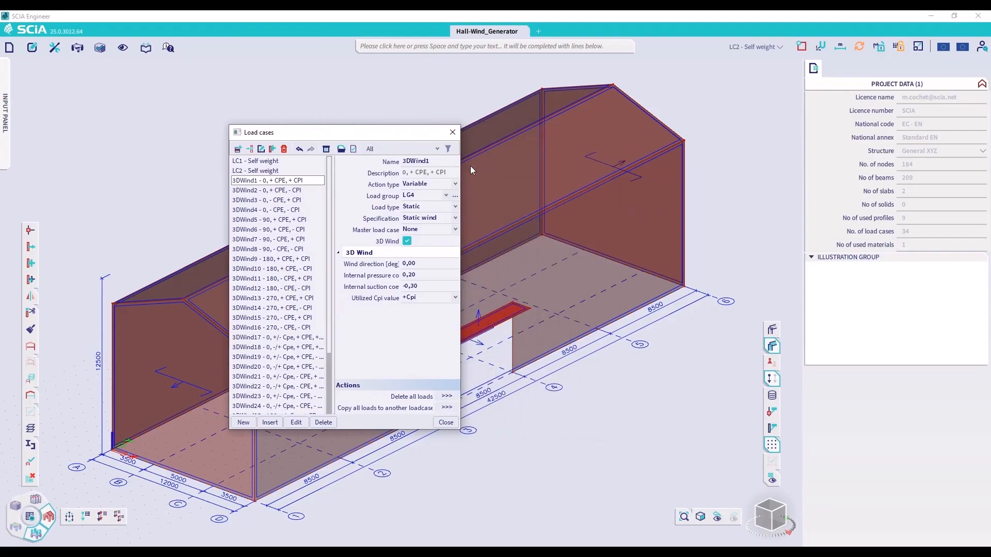
# Examine the relation and load type of load group LG4, and close the load group and load case managers
pyautogui.click(454, 196)
pyautogui.moveTo(435, 152); pyautogui.dragTo(667, 153)
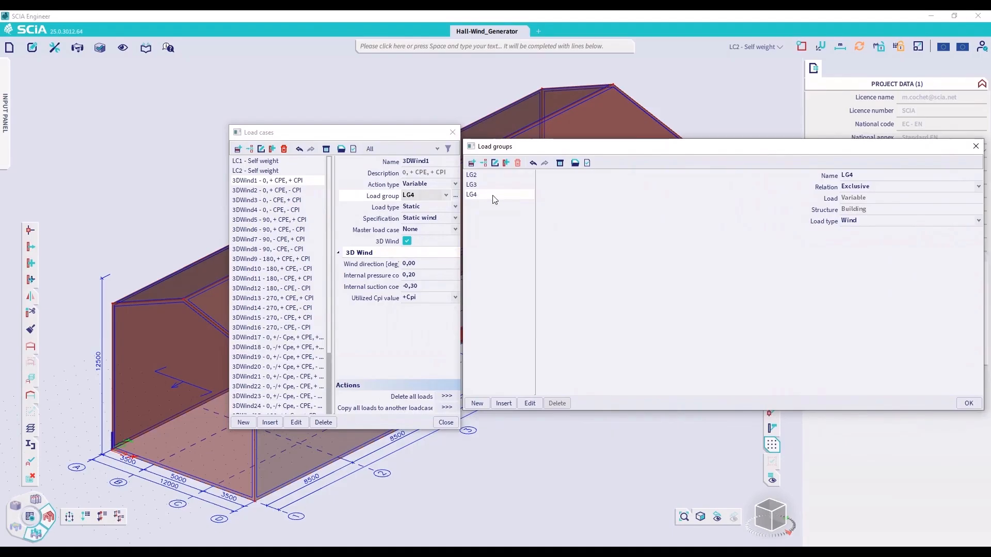
pyautogui.click(862, 175)
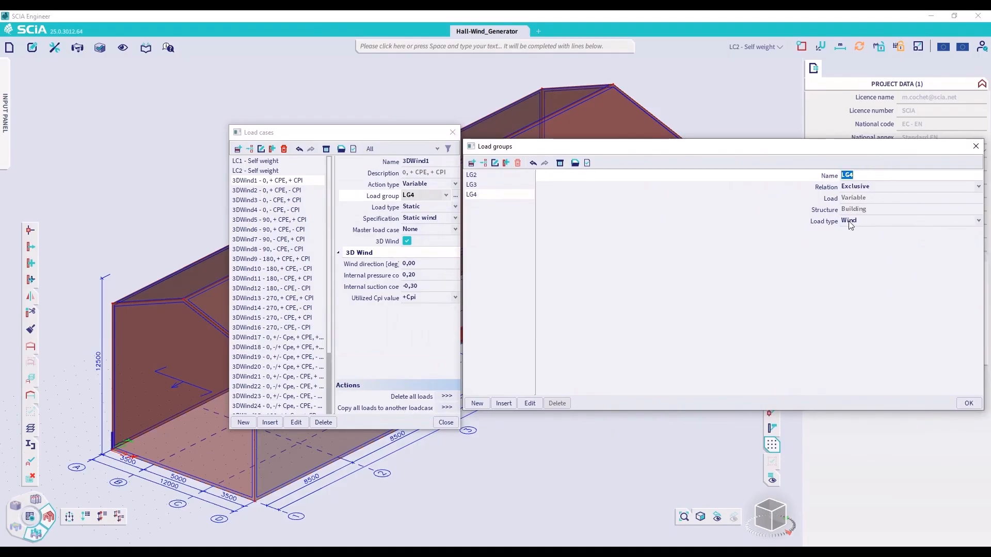
pyautogui.click(968, 403)
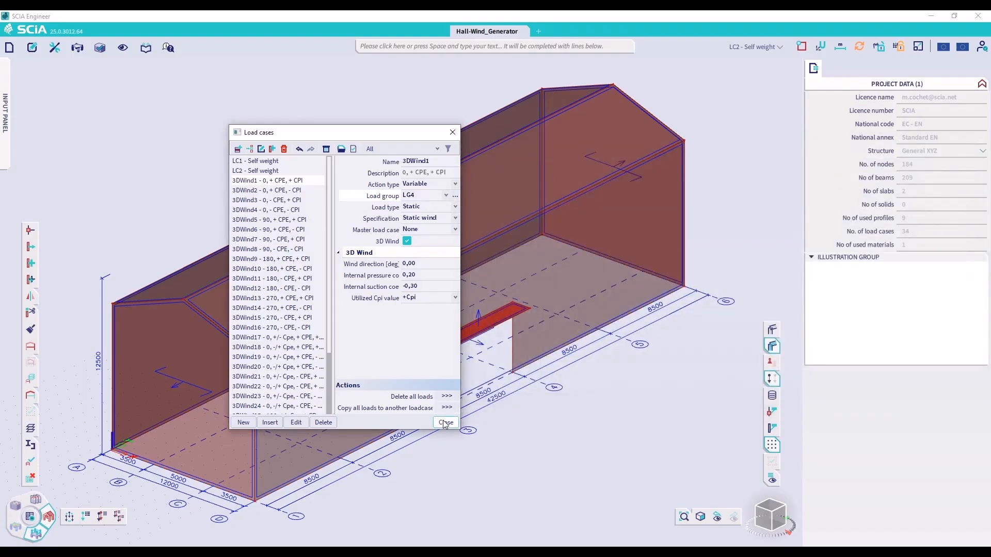
pyautogui.click(445, 424)
# Set the display scale of additional data to 1 and make 3DWind1 the active load case
pyautogui.click(918, 45)
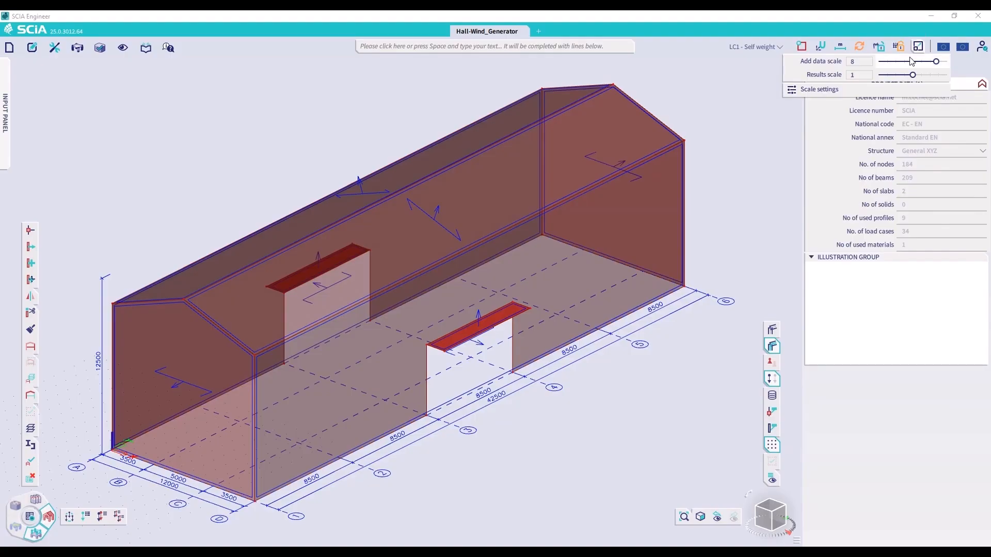
pyautogui.click(912, 61)
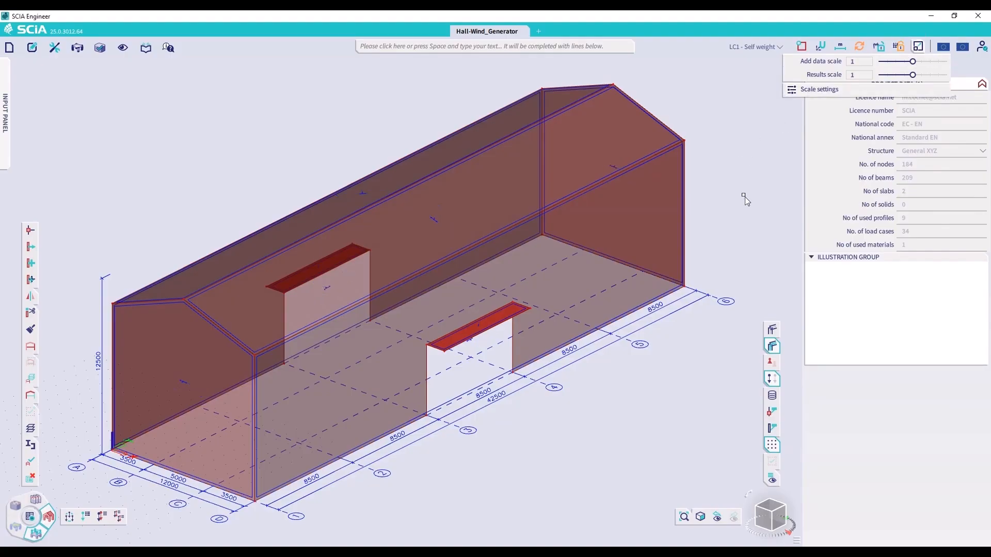
pyautogui.click(757, 48)
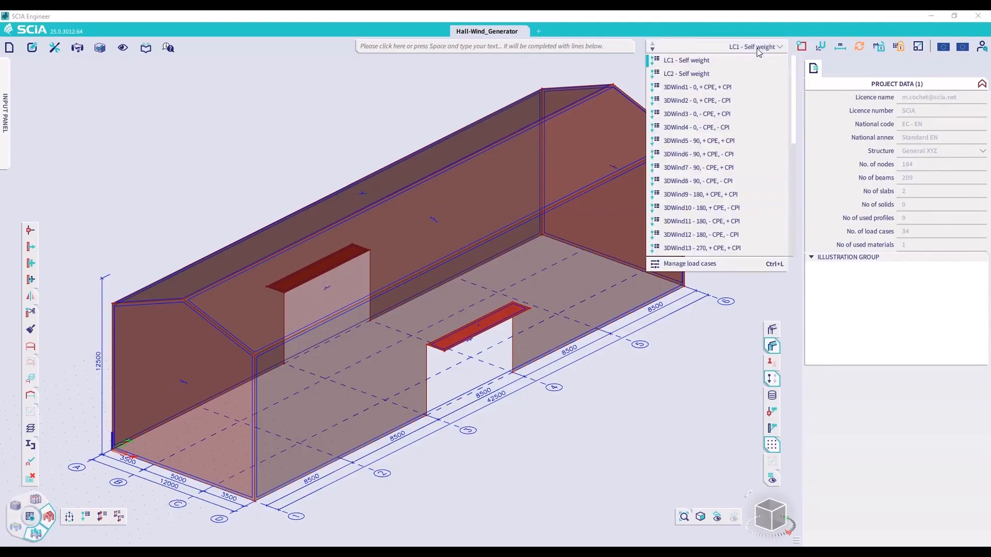
pyautogui.click(733, 86)
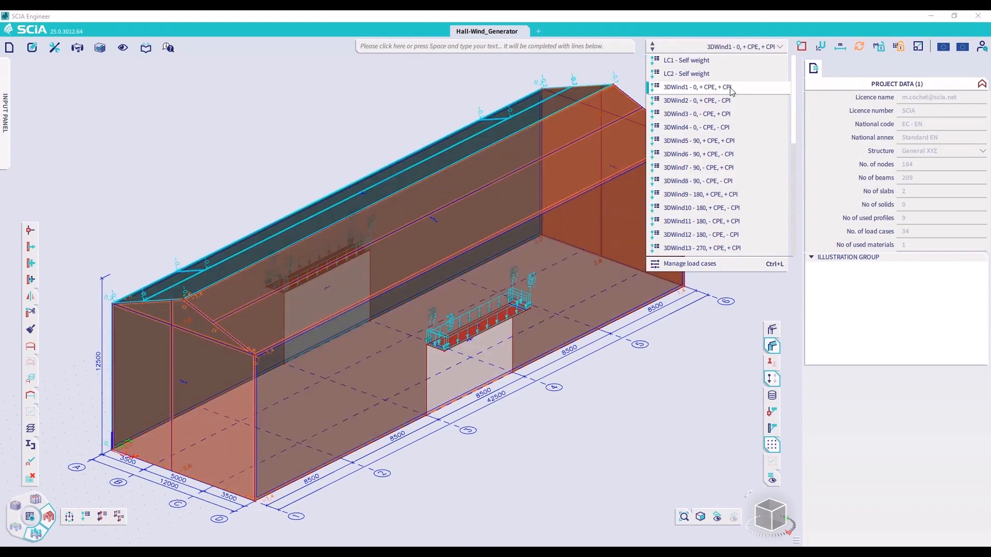
pyautogui.click(729, 87)
# Step the active load case from 3DWind1 through the 0° wind cases to 3DWind5, viewing each case's wind loads on the hall
pyautogui.press('Down')
pyautogui.press('Down')
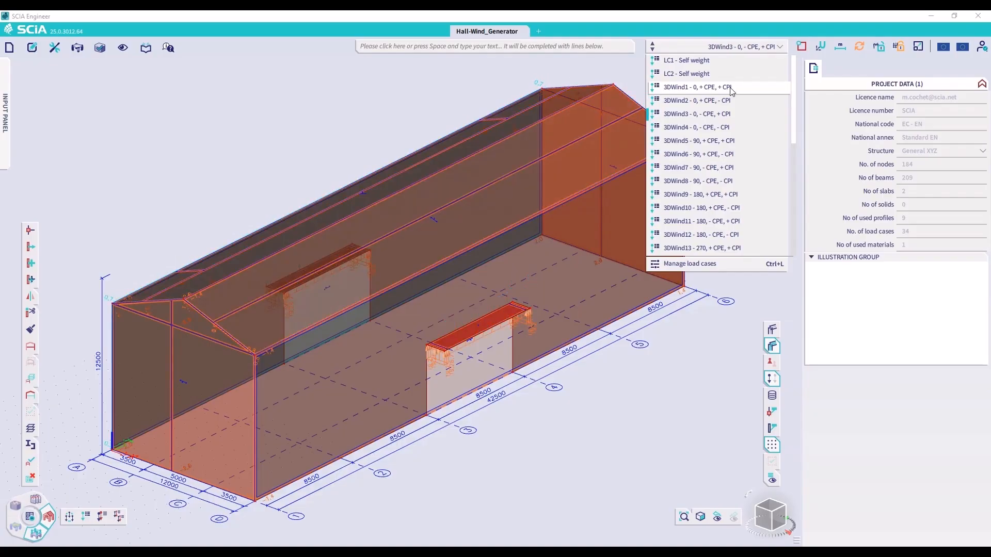
pyautogui.press('Down')
pyautogui.press('Down')
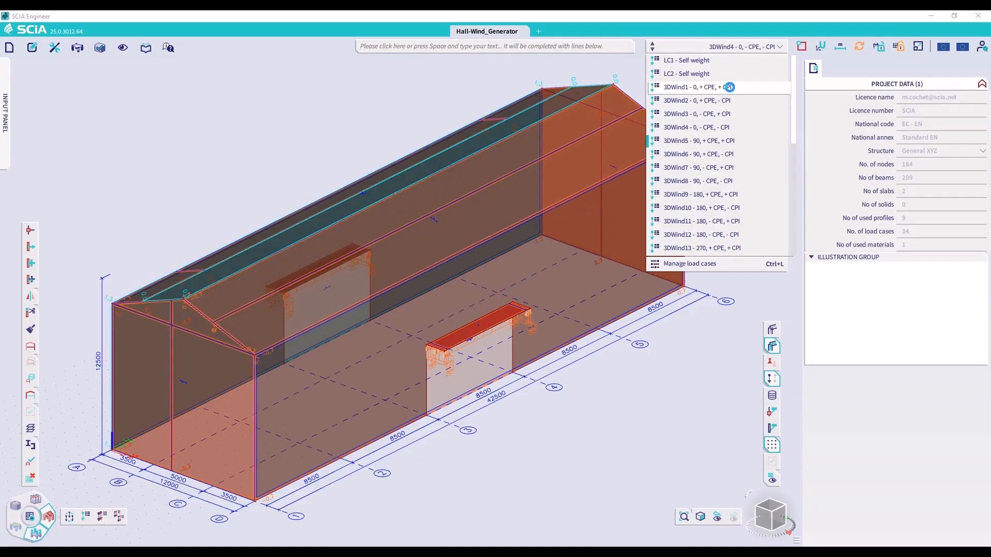
pyautogui.press('Return')
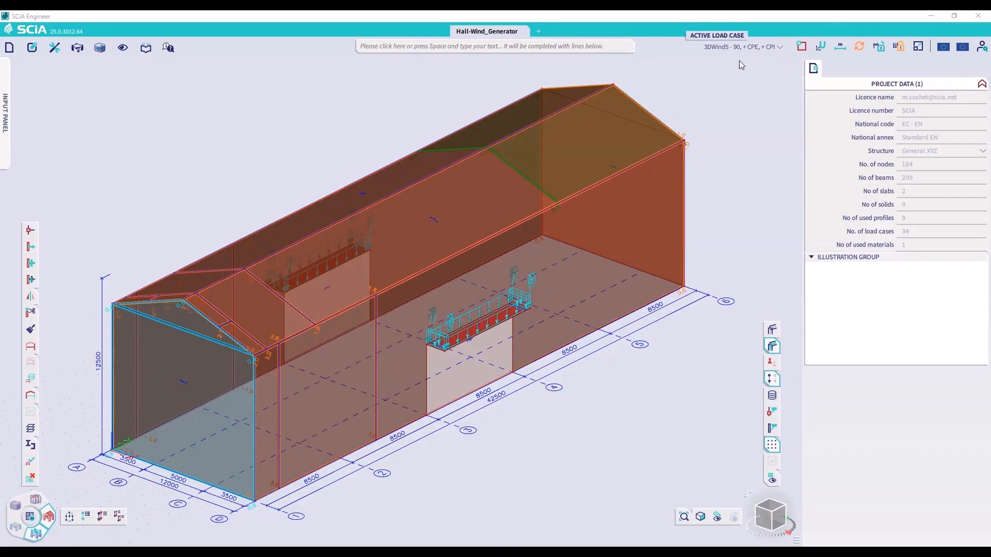
# Examine the properties of the free surface load on the far end of the front roof slope in 3DWind5
pyautogui.click(739, 59)
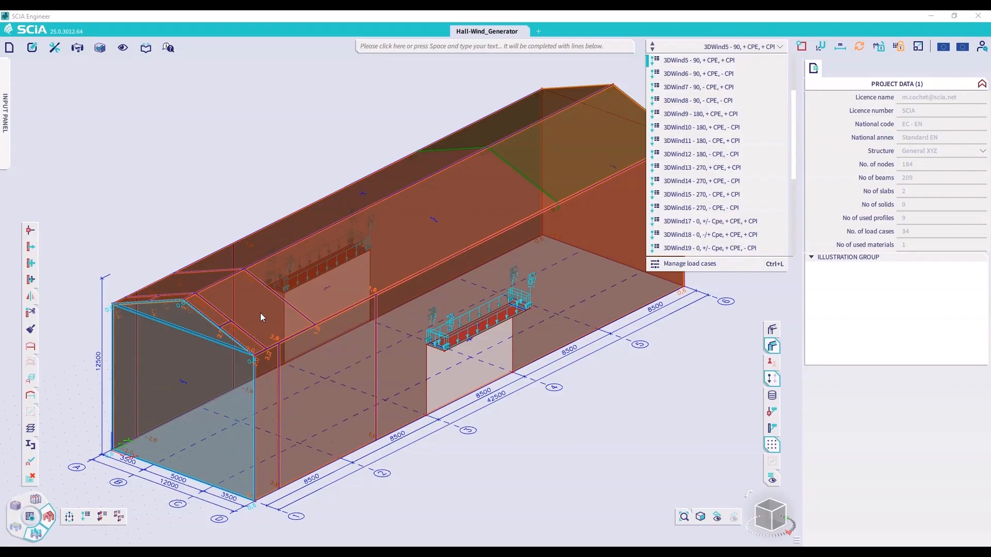
pyautogui.click(615, 144)
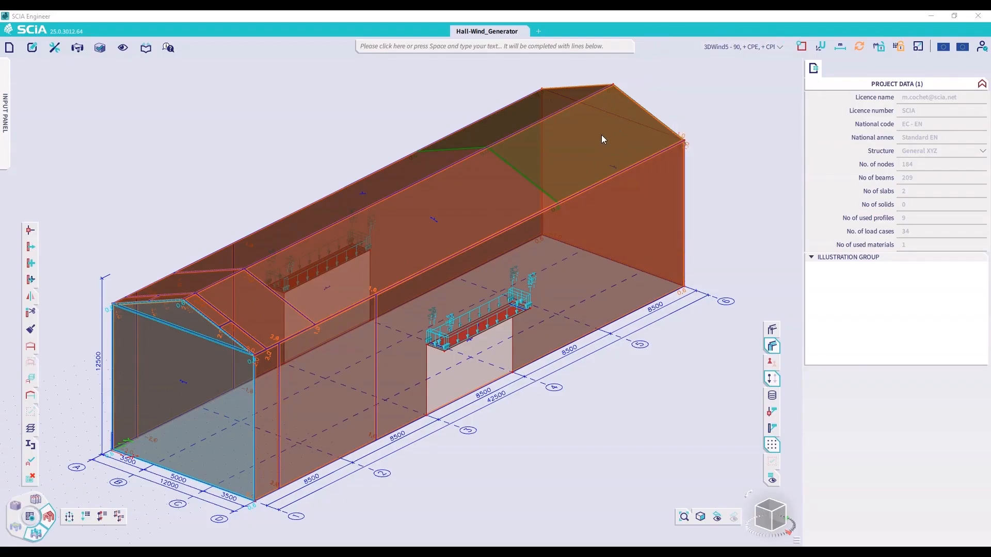
pyautogui.click(520, 177)
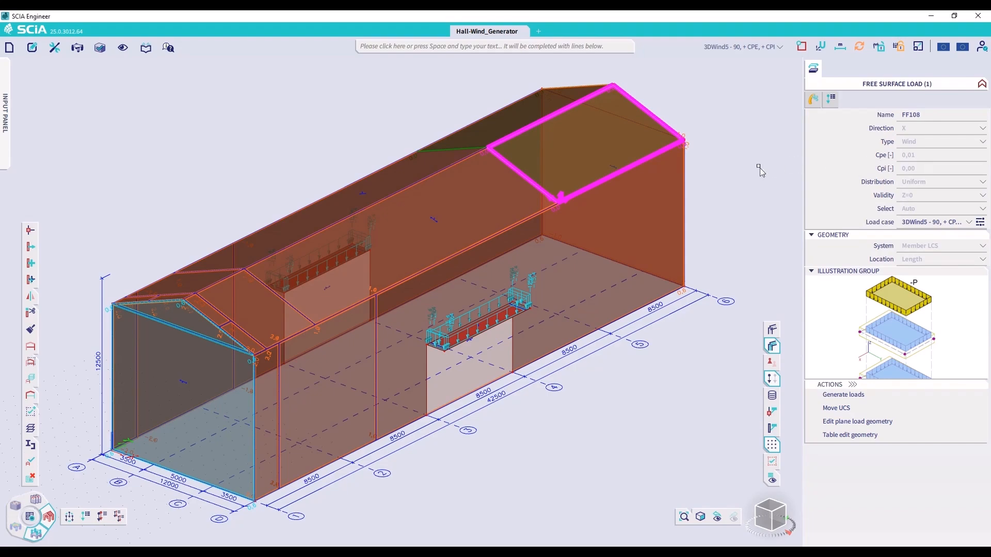
pyautogui.press('Escape')
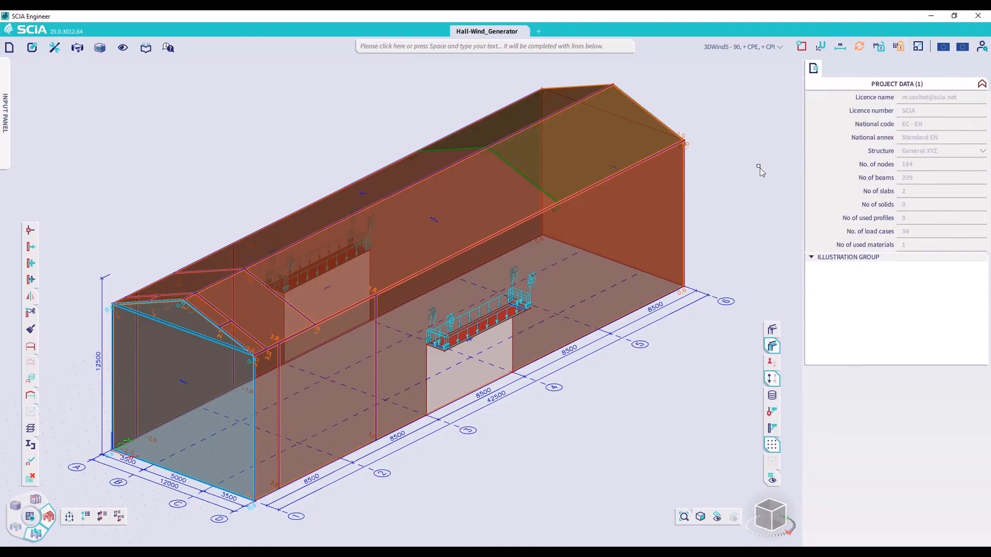
# Turn on the wind data labels and have them show peak pressure instead of net pressure
pyautogui.click(36, 553)
pyautogui.click(772, 479)
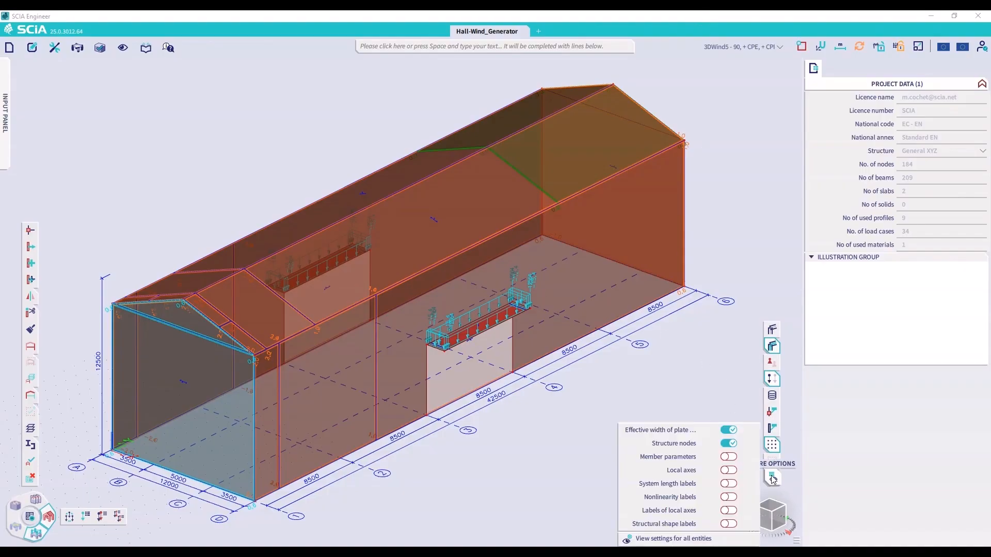
pyautogui.click(690, 539)
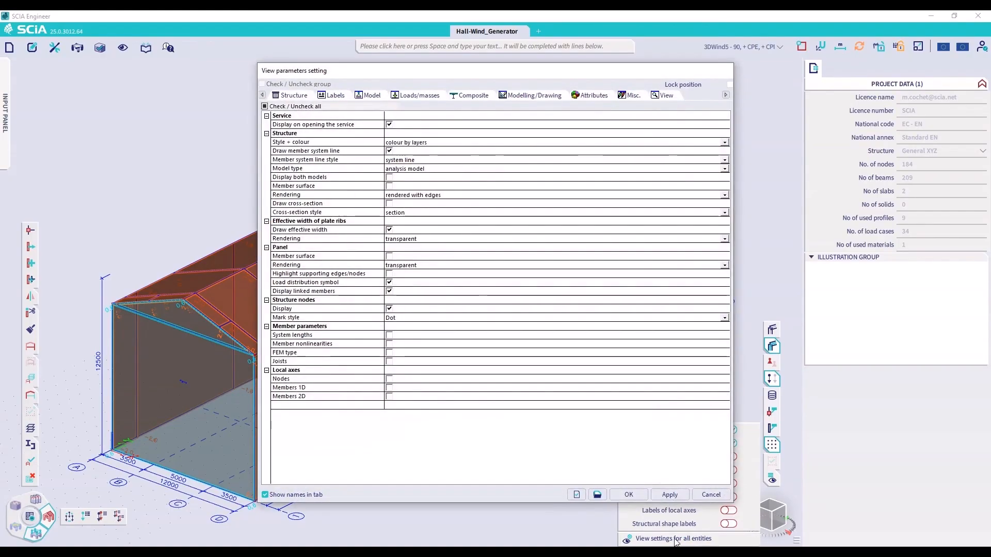
pyautogui.click(416, 95)
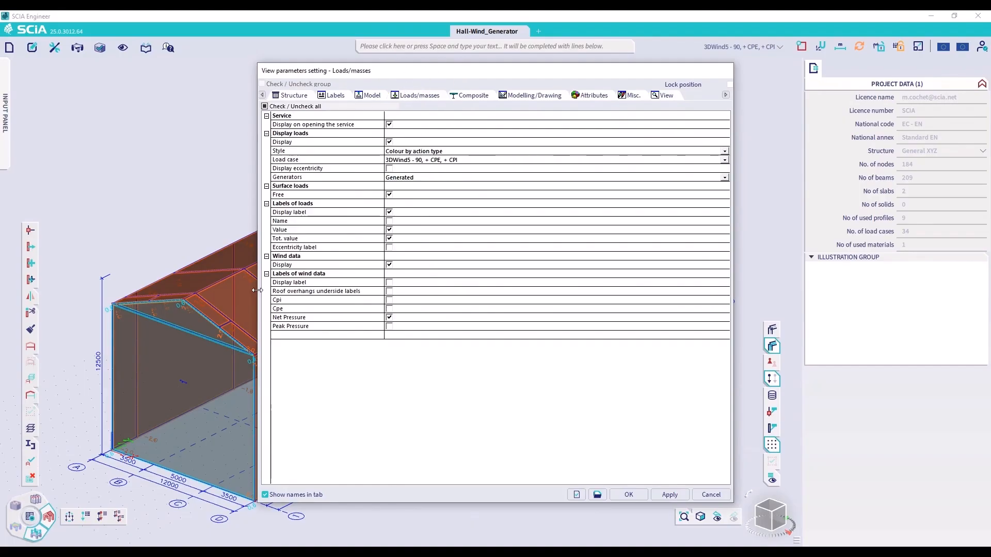
pyautogui.click(389, 284)
pyautogui.click(389, 284)
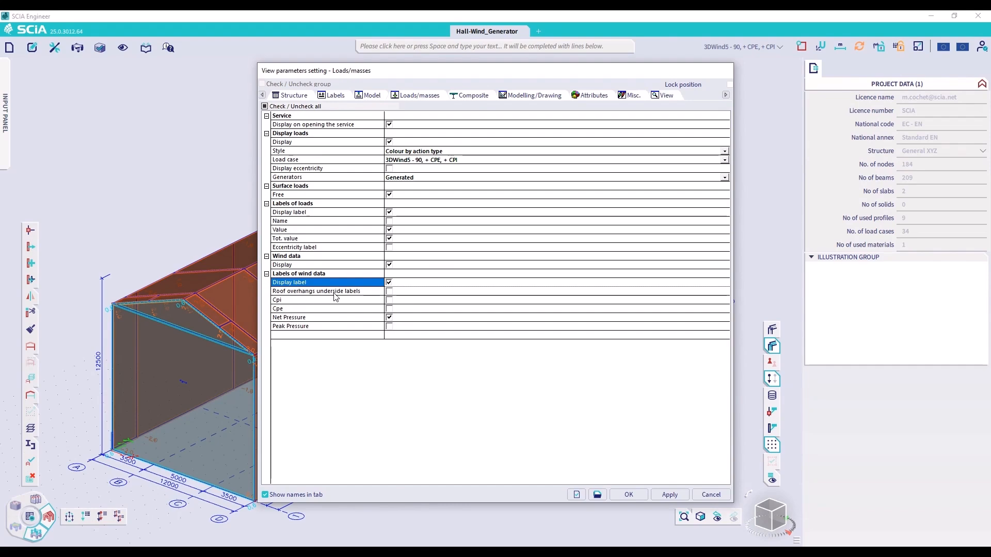
pyautogui.click(389, 318)
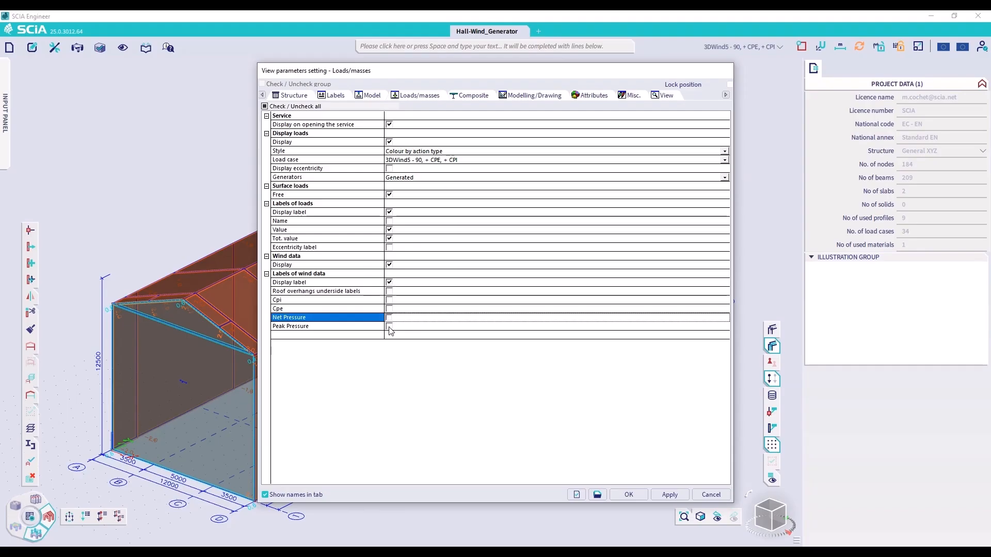
pyautogui.click(389, 327)
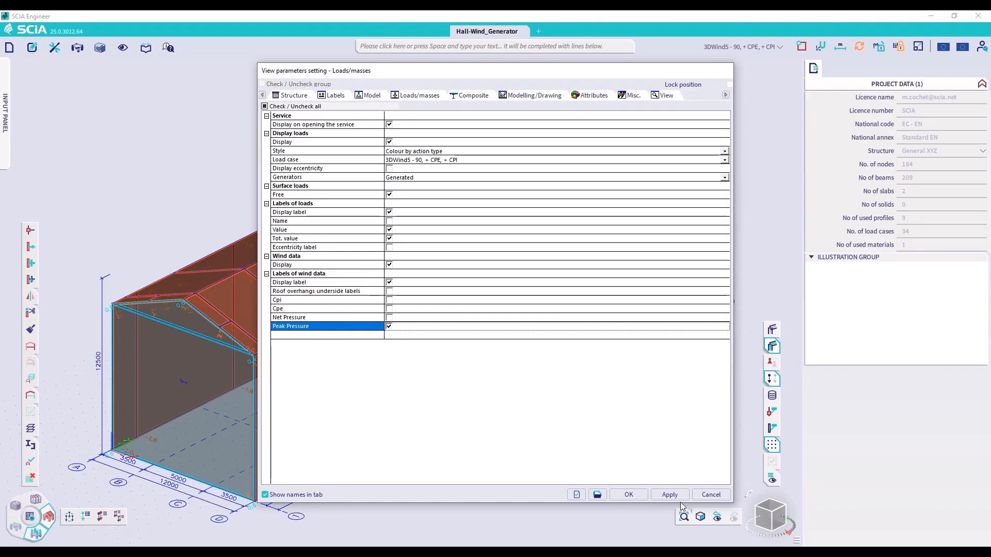
pyautogui.click(666, 496)
pyautogui.click(627, 496)
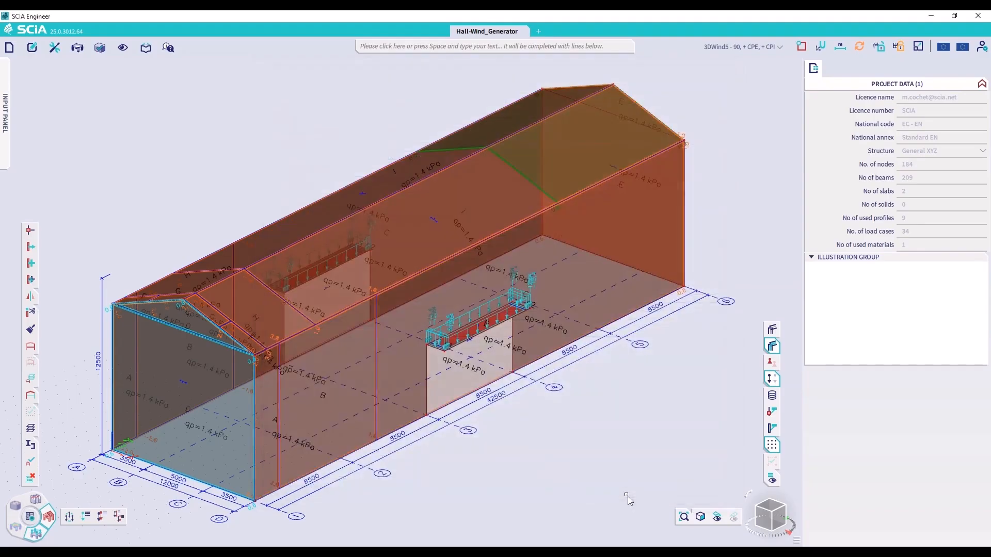
# Hide the loads in the model and examine the wind data properties of the front awning
pyautogui.click(772, 380)
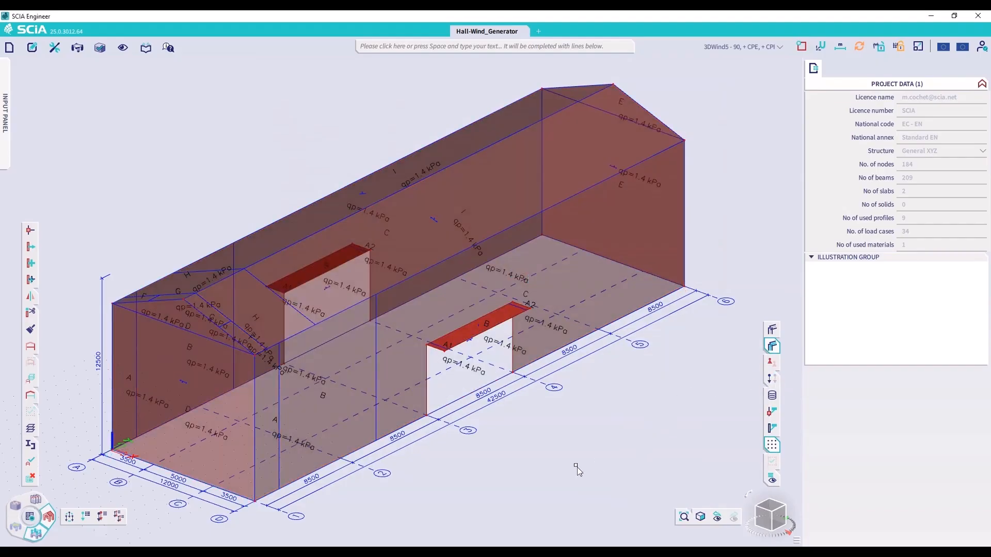
pyautogui.click(476, 377)
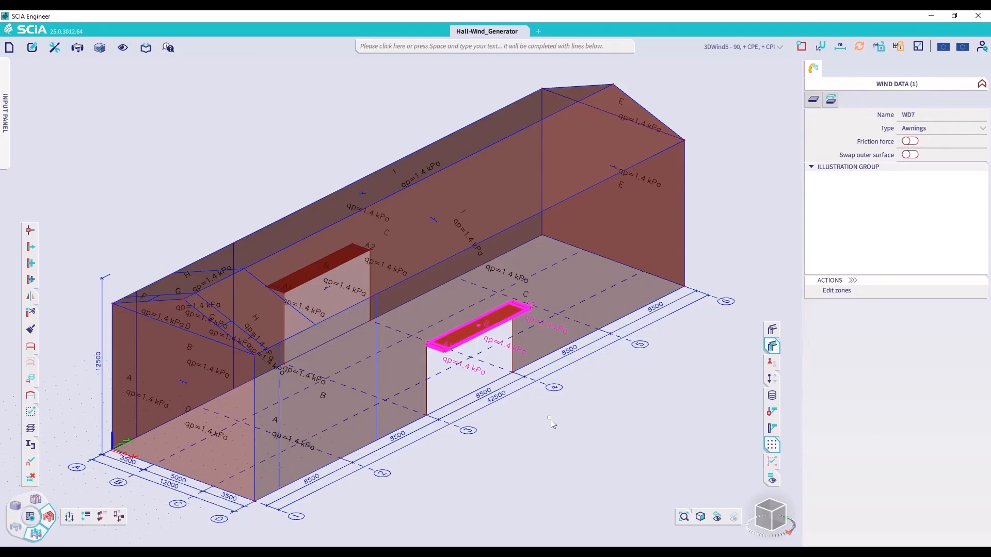
pyautogui.press('Escape')
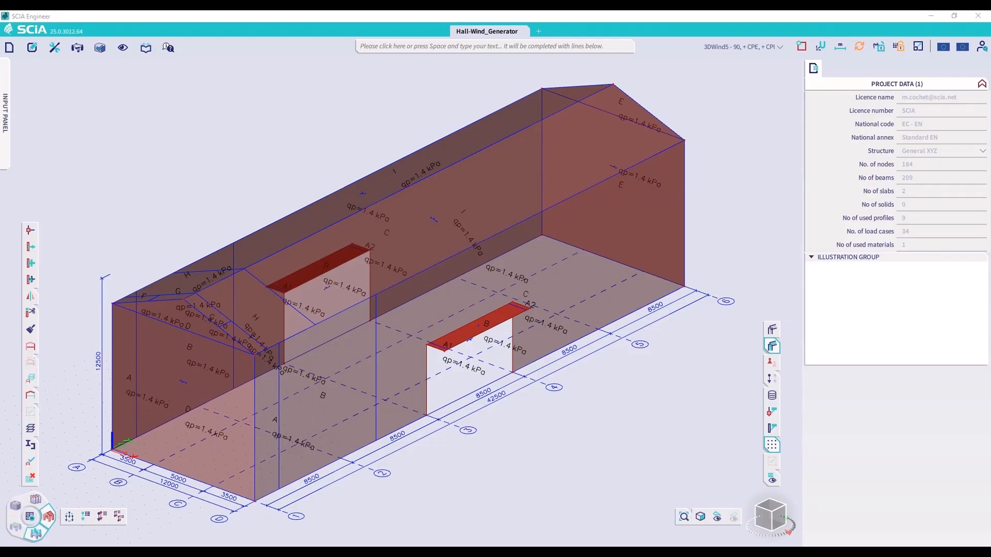
# Make 3DWind1 - 0, + CPE, + CPI the active load case
pyautogui.click(735, 48)
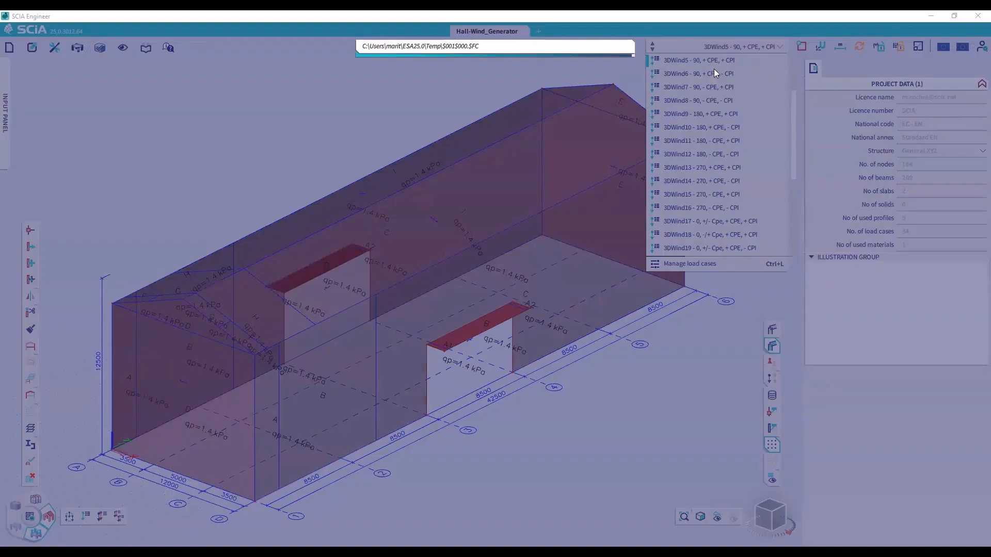
pyautogui.scroll(2, 706, 83)
pyautogui.scroll(1, 704, 82)
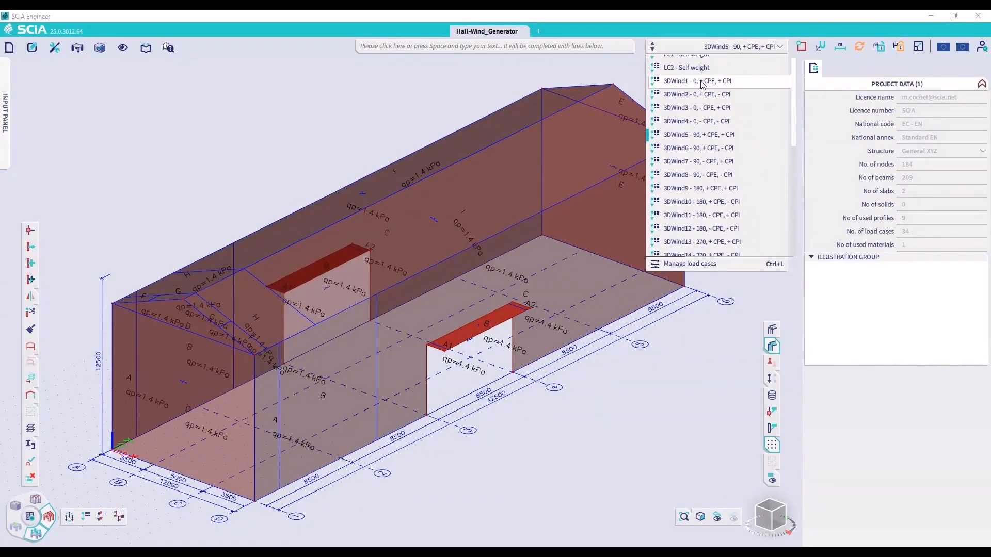
pyautogui.click(701, 83)
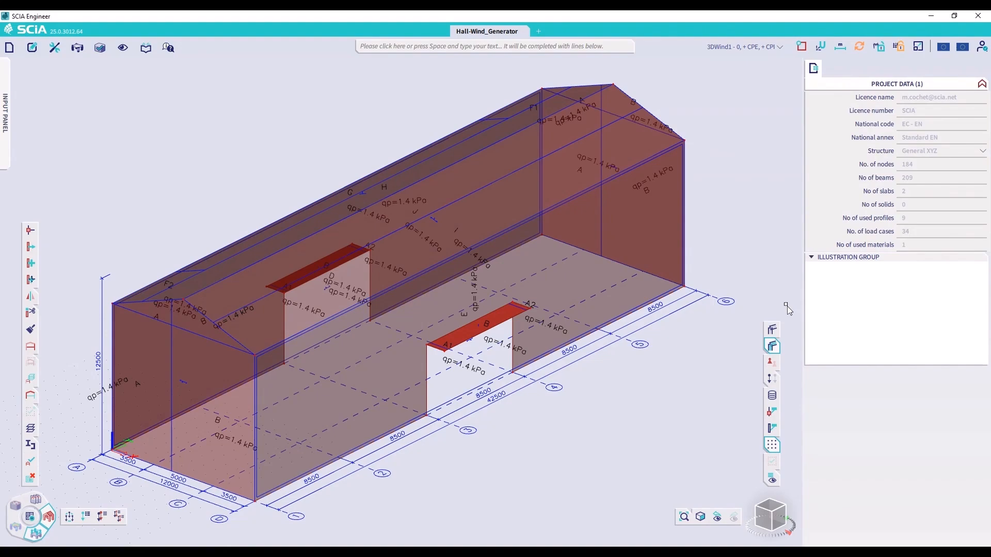
# Switch the wind data labels from peak pressure to the Cpe coefficients
pyautogui.click(772, 480)
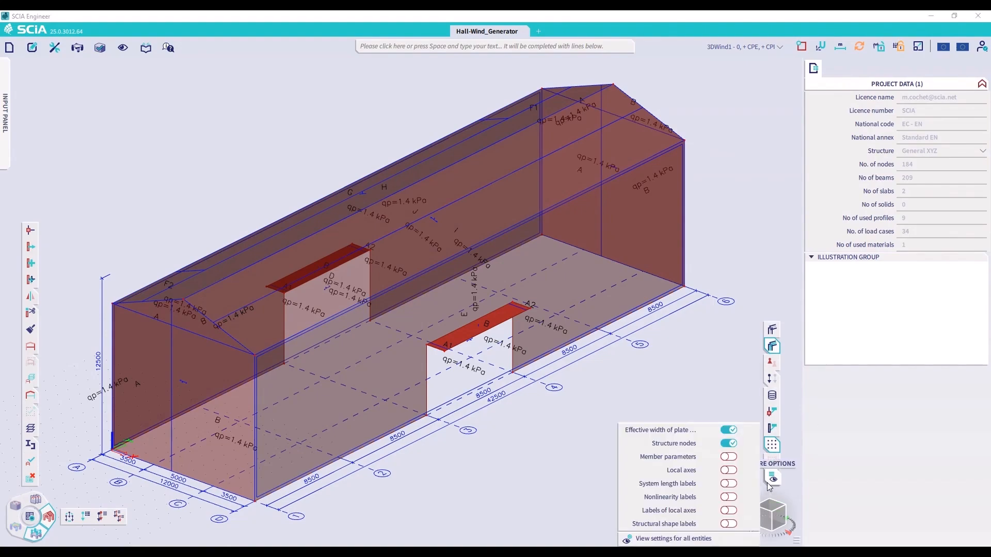
pyautogui.click(675, 539)
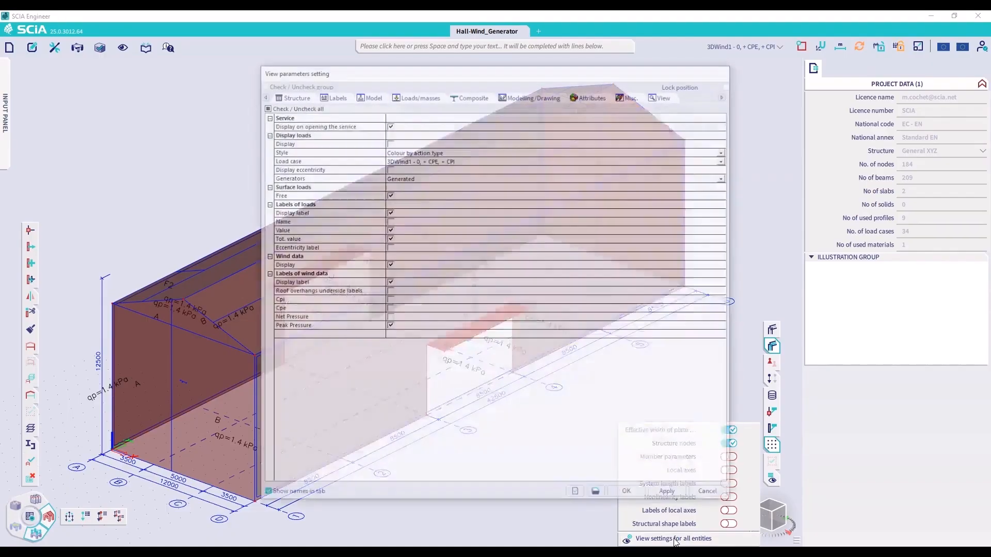
pyautogui.click(389, 327)
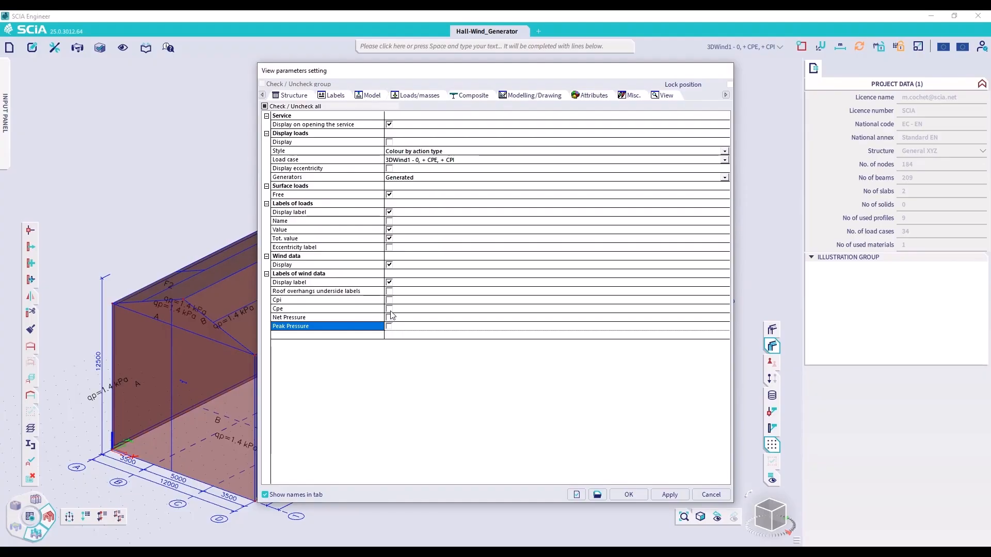
pyautogui.click(389, 309)
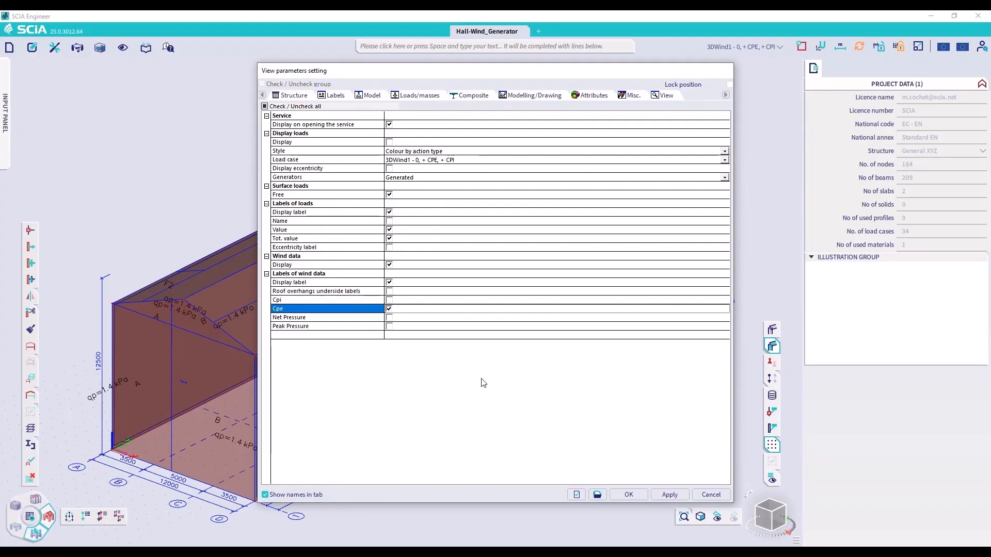
pyautogui.click(669, 494)
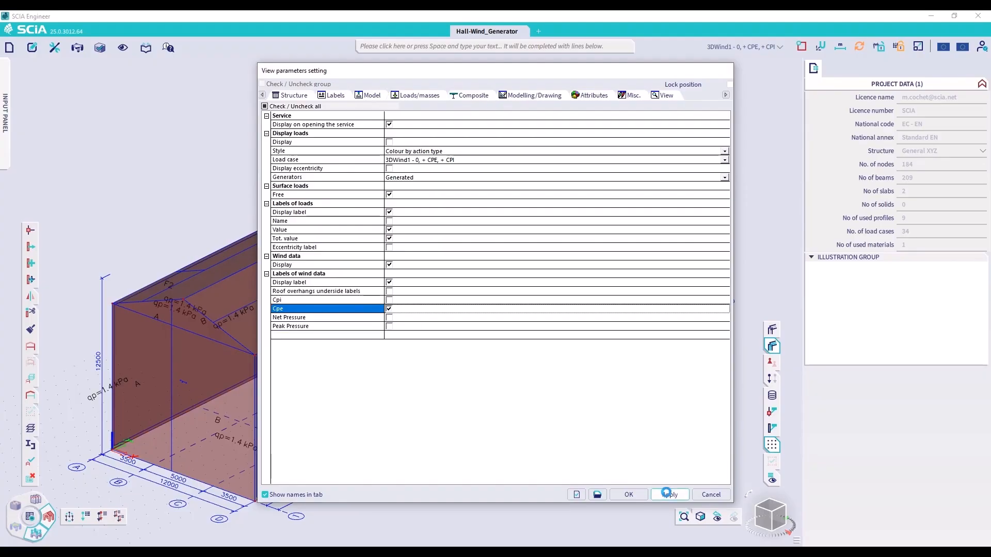
pyautogui.click(632, 498)
# Select the 2D members S1 and S2 of both awnings and hide them from the model view
pyautogui.click(465, 350)
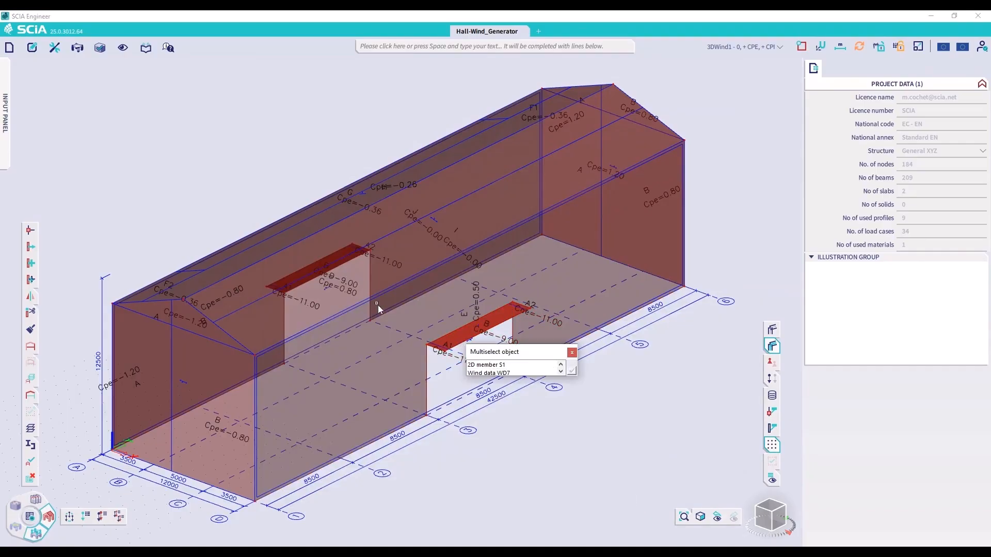
pyautogui.click(495, 371)
pyautogui.click(334, 263)
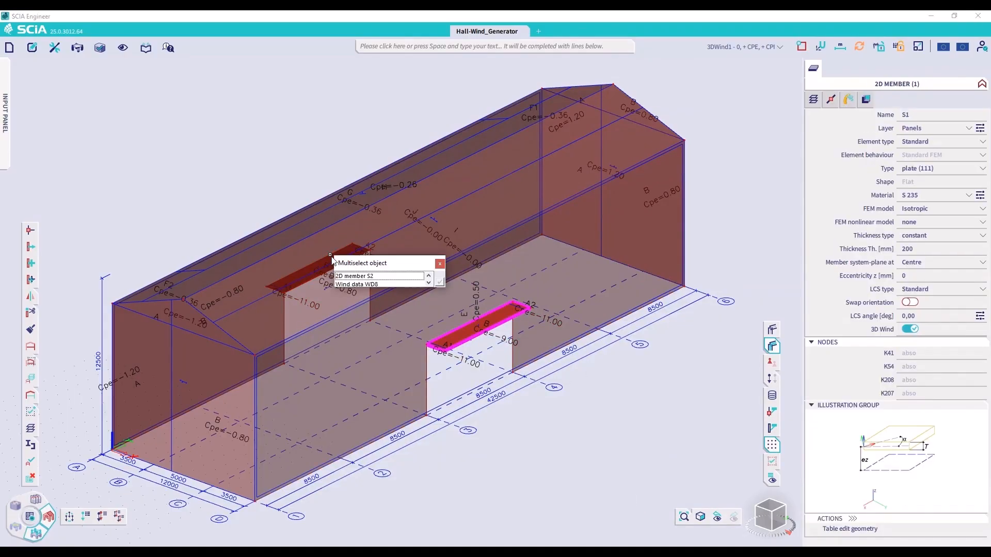
pyautogui.click(439, 286)
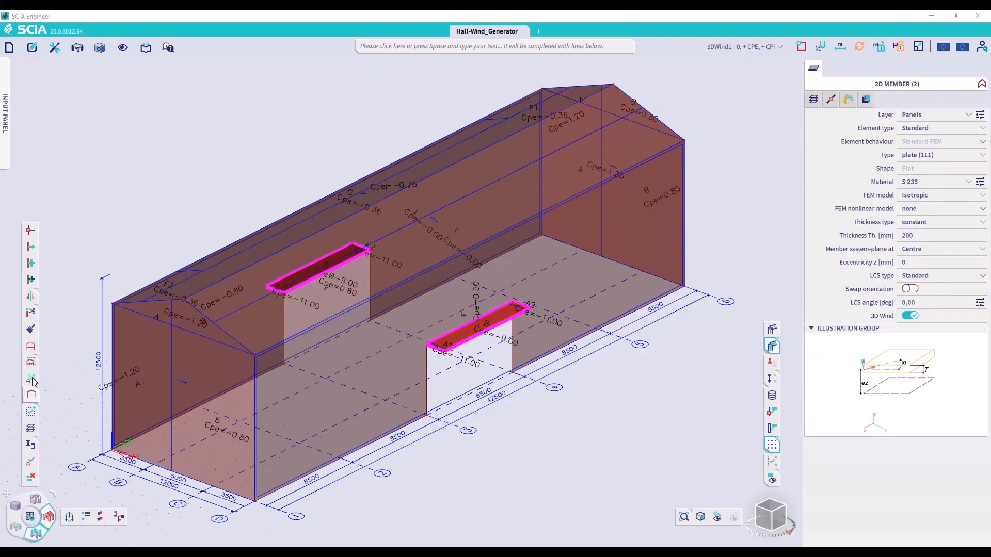
pyautogui.moveTo(31, 364)
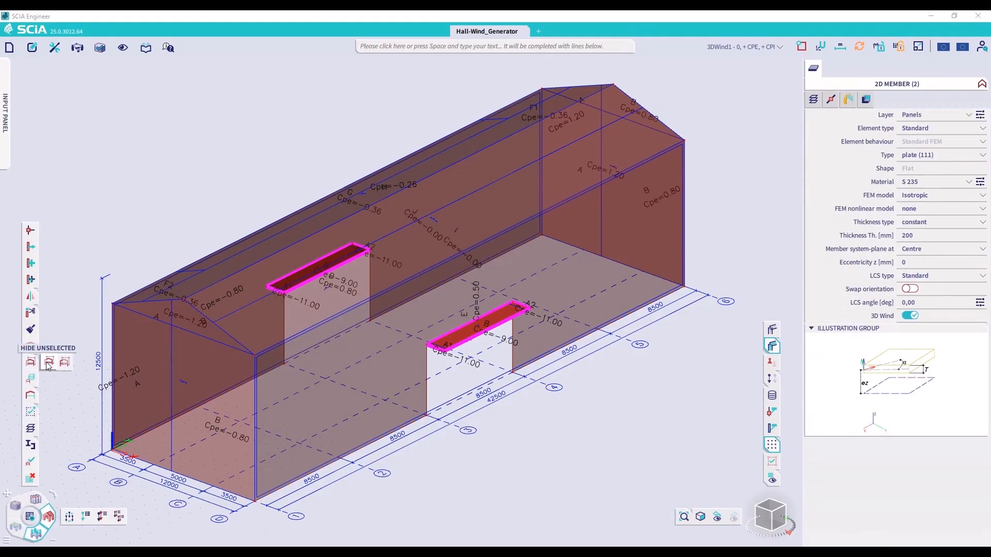
pyautogui.click(64, 363)
pyautogui.click(517, 321)
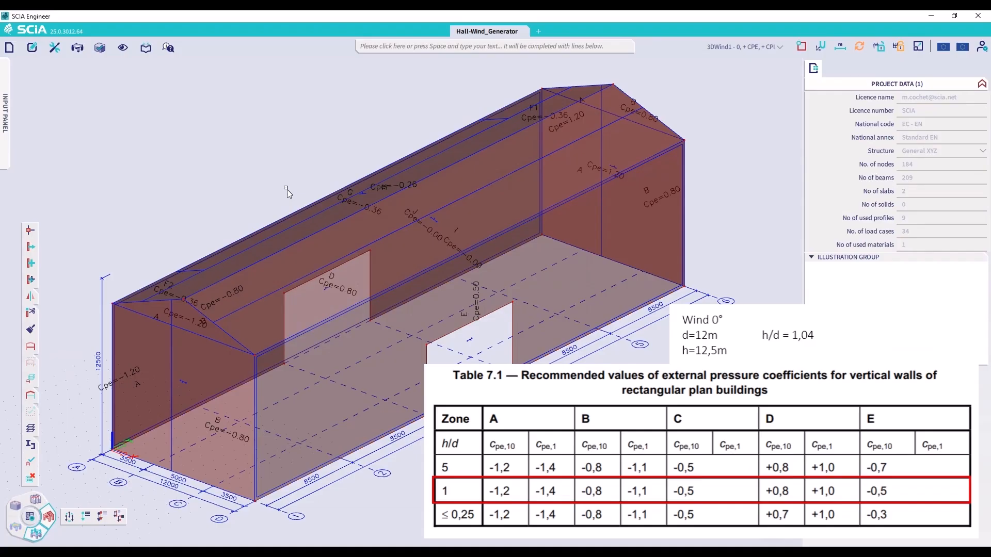
pyautogui.click(339, 287)
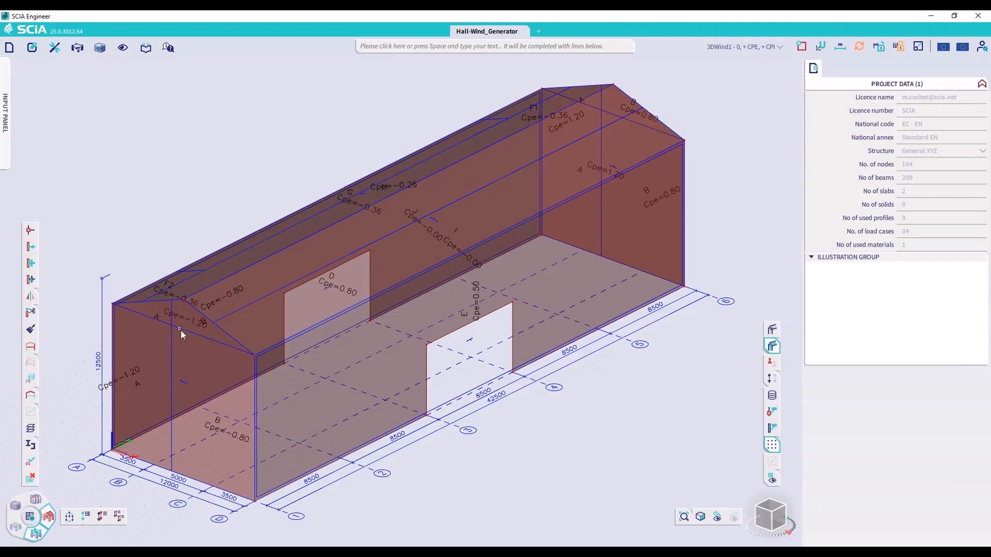
pyautogui.click(183, 301)
# Make 3DWind5 - 90, + CPE, + CPI the active load case and examine the wind data properties of the front roof slope
pyautogui.click(751, 47)
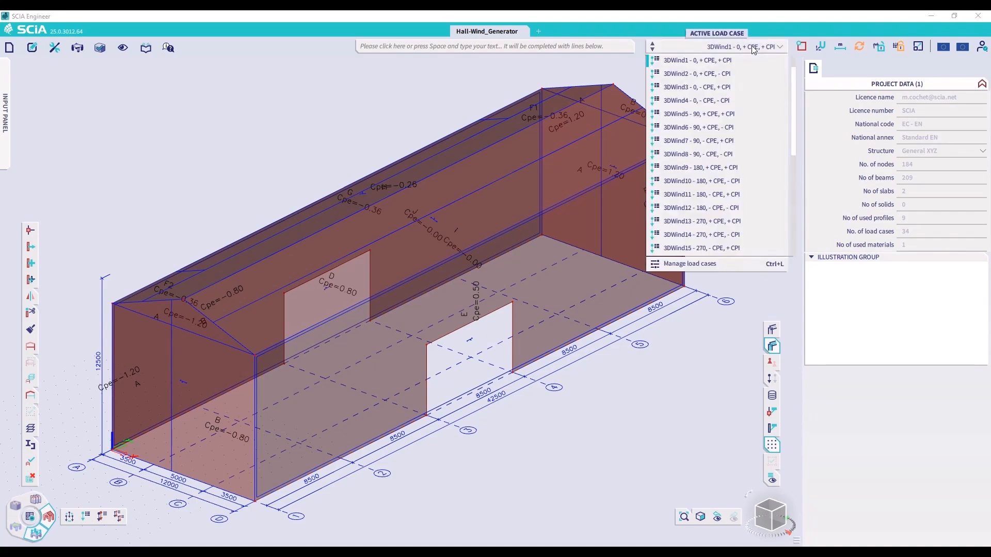
pyautogui.click(699, 114)
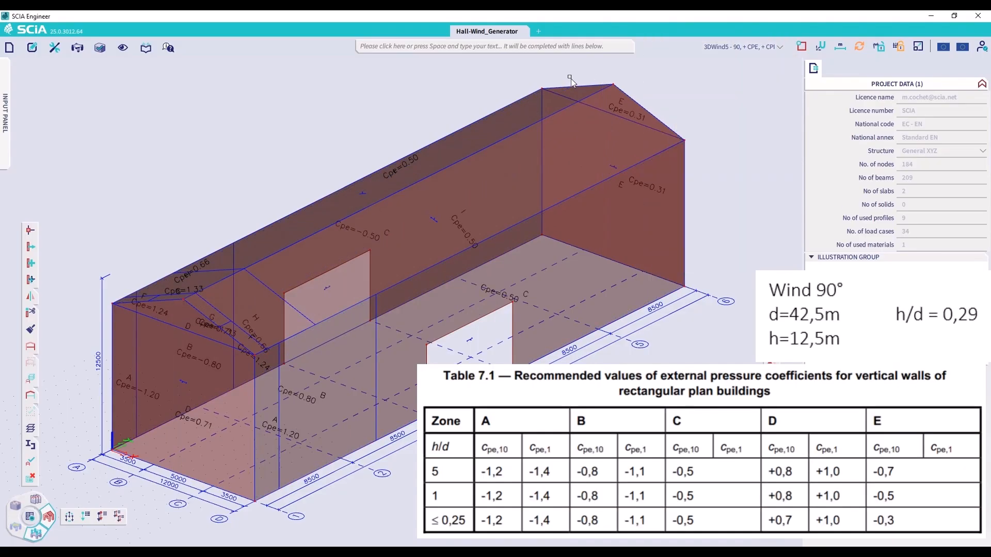
pyautogui.click(200, 435)
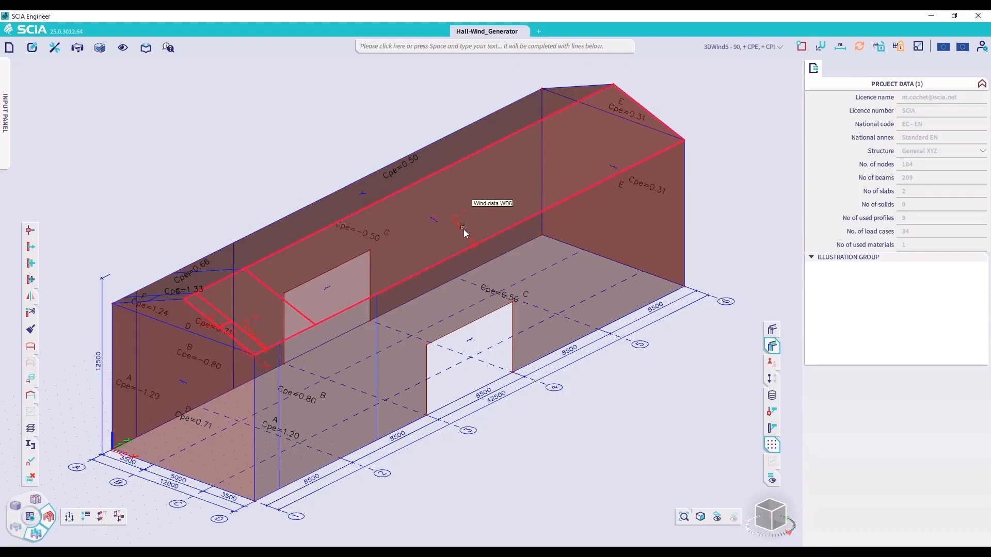
pyautogui.click(494, 224)
pyautogui.click(481, 223)
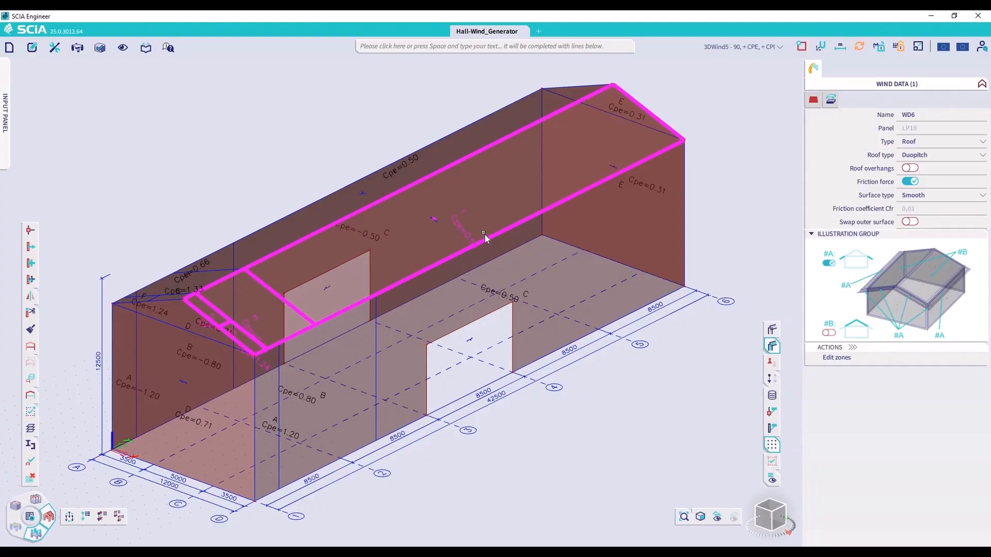
# Open the zones editor for the front long wall and review its selectable loads and the Cpe values of its zones
pyautogui.press('Escape')
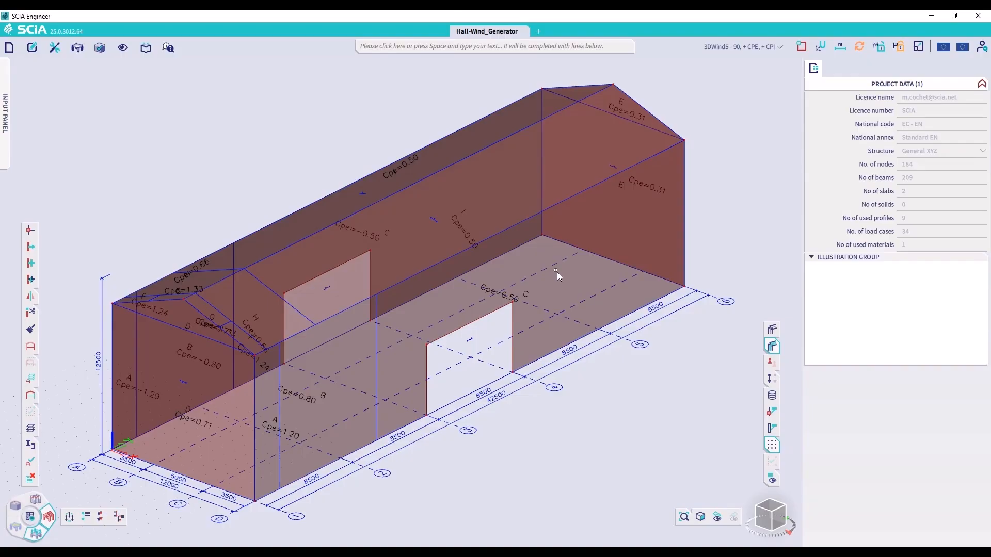
pyautogui.click(488, 295)
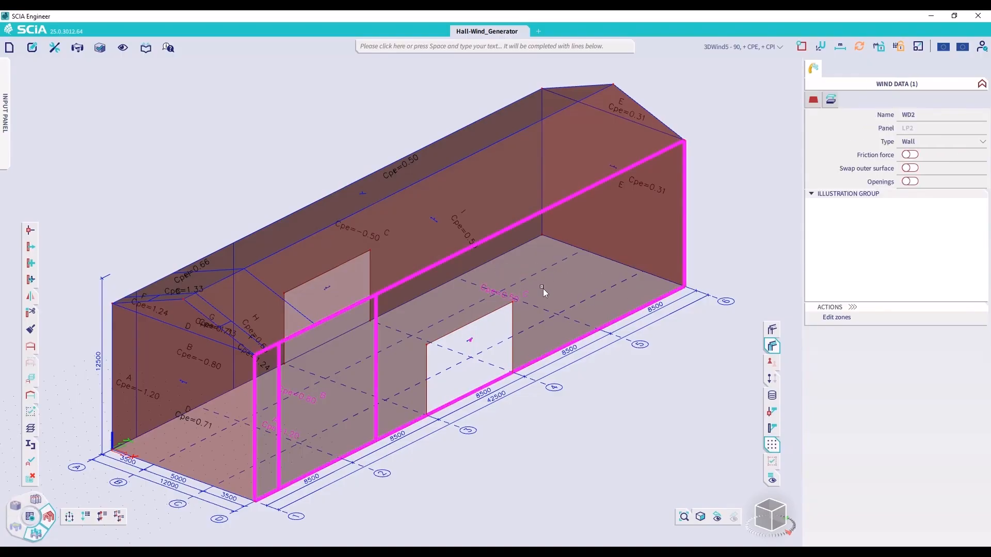
pyautogui.click(850, 317)
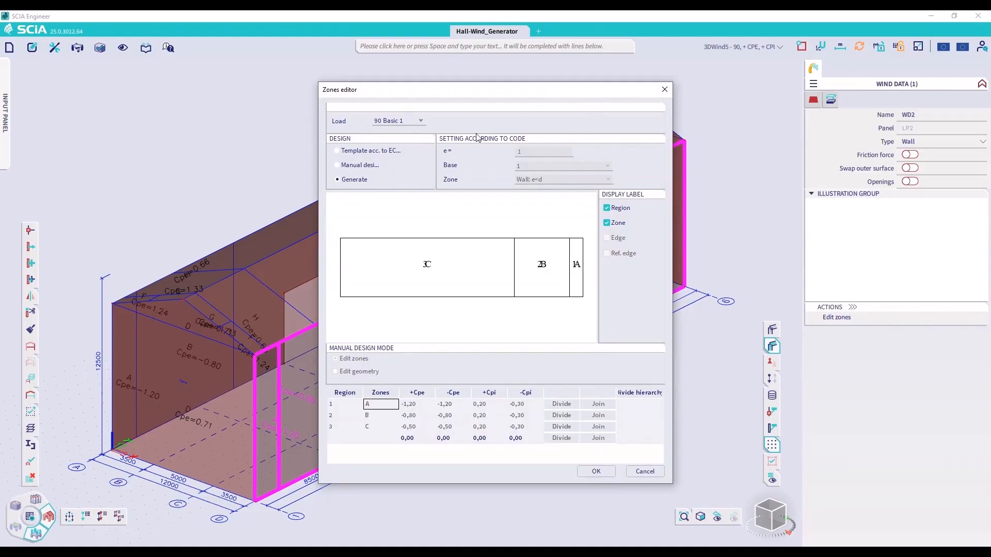
pyautogui.click(417, 121)
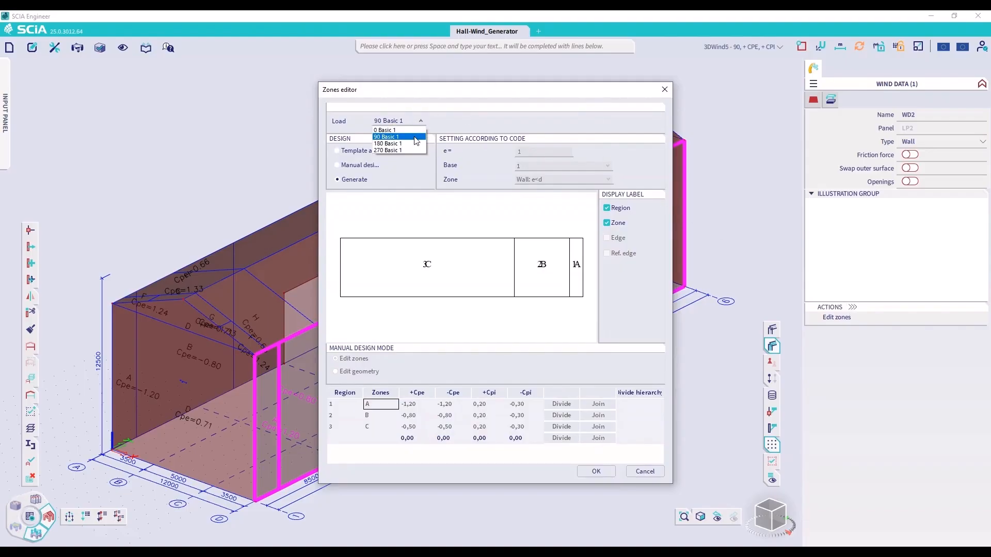
pyautogui.click(403, 101)
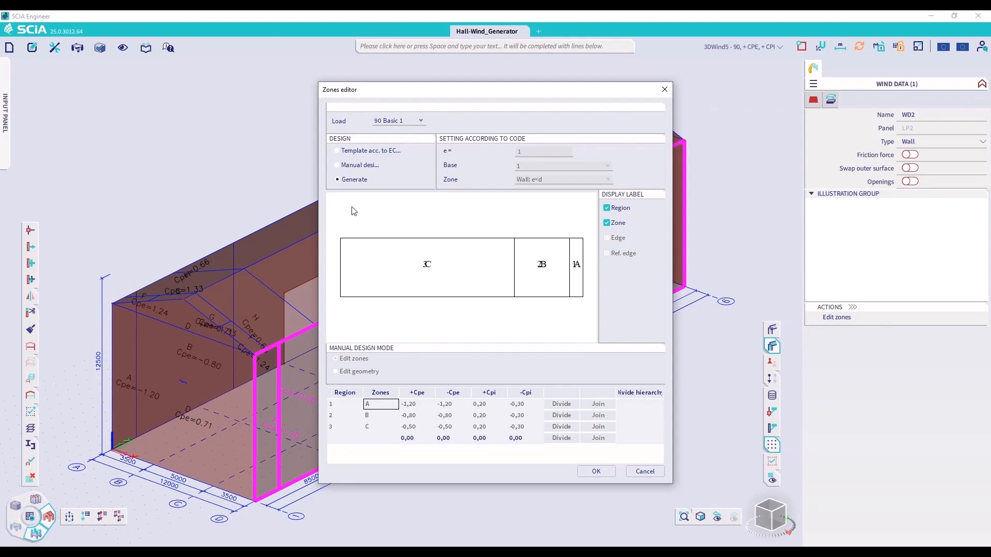
pyautogui.click(453, 418)
# Switch the wall's zone design to the EC template, show the edge labels and set e to 12
pyautogui.click(349, 151)
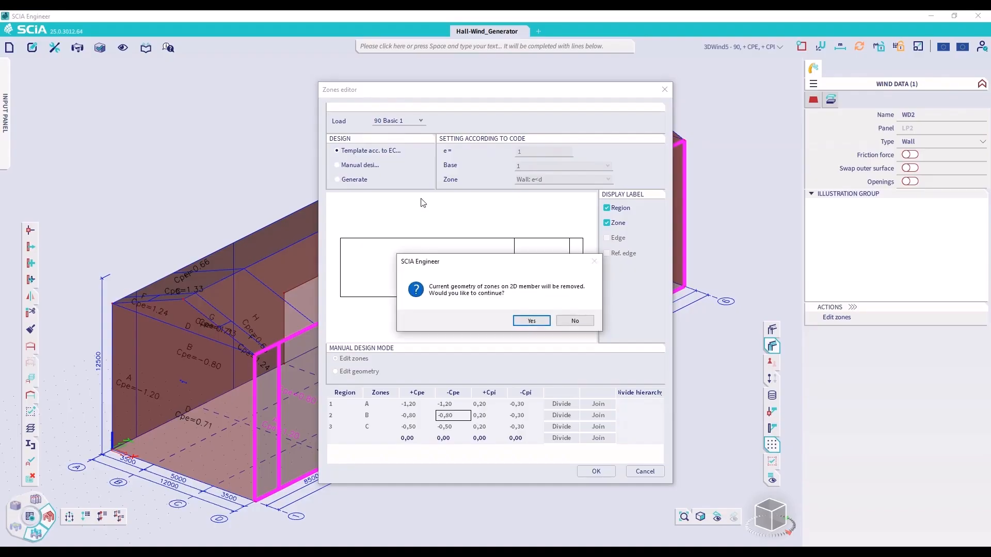
pyautogui.click(531, 323)
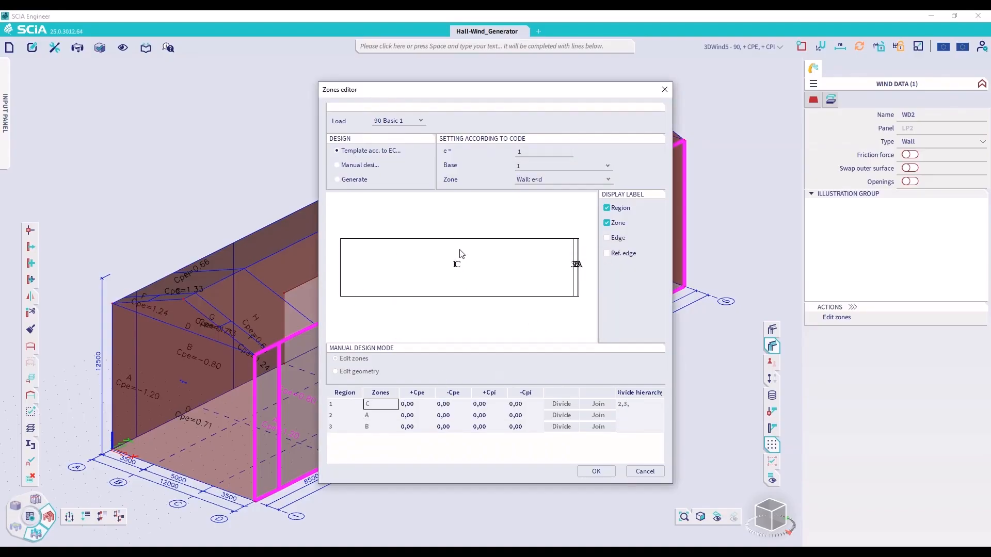
pyautogui.click(609, 240)
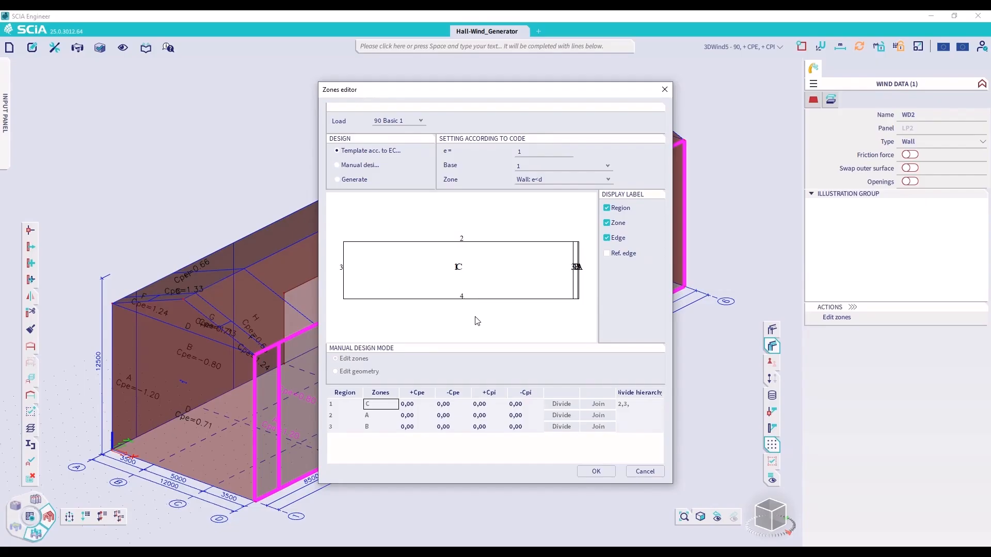
pyautogui.doubleClick(517, 152)
pyautogui.write('12')
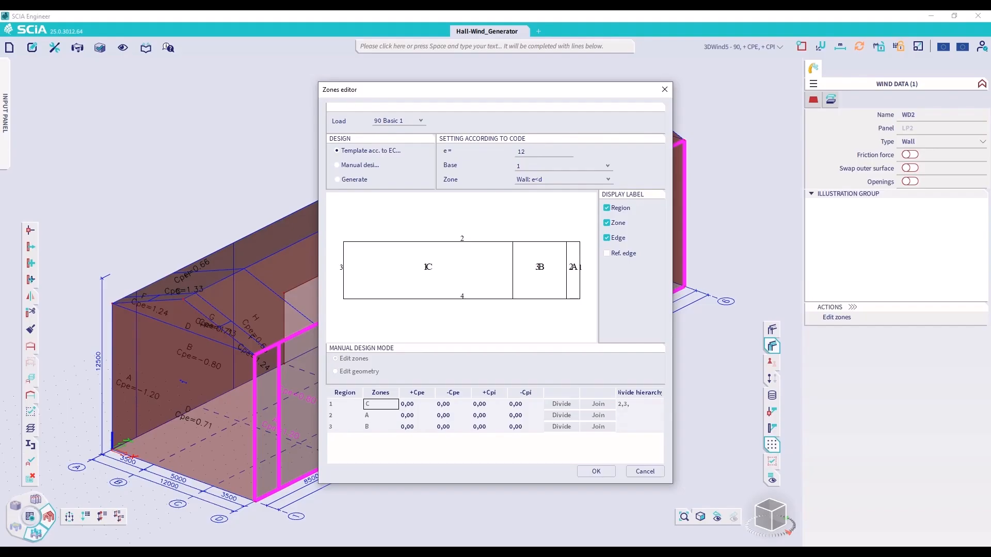
# Try base edges 2 and 4 for the template zones and return to base edge 1
pyautogui.click(542, 166)
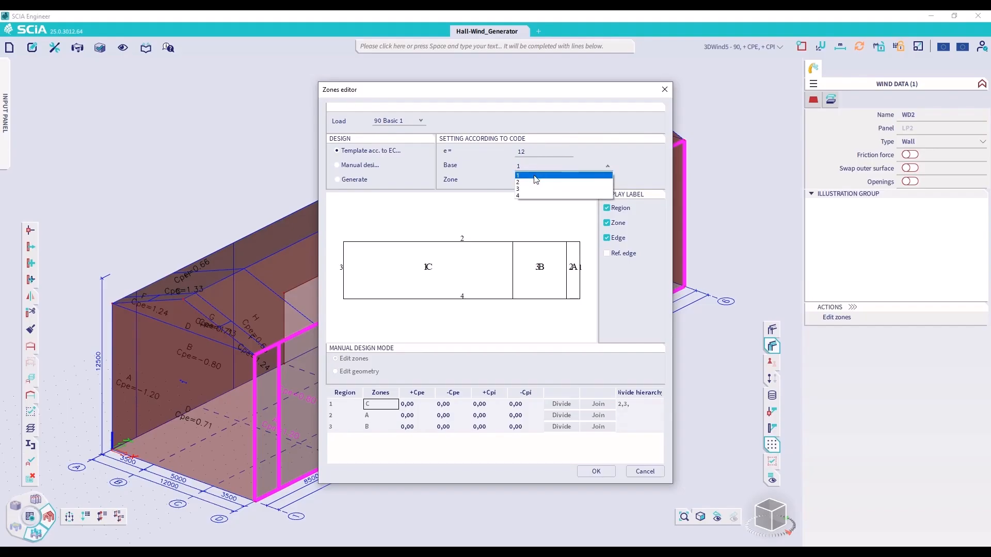
pyautogui.click(530, 182)
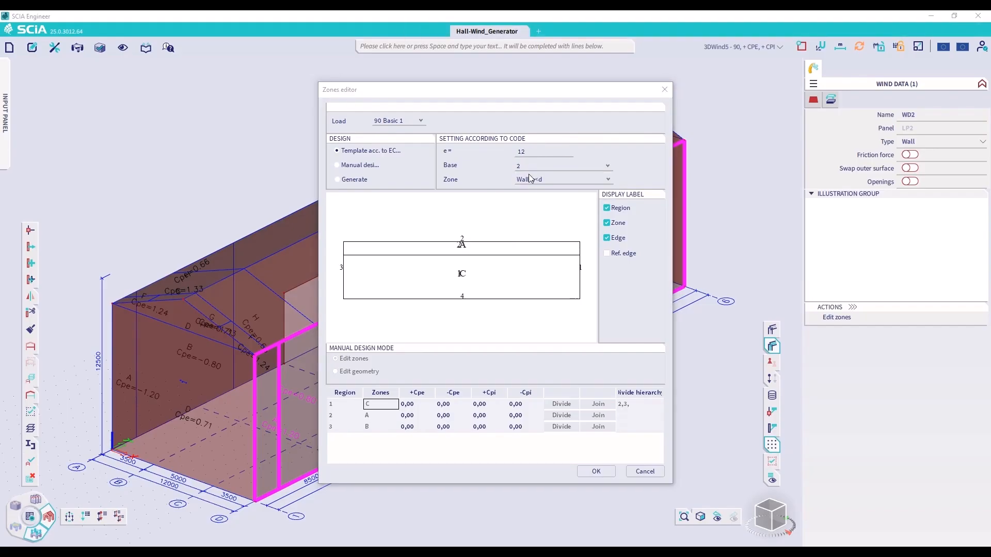
pyautogui.click(532, 167)
pyautogui.click(537, 196)
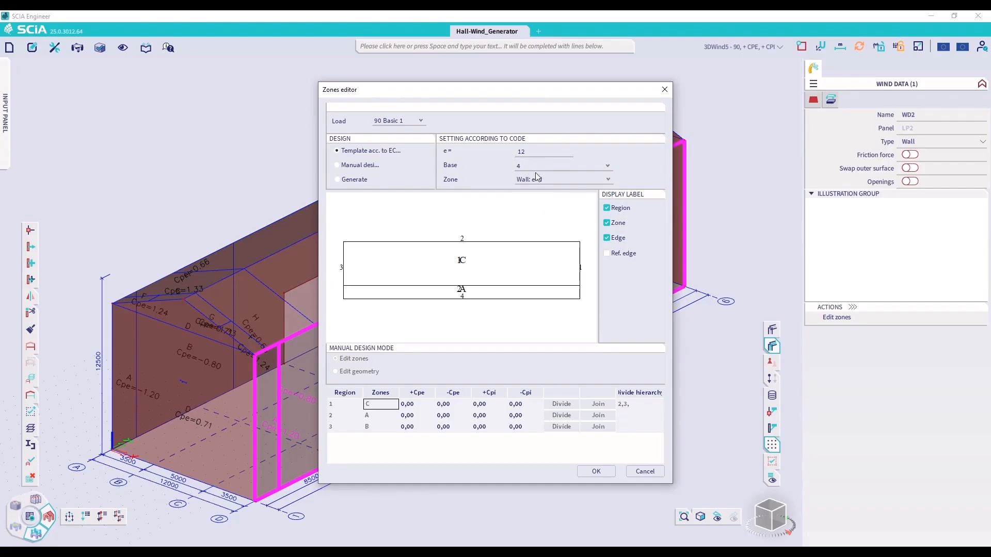
pyautogui.click(535, 168)
pyautogui.click(534, 183)
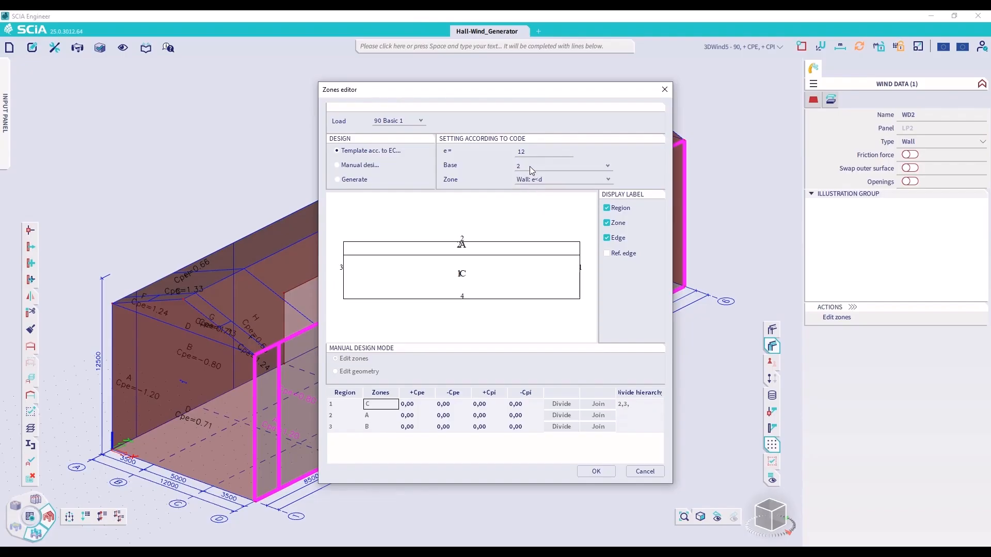
pyautogui.click(530, 166)
pyautogui.click(528, 175)
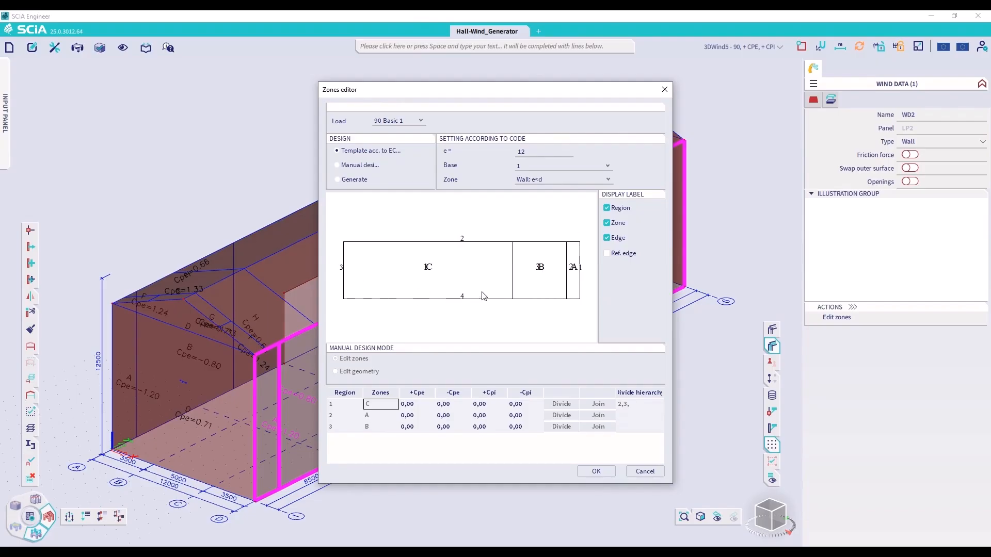
# Try the zone templates Wall: e>=d, Wall: e>=5d and Wall: windward, and return to Wall: e<d
pyautogui.click(548, 179)
pyautogui.click(552, 195)
pyautogui.click(551, 181)
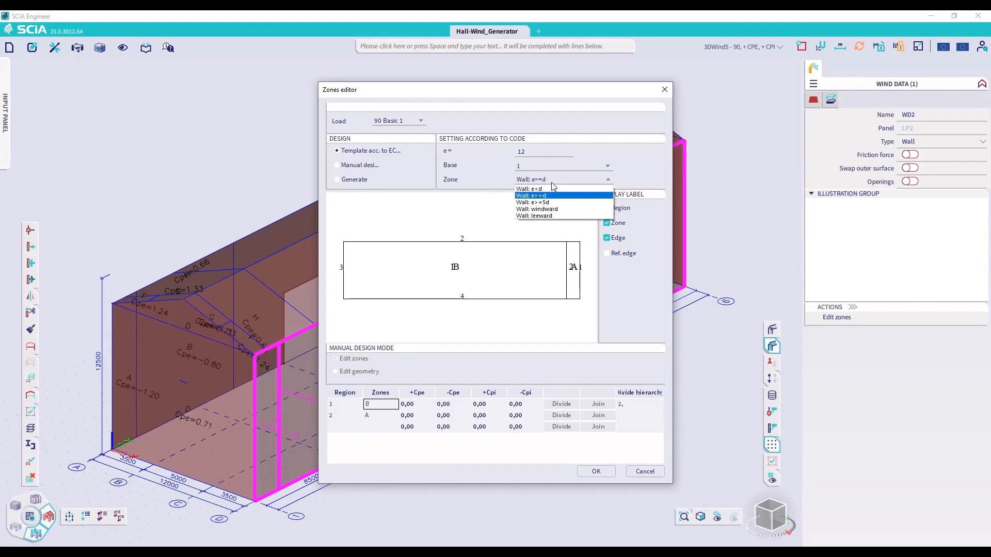
pyautogui.click(552, 202)
pyautogui.click(554, 181)
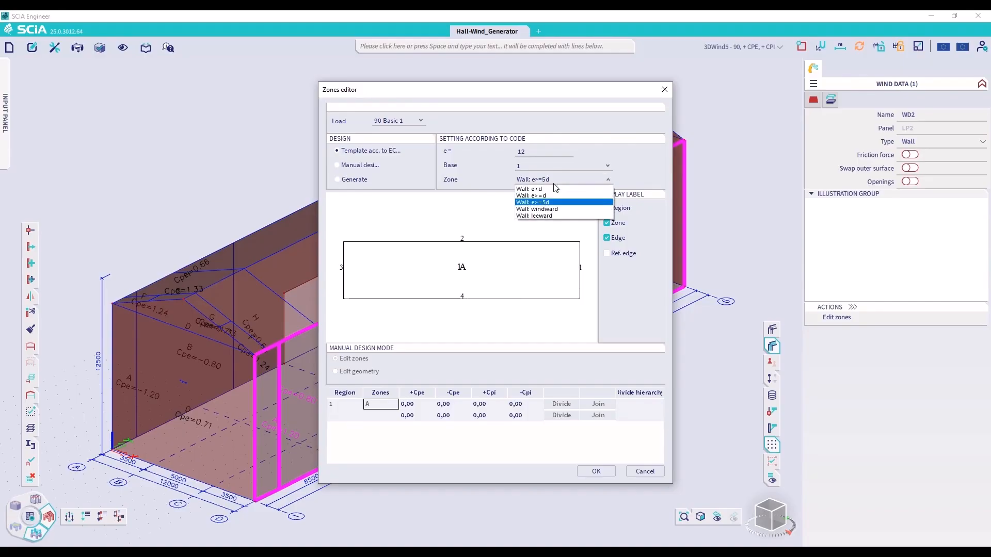
pyautogui.click(553, 209)
pyautogui.click(557, 180)
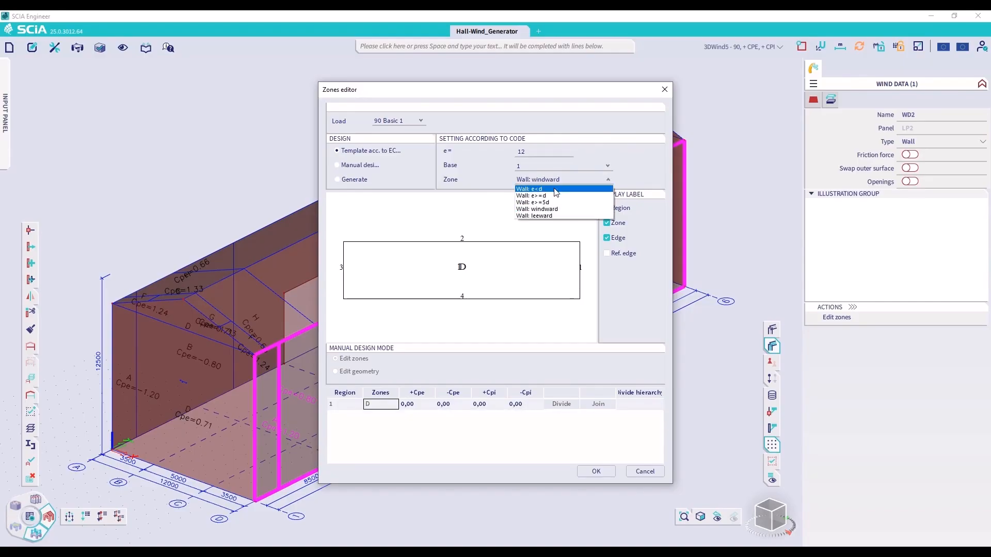
pyautogui.click(556, 190)
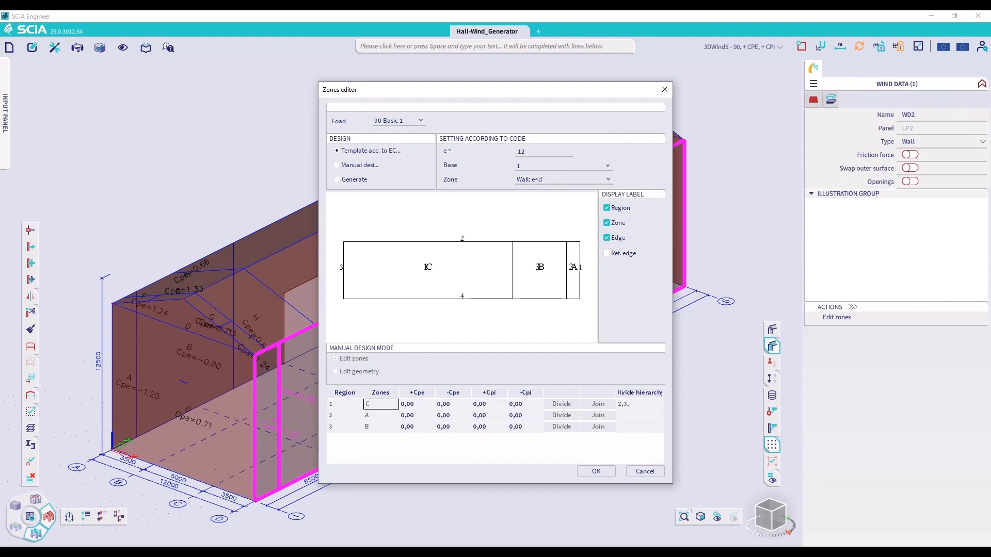
# Go through the editable external and internal pressure coefficients of zone C
pyautogui.click(415, 404)
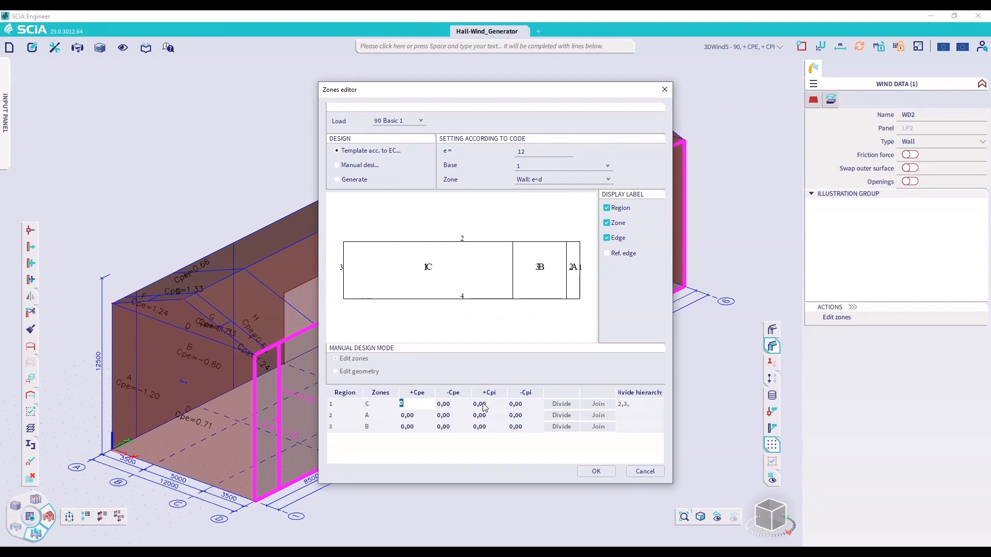
pyautogui.press('Tab')
pyautogui.press('Tab')
pyautogui.press('Tab')
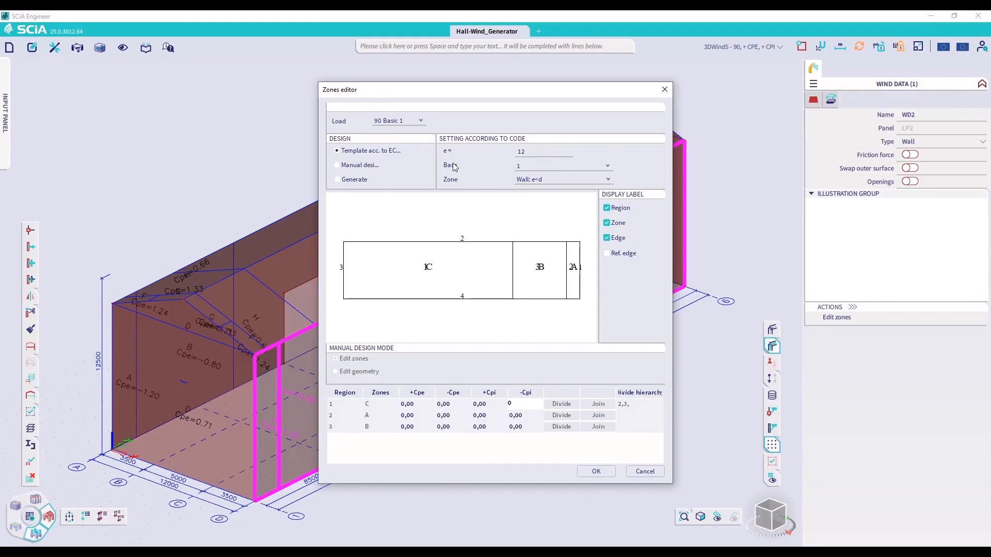
# Switch the wall's zone design to manual, trying base edge 2 and restoring base edge 1
pyautogui.click(344, 165)
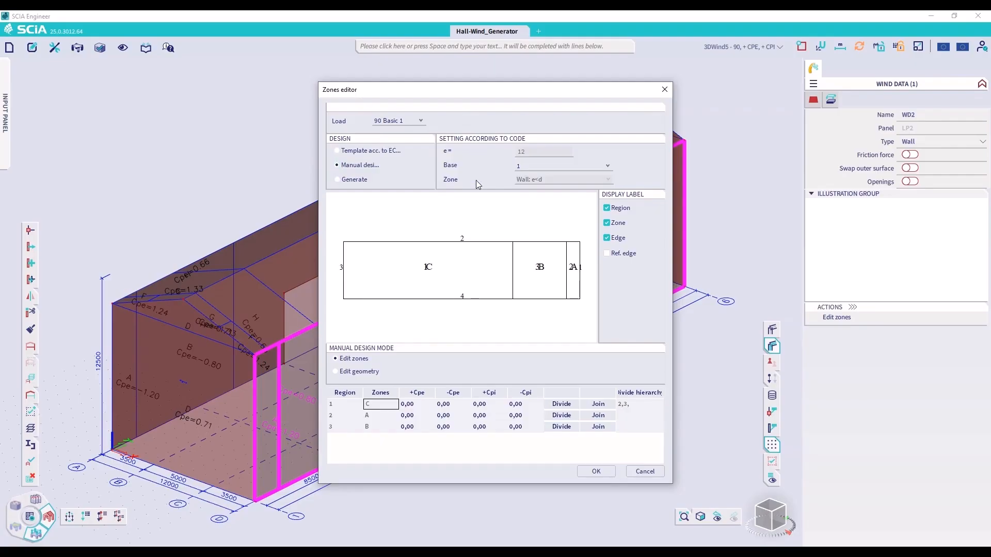
pyautogui.click(539, 169)
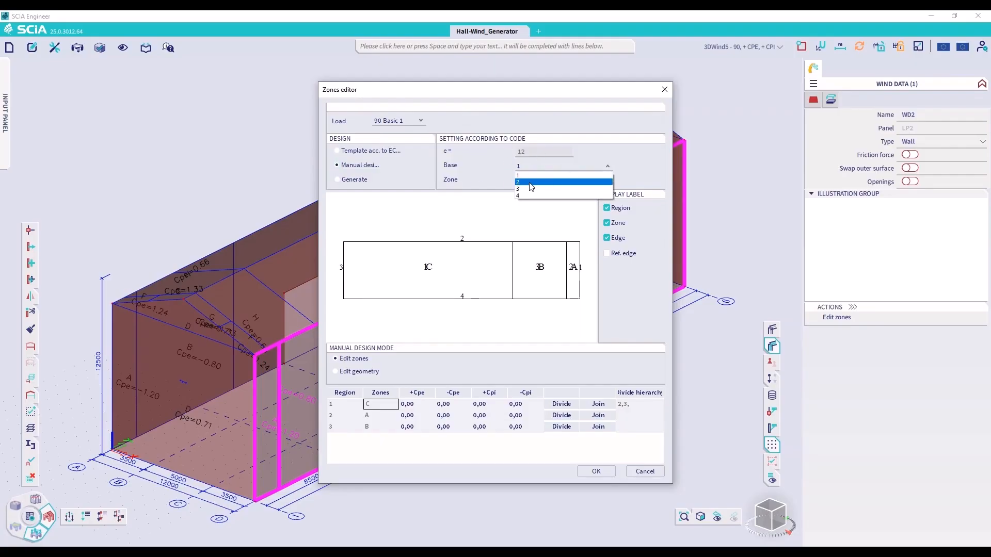
pyautogui.click(528, 182)
pyautogui.click(537, 172)
pyautogui.click(533, 175)
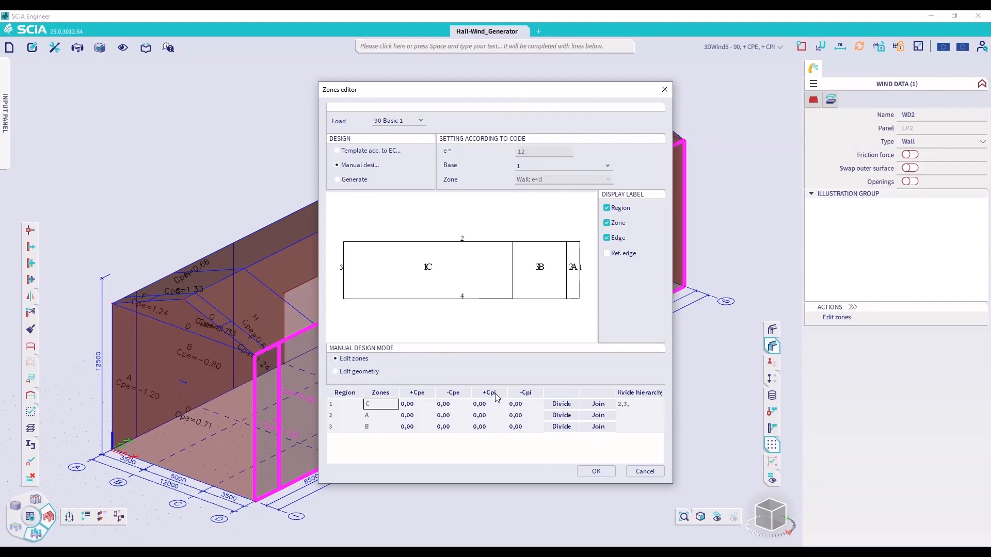
# Check the division edges in geometry editing, return to zone editing and join zone A with the adjacent zone B
pyautogui.click(360, 372)
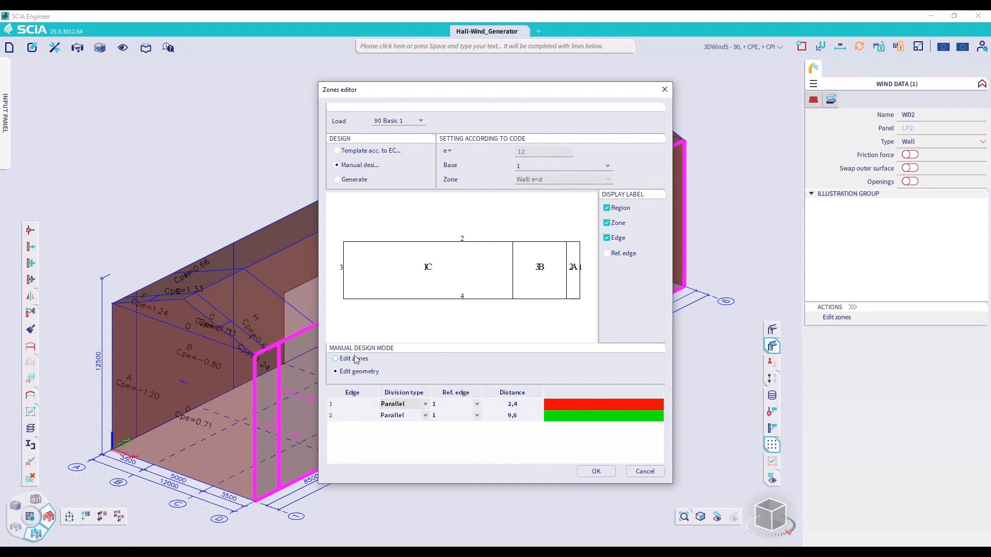
pyautogui.click(356, 360)
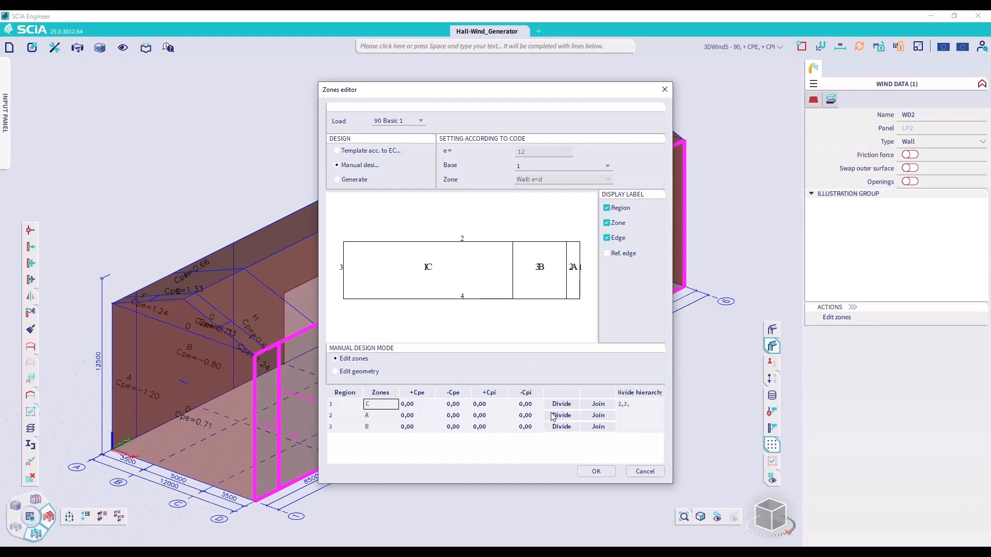
pyautogui.click(595, 415)
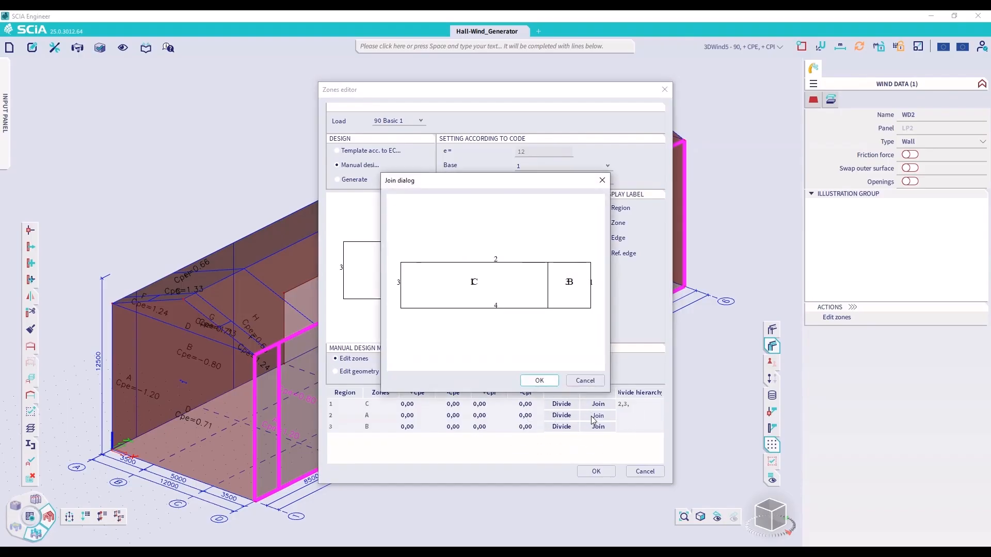
pyautogui.click(540, 380)
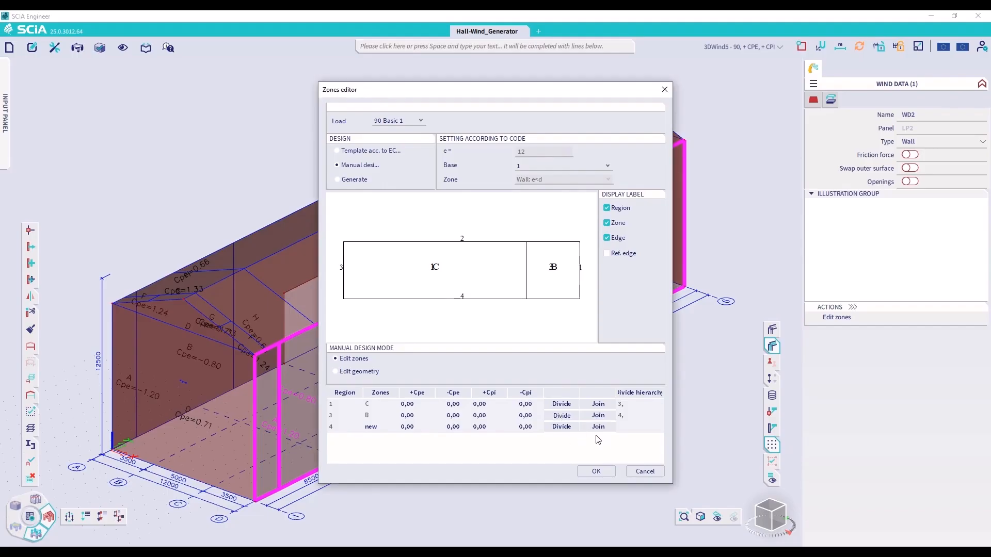
# Start dividing zone B and set the second division edge's distance to 1000 mm
pyautogui.click(562, 417)
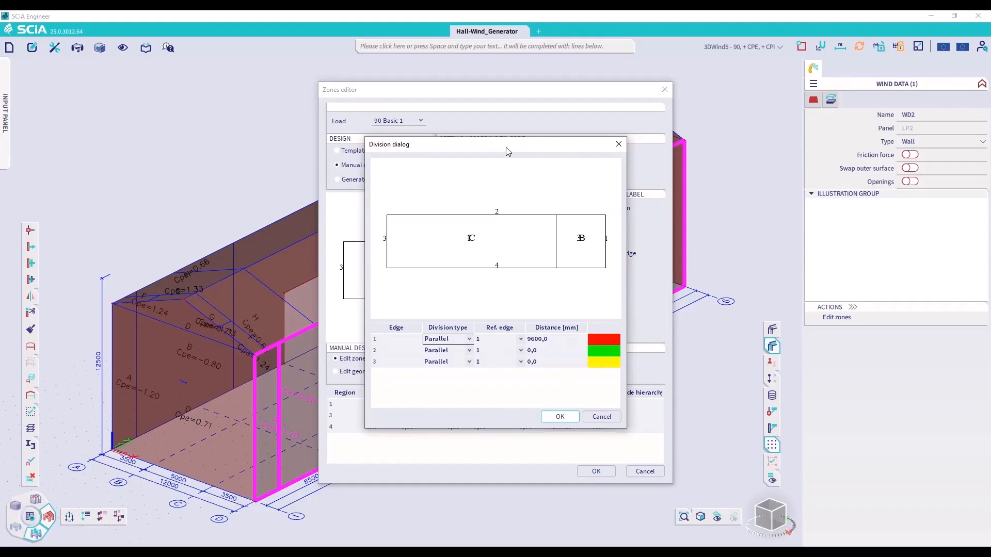
pyautogui.moveTo(506, 151); pyautogui.dragTo(778, 157)
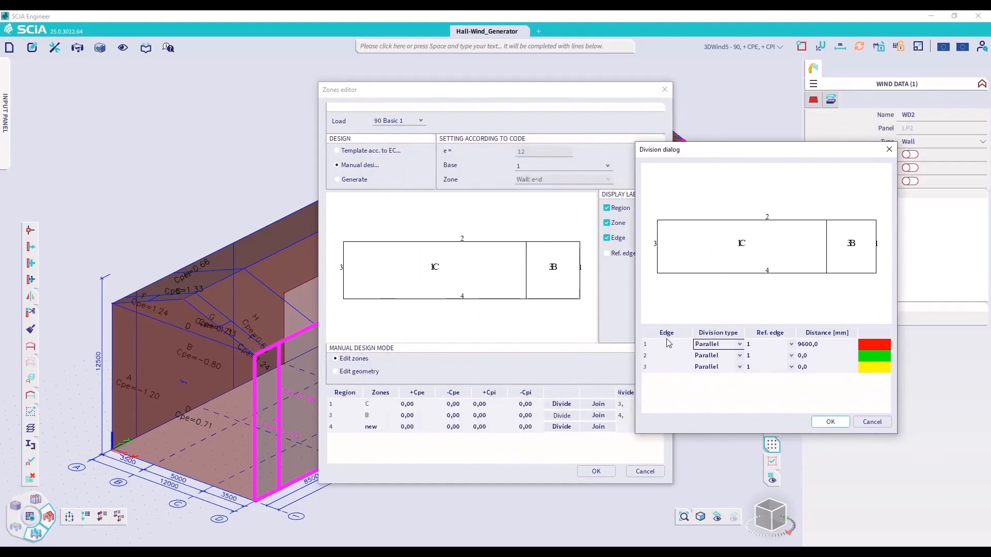
pyautogui.press('ctrl')
pyautogui.press('ctrl')
pyautogui.press('ctrl')
pyautogui.press('ctrl')
pyautogui.press('ctrl')
pyautogui.press('ctrl')
pyautogui.press('ctrl')
pyautogui.click(808, 355)
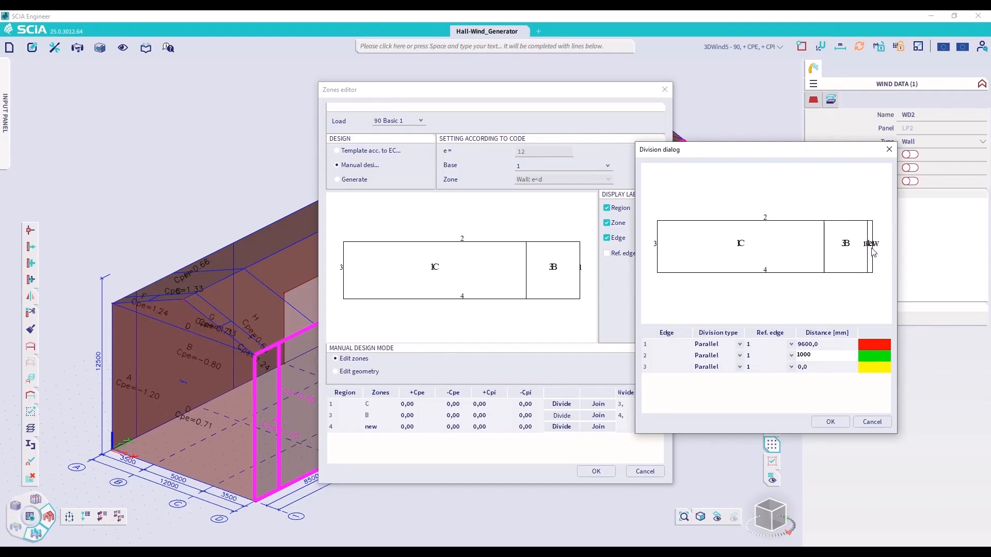
# Try reference edges 2, 3 and 4 for the second division line, restore edge 1 and confirm the division
pyautogui.click(763, 355)
pyautogui.click(763, 355)
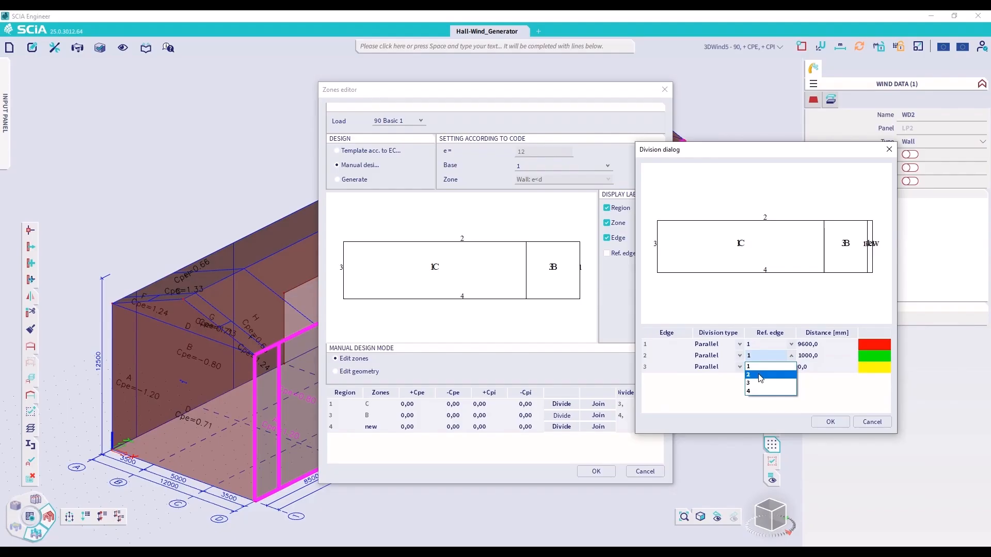
pyautogui.click(760, 375)
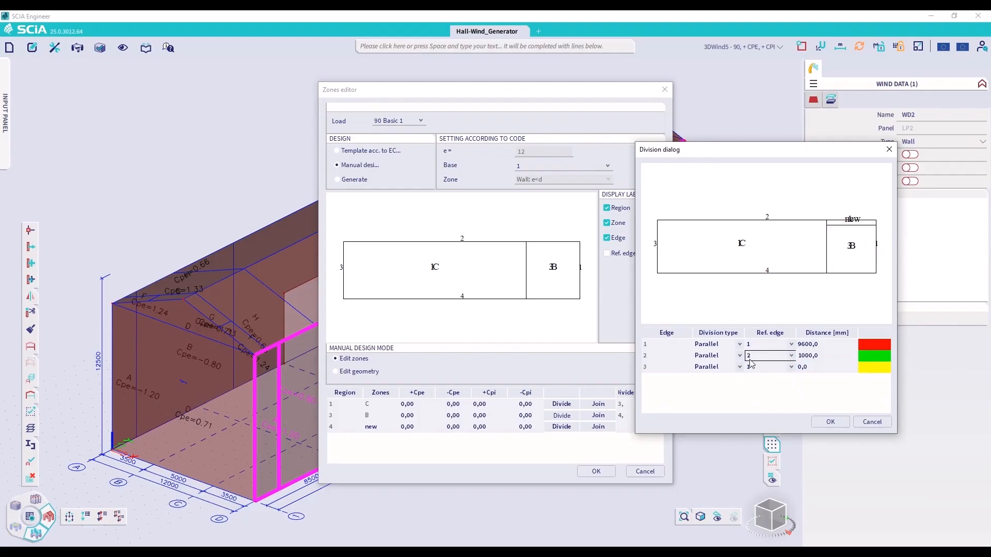
pyautogui.click(792, 356)
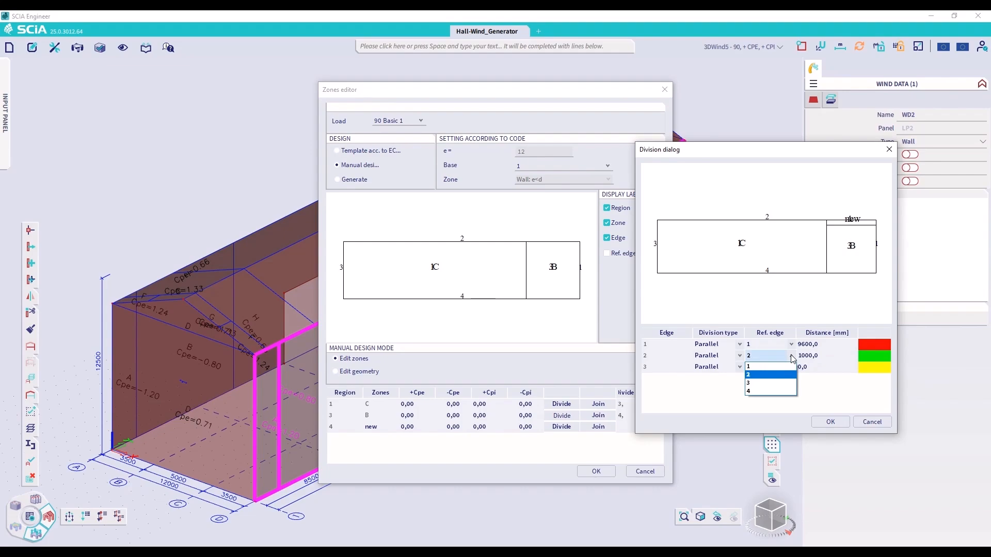
pyautogui.click(770, 376)
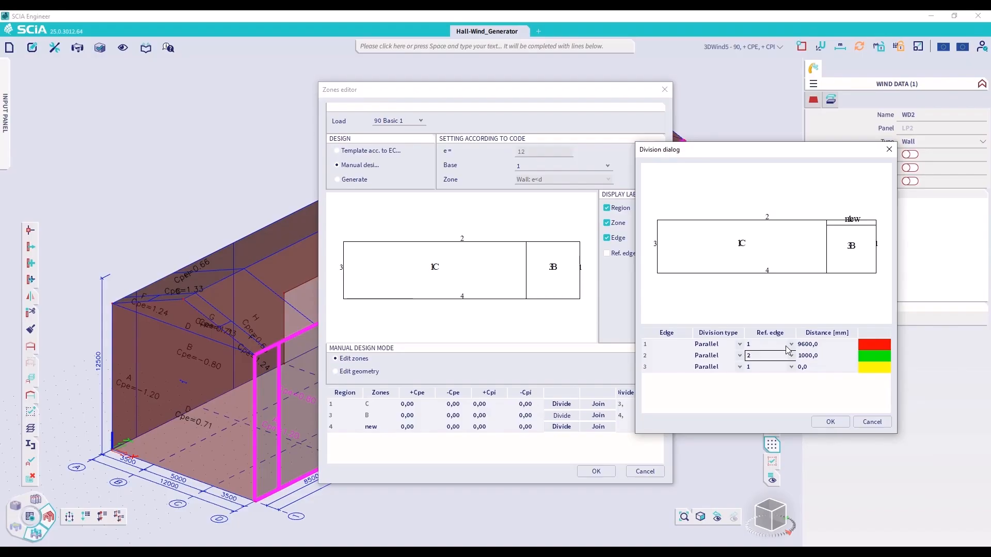
pyautogui.click(790, 355)
pyautogui.click(765, 383)
pyautogui.click(791, 355)
pyautogui.click(769, 394)
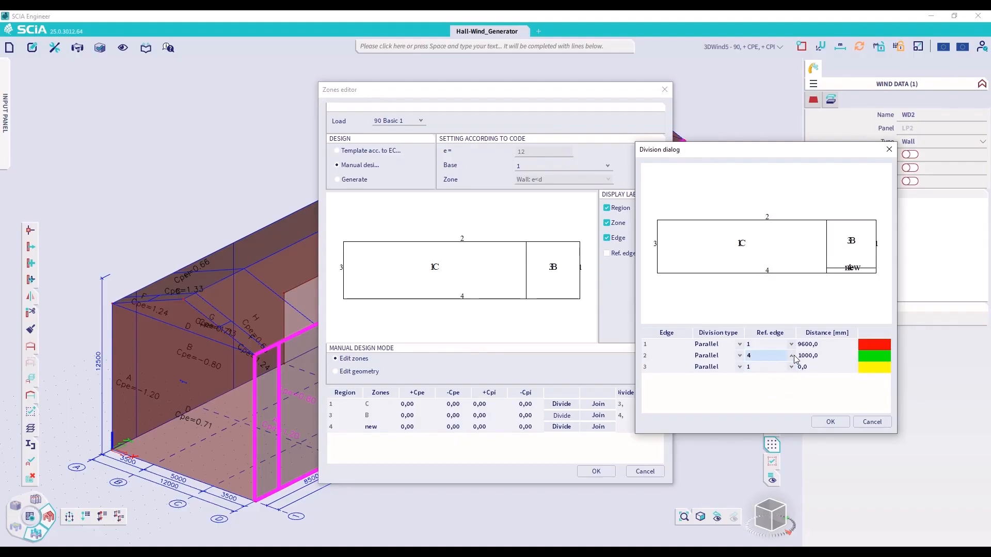
pyautogui.click(792, 356)
pyautogui.click(768, 365)
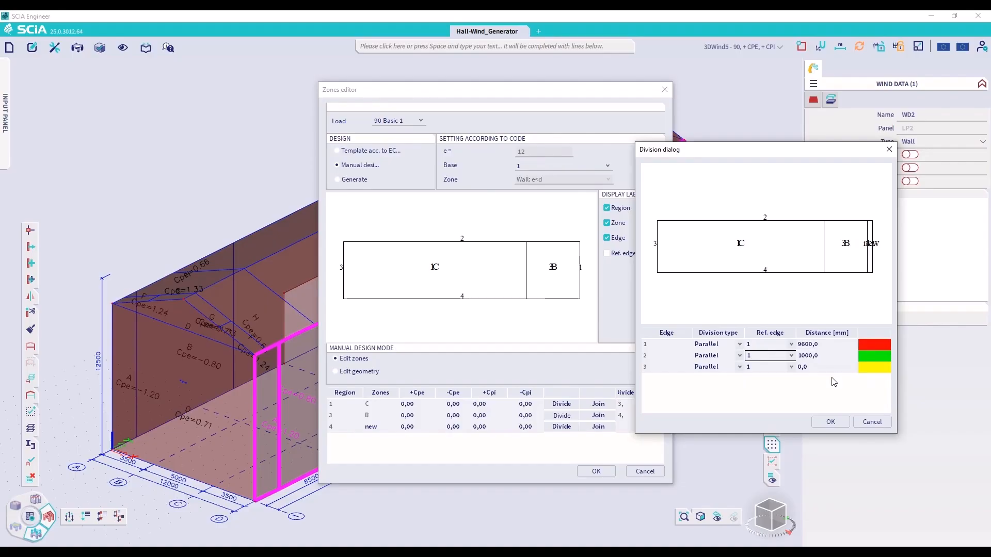
pyautogui.click(830, 422)
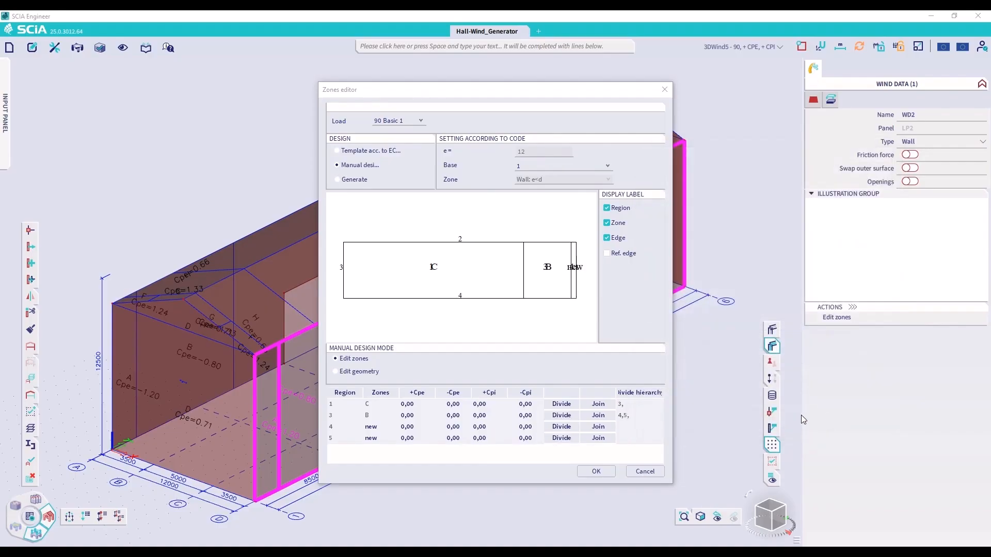
# Start dividing the narrow new zone with a third parallel line 500 mm from reference edge 2
pyautogui.doubleClick(382, 432)
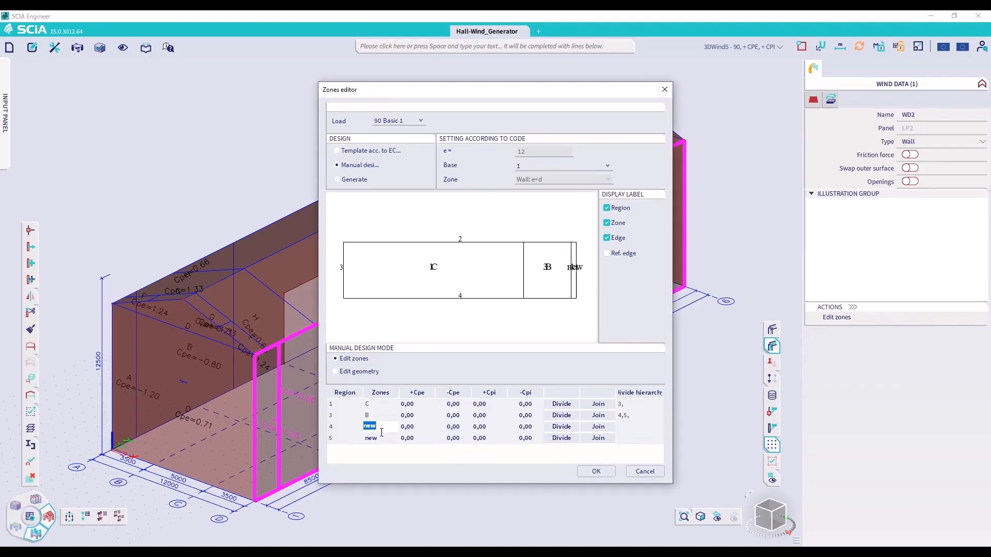
pyautogui.click(391, 407)
pyautogui.click(561, 404)
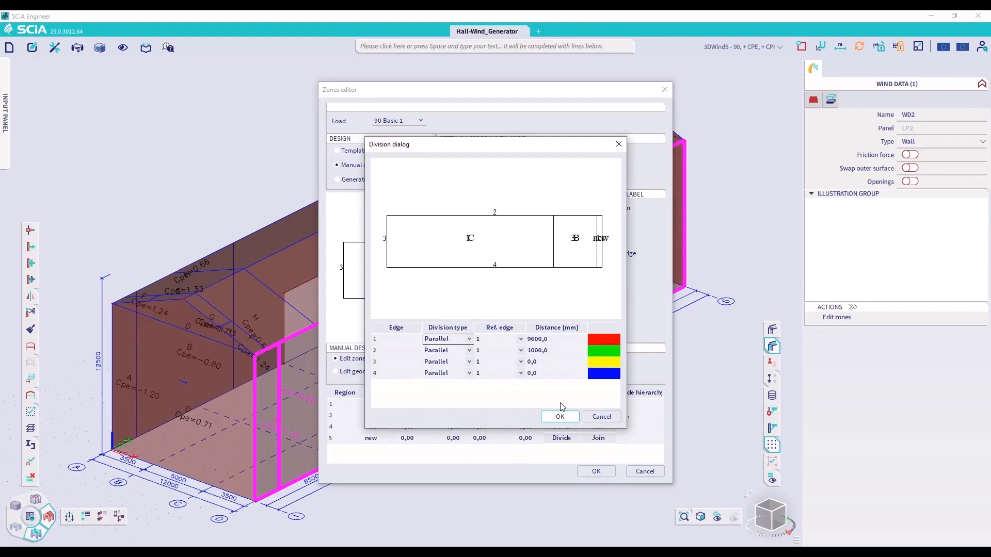
pyautogui.click(486, 367)
pyautogui.click(521, 361)
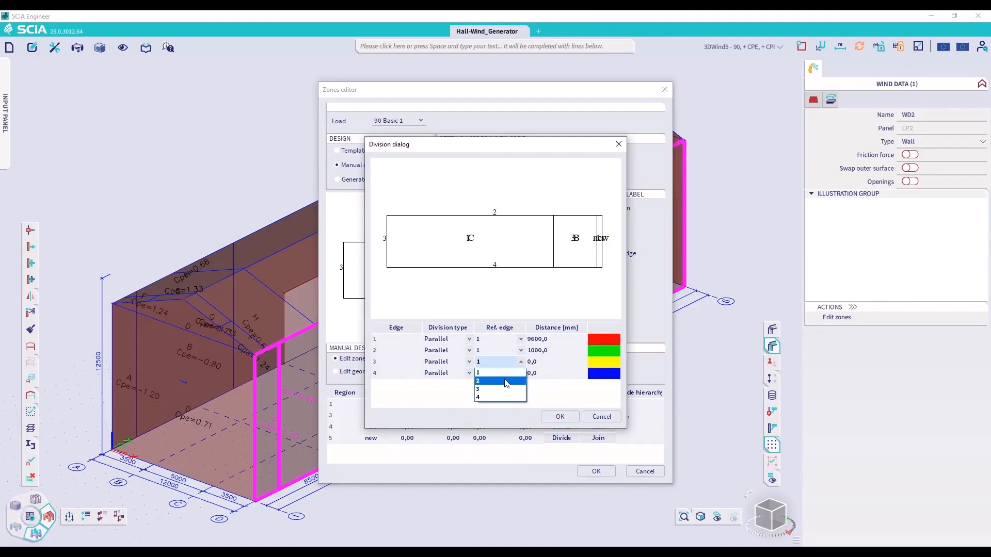
pyautogui.click(498, 382)
pyautogui.click(537, 362)
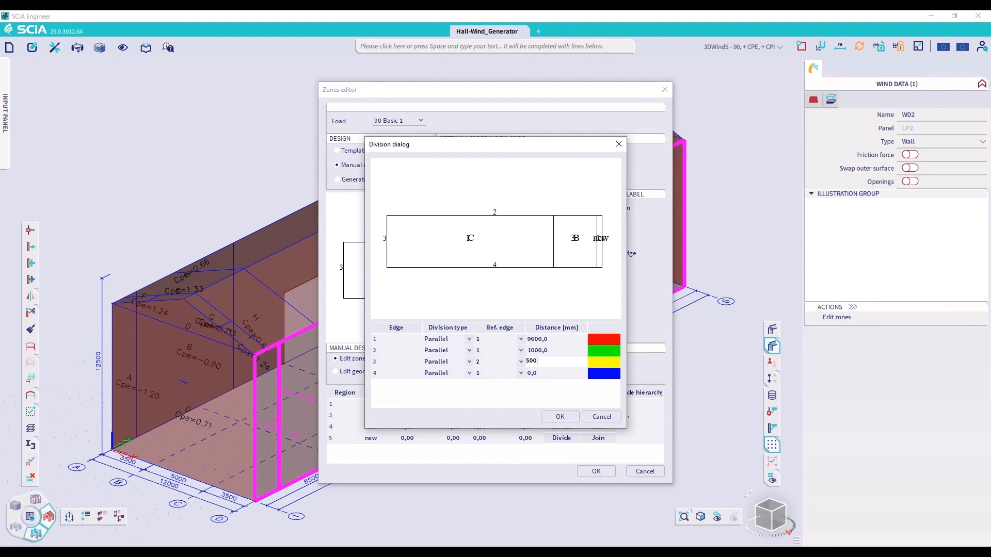
pyautogui.press('Return')
pyautogui.click(602, 222)
pyautogui.click(458, 361)
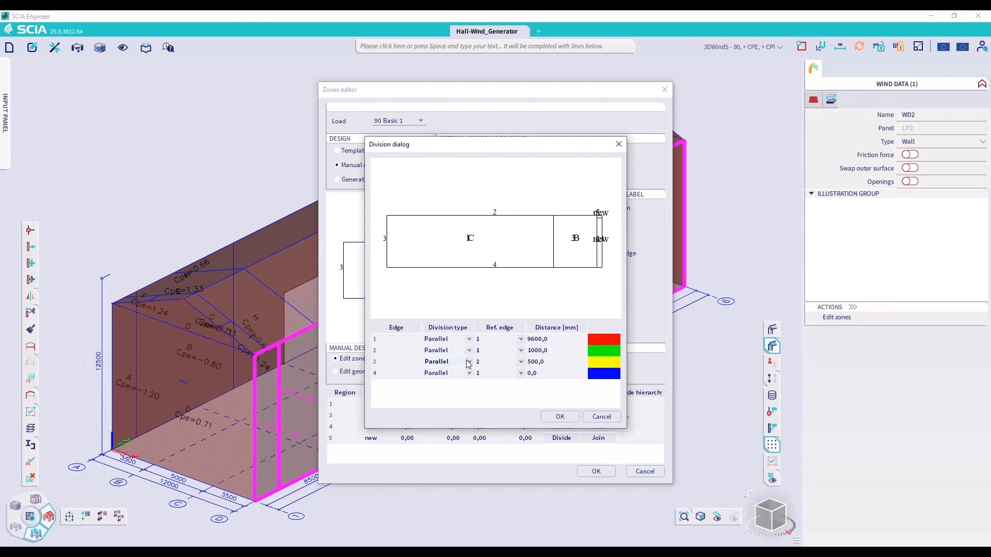
# Try the Horizontal and Vertical division types for the third division line and close the division settings
pyautogui.click(468, 362)
pyautogui.click(461, 380)
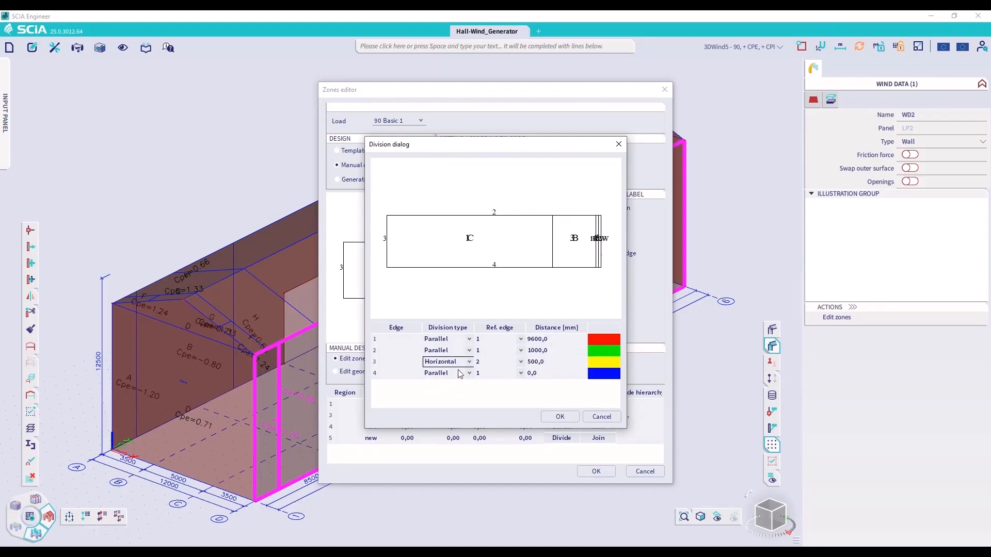
pyautogui.click(469, 362)
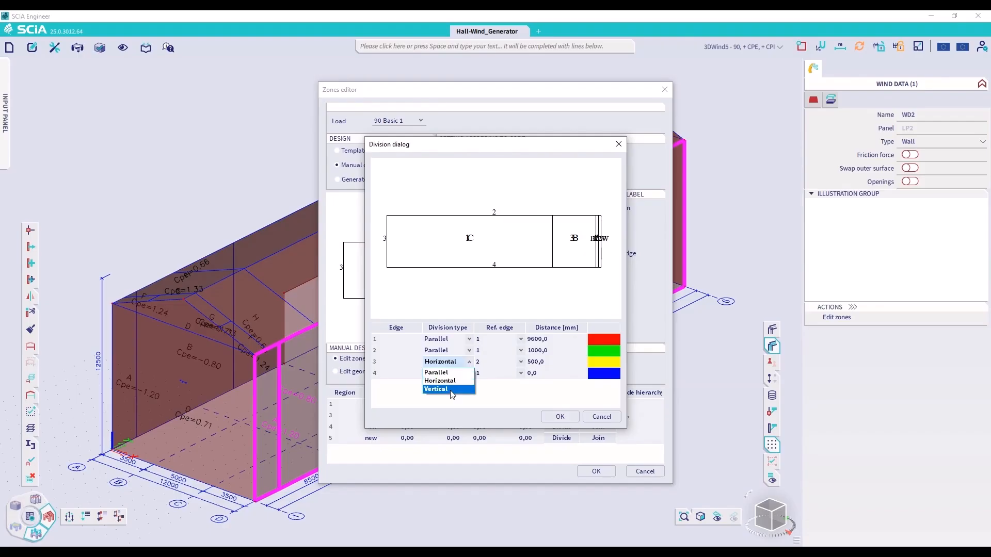
pyautogui.click(453, 390)
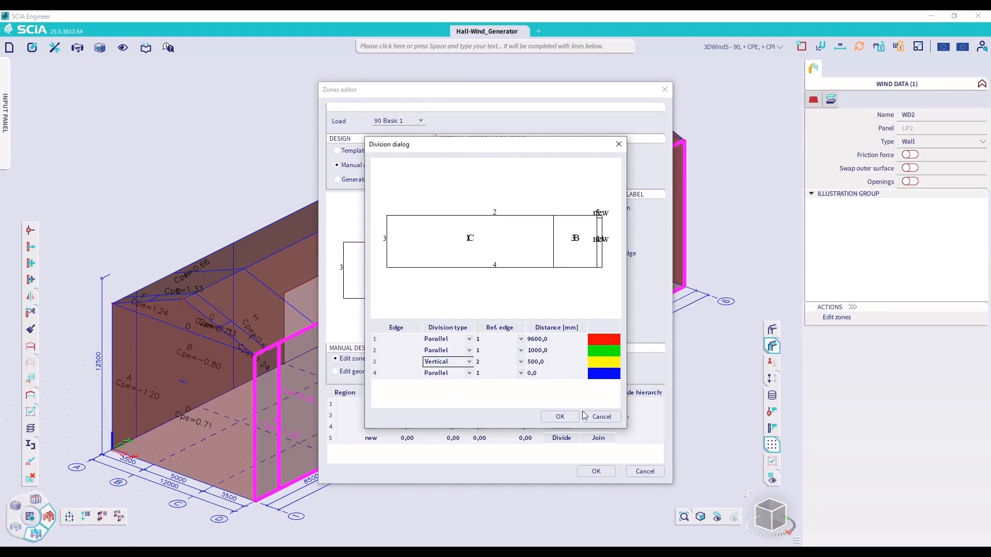
pyautogui.click(561, 416)
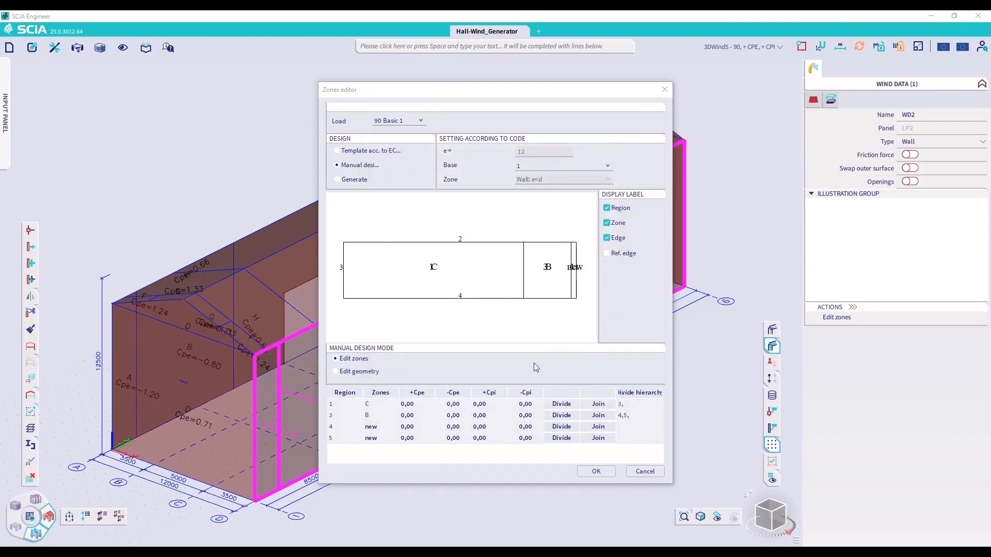
# Switch the wall's zone design back to Generate, rerun the 3D wind generator and clear the selection
pyautogui.click(337, 180)
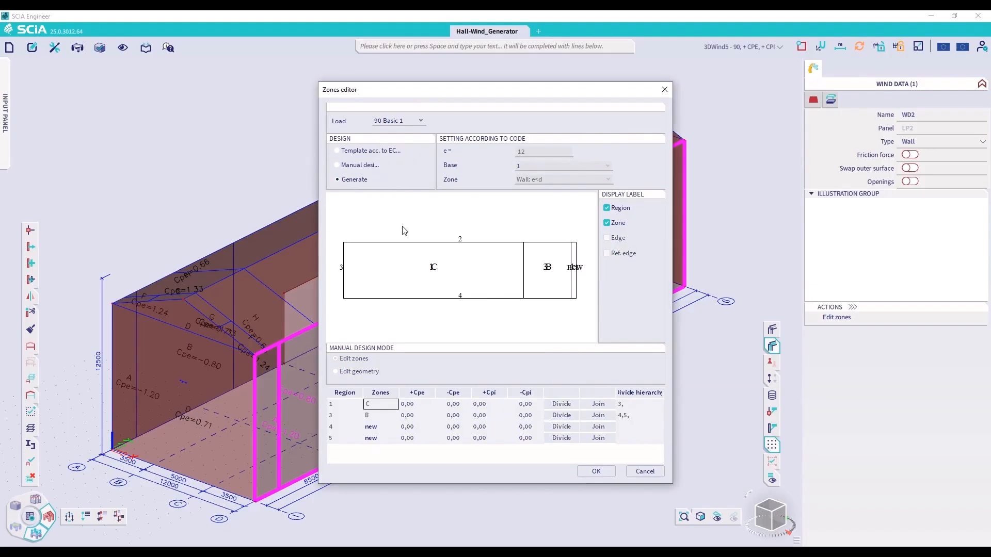
pyautogui.click(602, 472)
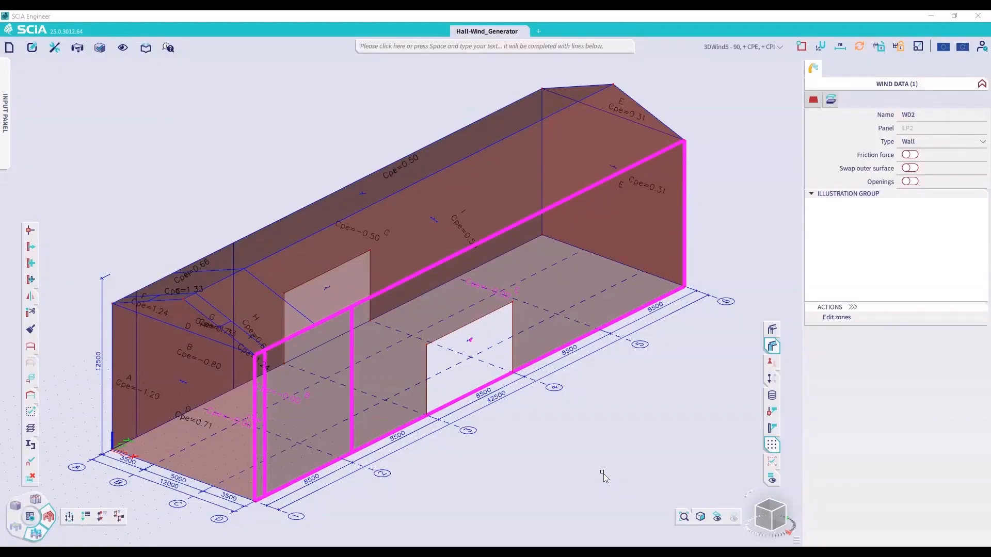
pyautogui.click(608, 47)
pyautogui.write('3d')
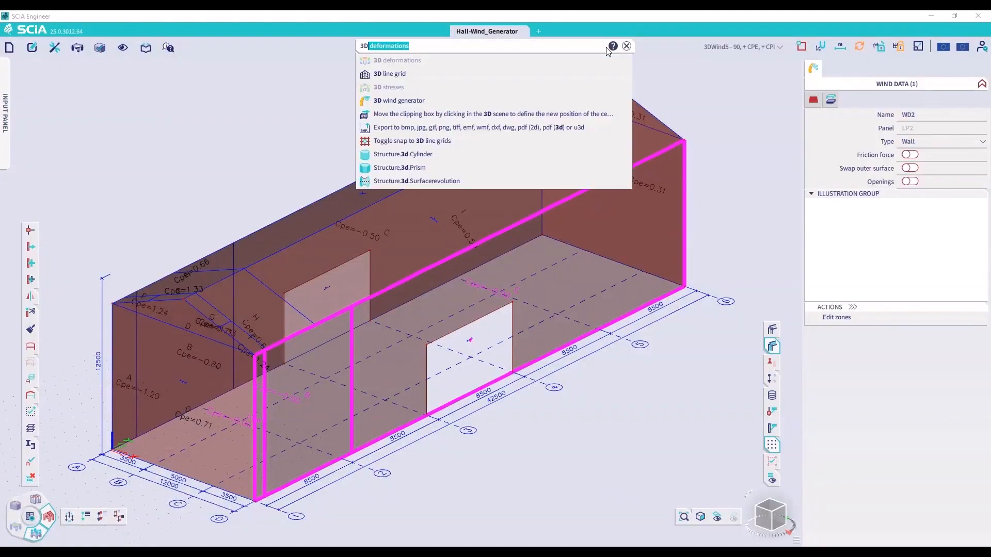
pyautogui.click(396, 100)
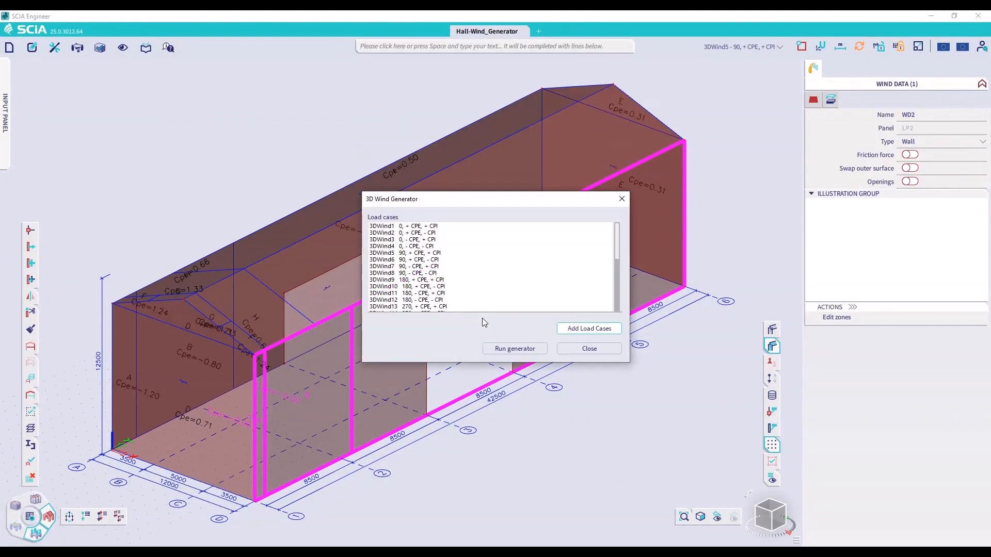
pyautogui.click(513, 351)
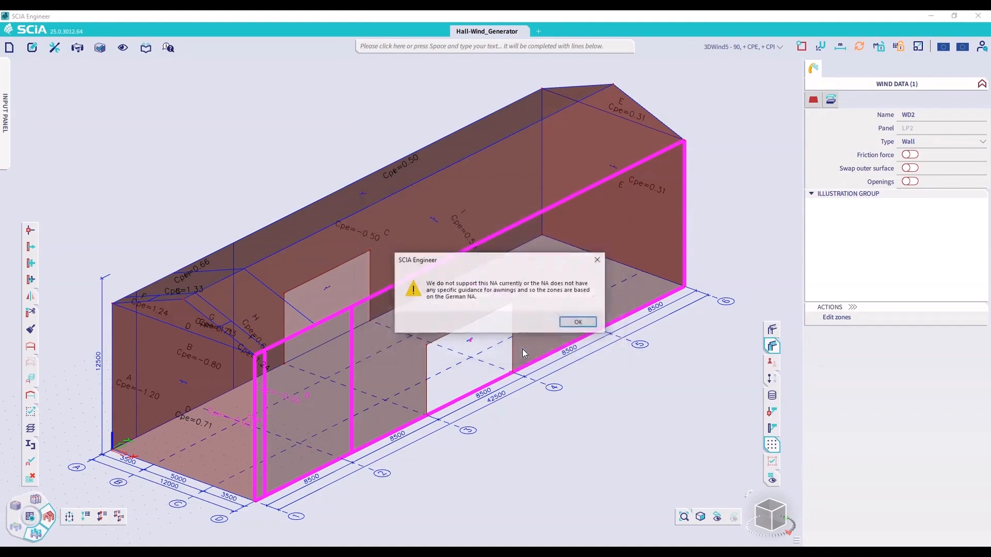
pyautogui.click(578, 323)
pyautogui.click(555, 320)
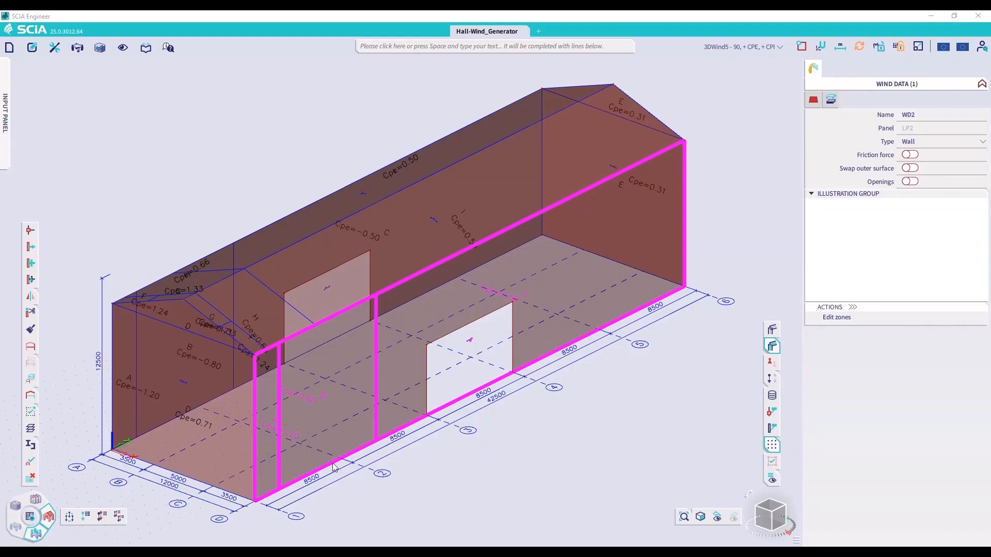
pyautogui.click(353, 480)
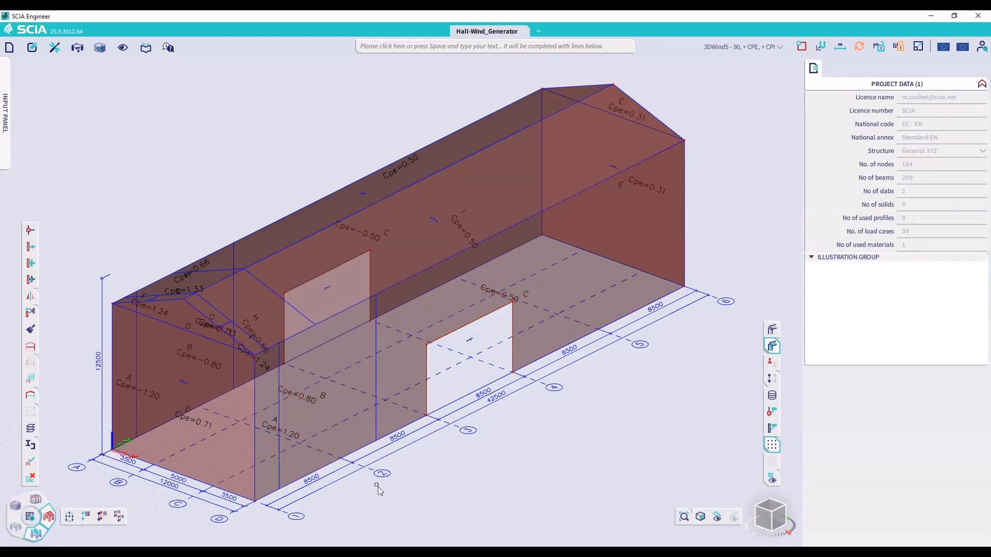
# Show Cpi instead of Cpe in the wind data labels
pyautogui.click(772, 480)
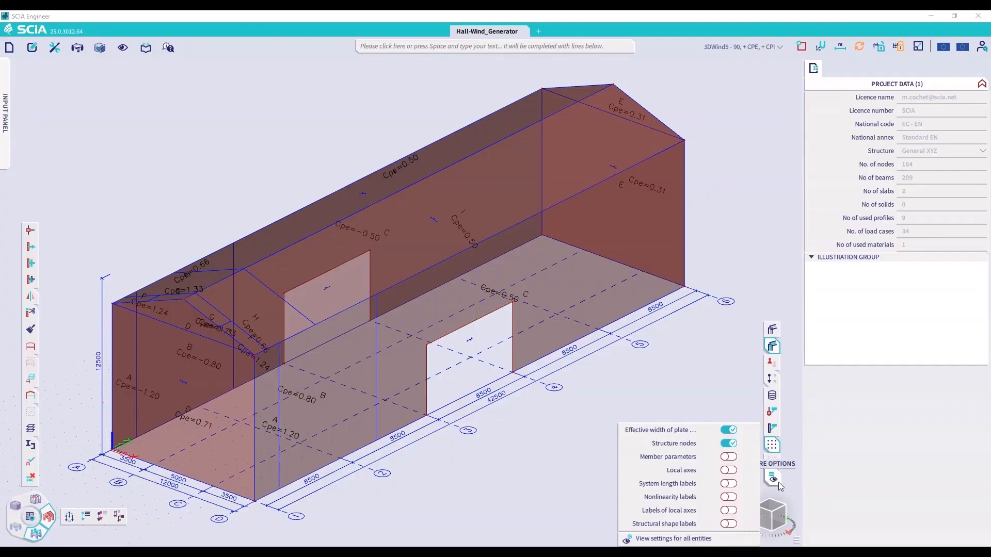
pyautogui.click(677, 539)
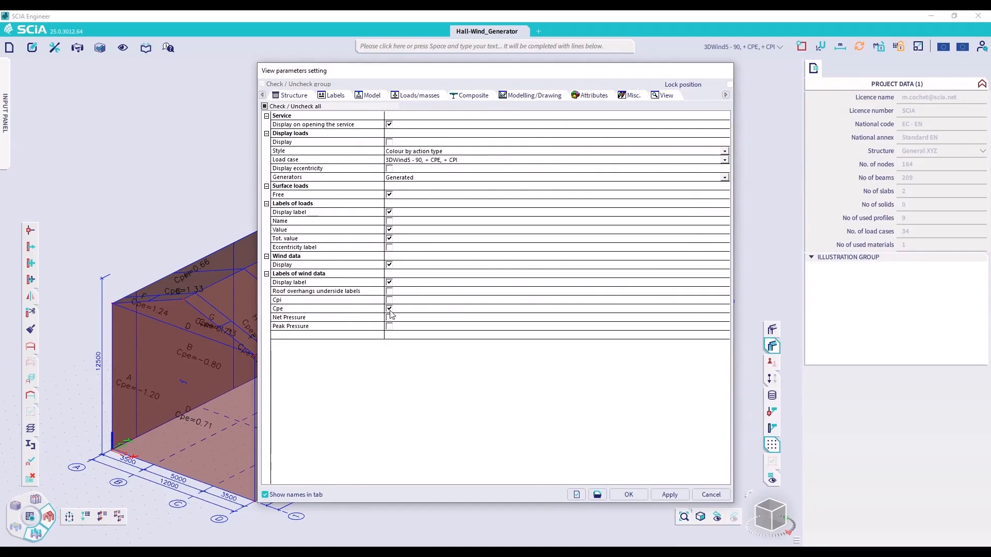
pyautogui.click(390, 310)
pyautogui.click(389, 300)
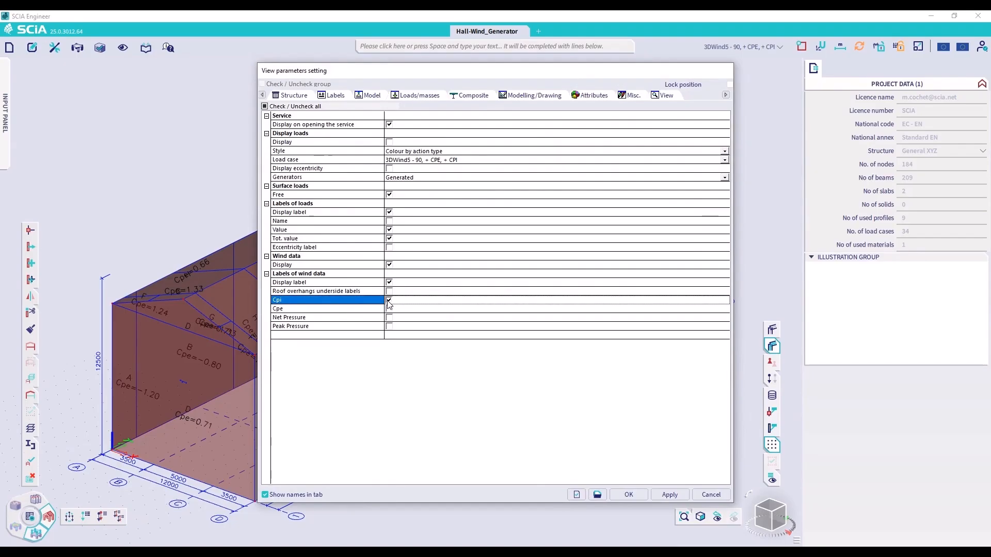
pyautogui.click(669, 494)
pyautogui.click(627, 495)
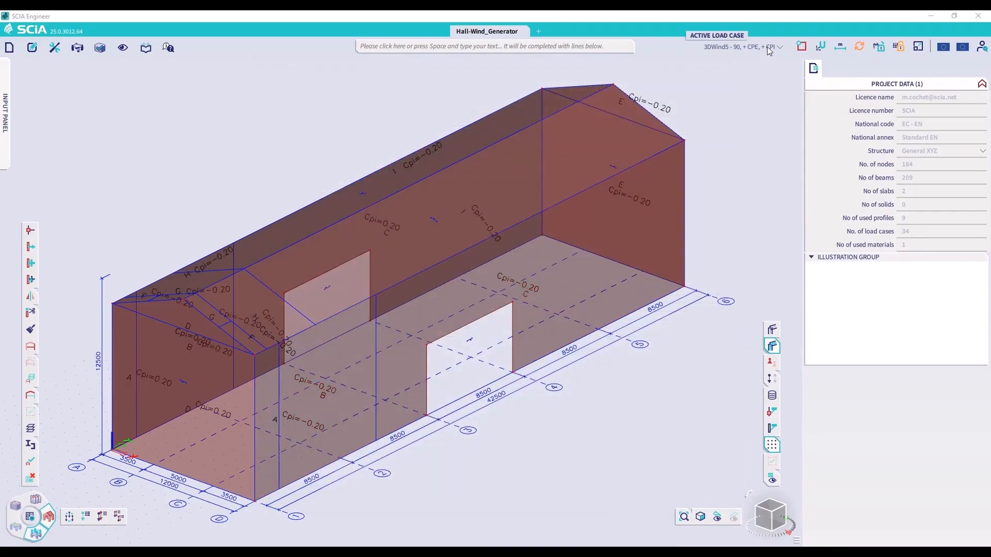
# Make 3DWind6 - 90, + CPE, - CPI the active load case
pyautogui.click(743, 46)
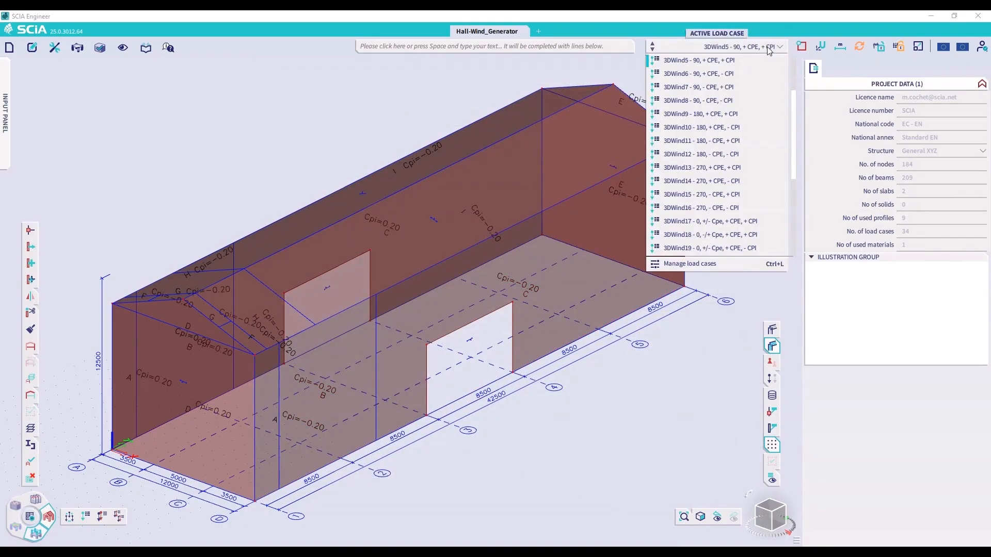
pyautogui.click(732, 74)
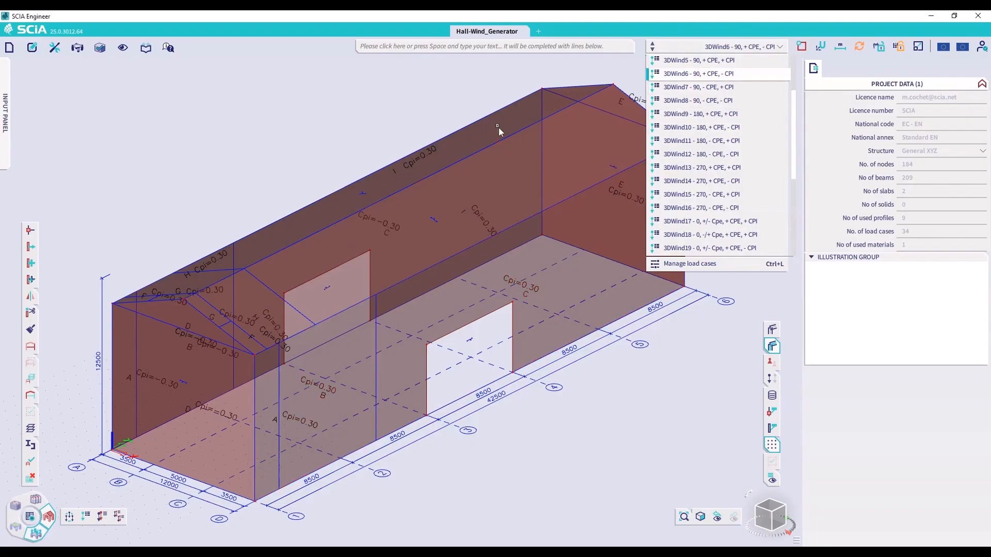
pyautogui.click(468, 358)
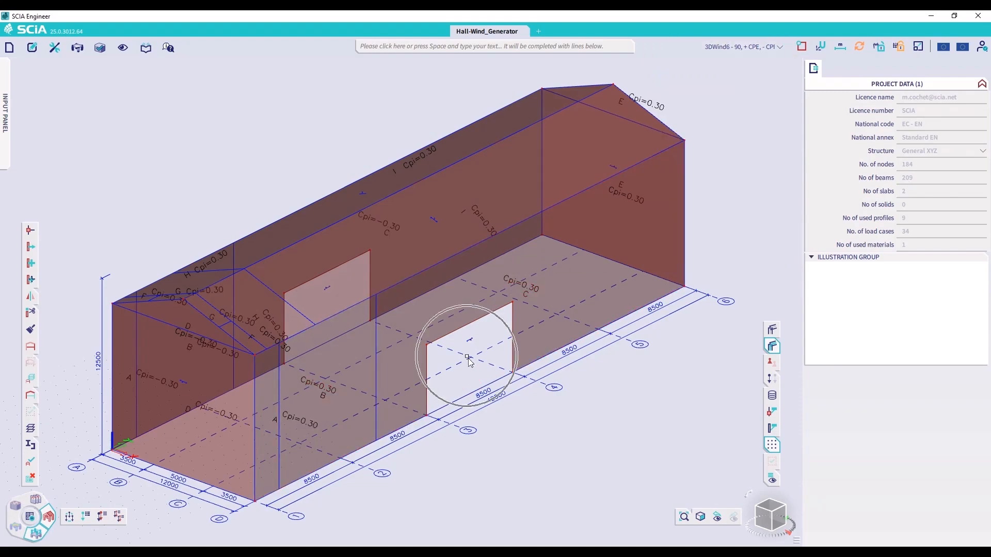
pyautogui.press('ctrl')
pyautogui.press('ctrl')
pyautogui.press('ctrl')
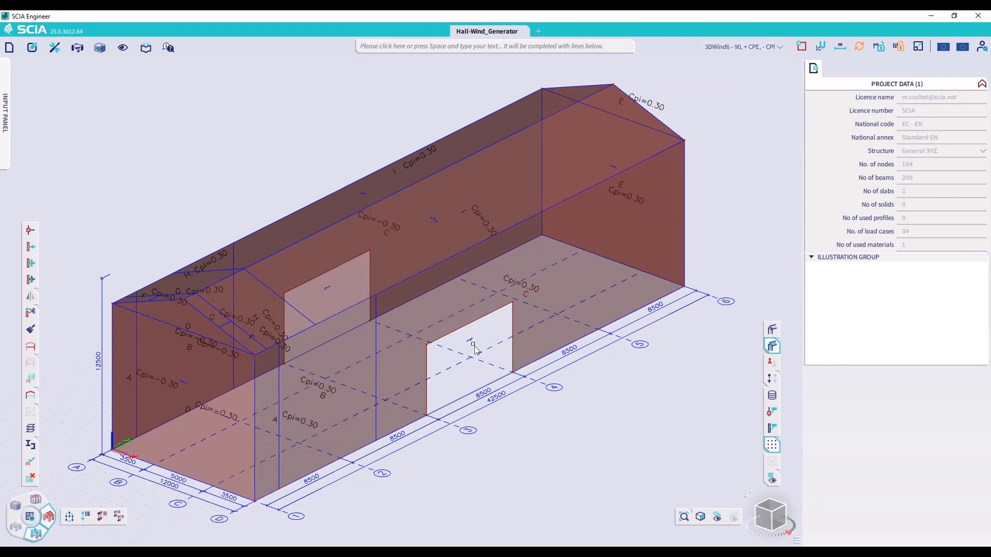
# Select wind data WD2 on the long wall with the door opening and enable its Openings option
pyautogui.click(473, 342)
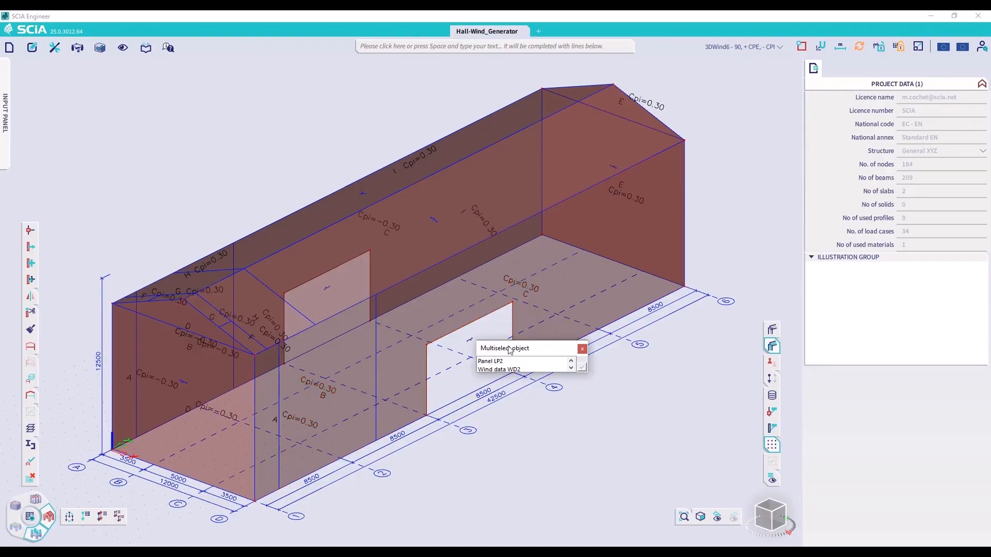
pyautogui.click(521, 369)
pyautogui.click(581, 367)
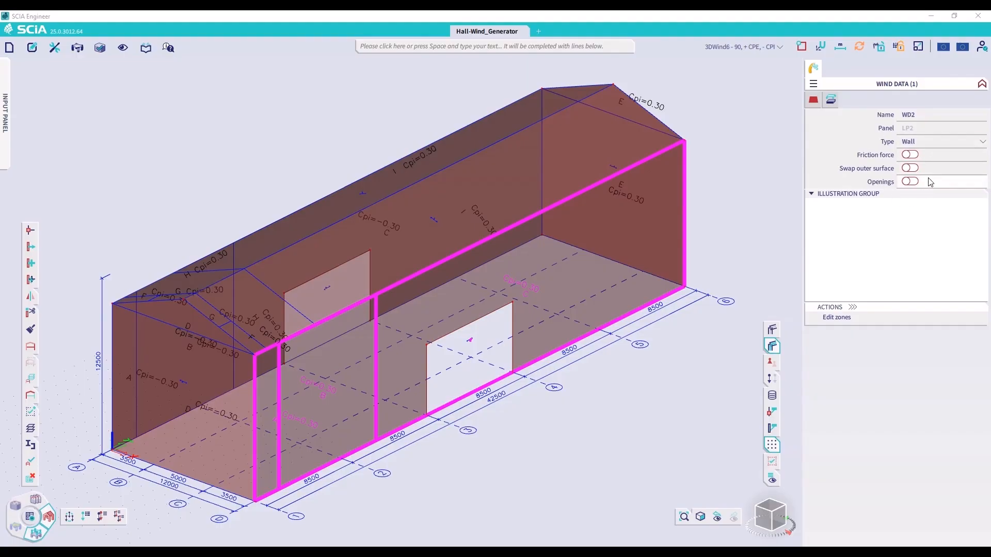
pyautogui.click(908, 182)
pyautogui.click(907, 183)
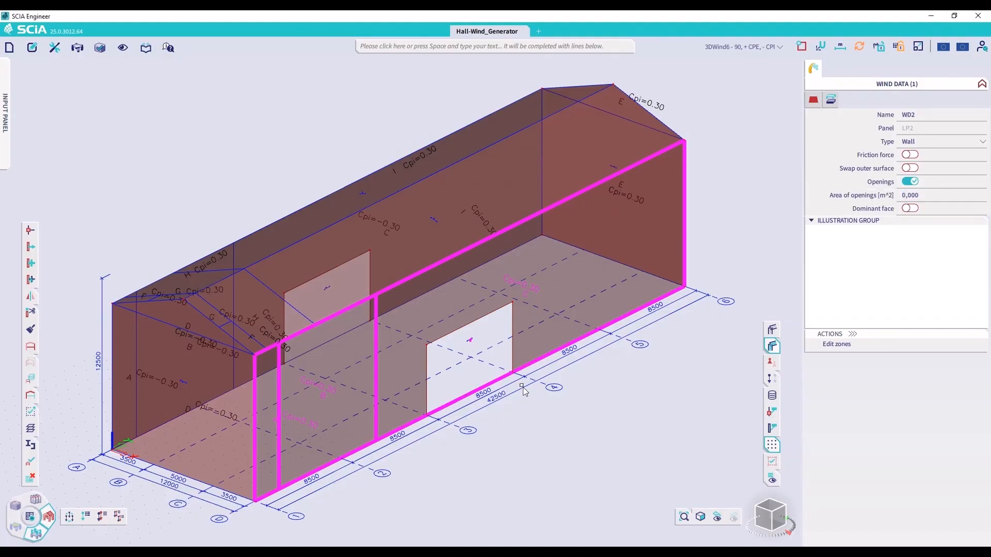
# Set the area of openings of wind data WD2 to 42.5 m² and clear the selection
pyautogui.click(921, 196)
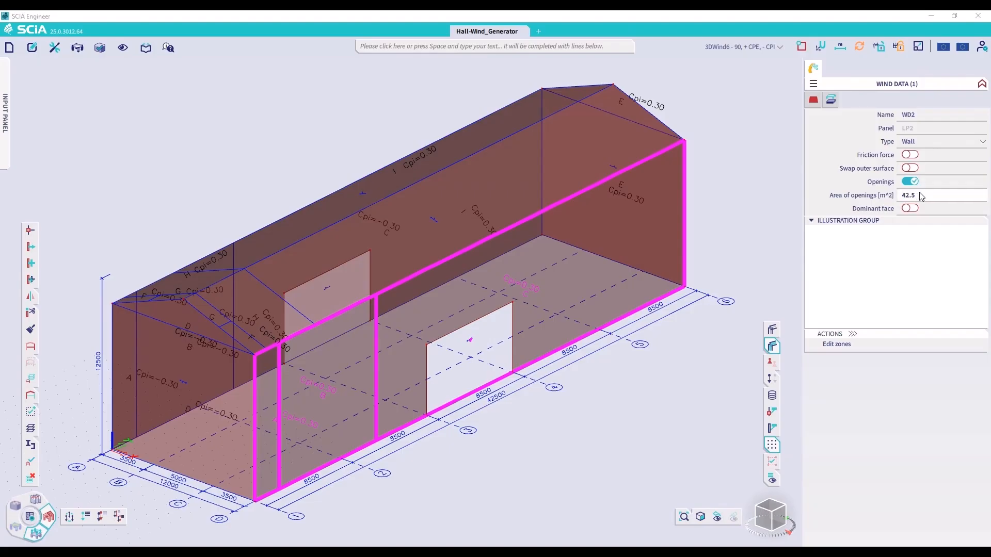
pyautogui.write('42,50')
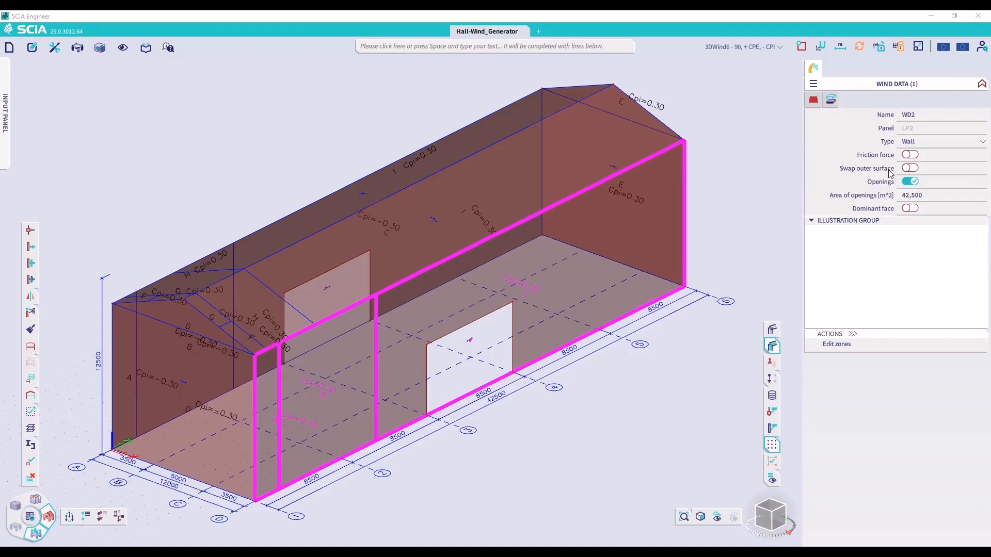
pyautogui.write('0')
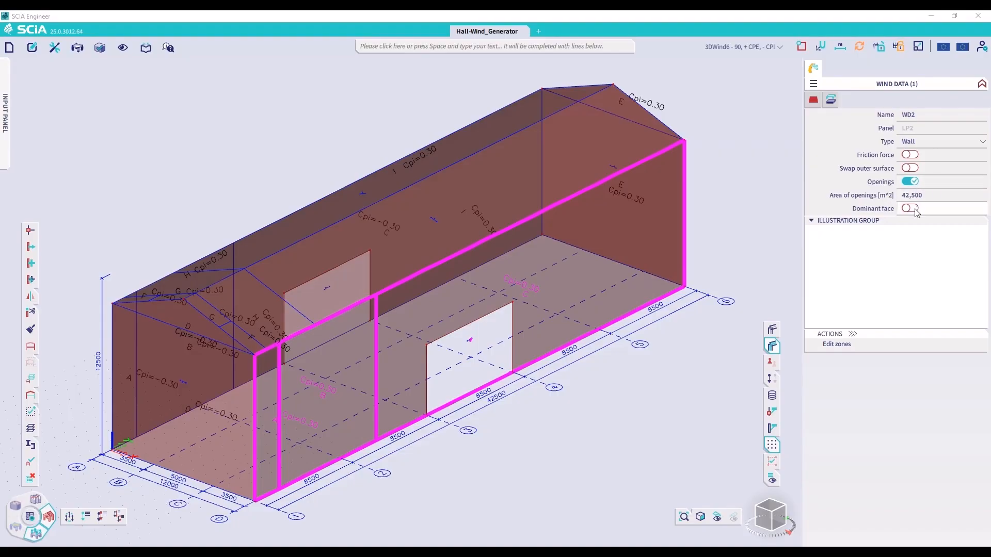
pyautogui.press('ctrl')
pyautogui.press('ctrl')
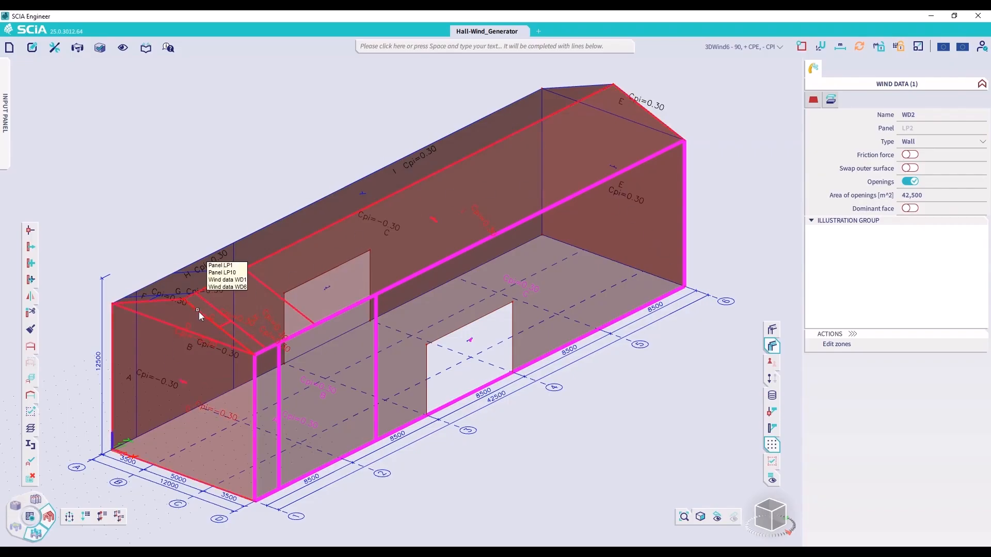
pyautogui.press('Escape')
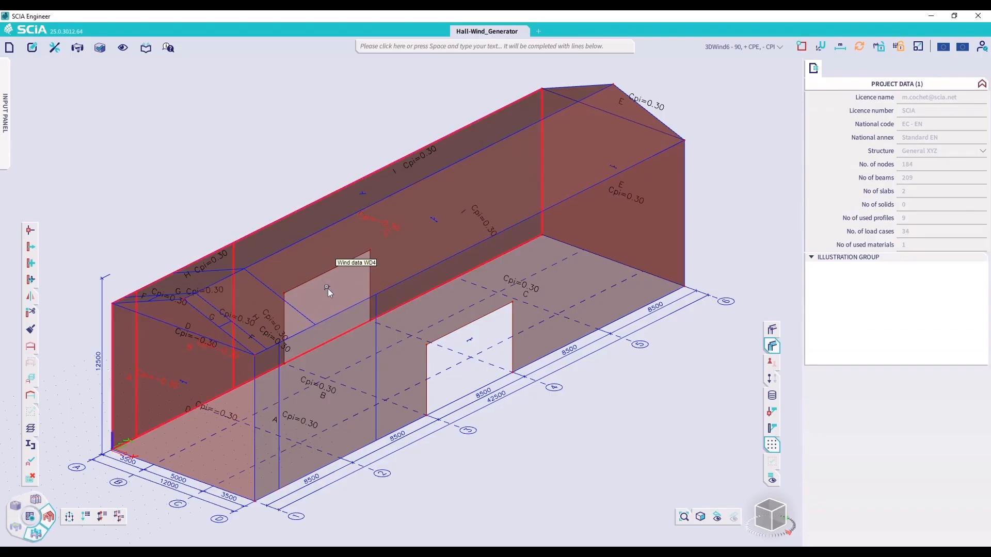
# Enable Openings for wind data WD4 on the opposite long wall, with an area of openings of 42.5 m², and clear the selection
pyautogui.click(327, 289)
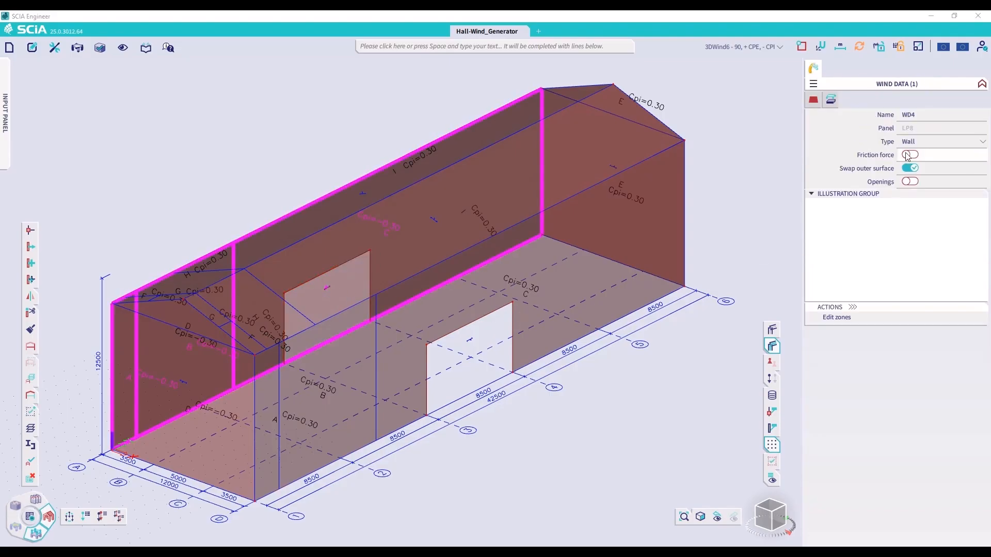
pyautogui.click(910, 181)
pyautogui.click(940, 196)
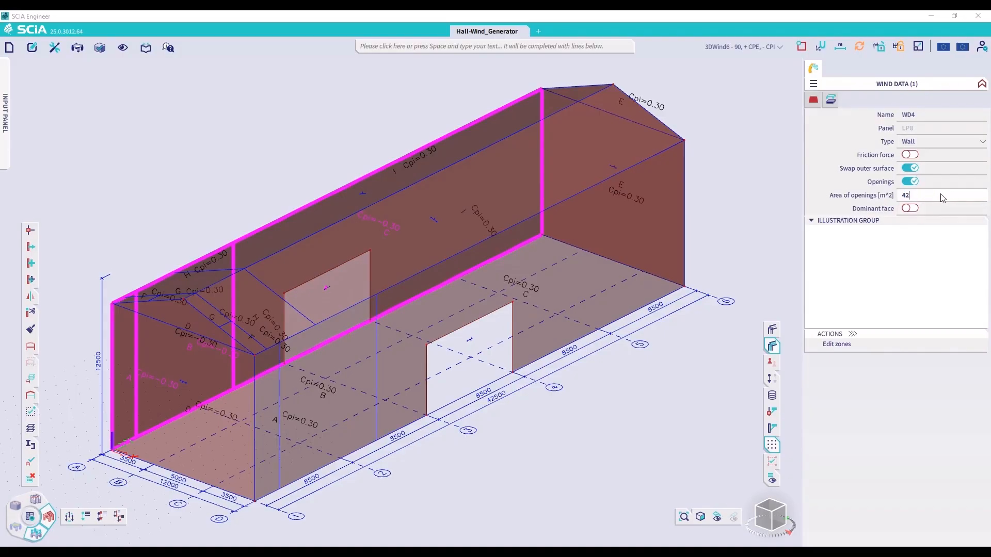
pyautogui.write('42,5')
pyautogui.press('Return')
pyautogui.press('Escape')
# Rerun the 3D wind generator for the listed load cases with the wall openings included
pyautogui.press('space')
pyautogui.write('3d')
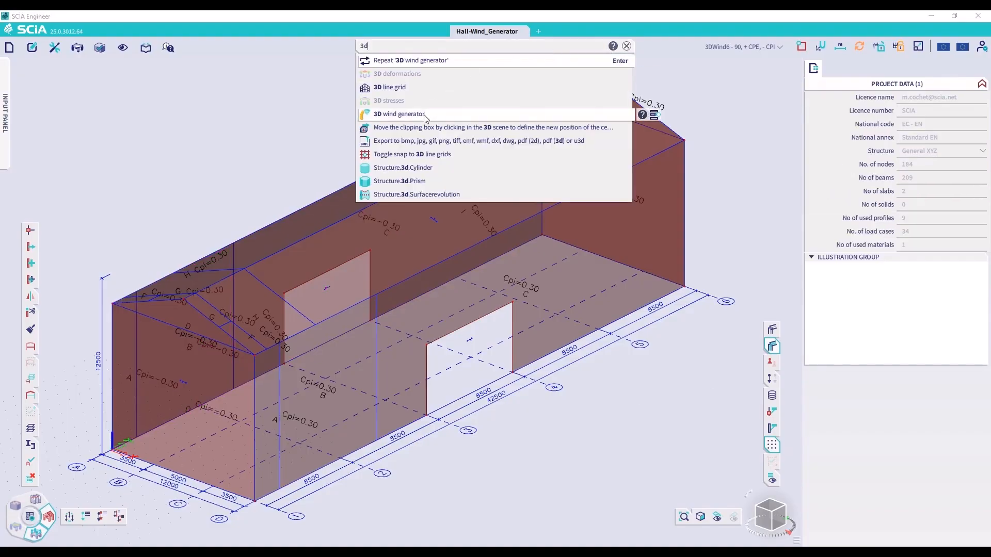
pyautogui.click(407, 114)
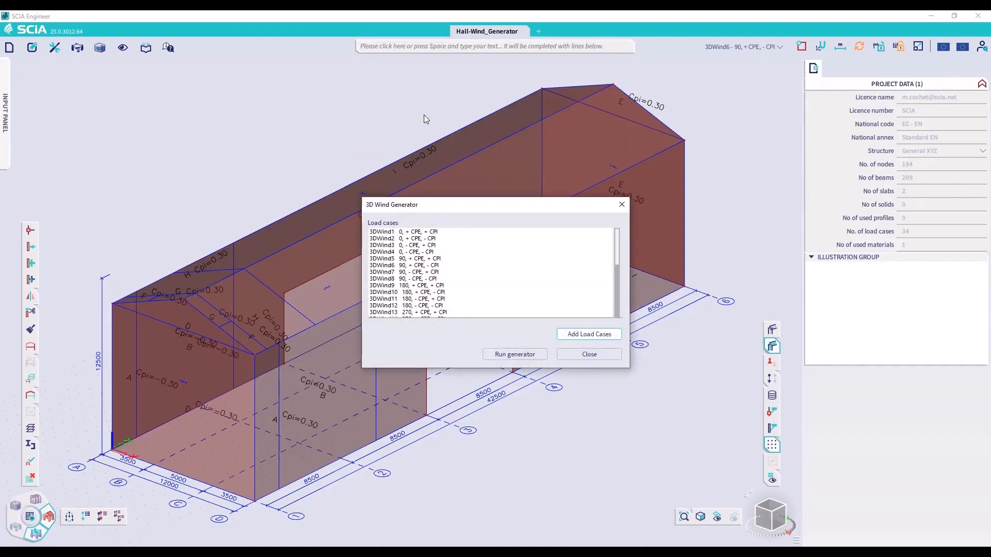
pyautogui.click(524, 355)
pyautogui.click(573, 323)
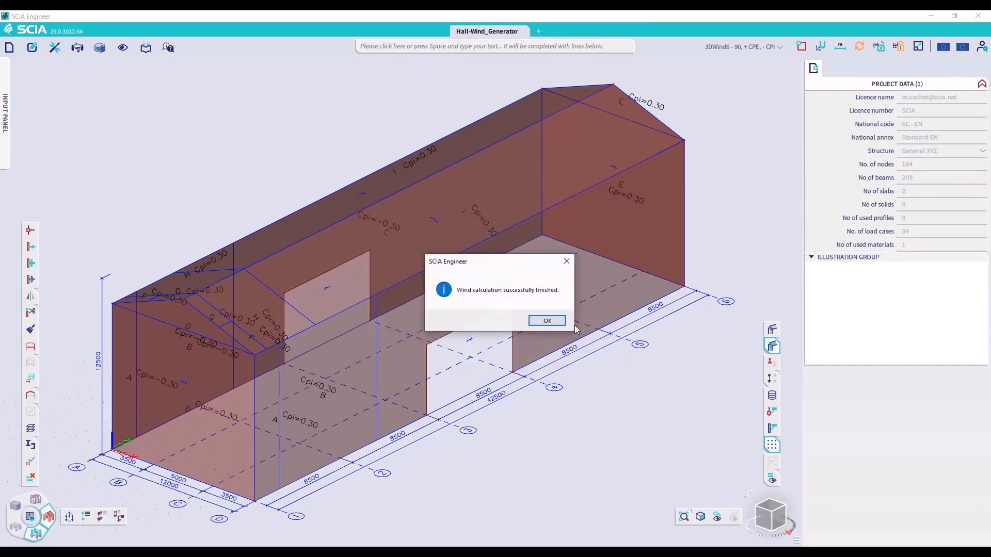
pyautogui.click(547, 320)
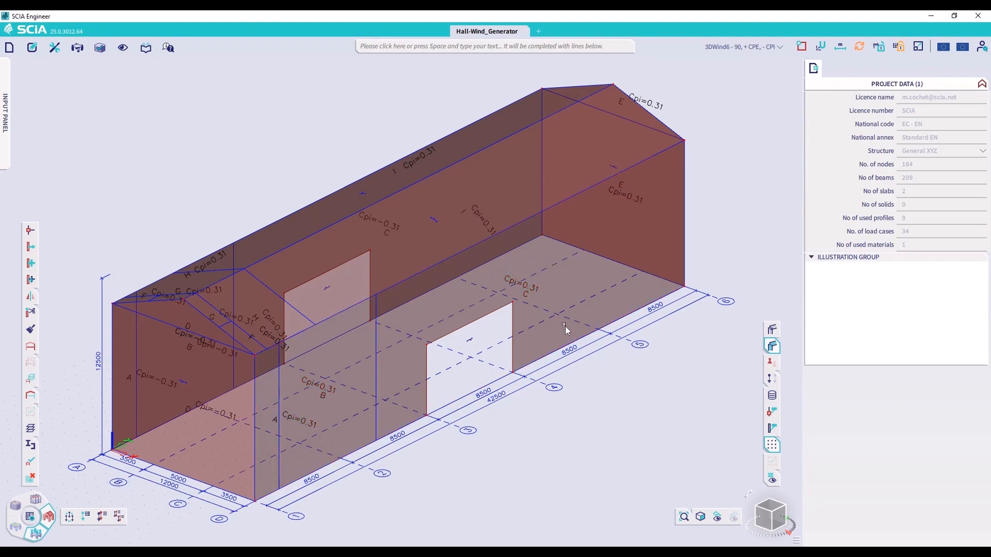
# Make 3DWind1 - 0, + CPE, + CPI the active load case
pyautogui.click(751, 46)
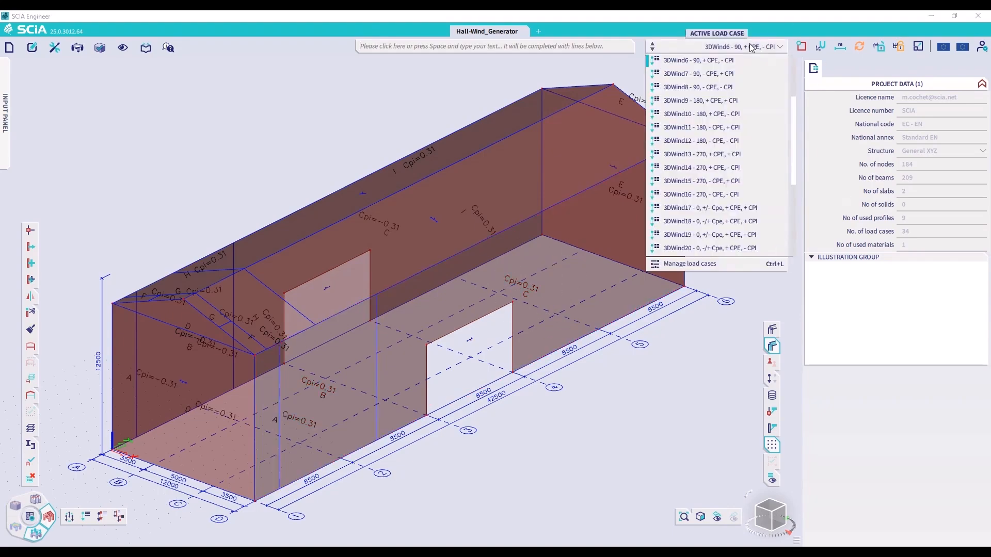
pyautogui.scroll(3, 728, 86)
pyautogui.click(726, 78)
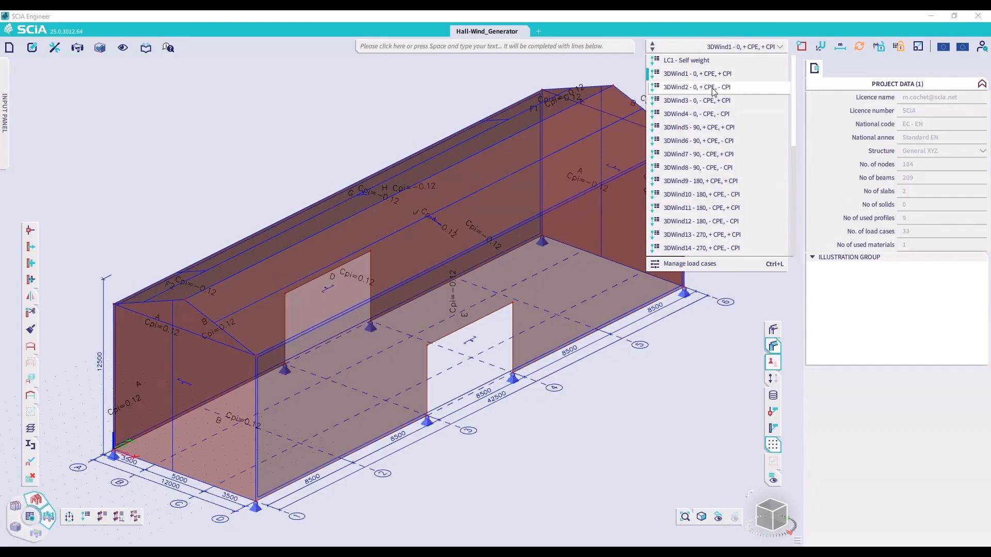
pyautogui.click(637, 405)
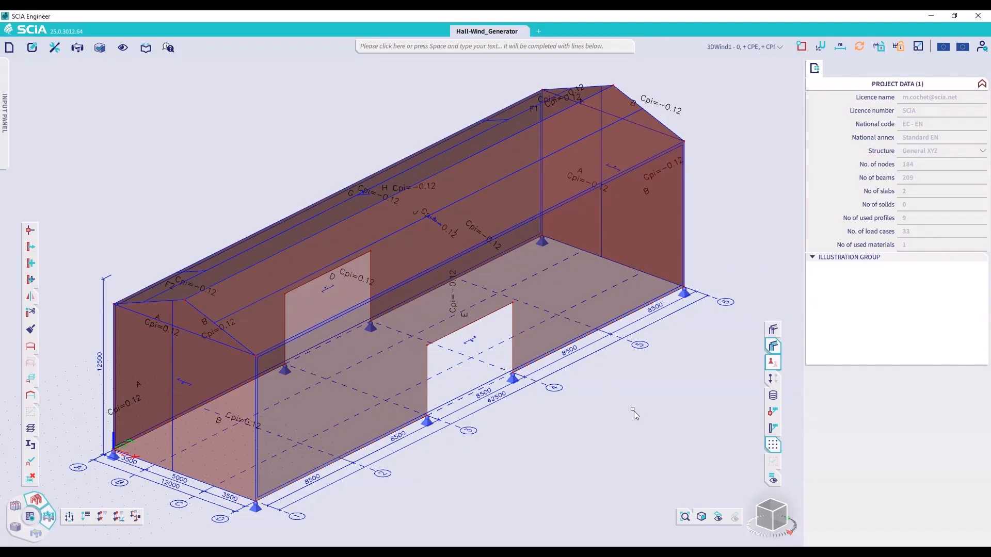
# Show Net Pressure instead of Cpi in the wind data labels
pyautogui.click(773, 480)
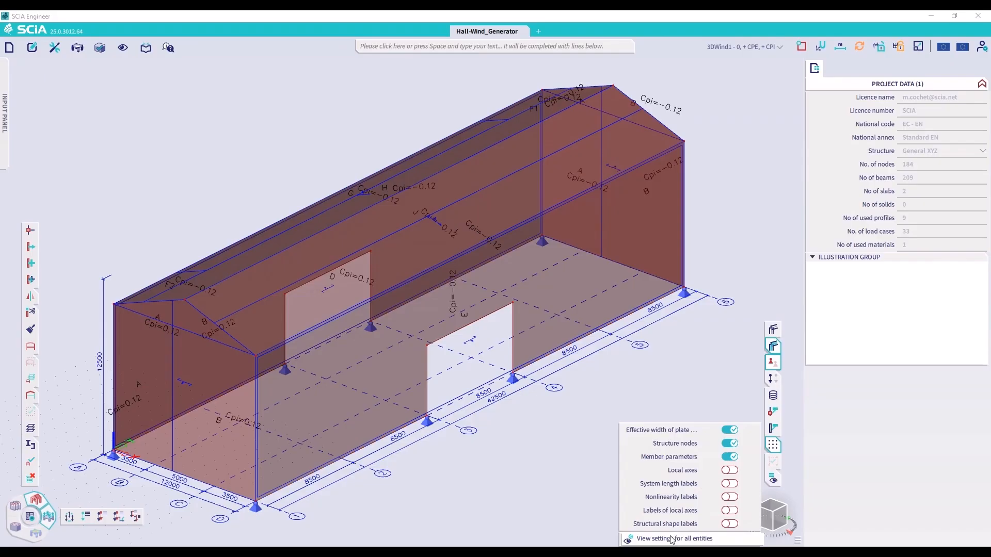
pyautogui.click(672, 539)
pyautogui.click(390, 300)
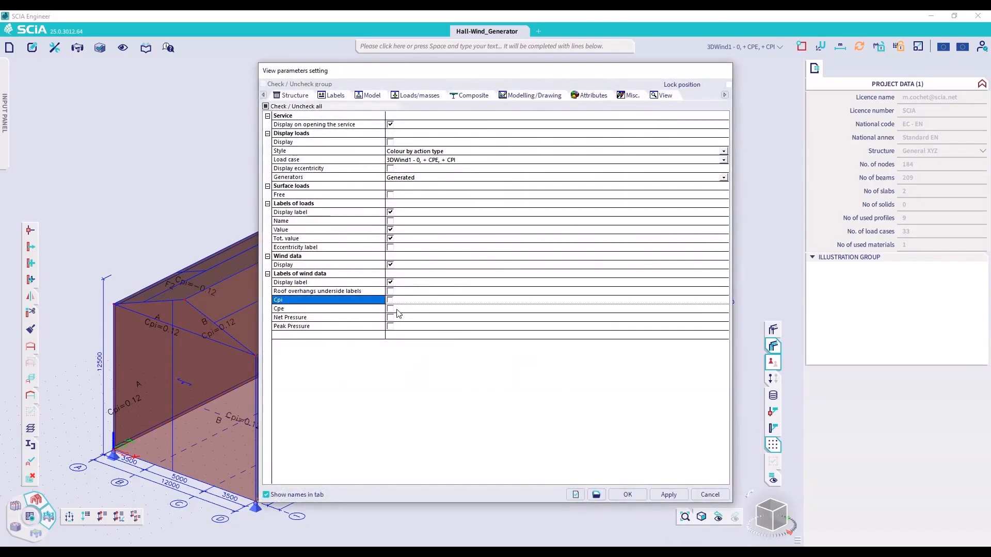
pyautogui.click(391, 318)
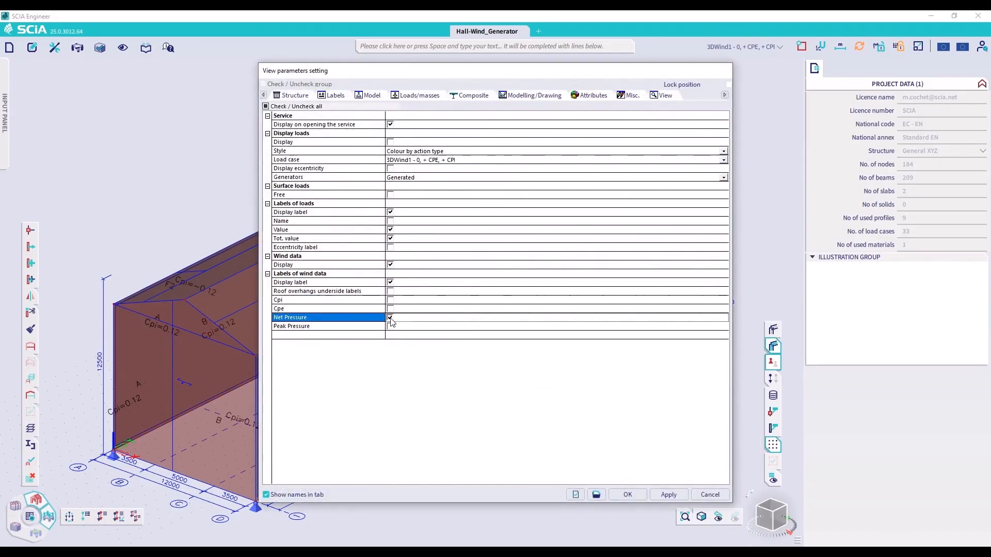
pyautogui.click(637, 494)
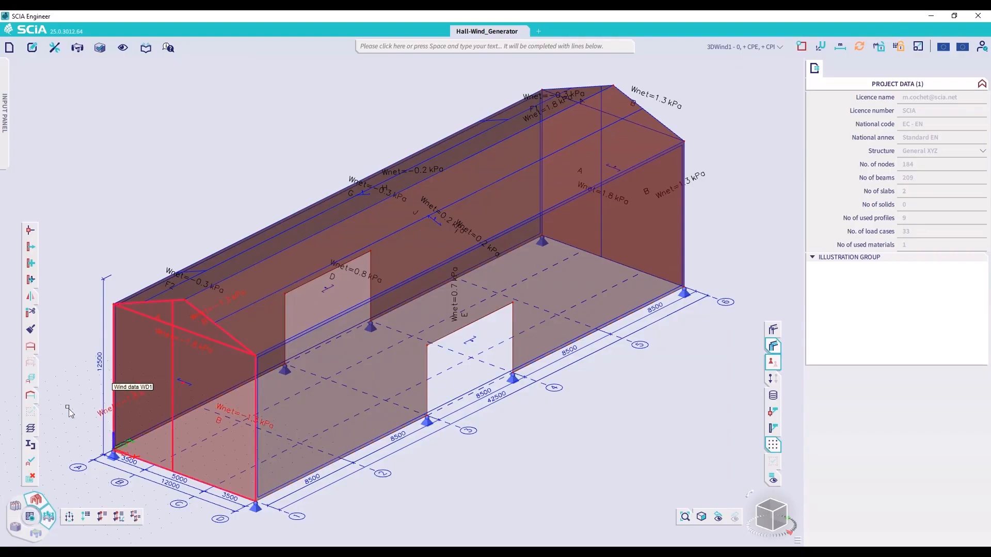
# Turn the hidden members back on, isolate the long wall at X = 12 m with everything else hidden, and return to the 3D view
pyautogui.click(32, 346)
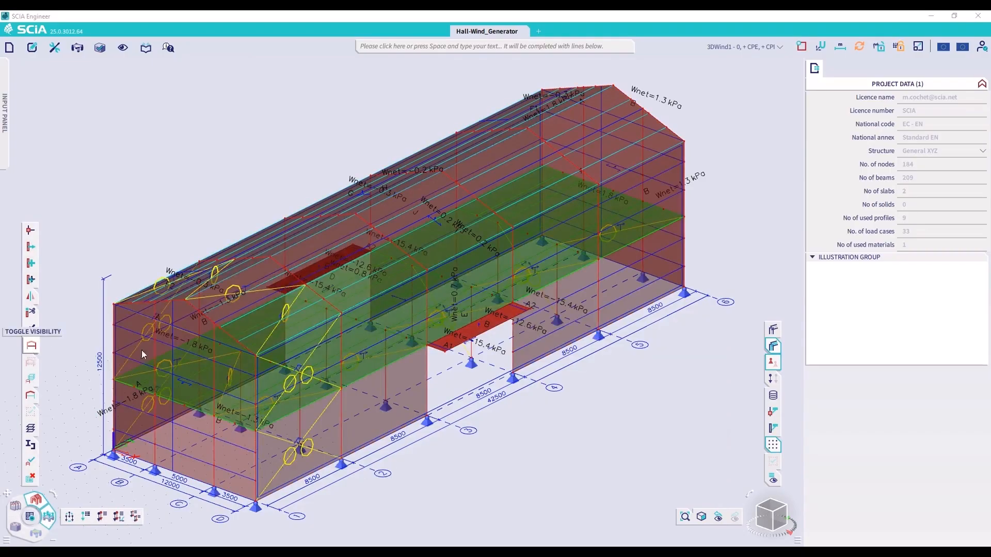
pyautogui.click(767, 520)
pyautogui.moveTo(532, 151); pyautogui.dragTo(598, 536)
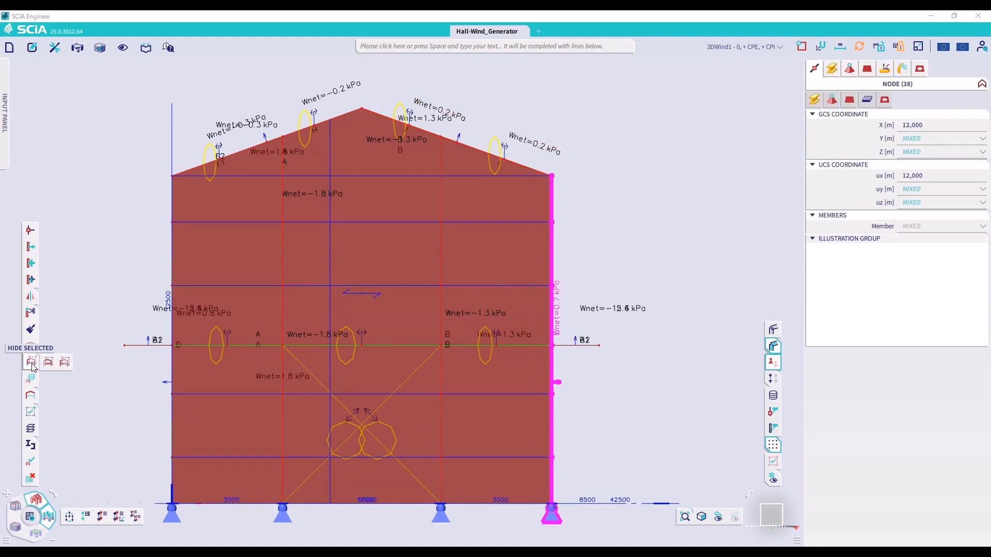
pyautogui.click(50, 364)
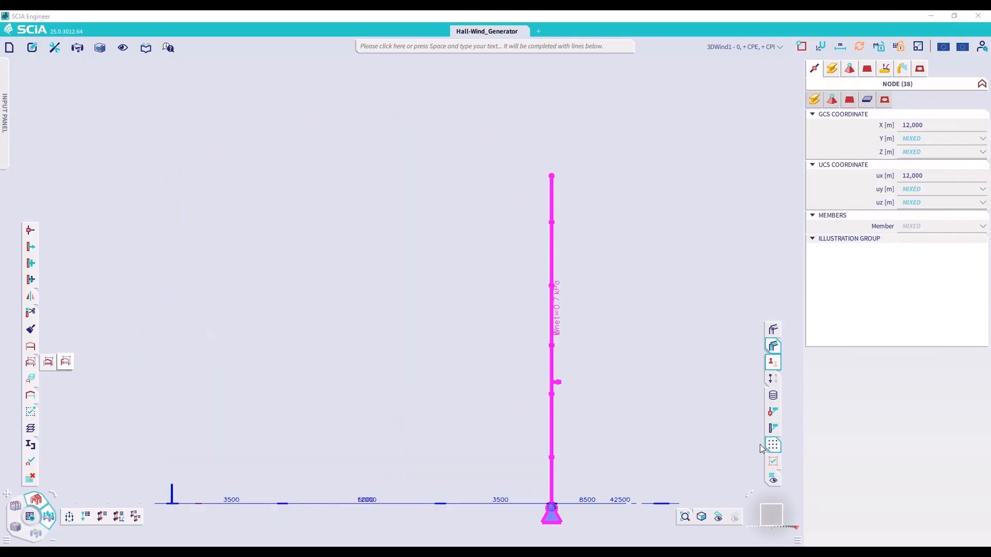
pyautogui.click(718, 517)
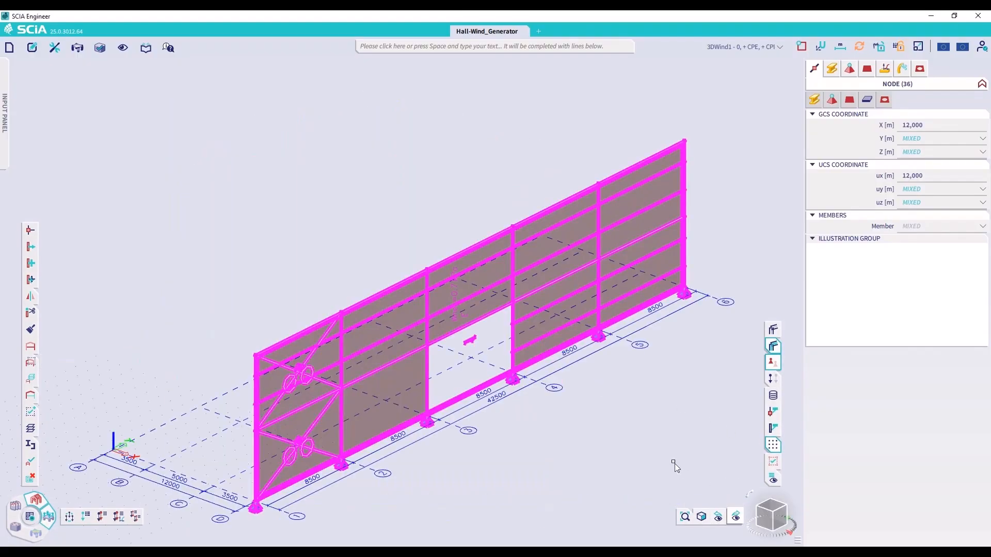
# Hide the isolated wall's beams and bracing, keeping its columns, load panel and supports visible, and clear the selection
pyautogui.click(828, 73)
pyautogui.click(917, 129)
pyautogui.moveTo(918, 150)
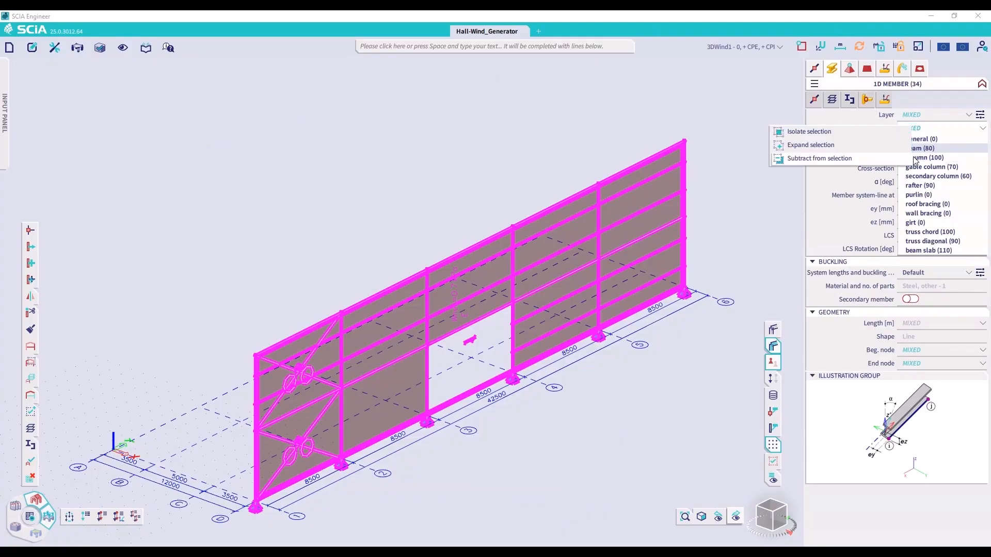
pyautogui.click(825, 159)
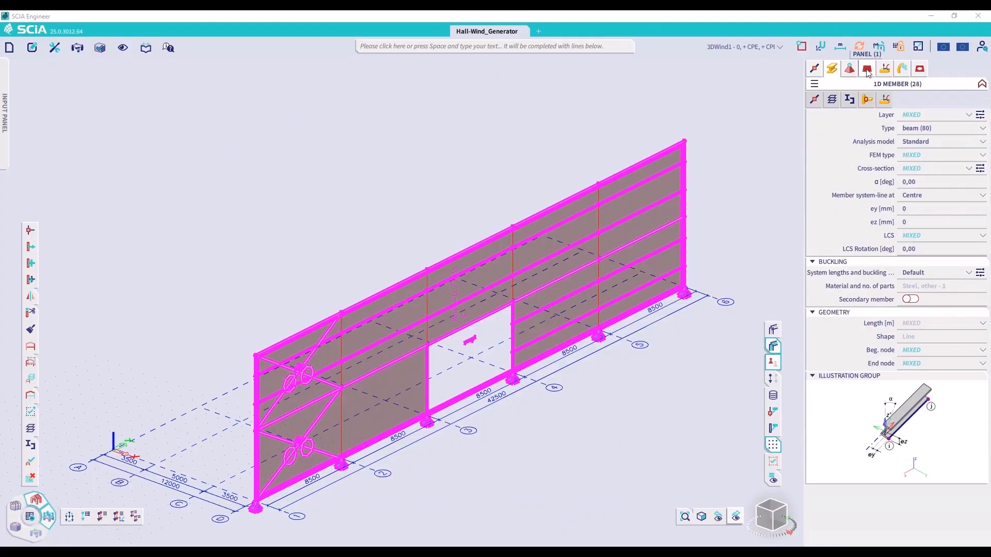
pyautogui.click(868, 70)
pyautogui.click(891, 111)
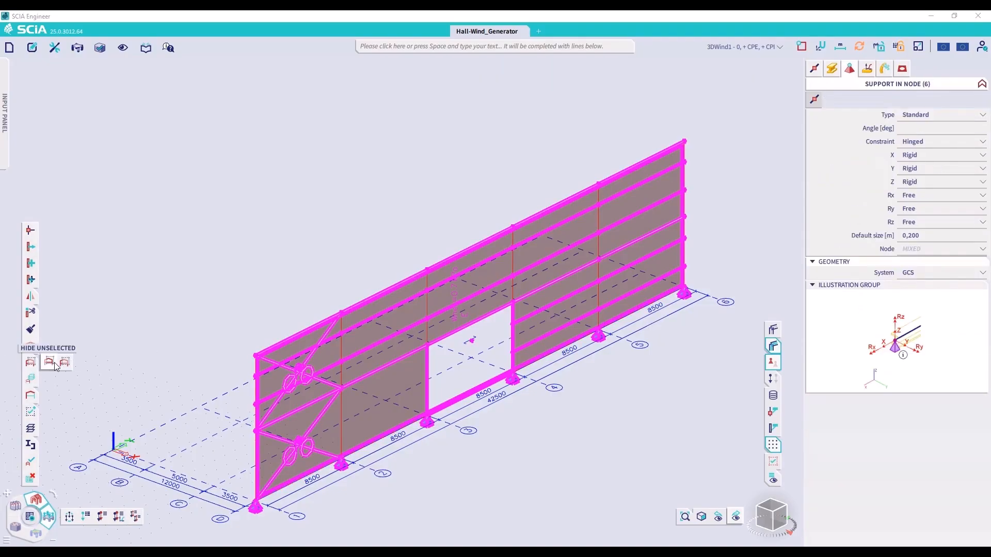
pyautogui.click(55, 364)
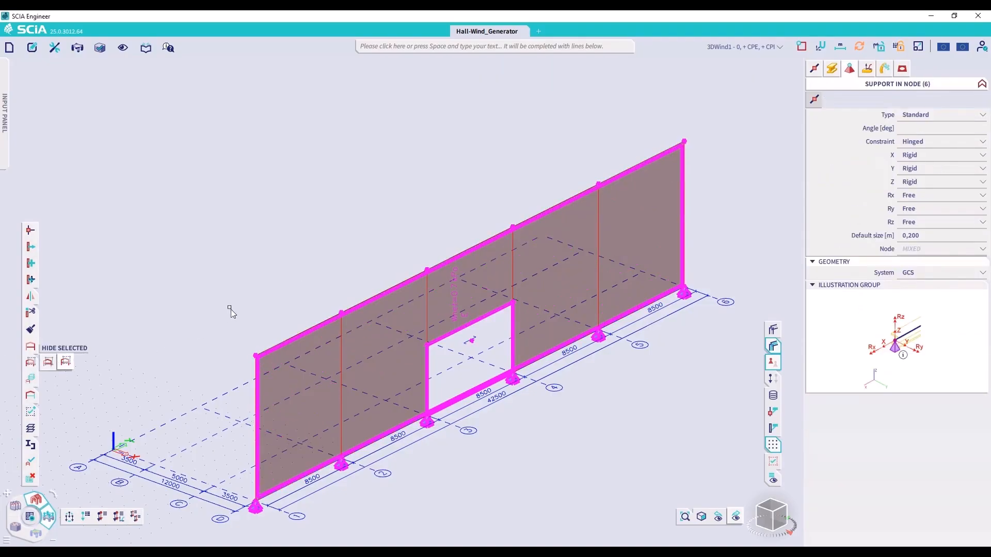
pyautogui.click(312, 266)
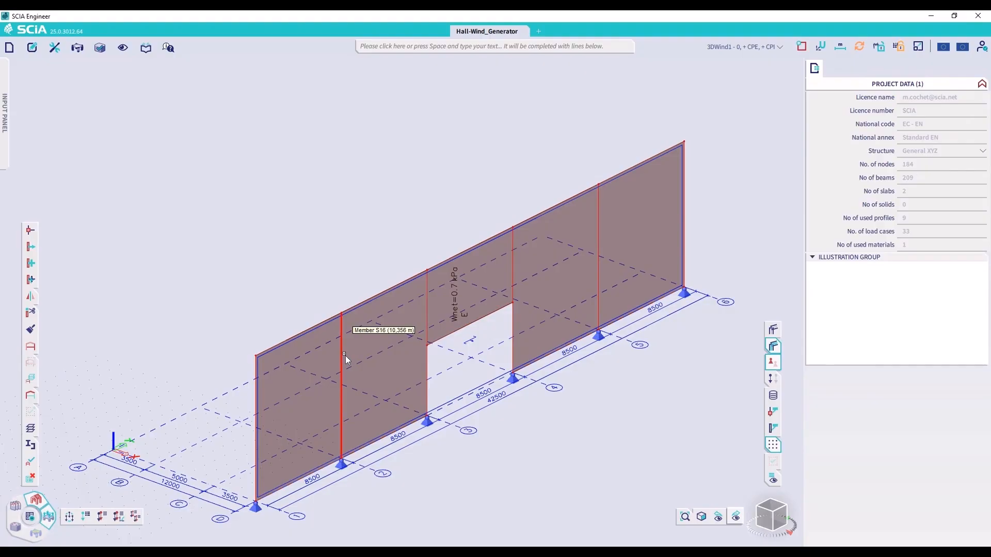
# Generate the loads from panel LP2 onto the wall columns and turn on the load display
pyautogui.click(466, 346)
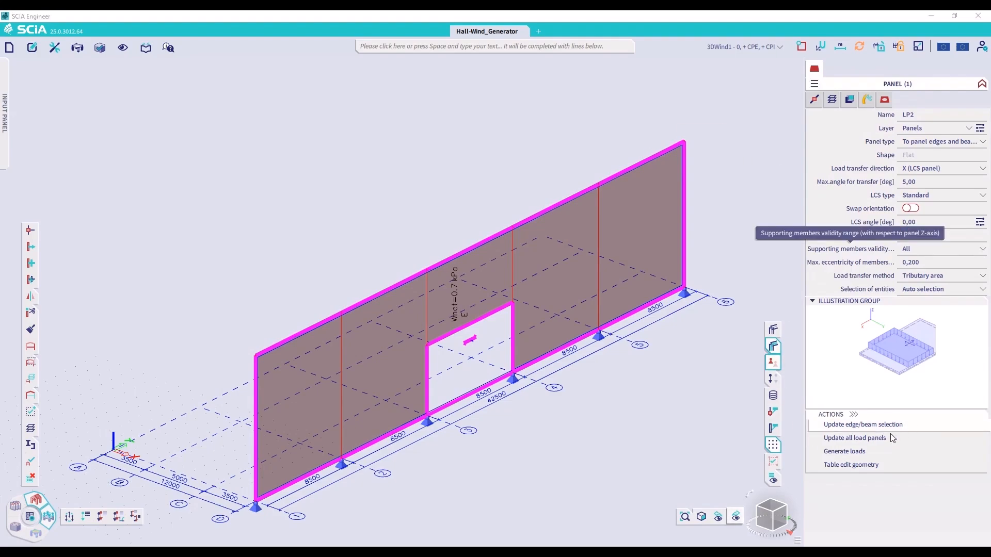
pyautogui.click(888, 450)
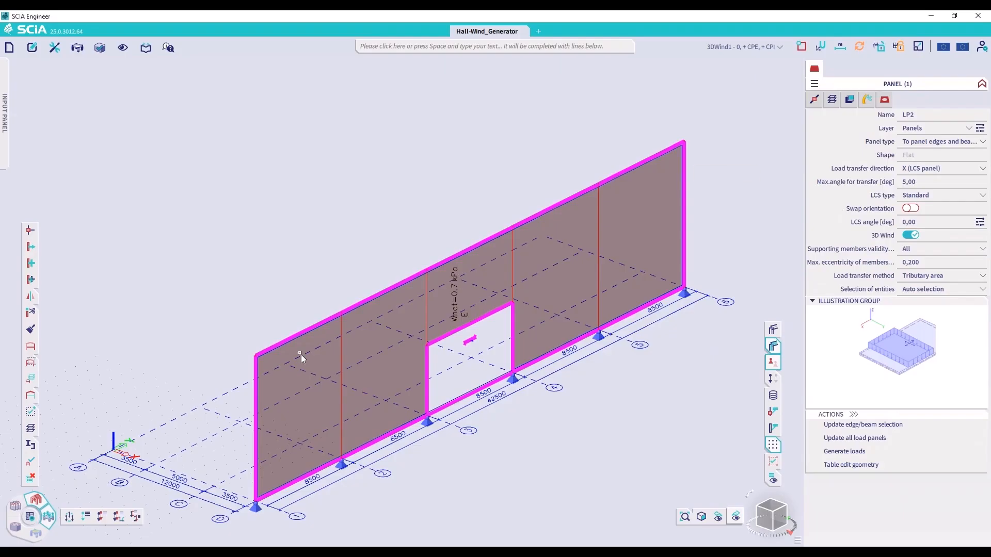
pyautogui.click(34, 515)
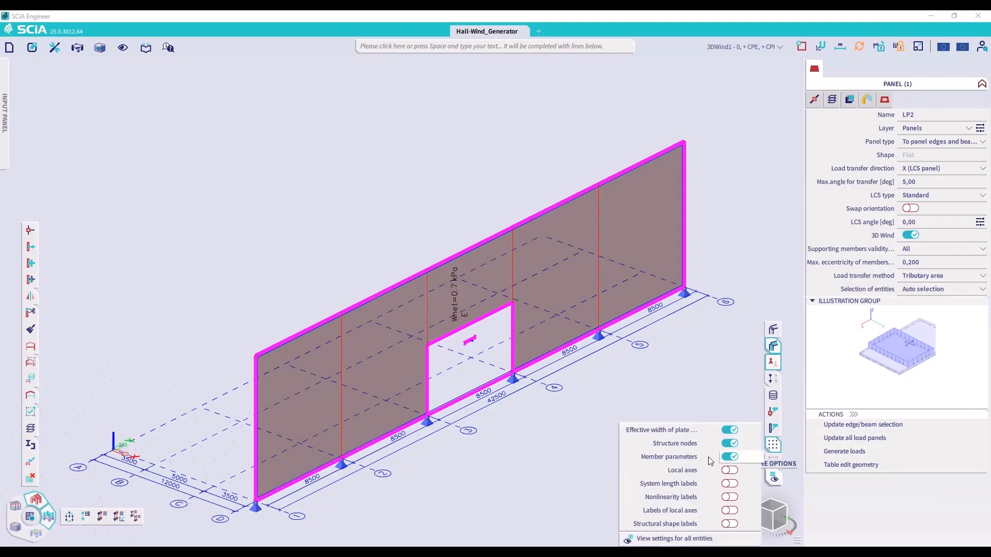
pyautogui.click(841, 452)
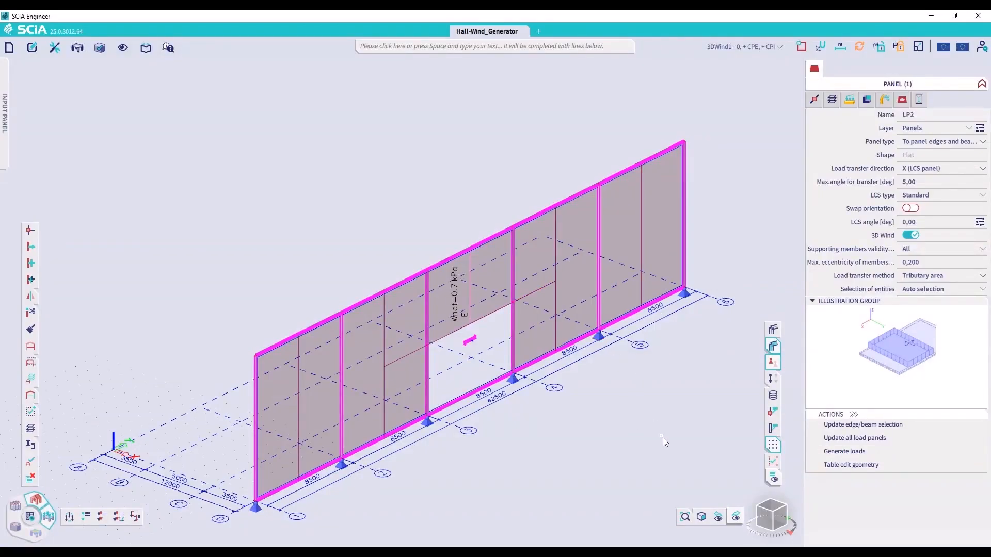
pyautogui.click(777, 383)
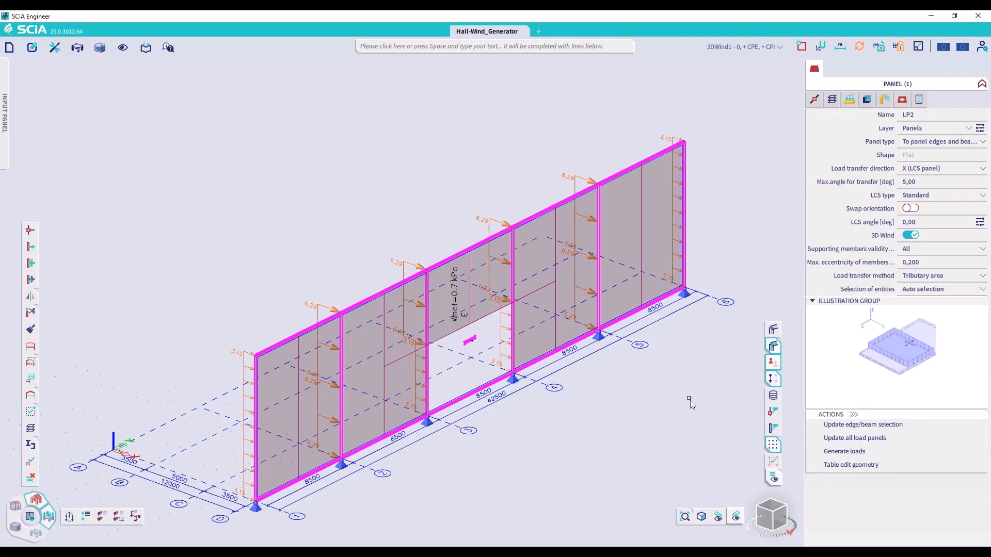
# Select the generated line load on the wall's first column at axis 1 and inspect its properties, such as Cpe, Cpi and acting width
pyautogui.press('ctrl')
pyautogui.click(725, 47)
pyautogui.click(564, 105)
pyautogui.click(247, 361)
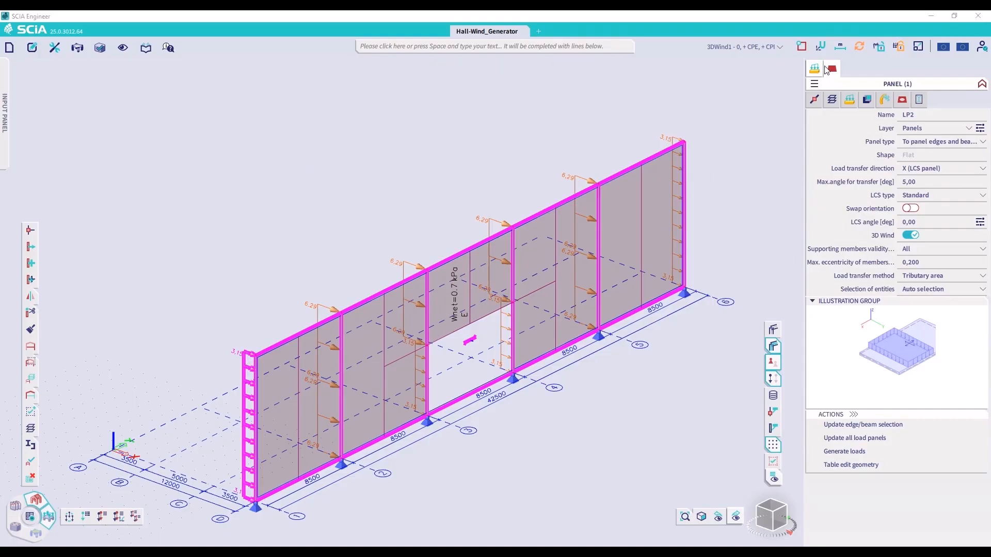
pyautogui.click(847, 69)
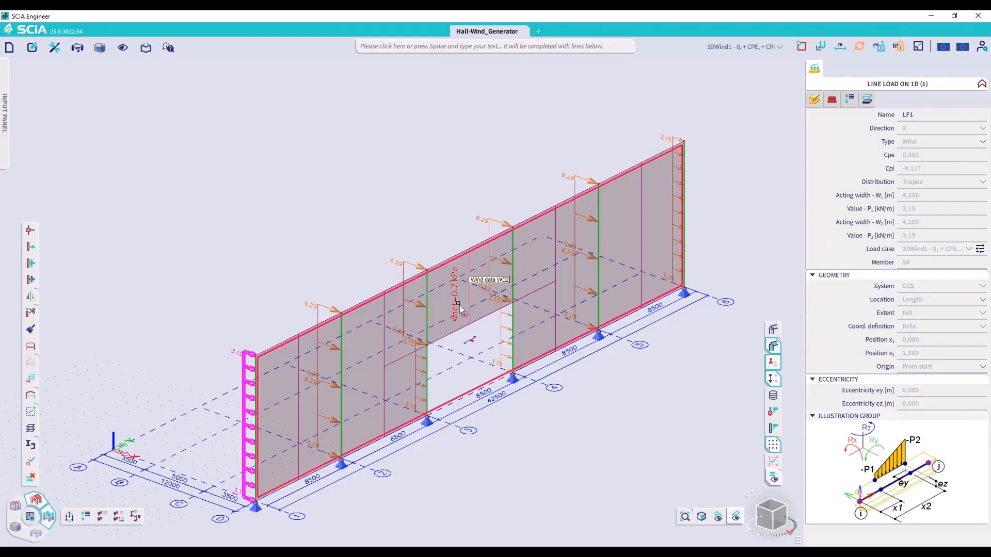
# Inspect the upper generated line load on the axis 2 column and the lower one beside the opening on the axis 3 column
pyautogui.press('ctrl')
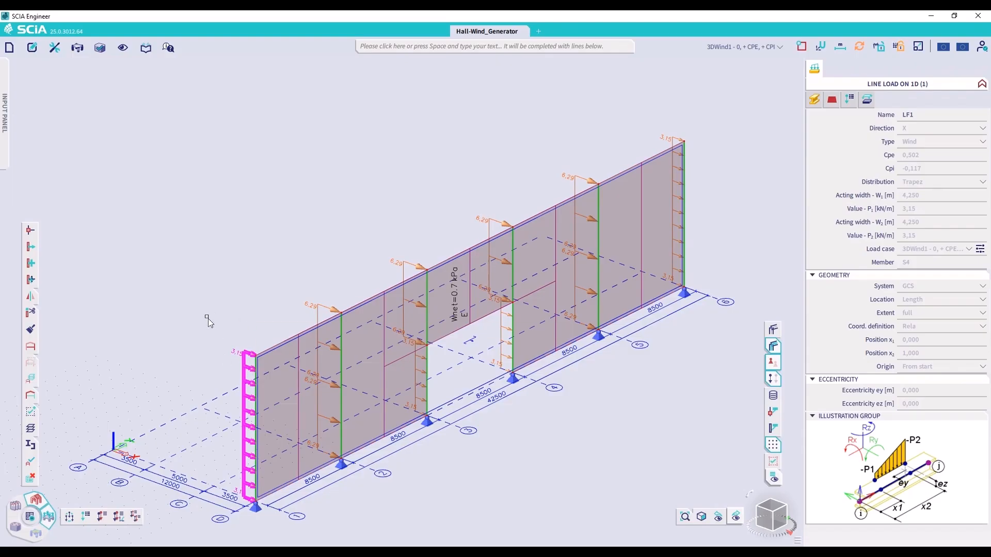
pyautogui.press('Escape')
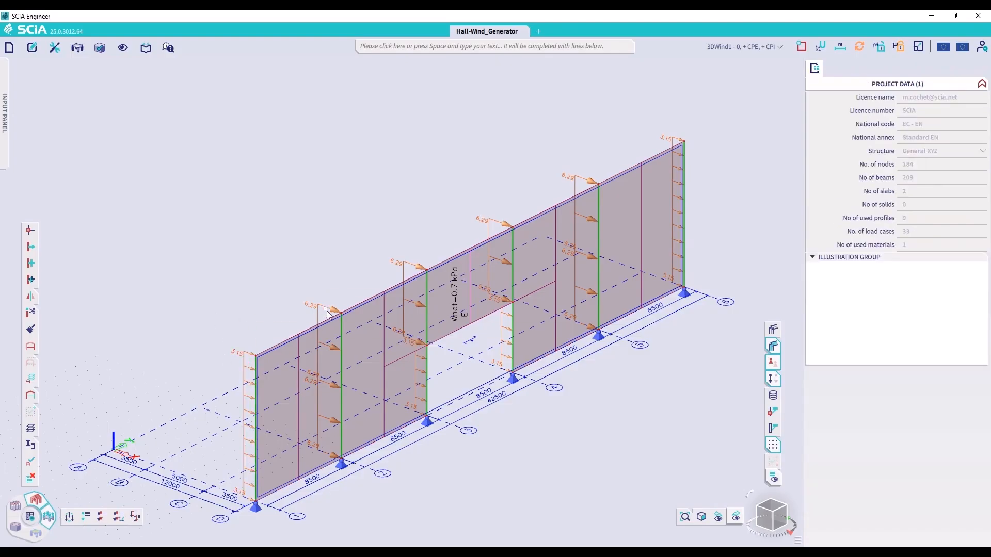
pyautogui.click(328, 314)
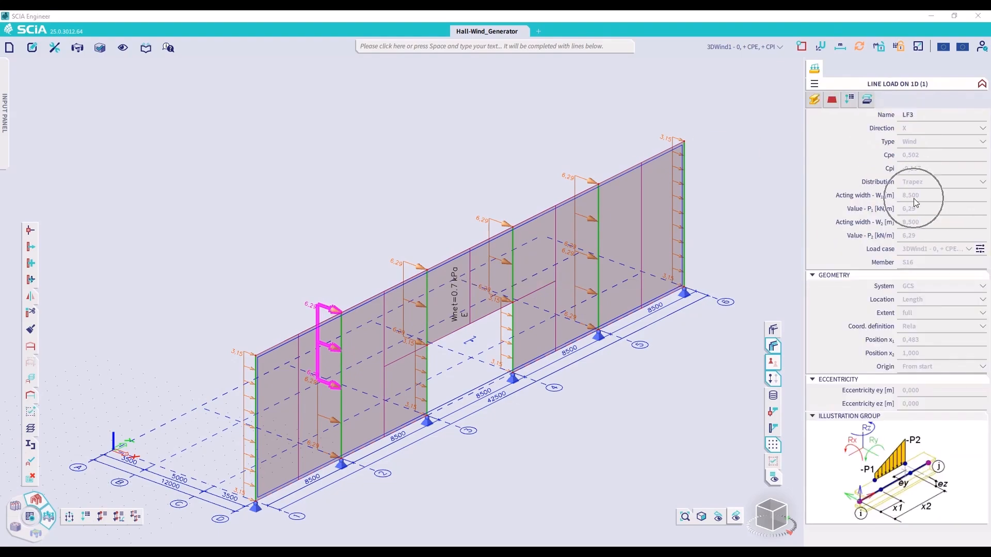
pyautogui.press('Escape')
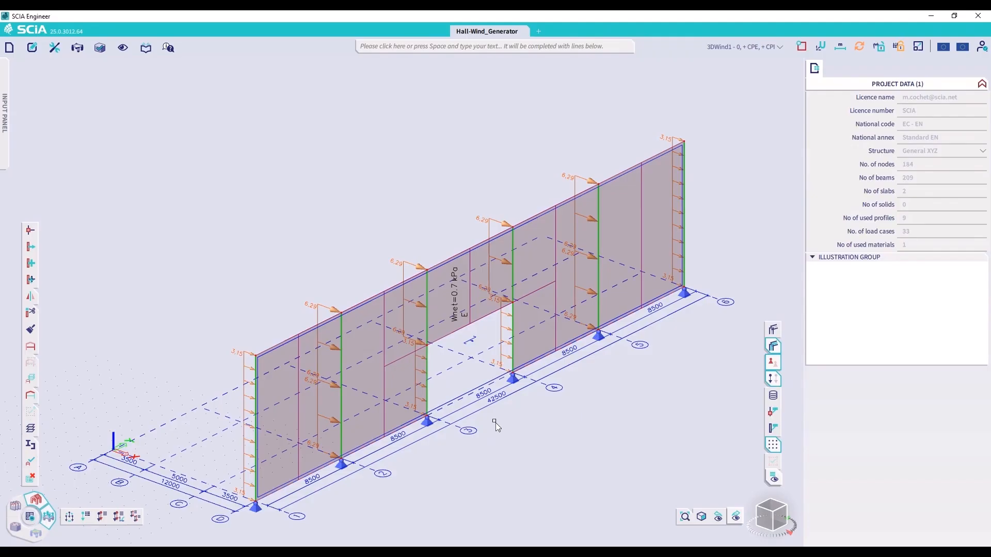
pyautogui.press('ctrl')
pyautogui.click(423, 405)
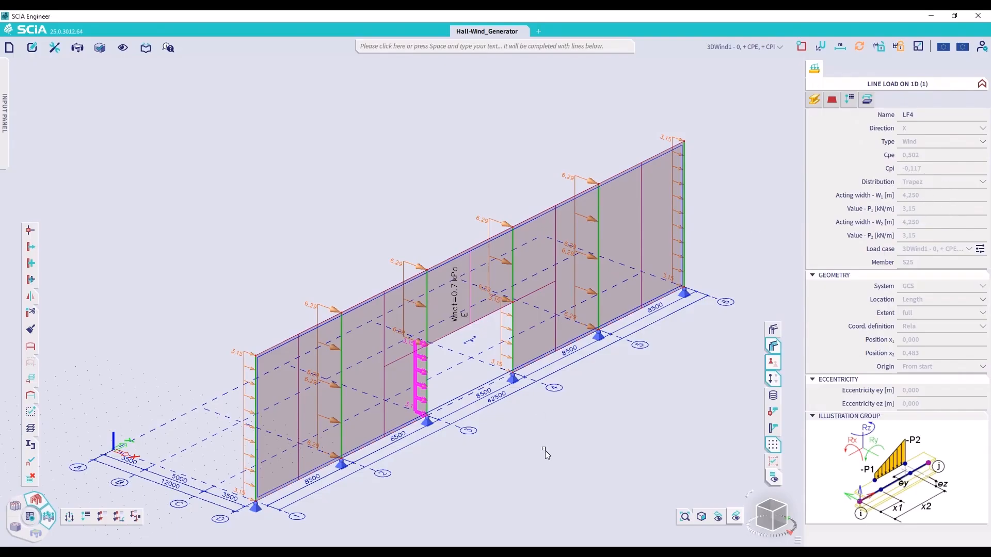
pyautogui.press('Escape')
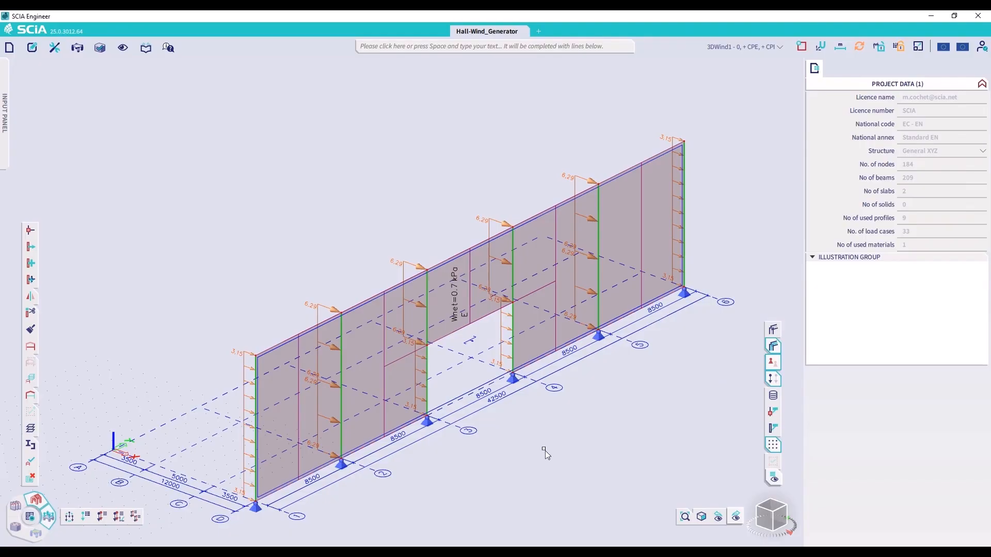
# Switch the displayed load case to 3DWind5 - 90, + CPE, + CPI and inspect tributary area TA6 of the axis 1 column
pyautogui.click(756, 46)
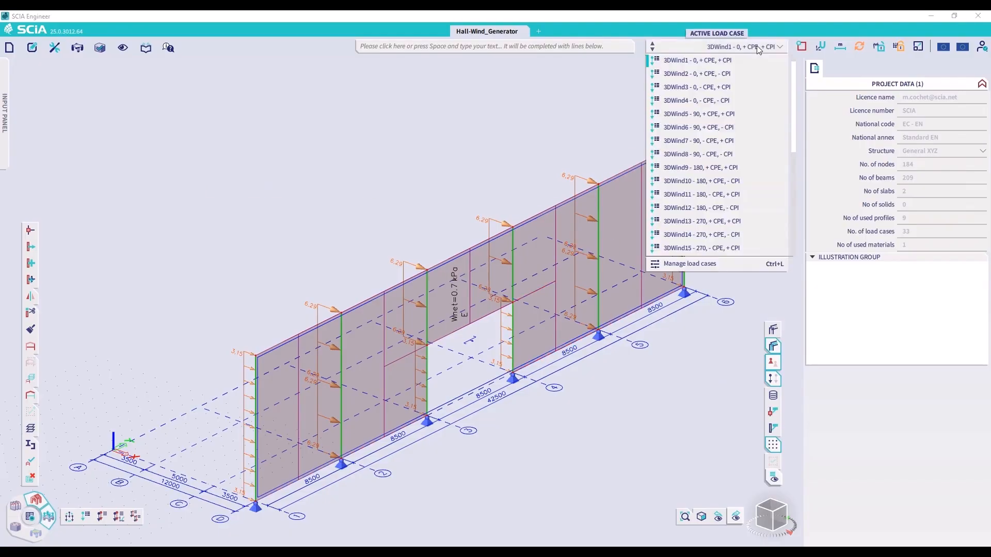
pyautogui.click(708, 114)
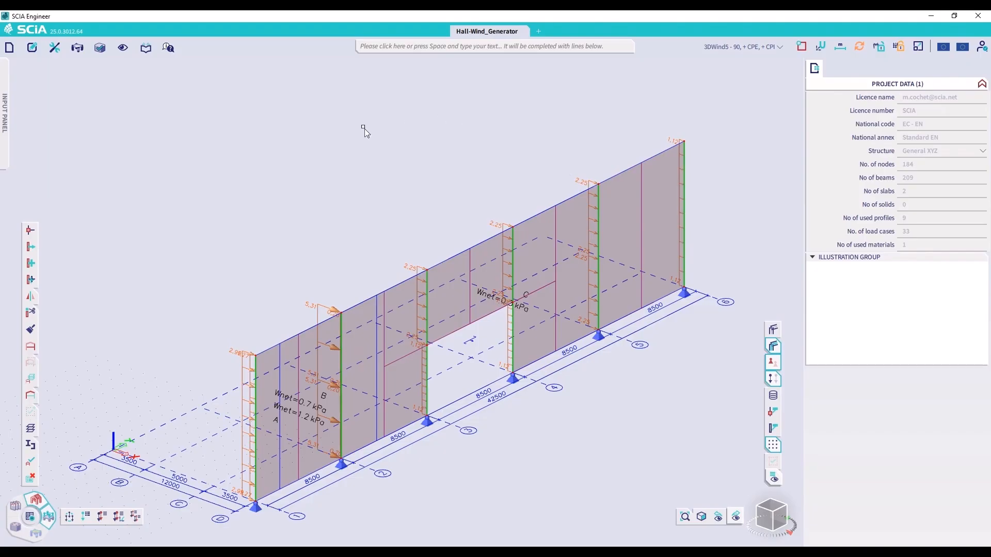
pyautogui.moveTo(248, 366)
pyautogui.click(309, 350)
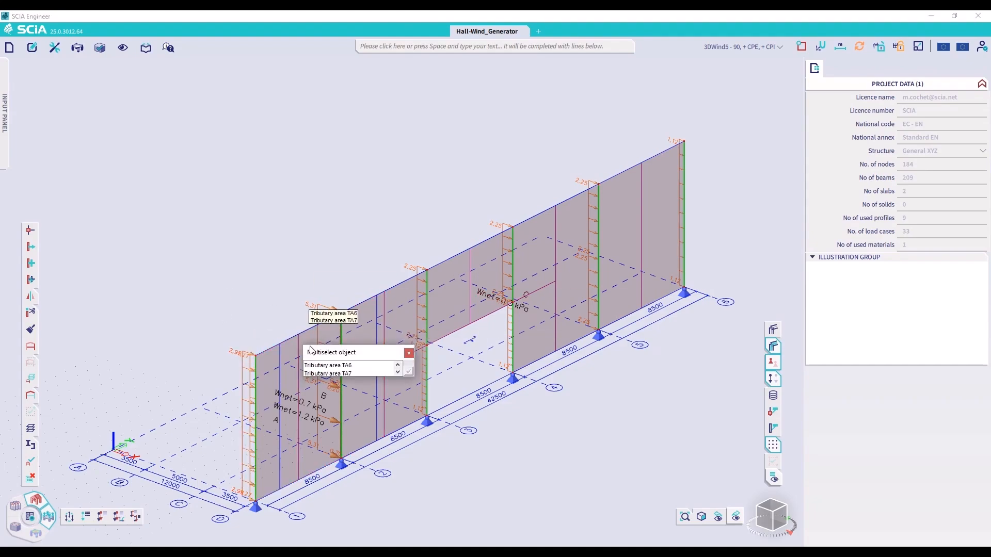
pyautogui.click(330, 365)
pyautogui.click(408, 371)
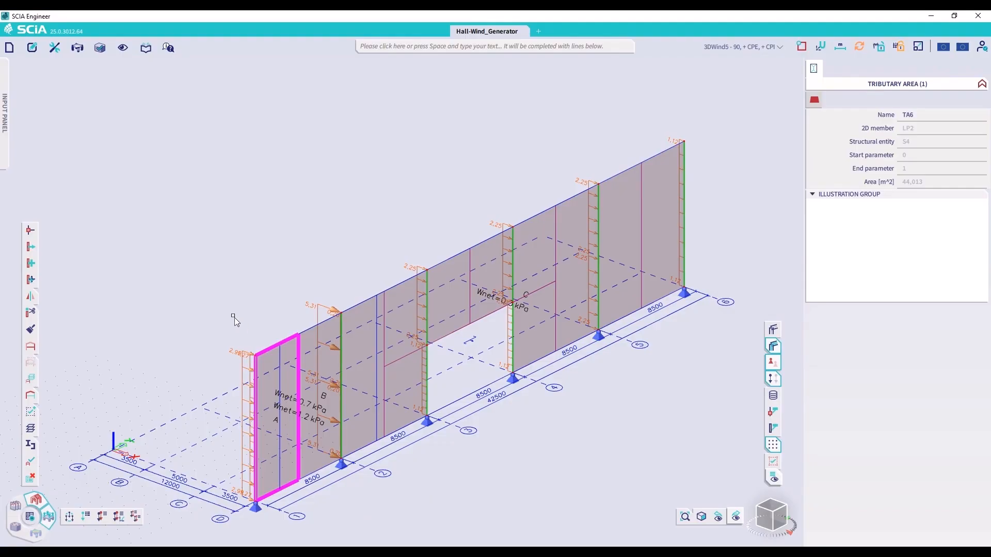
# Inspect the coefficients and acting widths of the zone A and zone B line loads on the axis 1 column
pyautogui.click(233, 356)
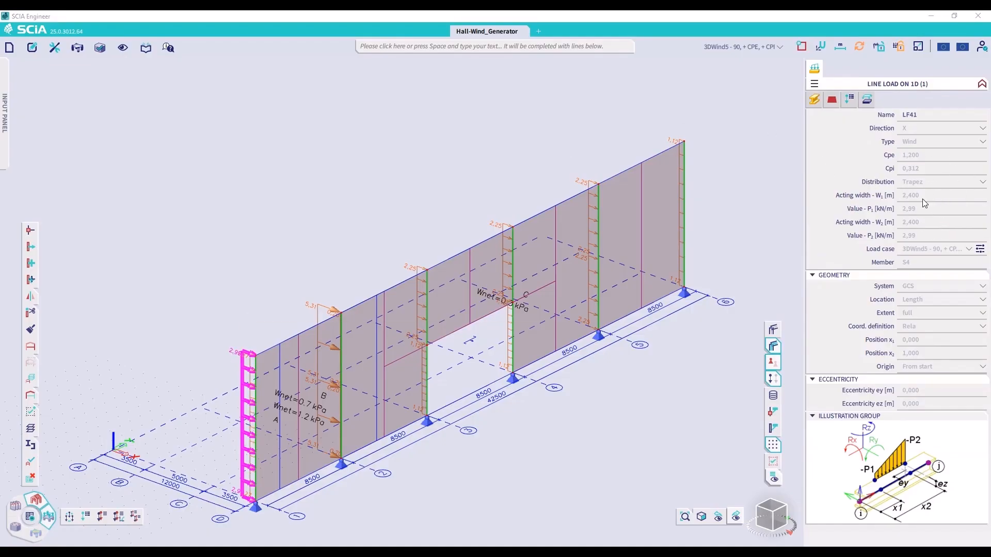
pyautogui.click(915, 160)
pyautogui.press('Escape')
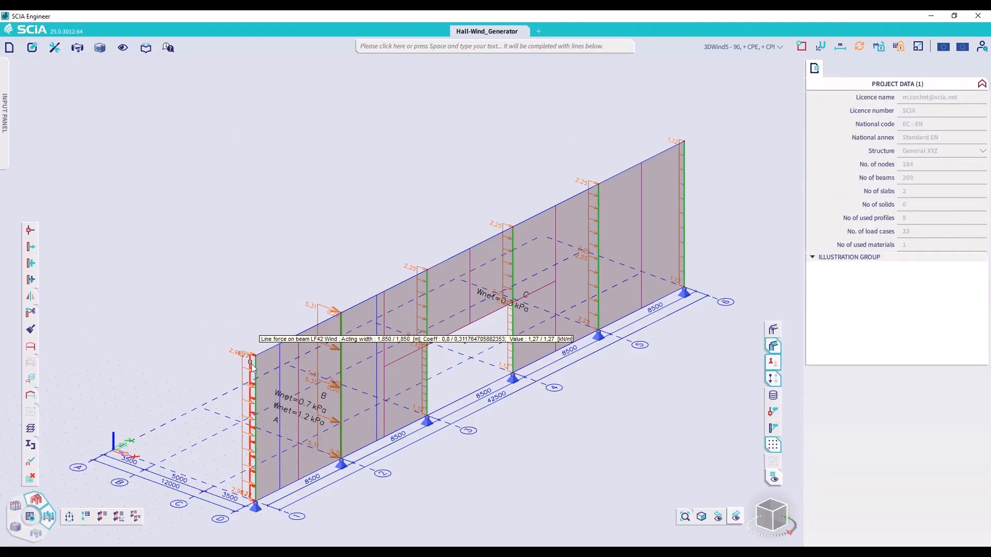
pyautogui.click(252, 365)
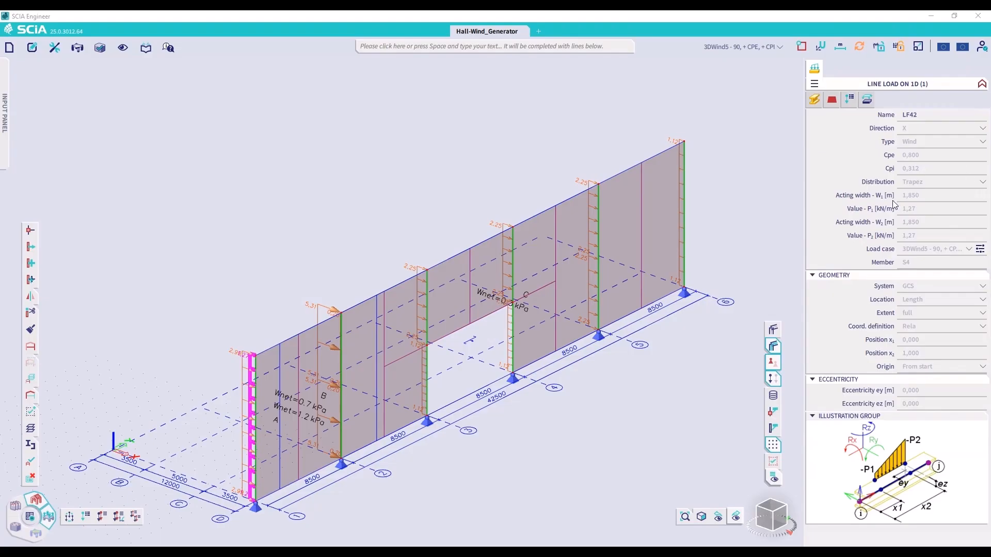
pyautogui.click(918, 199)
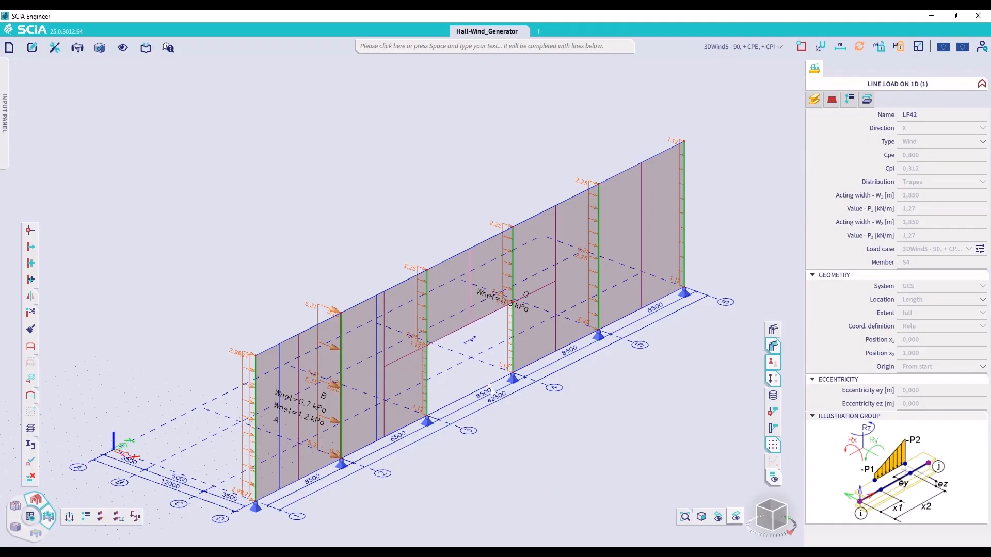
pyautogui.press('Escape')
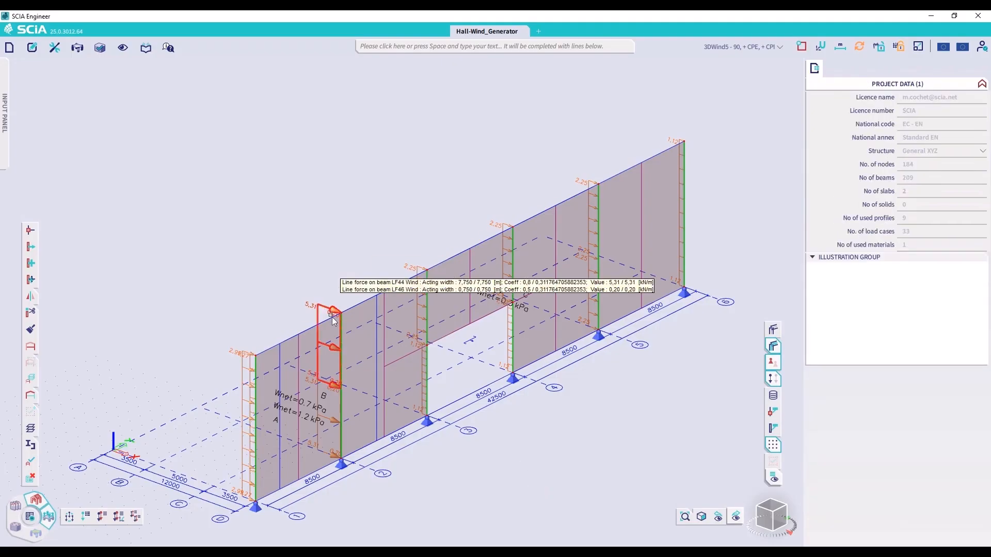
# Inspect tributary area TA7 of the axis 2 column and the properties of its zone C line load, including acting width
pyautogui.click(330, 344)
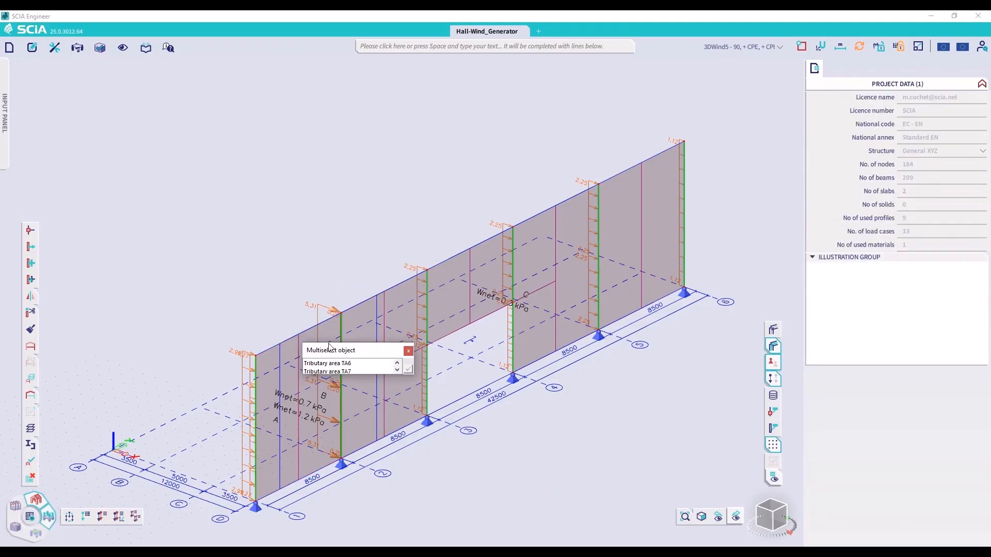
pyautogui.click(337, 371)
pyautogui.click(409, 370)
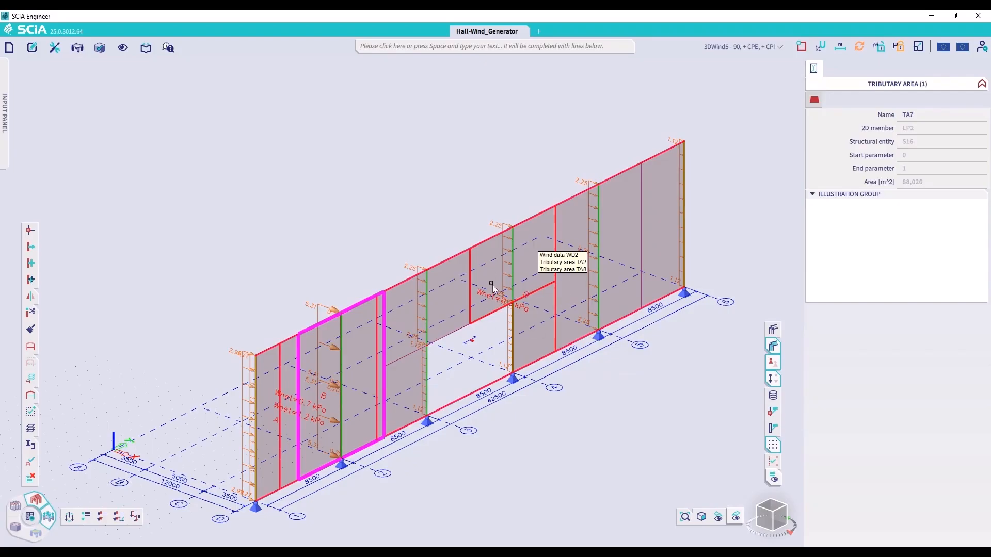
pyautogui.click(328, 320)
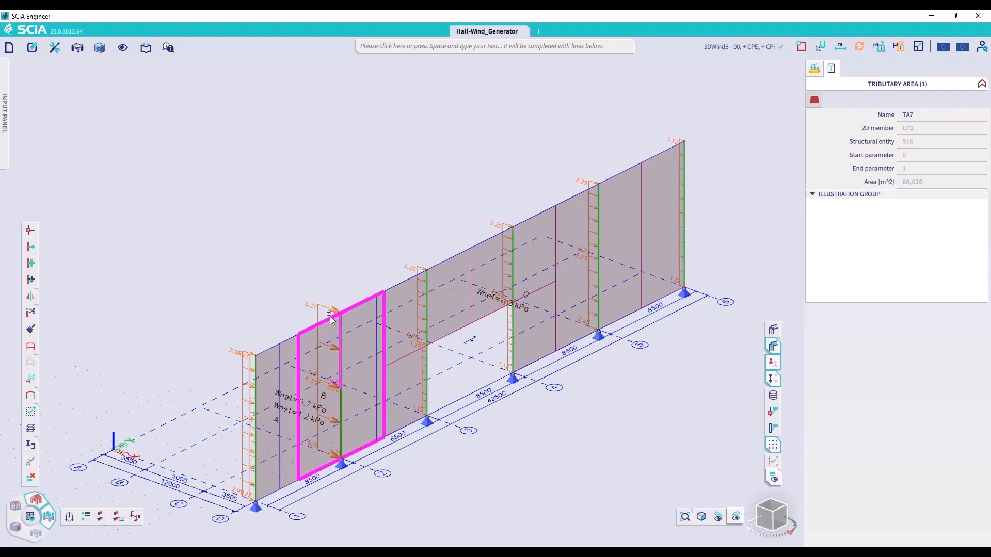
pyautogui.click(814, 72)
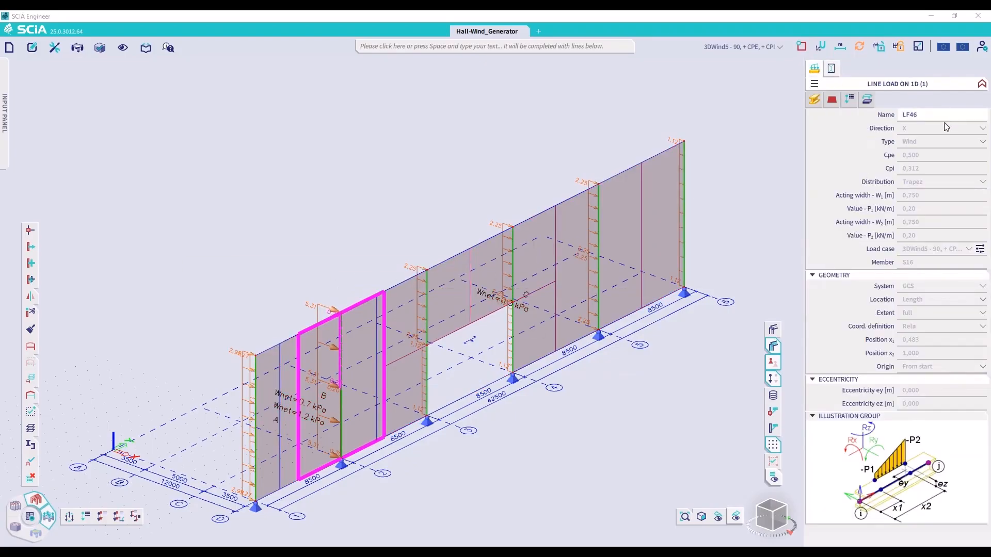
pyautogui.click(914, 195)
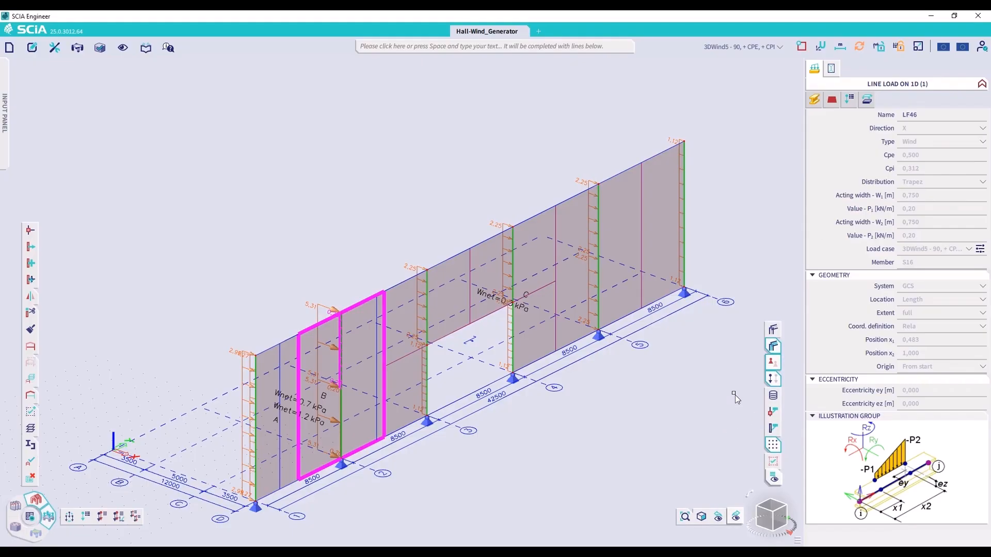
pyautogui.press('Escape')
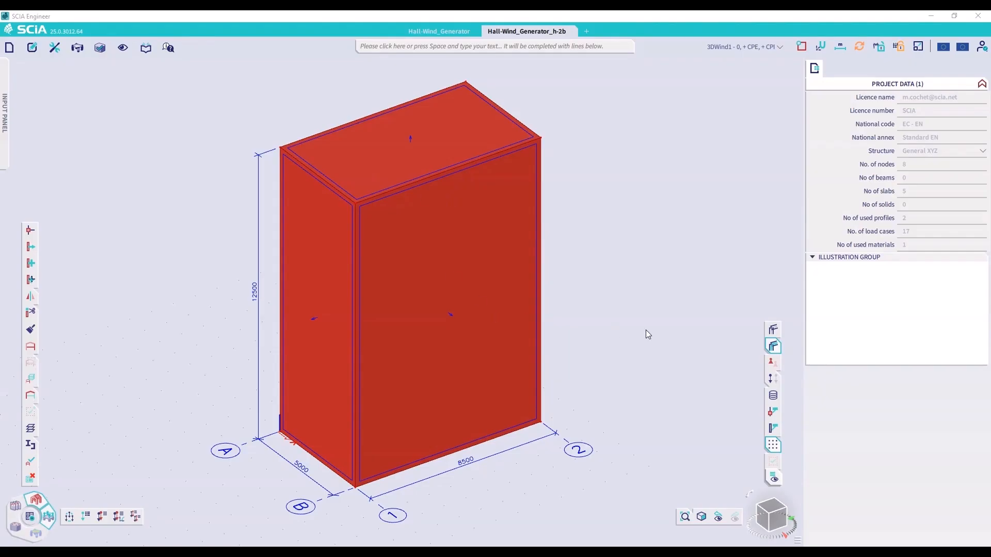
# Select the whole box model in Hall-Wind_Generator_h-2b, review its 2D members' 3D Wind setting, and view the building from another side
pyautogui.hotkey('ctrl', 'a')
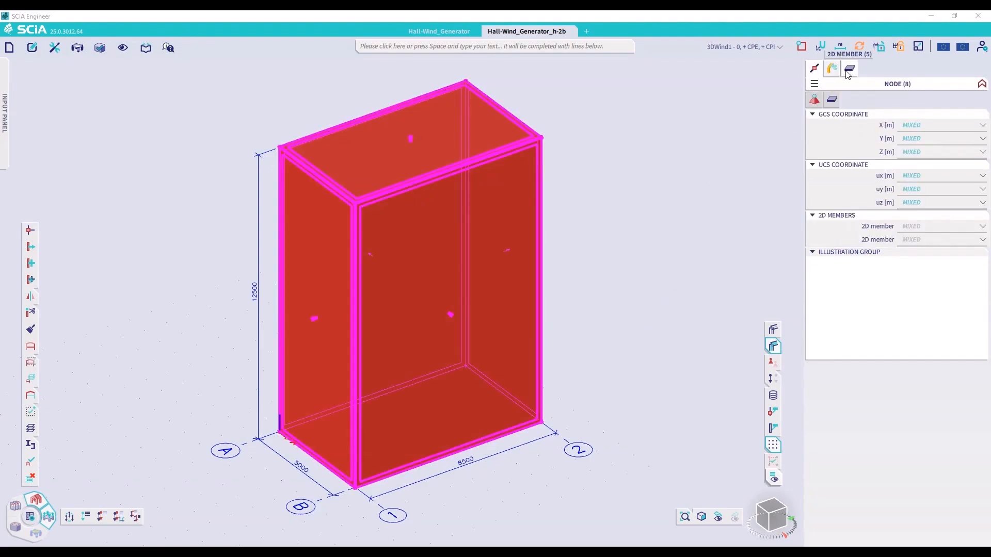
pyautogui.click(848, 71)
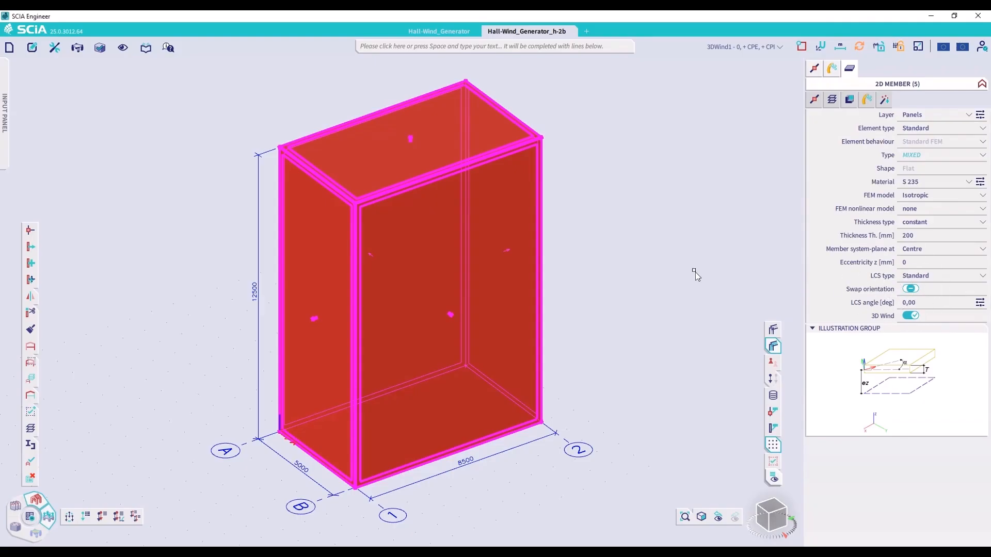
pyautogui.click(704, 308)
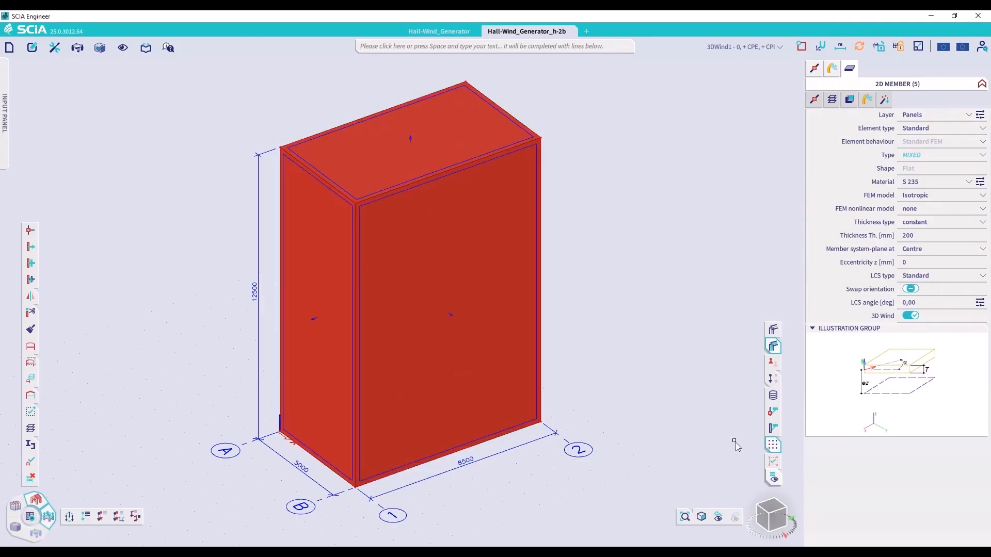
pyautogui.click(764, 523)
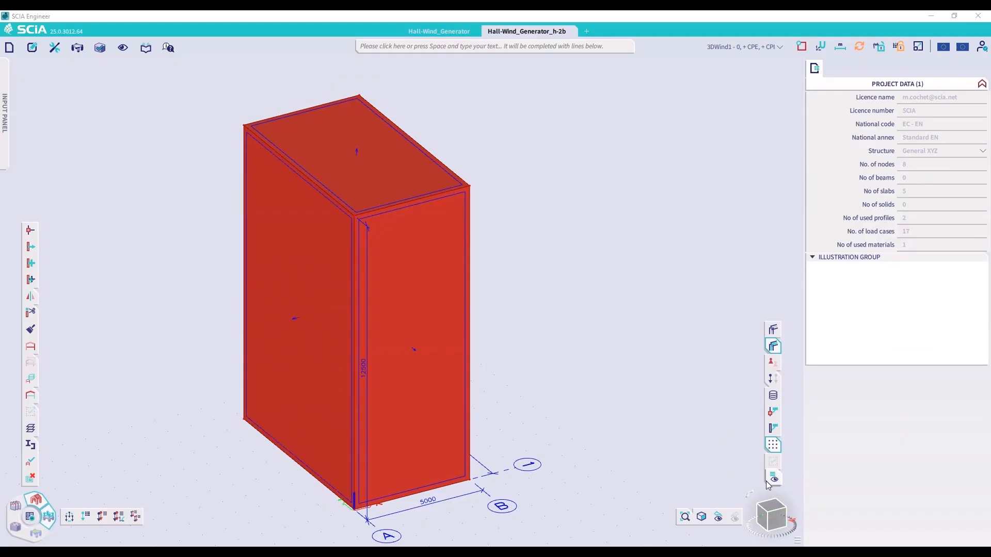
pyautogui.click(768, 502)
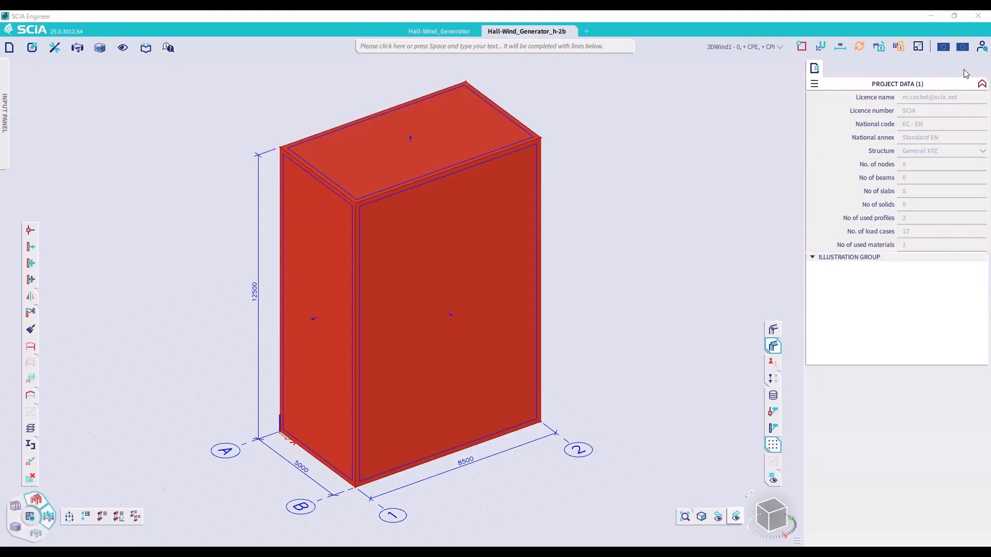
# Enable the correlation between zones D and E in the Standard EN annex's EN 1991-1-4 wind settings and confirm the setup
pyautogui.click(962, 48)
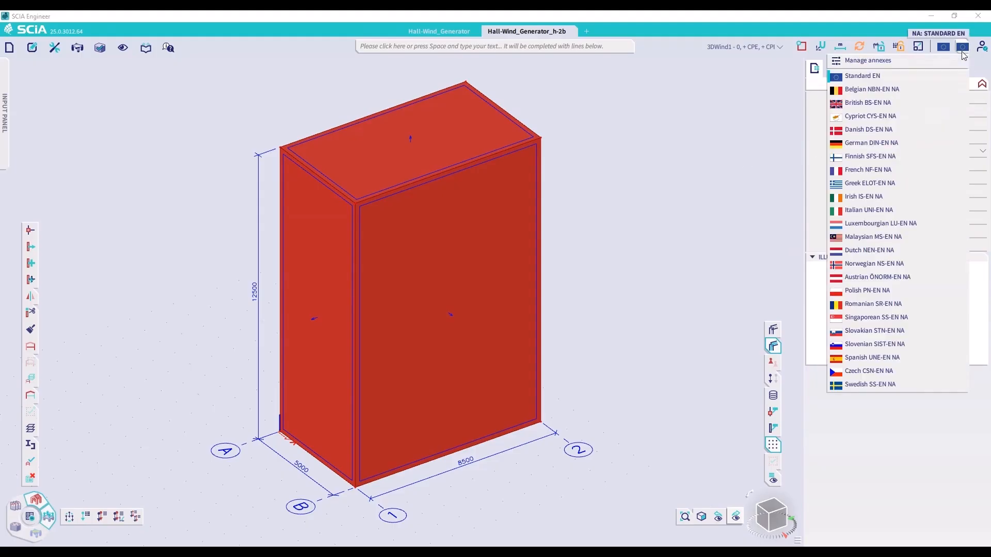
pyautogui.click(918, 63)
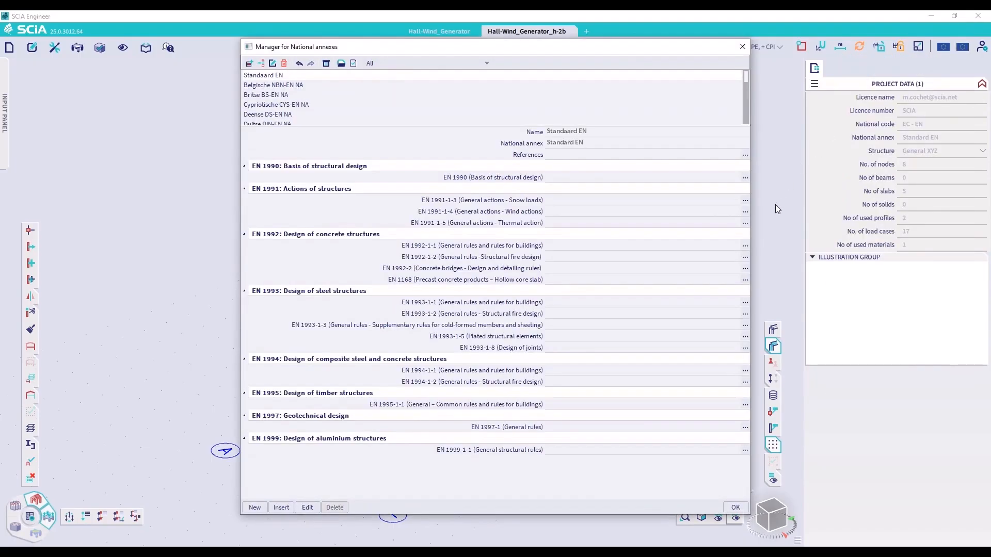
pyautogui.click(745, 212)
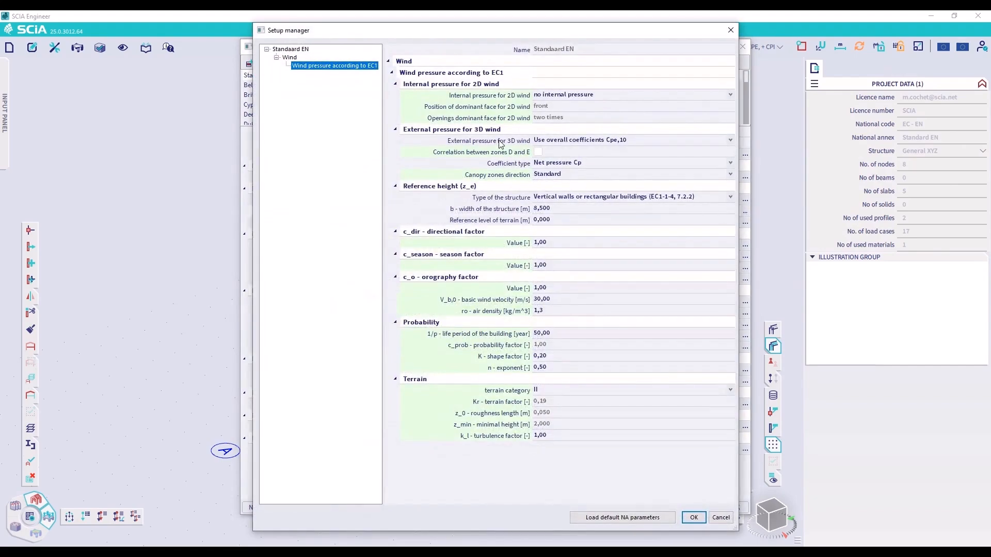
pyautogui.click(539, 152)
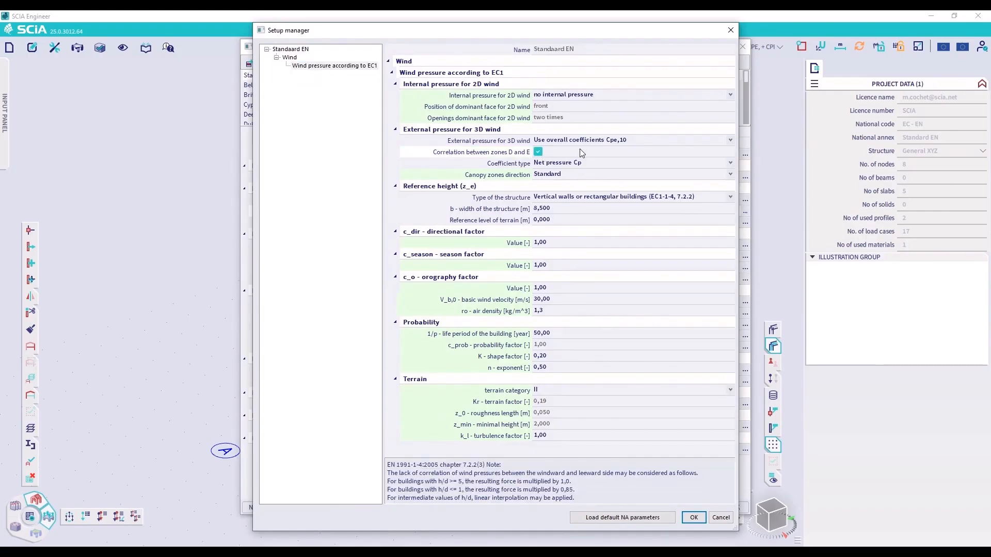
pyautogui.click(564, 206)
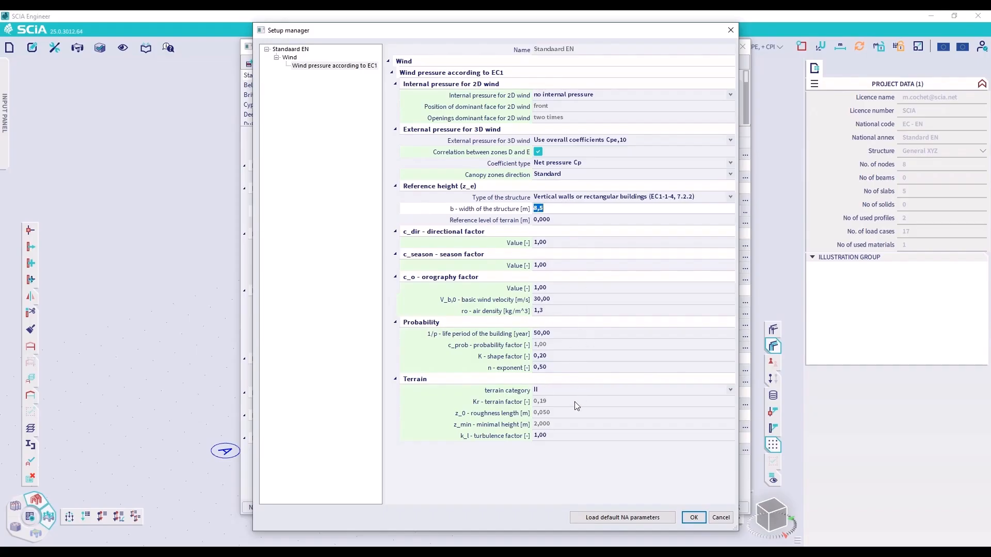
pyautogui.click(693, 518)
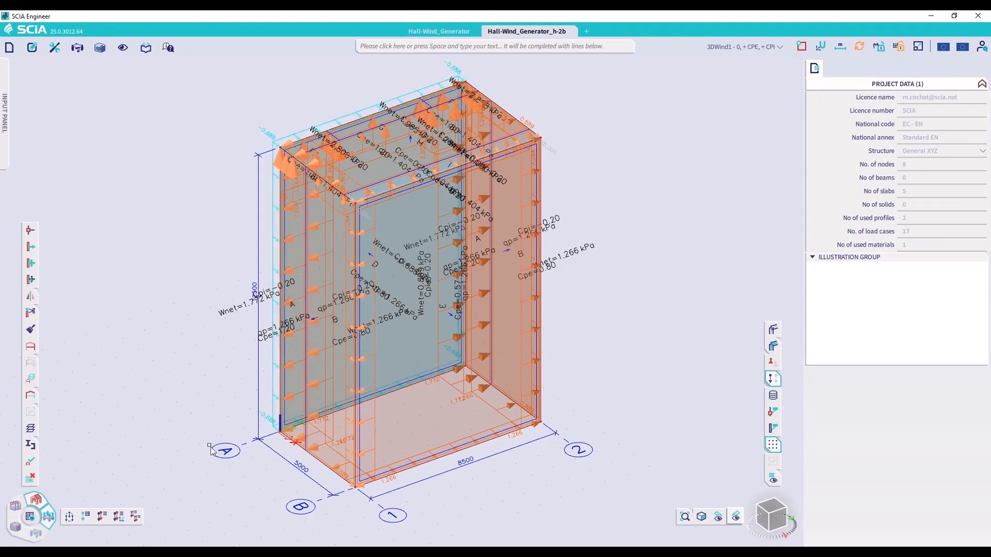
# Run the linear analysis with the mesh calculation for the box model and close the finished calculation report
pyautogui.click(30, 516)
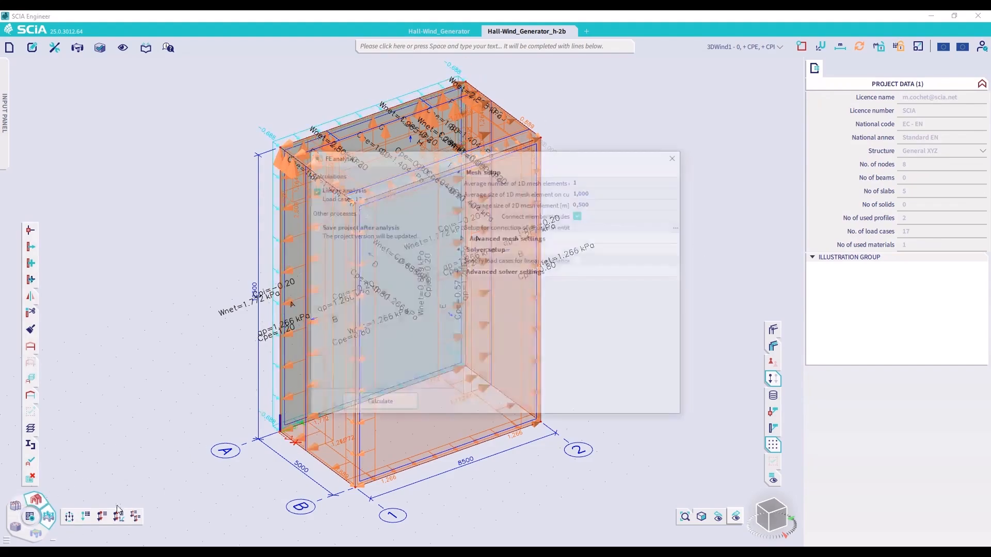
pyautogui.click(377, 405)
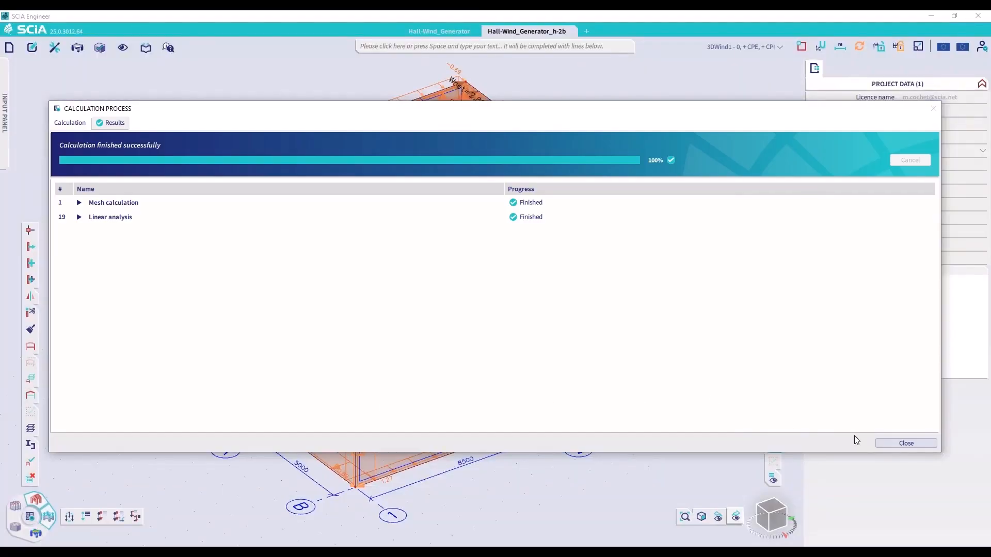
pyautogui.click(906, 443)
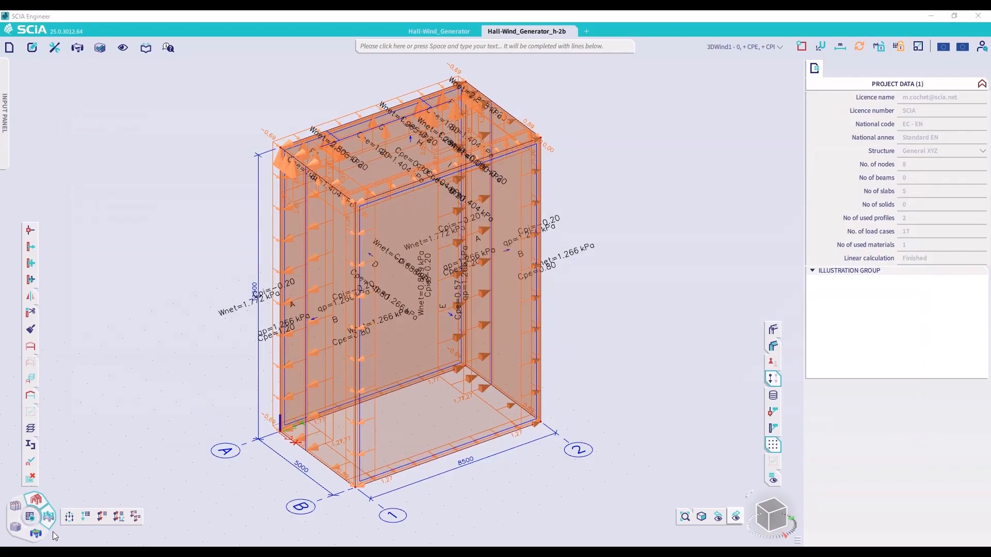
# Open the surface loads results for 2D members and isolate the zone E wall by hiding all other members
pyautogui.click(36, 535)
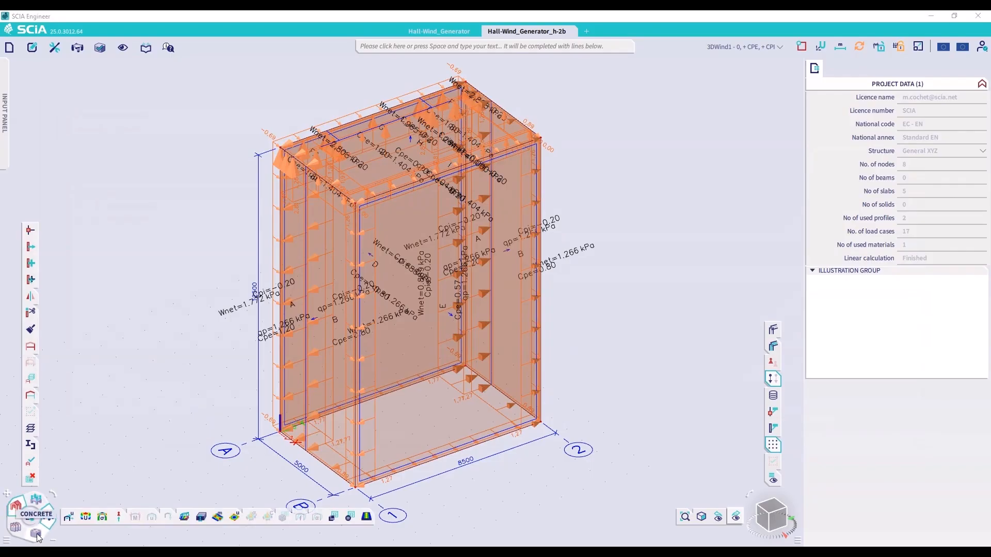
pyautogui.click(186, 522)
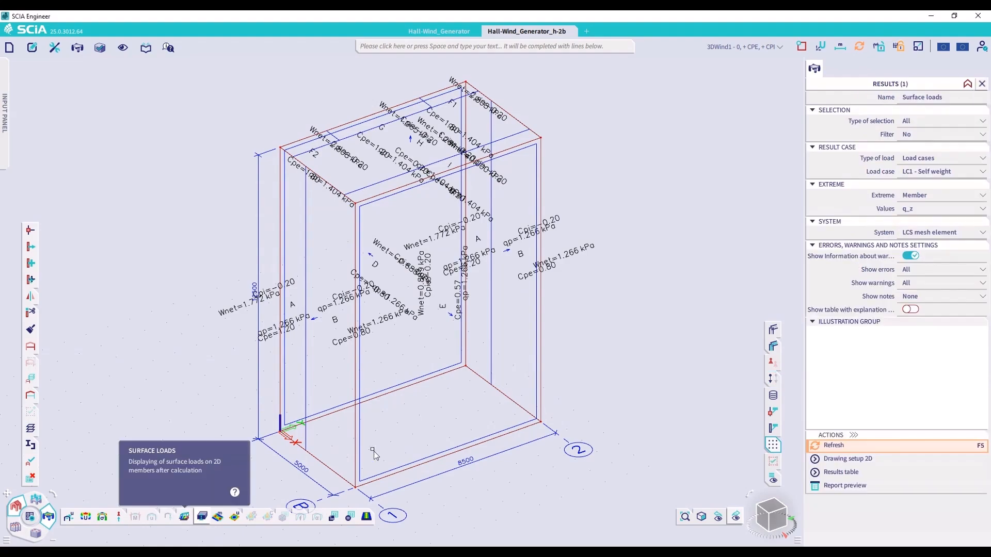
pyautogui.click(435, 447)
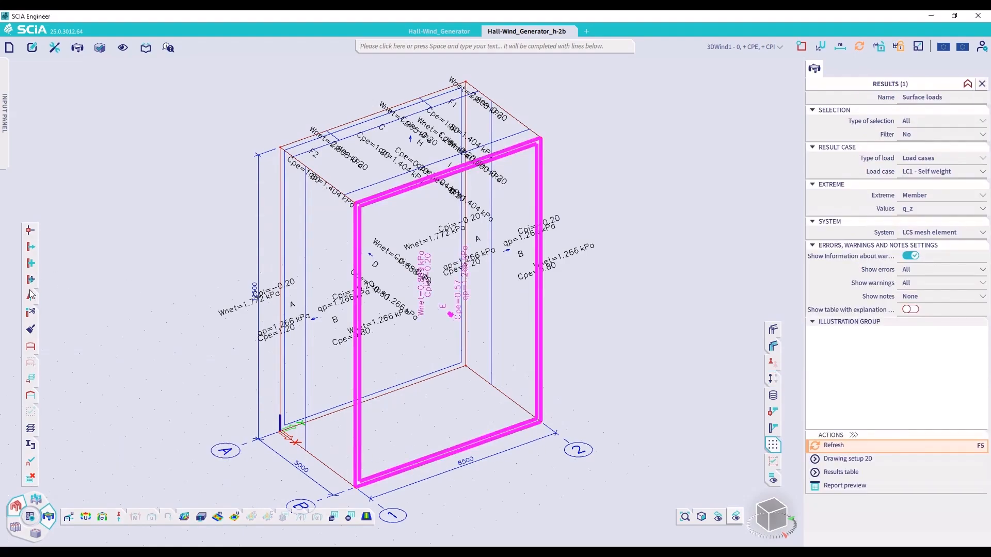
pyautogui.moveTo(31, 365)
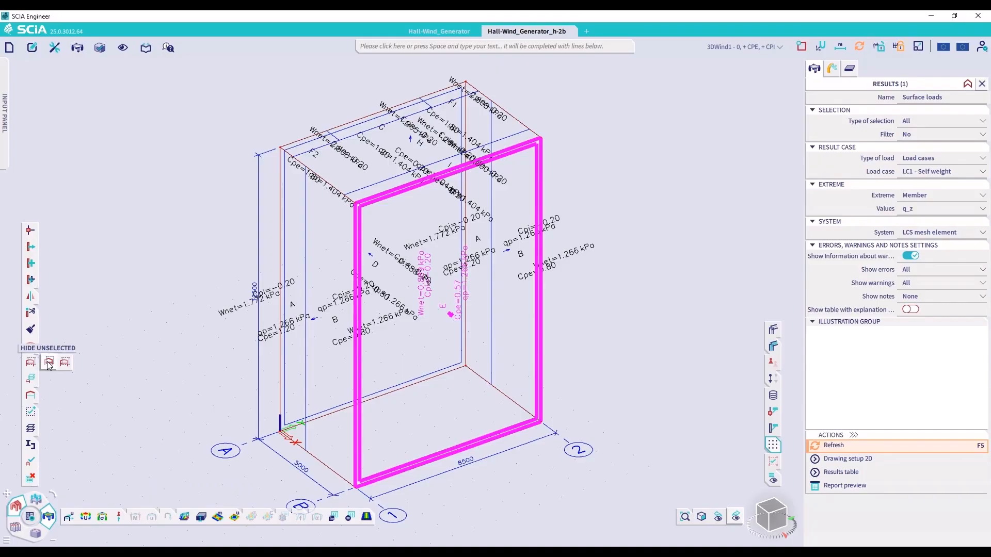
pyautogui.click(49, 365)
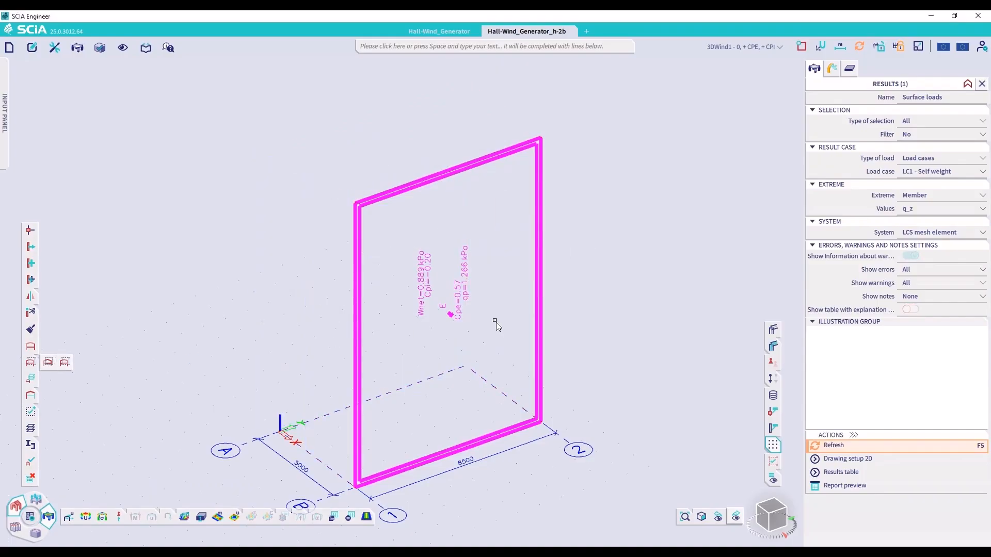
pyautogui.press('Escape')
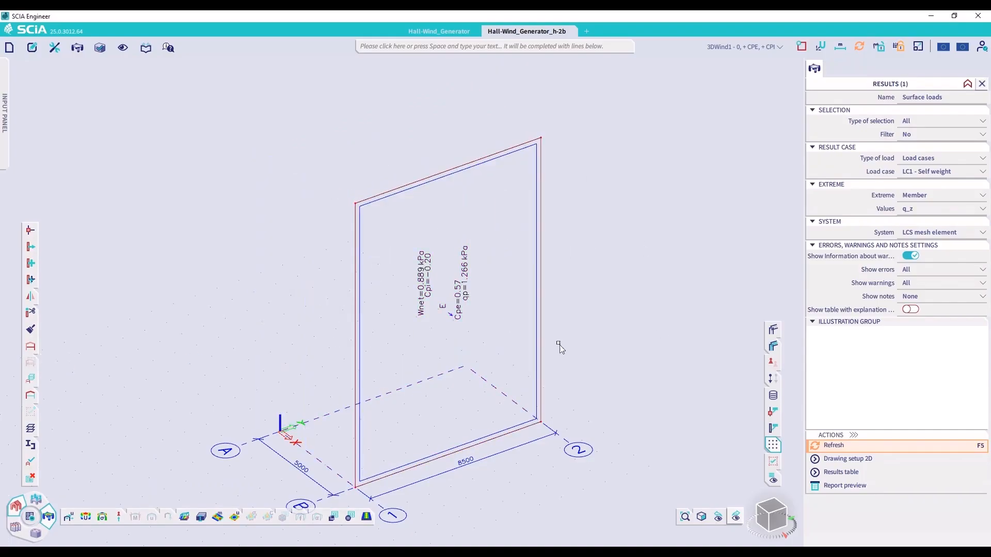
# Display the zone E wall's q_z surface loads for load case 3DWind1 - 0, + CPE, + CPI and compare them with the generated wind load
pyautogui.moveTo(780, 352)
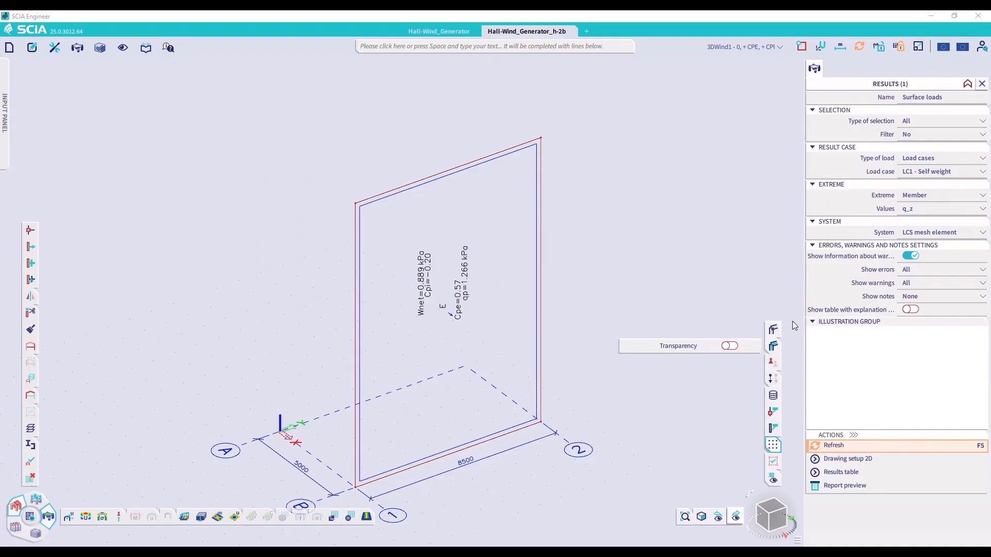
pyautogui.click(944, 170)
pyautogui.click(939, 191)
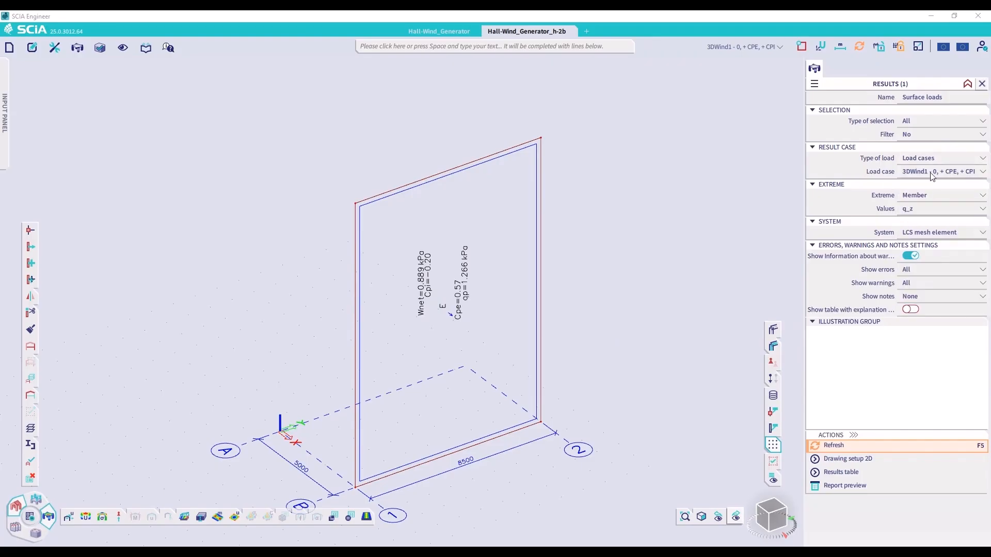
pyautogui.click(779, 377)
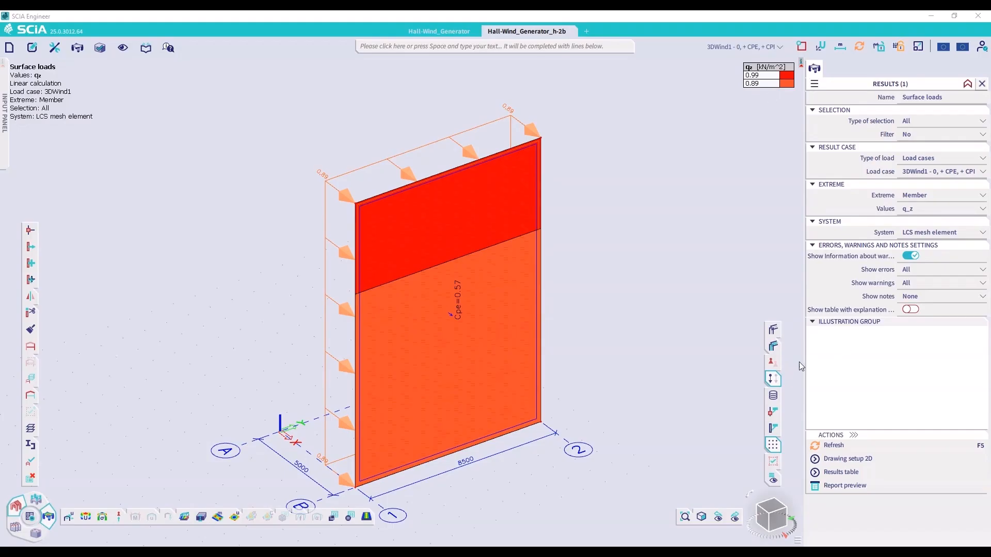
pyautogui.click(773, 378)
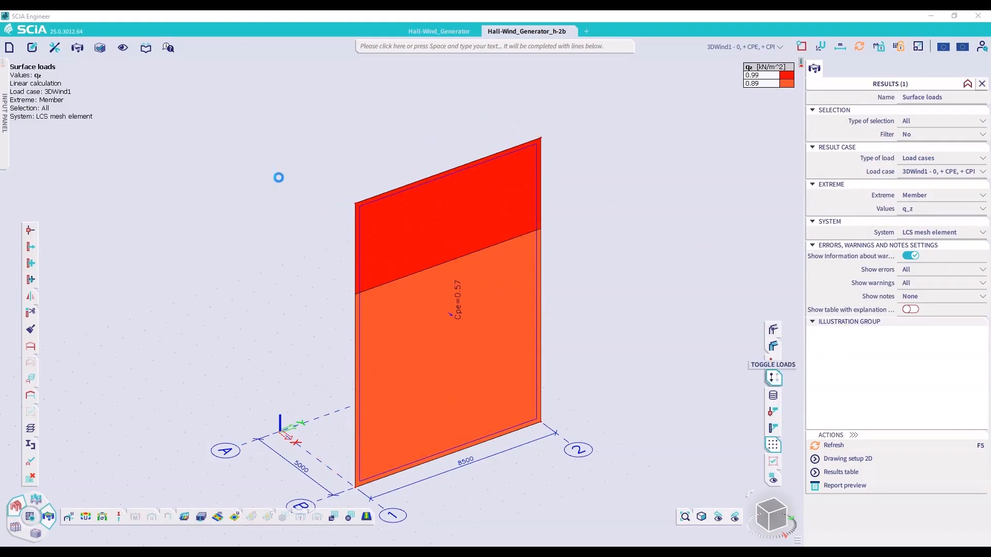
# Show the whole box model again and raise its four roof nodes to Z = 20 m
pyautogui.click(32, 347)
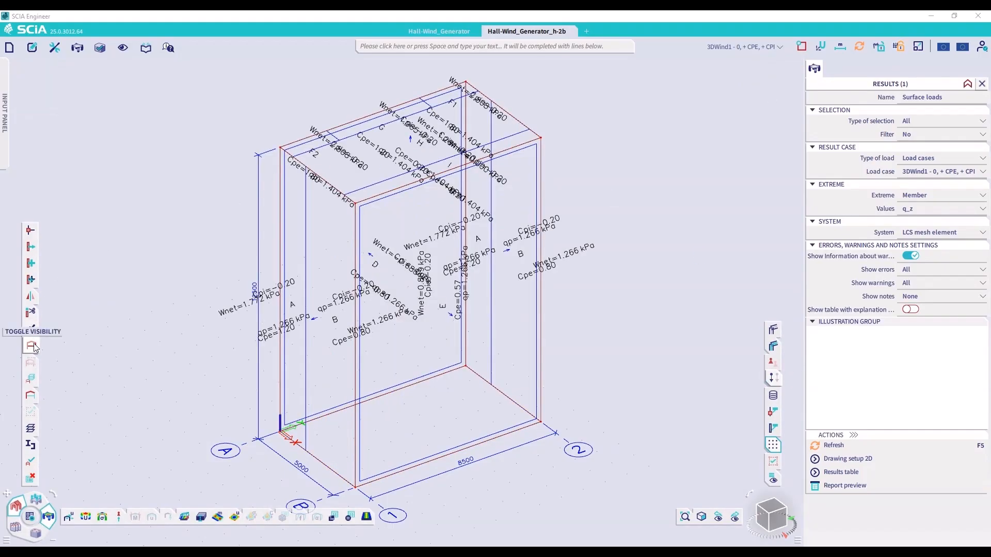
pyautogui.moveTo(221, 73); pyautogui.dragTo(597, 241)
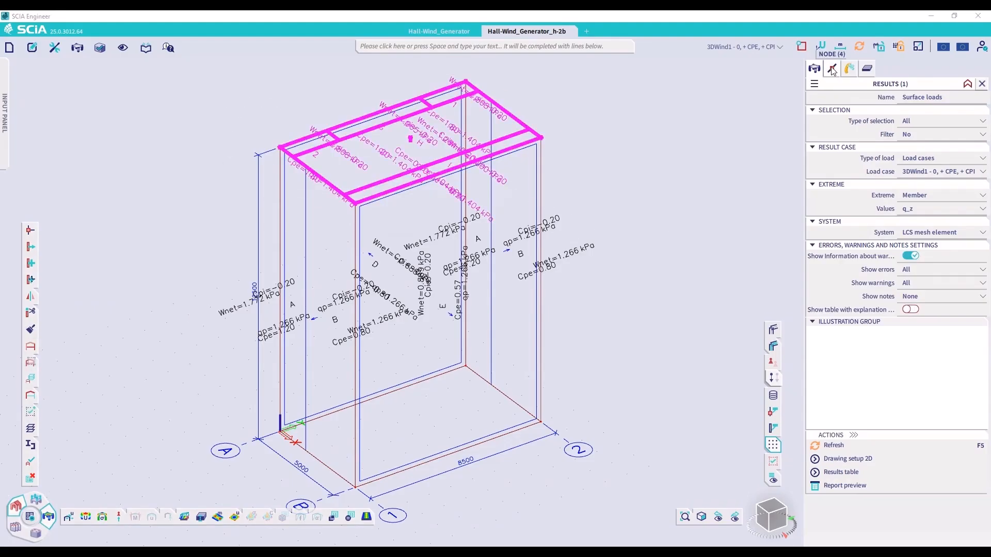
pyautogui.click(832, 69)
pyautogui.click(913, 152)
pyautogui.doubleClick(914, 153)
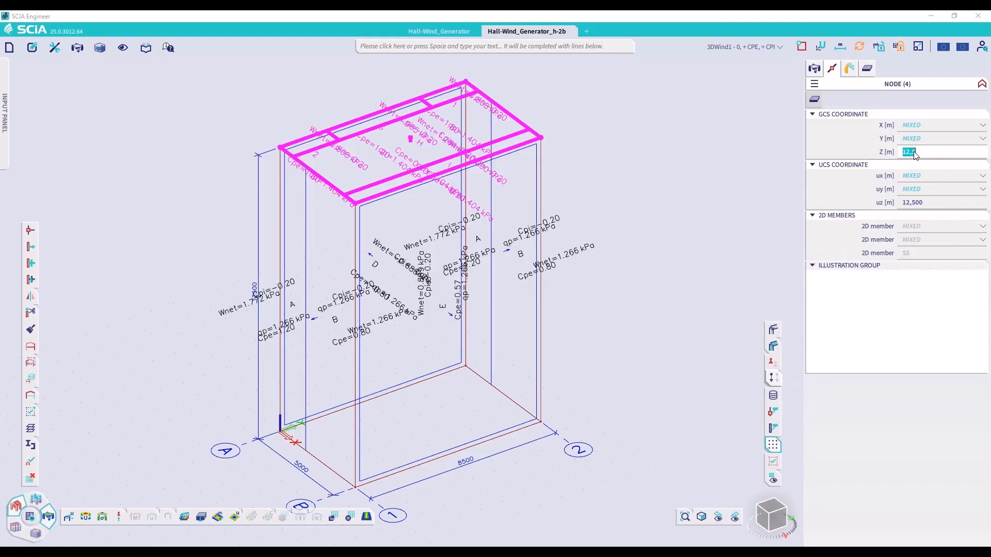
pyautogui.write('20')
pyautogui.press('Return')
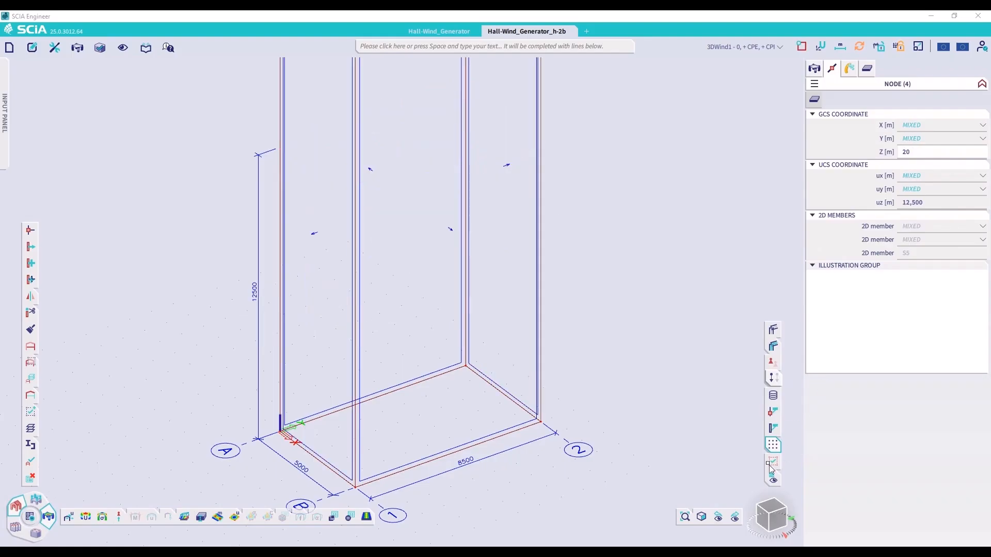
pyautogui.click(685, 516)
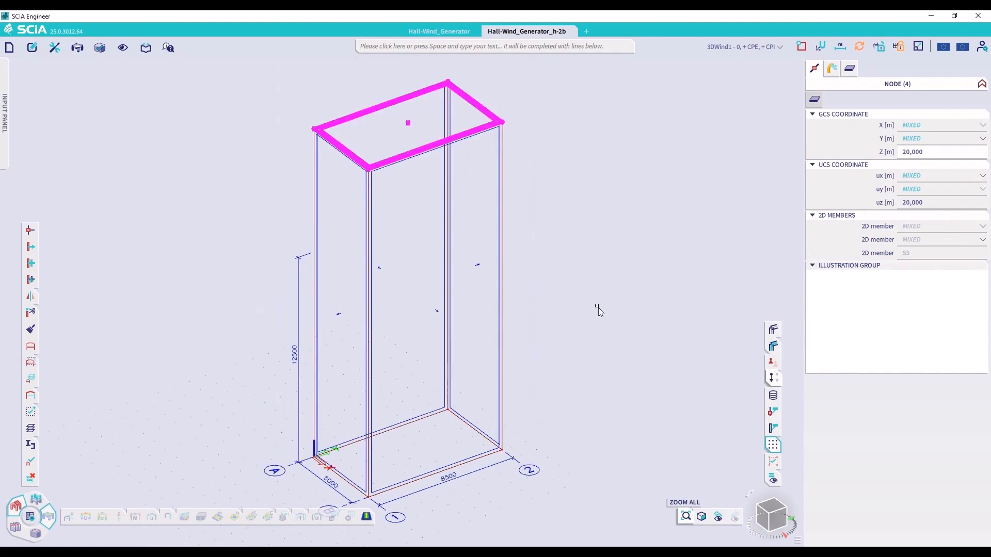
pyautogui.press('Escape')
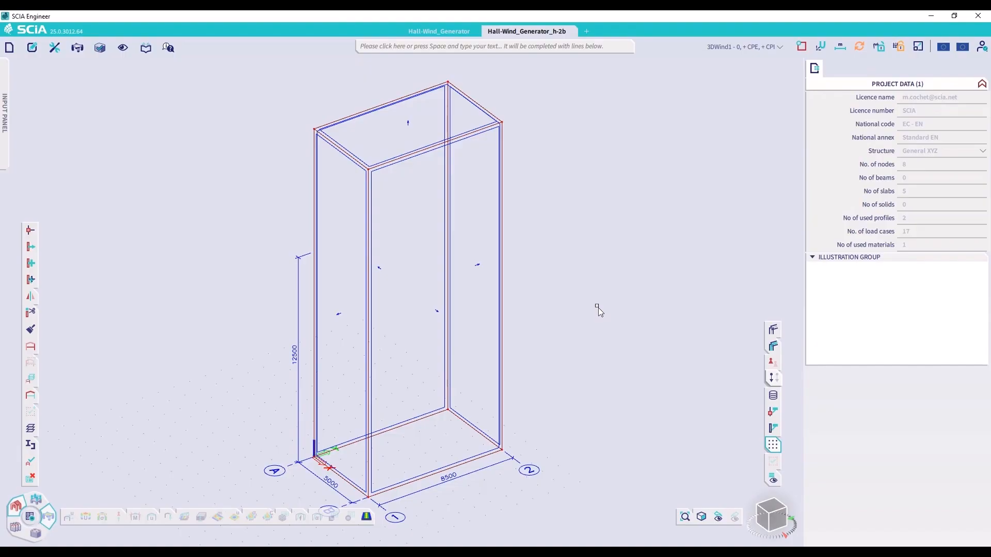
# Run the 3D Wind Generator again with the existing load cases to regenerate the wind loads on the taller box
pyautogui.click(609, 48)
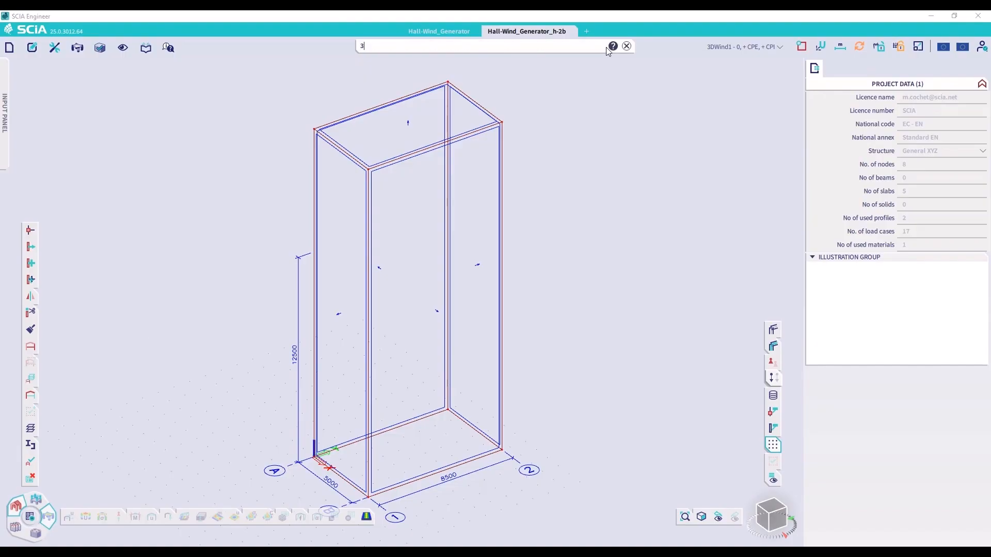
pyautogui.write('3D deformations')
pyautogui.click(393, 101)
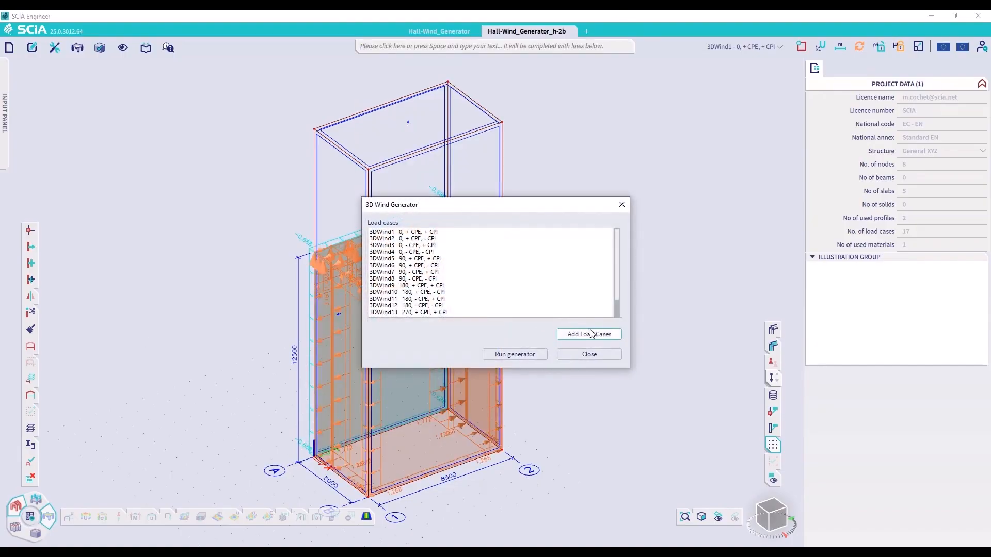
pyautogui.click(526, 352)
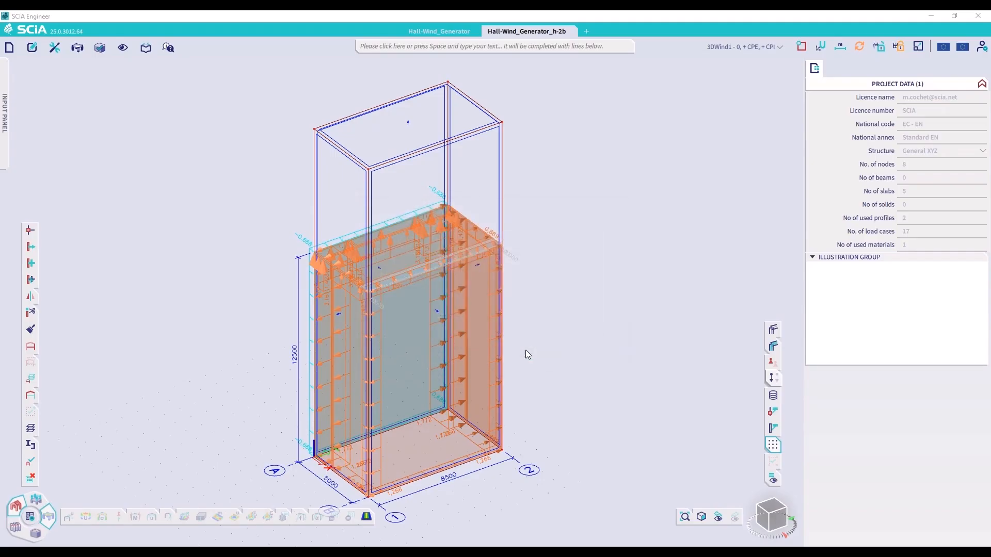
pyautogui.click(559, 324)
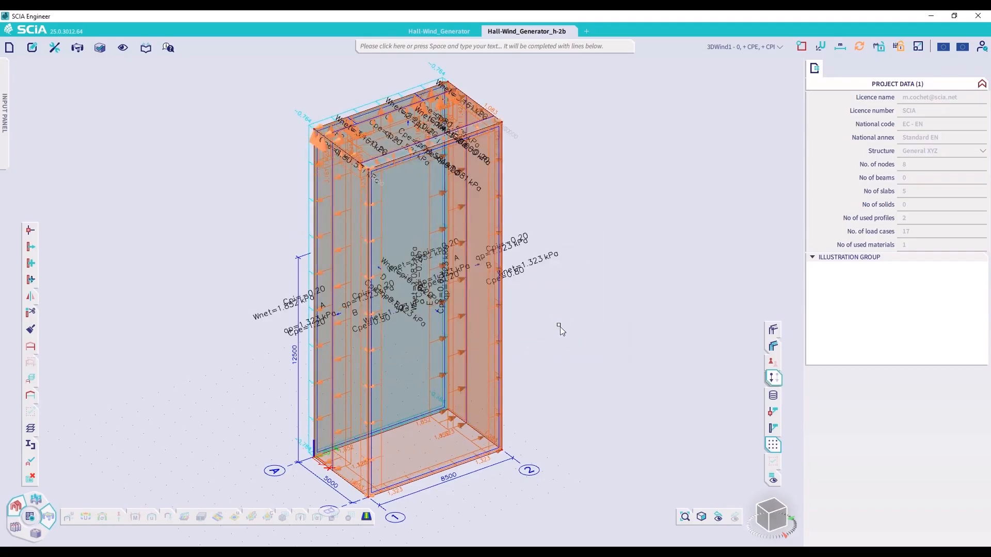
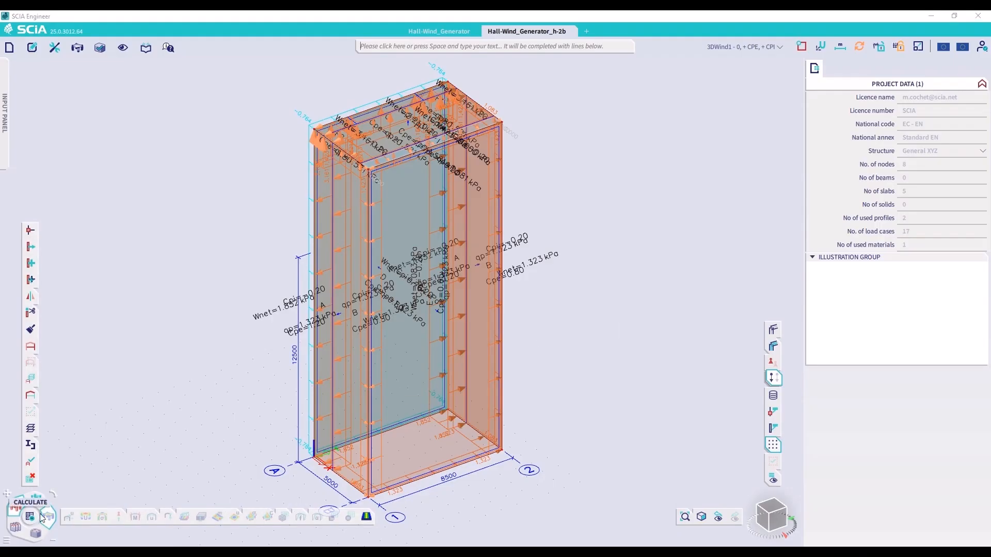
# Run the mesh and linear analysis calculation for the 20 m tall box
pyautogui.click(34, 515)
pyautogui.click(361, 407)
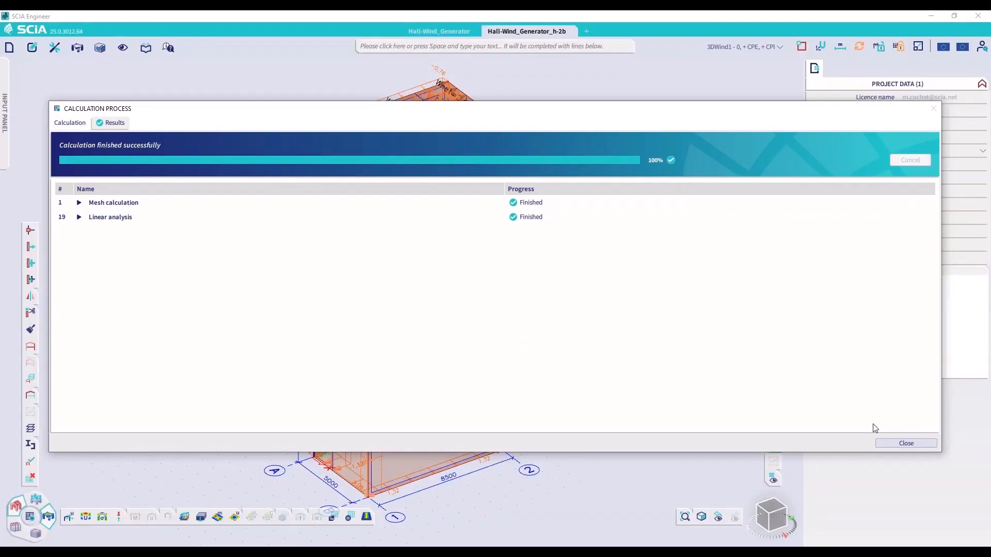
pyautogui.click(883, 443)
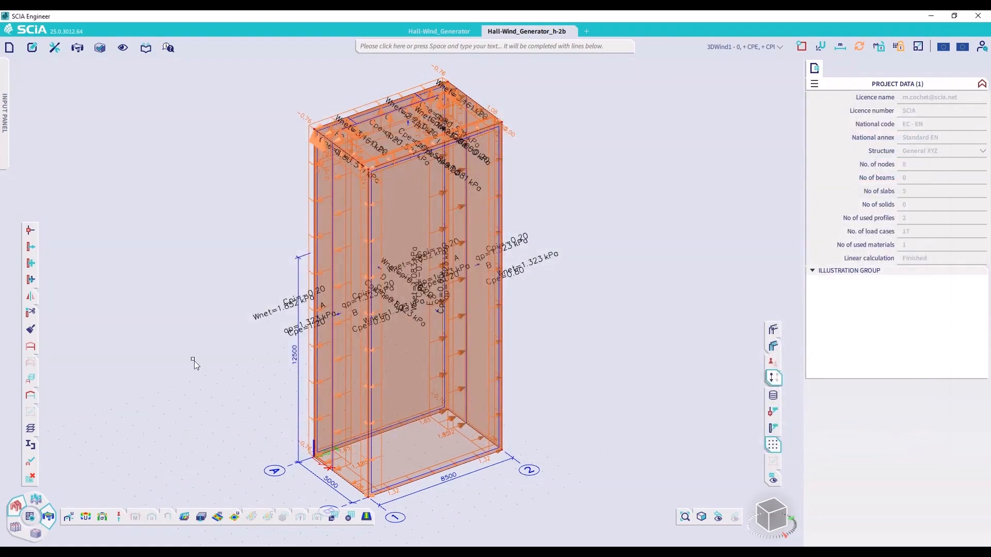
# Isolate the zone E wall and display its q_z surface loads for 3DWind1 - 0, + CPE, + CPI together with the applied loads
pyautogui.click(32, 348)
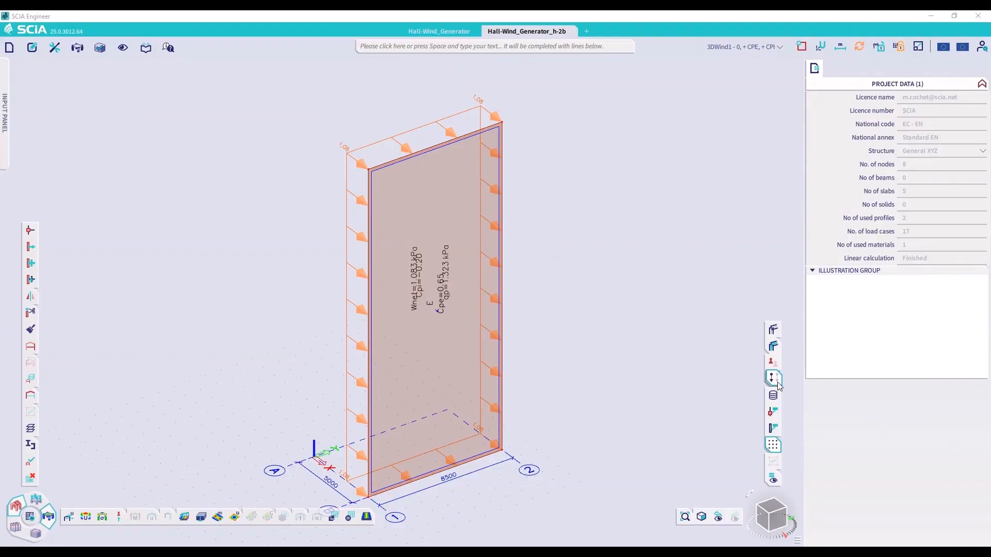
pyautogui.click(184, 517)
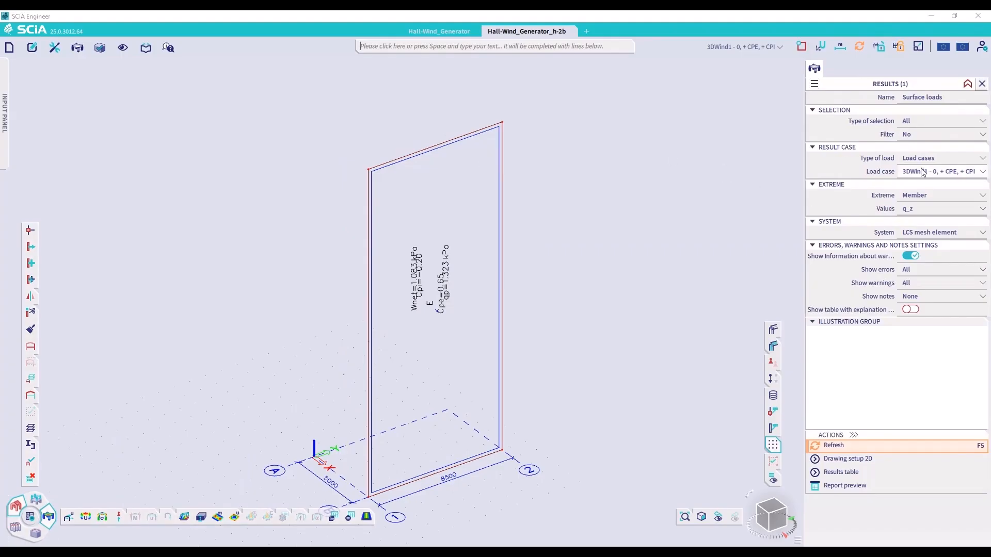
pyautogui.click(875, 449)
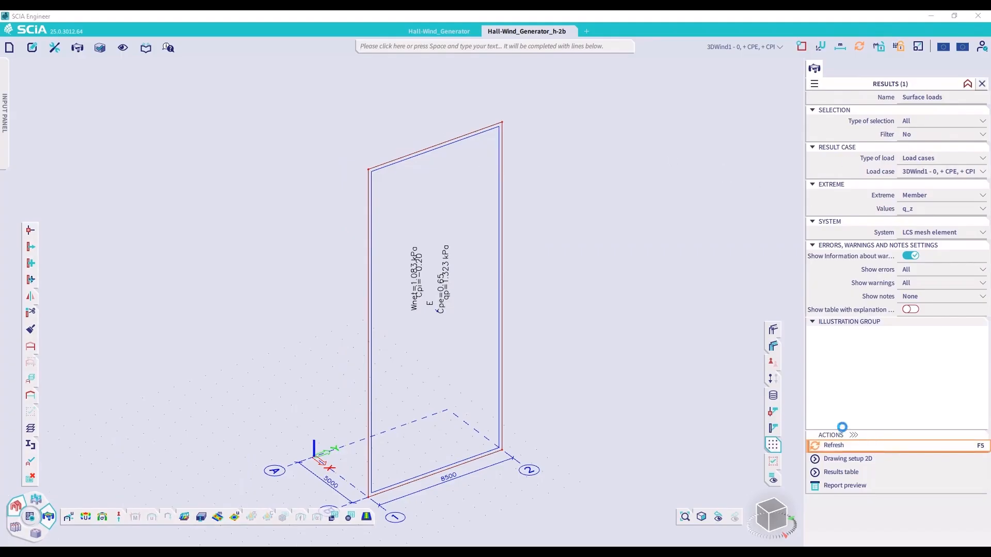
pyautogui.click(773, 378)
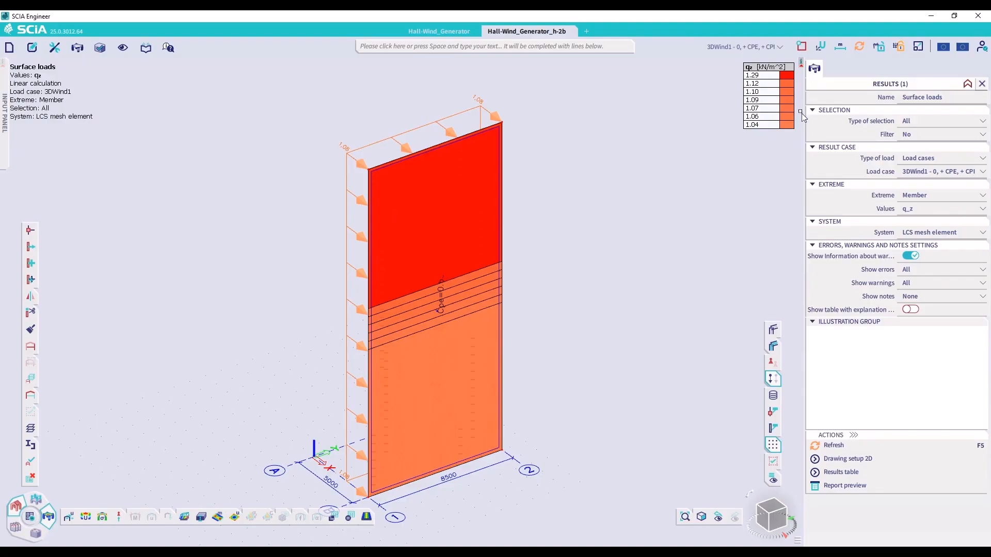
# Switch the 2D results drawing style to Smooth and refresh the zone E wall's surface loads
pyautogui.click(850, 460)
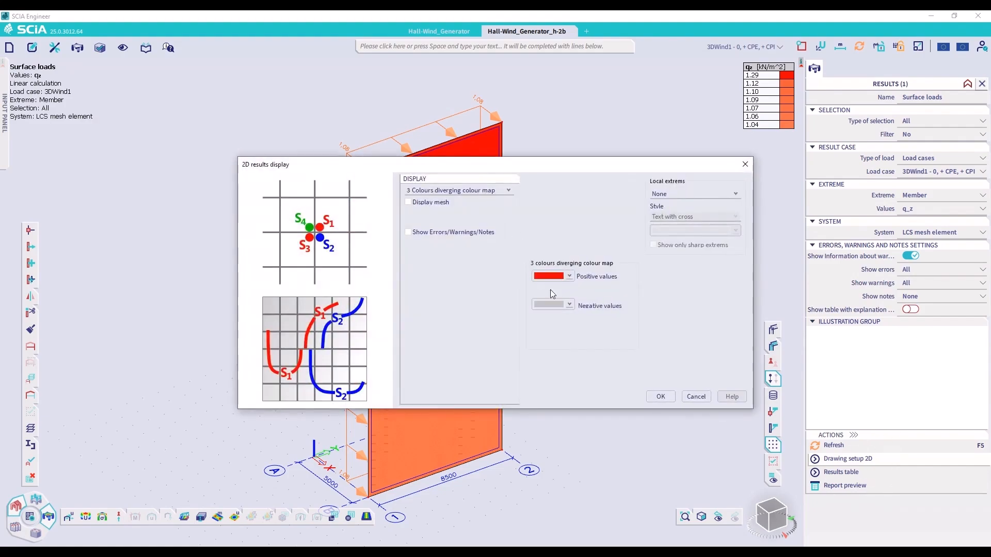
pyautogui.click(492, 194)
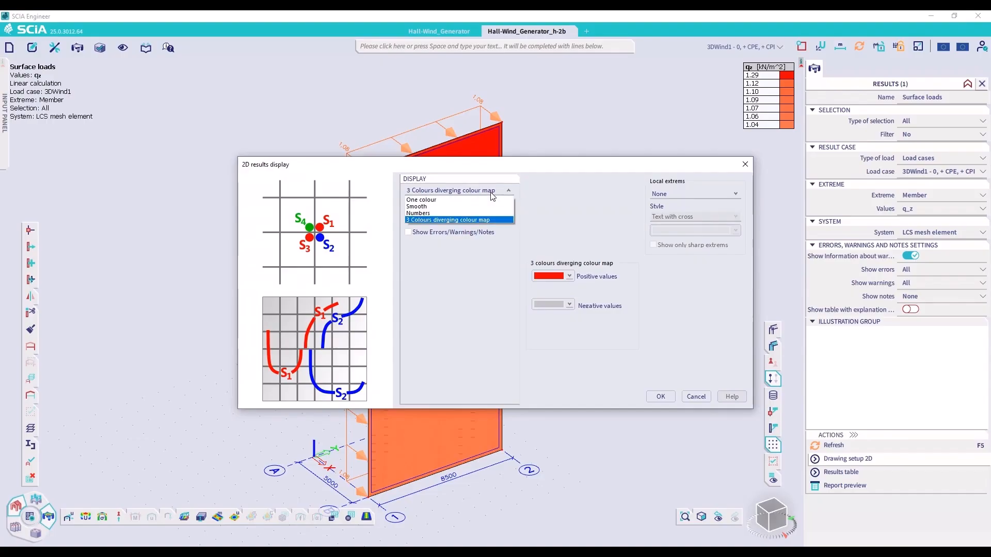
pyautogui.click(419, 206)
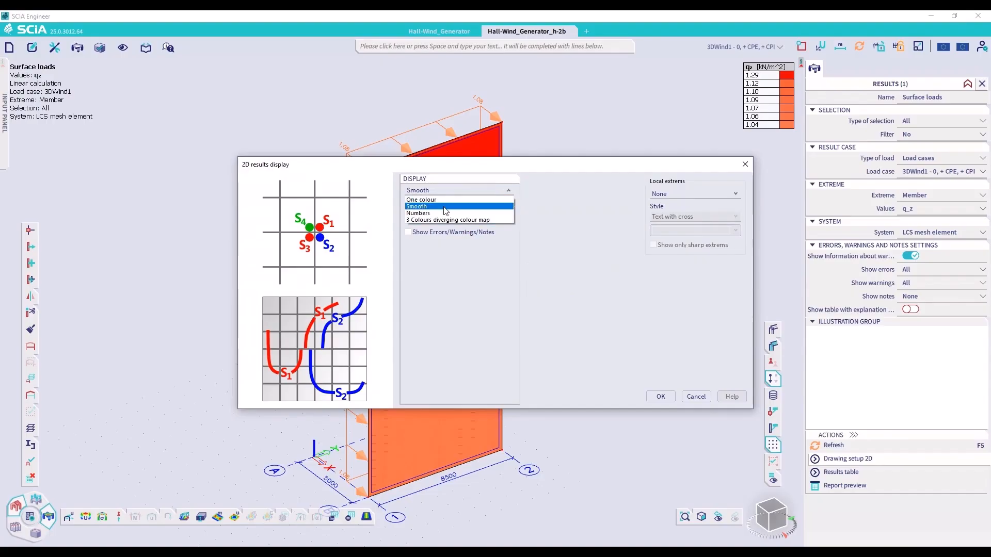
pyautogui.click(650, 398)
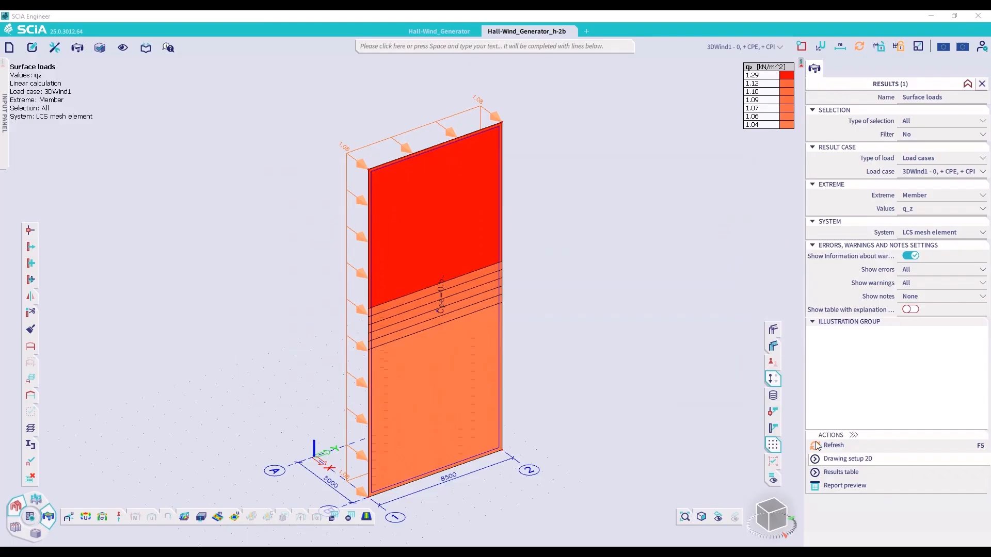
pyautogui.click(842, 445)
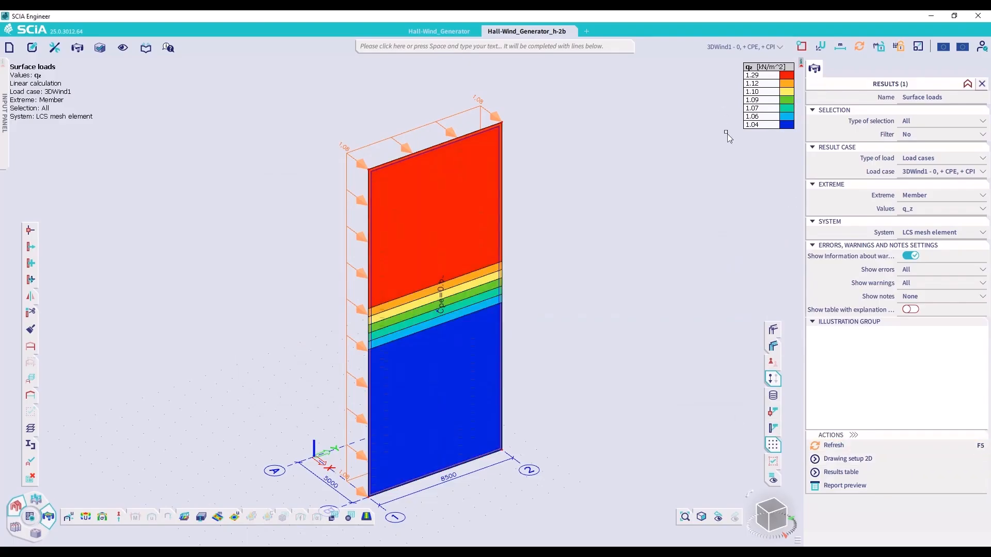
pyautogui.press('ctrl')
pyautogui.click(87, 548)
pyautogui.click(963, 48)
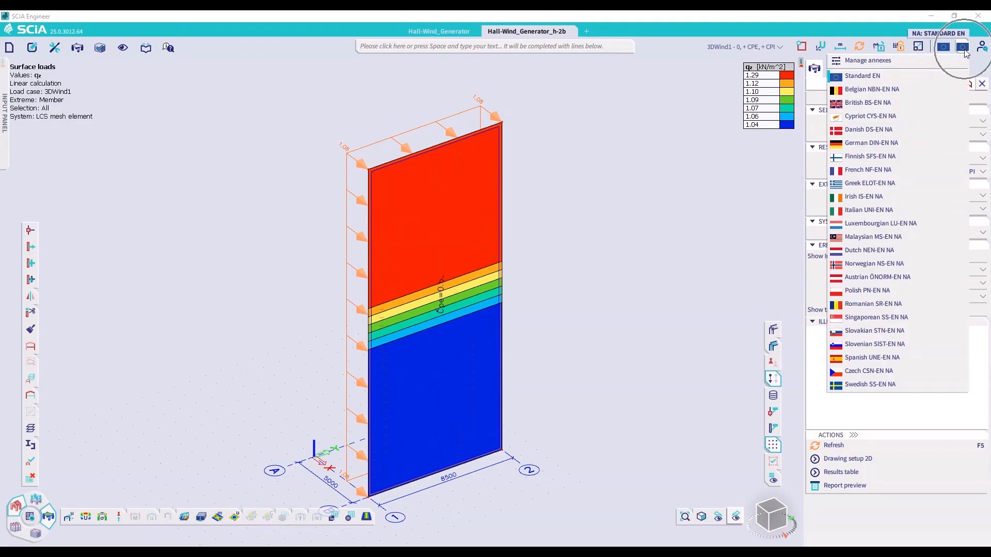
pyautogui.click(717, 147)
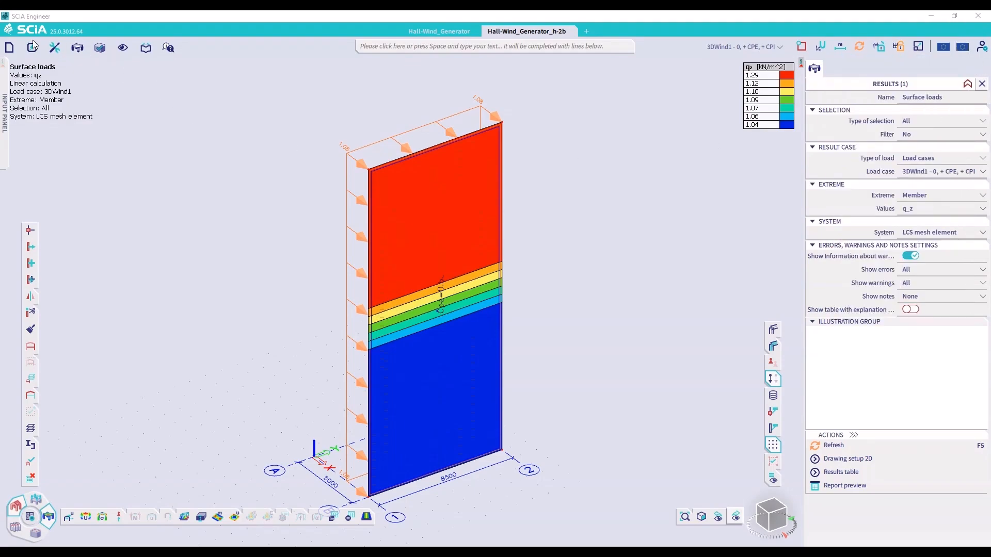
# Change the project's wind load action from code-based to user defined in the project settings
pyautogui.click(9, 48)
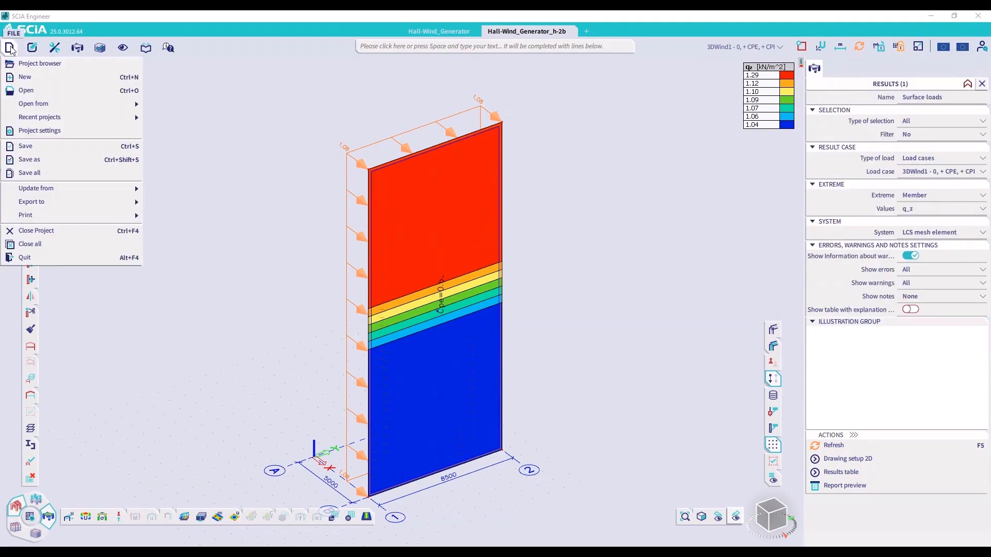
pyautogui.click(48, 130)
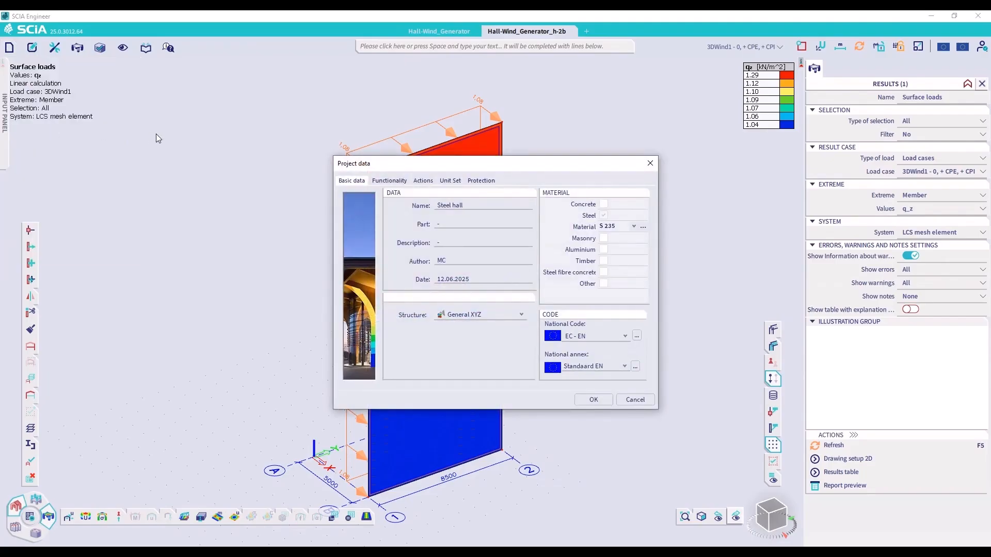
pyautogui.click(422, 181)
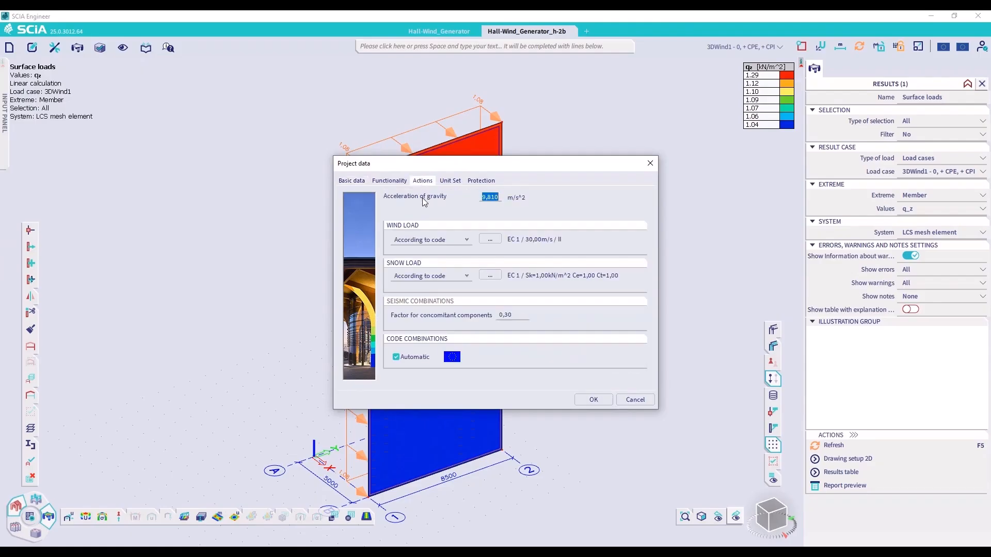
pyautogui.click(437, 241)
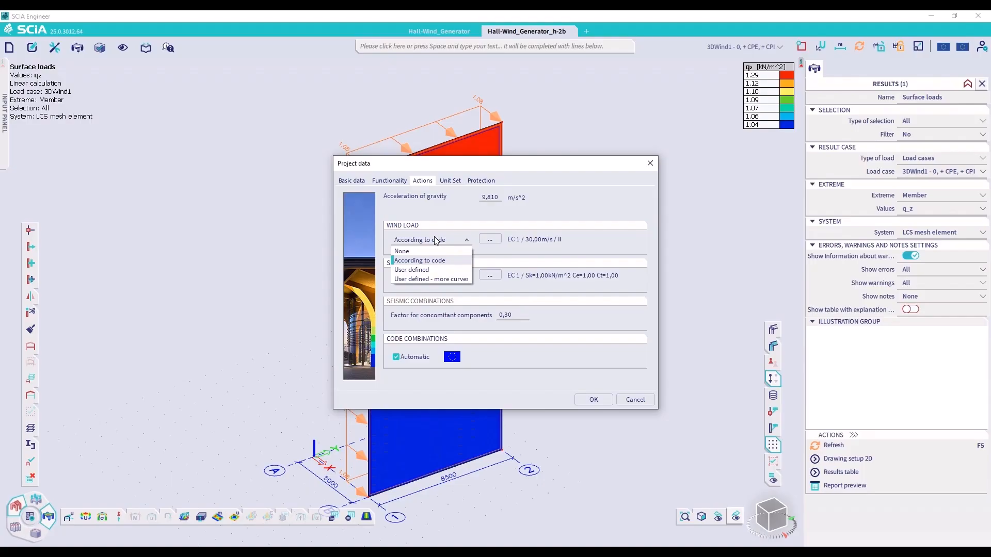
pyautogui.click(435, 268)
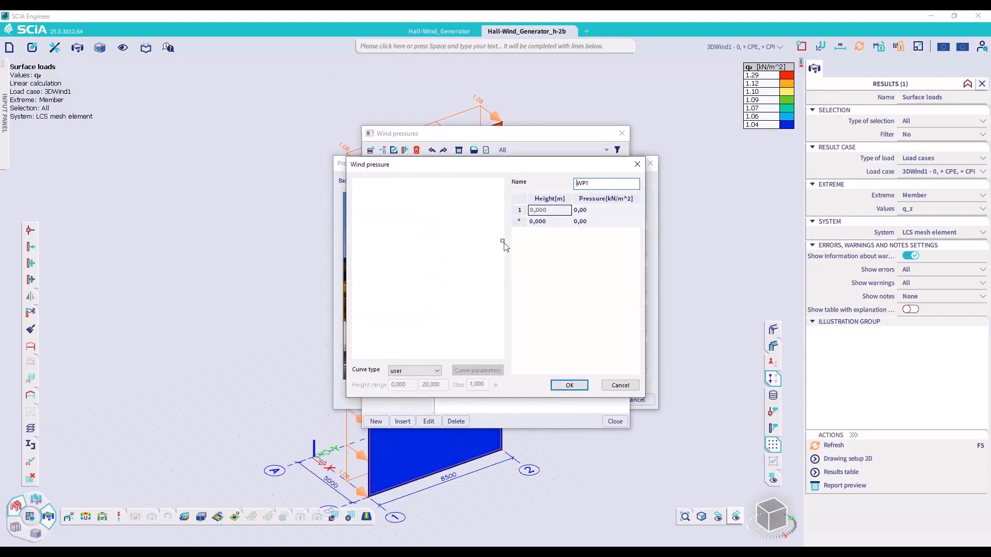
# Enter a pressure of 1.1 kN/m² at heights 0 m and 1 m for wind pressure curve WP1
pyautogui.click(549, 221)
pyautogui.write('1')
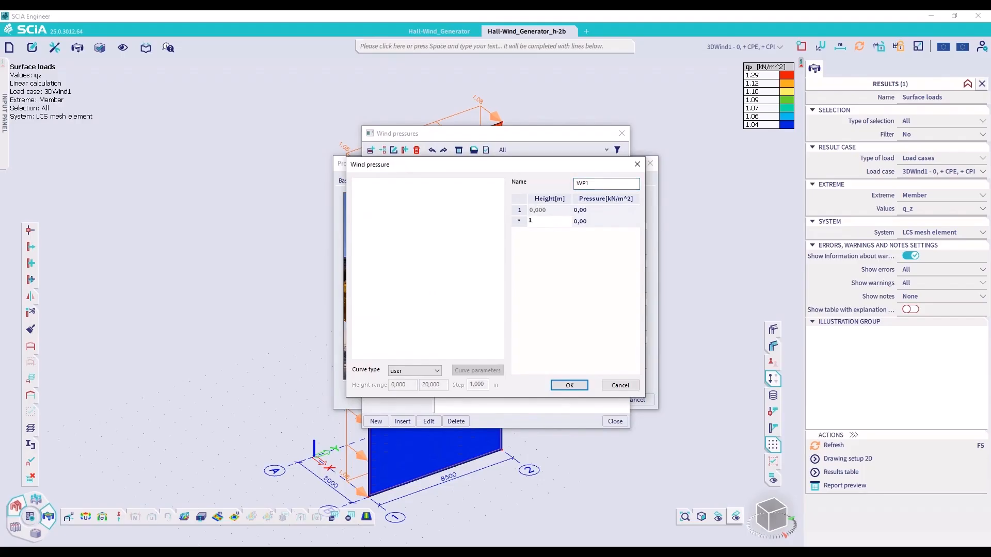
pyautogui.press('Return')
pyautogui.click(588, 220)
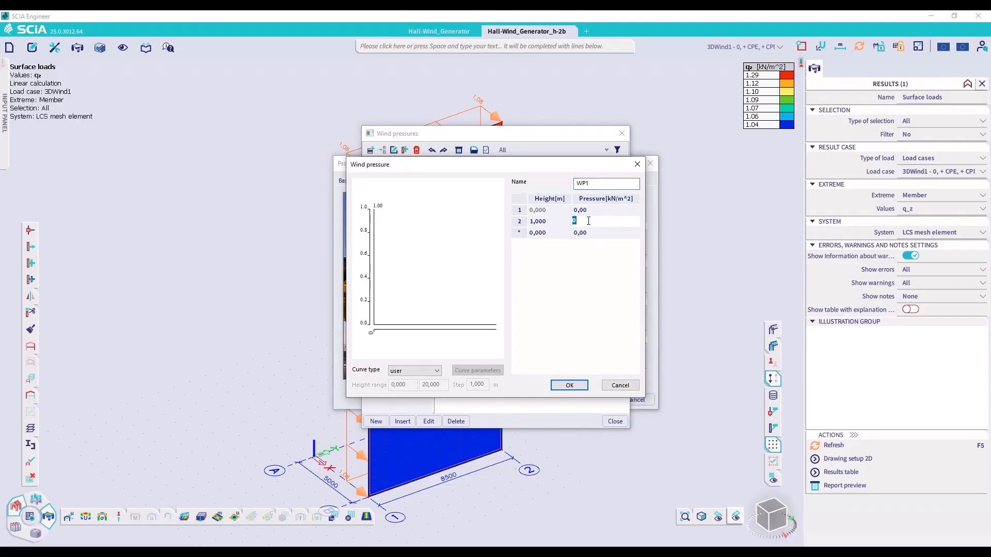
pyautogui.press('BackSpace')
pyautogui.press('Return')
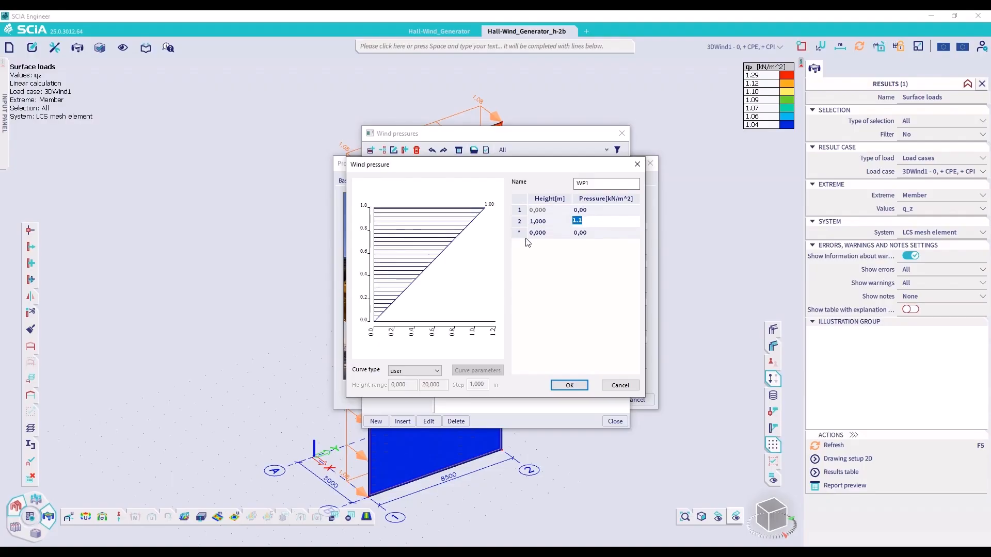
pyautogui.click(581, 210)
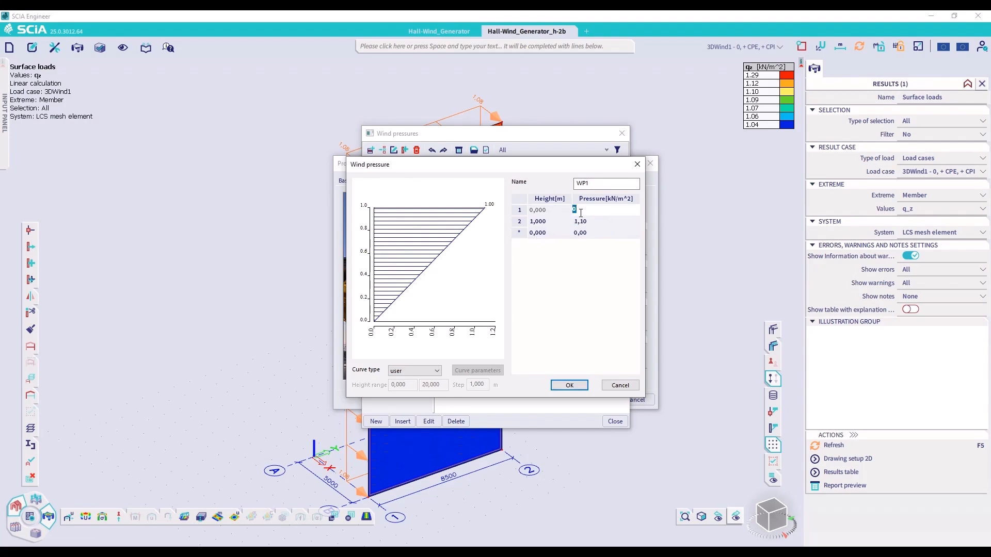
pyautogui.write('1.1')
pyautogui.press('Return')
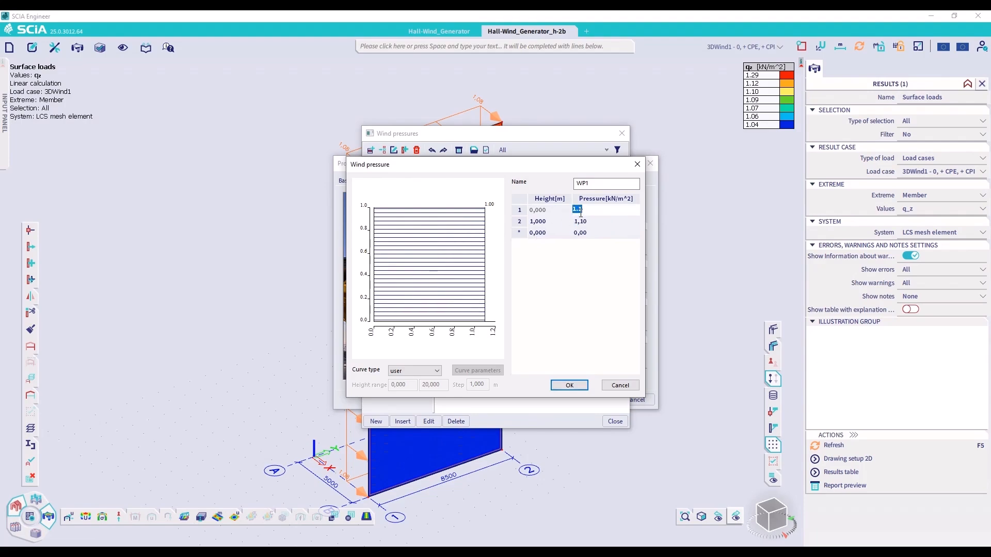
# Add points at heights 1.01 m and 20 m with a pressure of 1.3 kN/m² to curve WP1
pyautogui.click(551, 233)
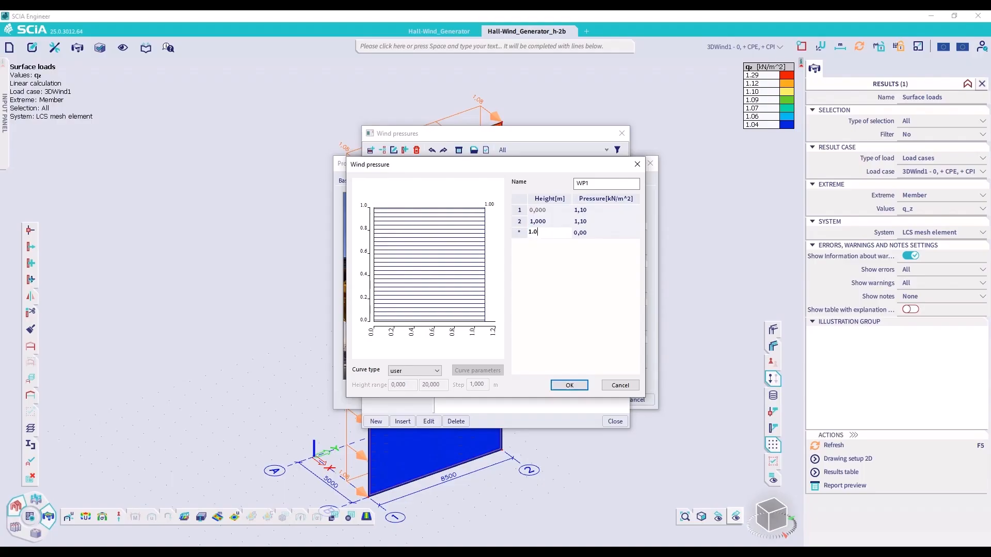
pyautogui.click(602, 233)
pyautogui.write('1.3')
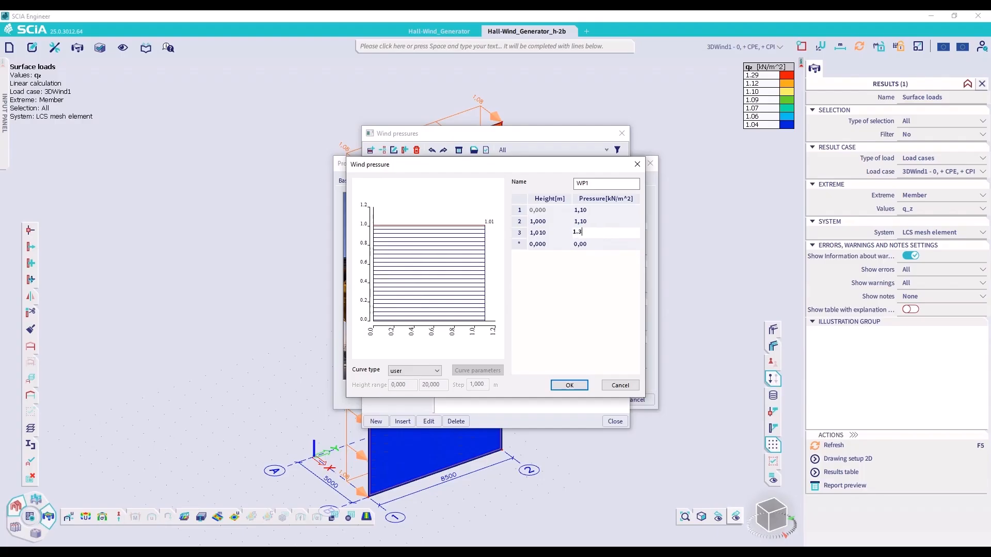
pyautogui.press('Return')
pyautogui.click(559, 245)
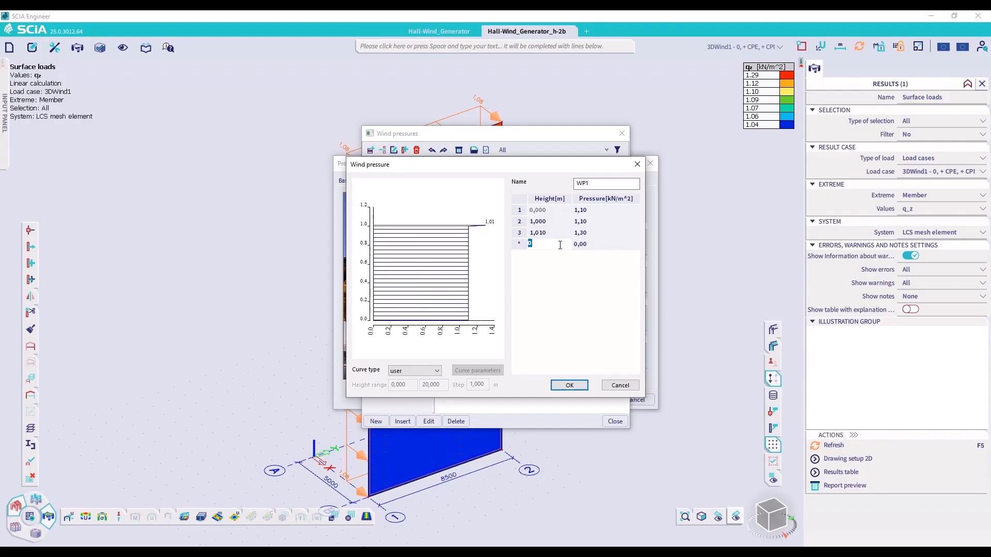
pyautogui.write('2')
pyautogui.press('Return')
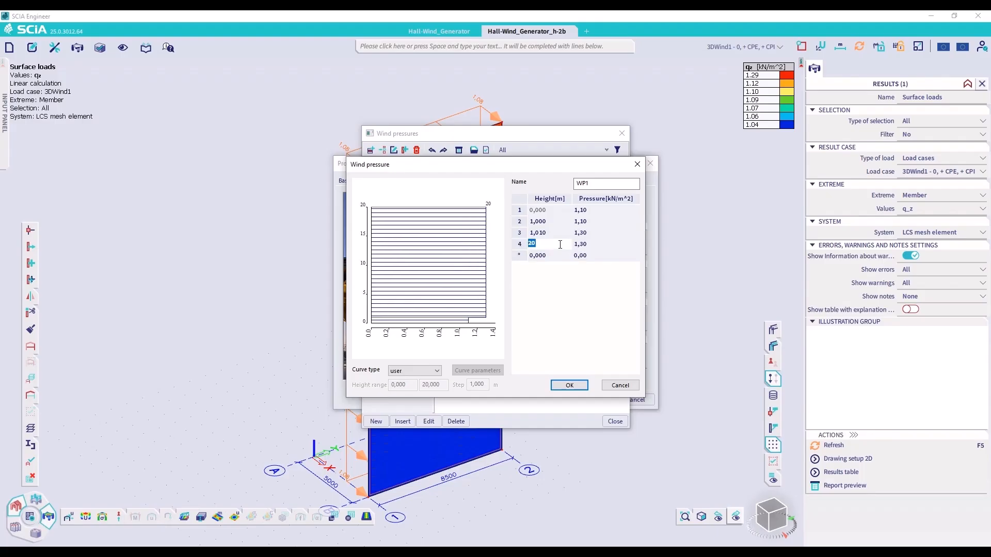
pyautogui.click(592, 257)
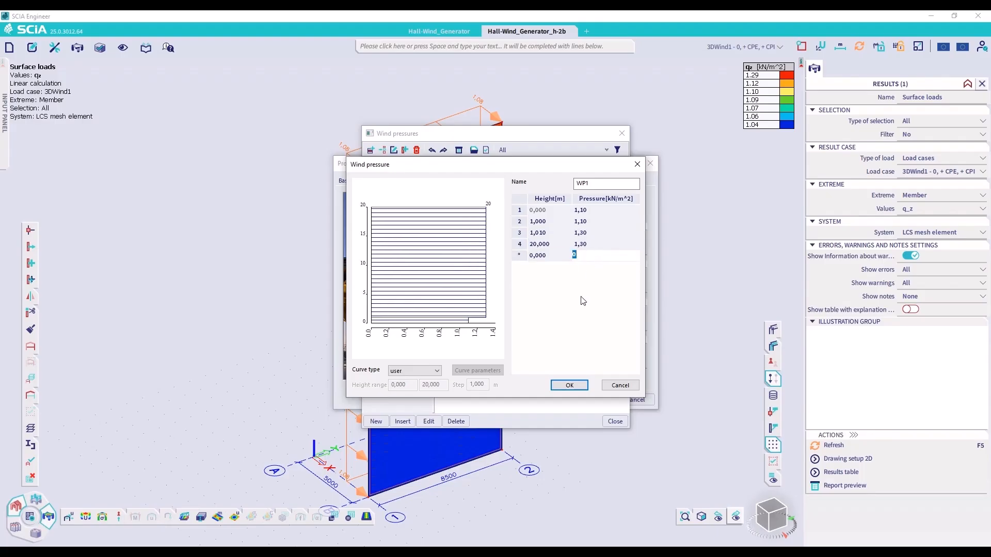
# Set the third point's height to 10.01 m and the second point's height to 10 m on curve WP1
pyautogui.click(552, 232)
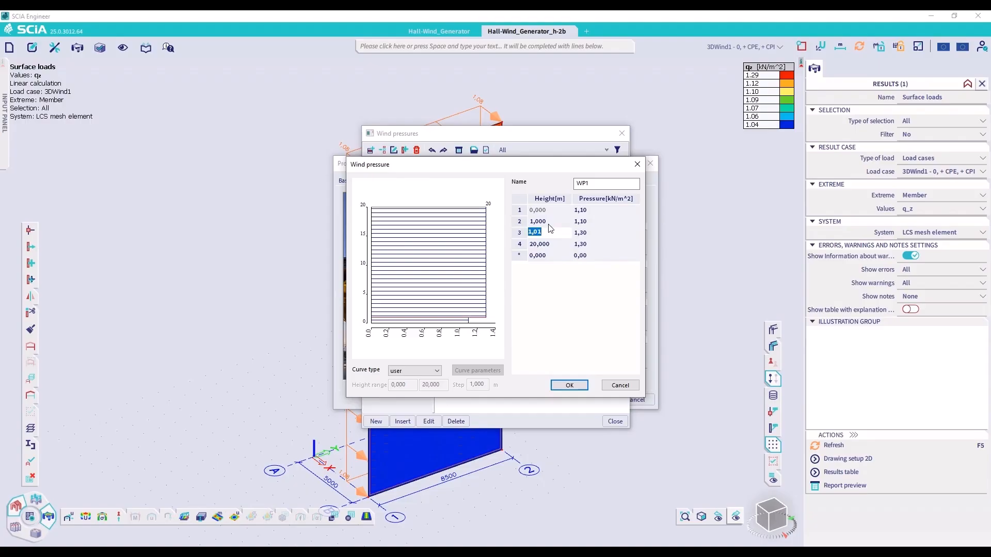
pyautogui.write('10.01')
pyautogui.press('Return')
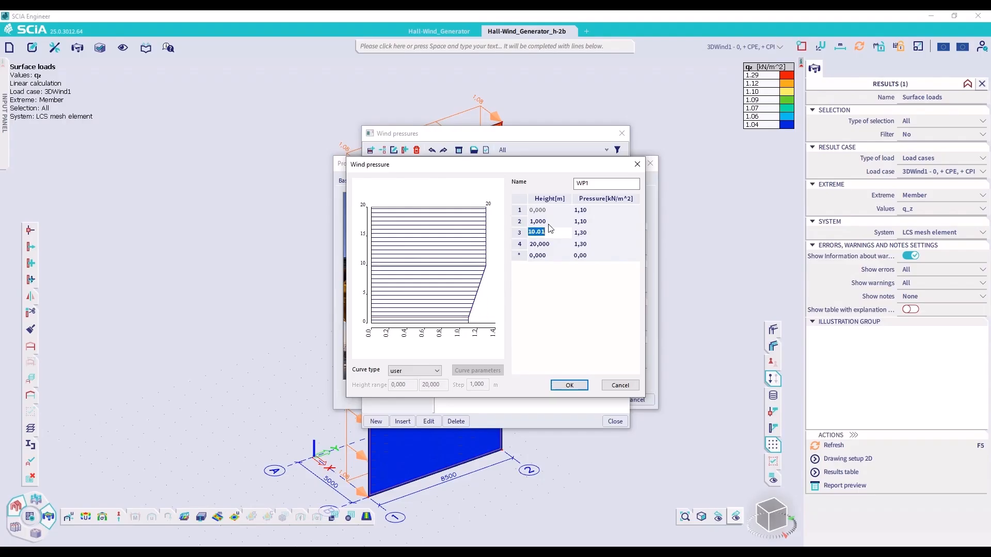
pyautogui.click(549, 224)
pyautogui.press('Return')
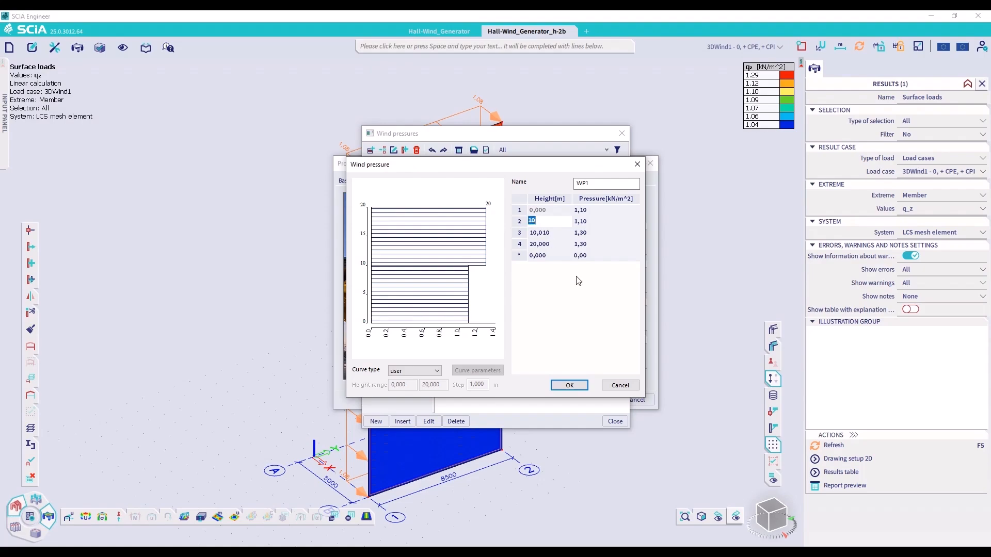
# Accept curve WP1 as the project's user-defined wind load and close the surface loads results
pyautogui.click(570, 385)
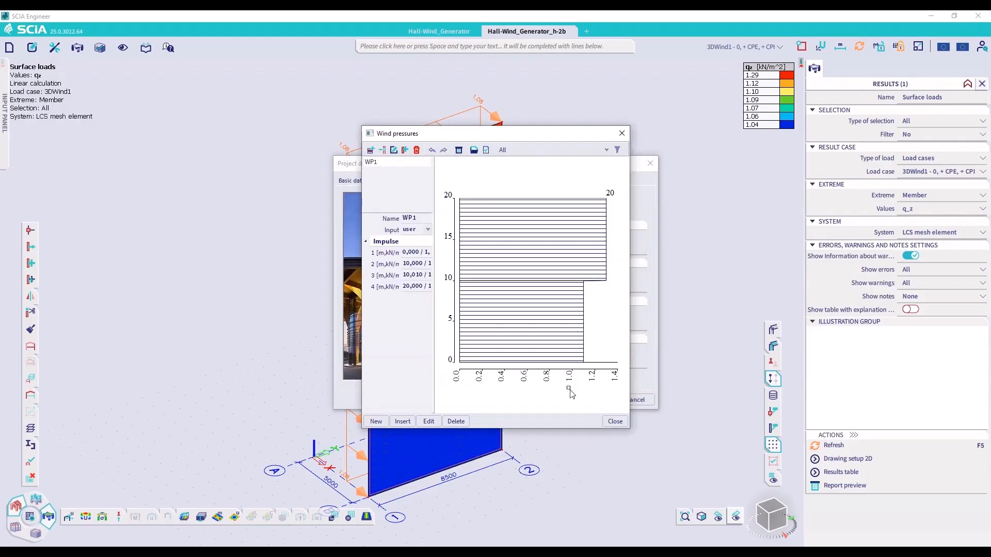
pyautogui.click(615, 422)
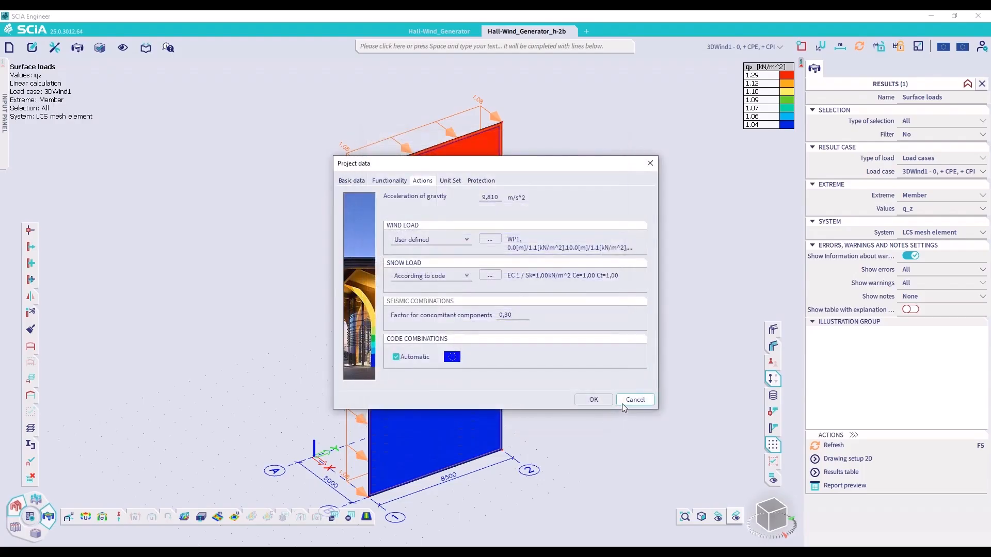
pyautogui.click(593, 401)
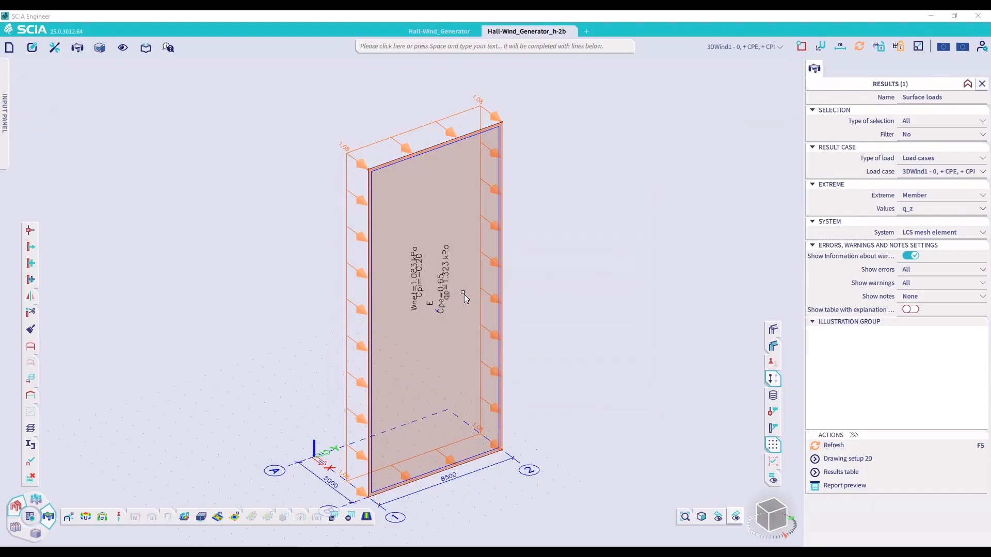
pyautogui.click(45, 515)
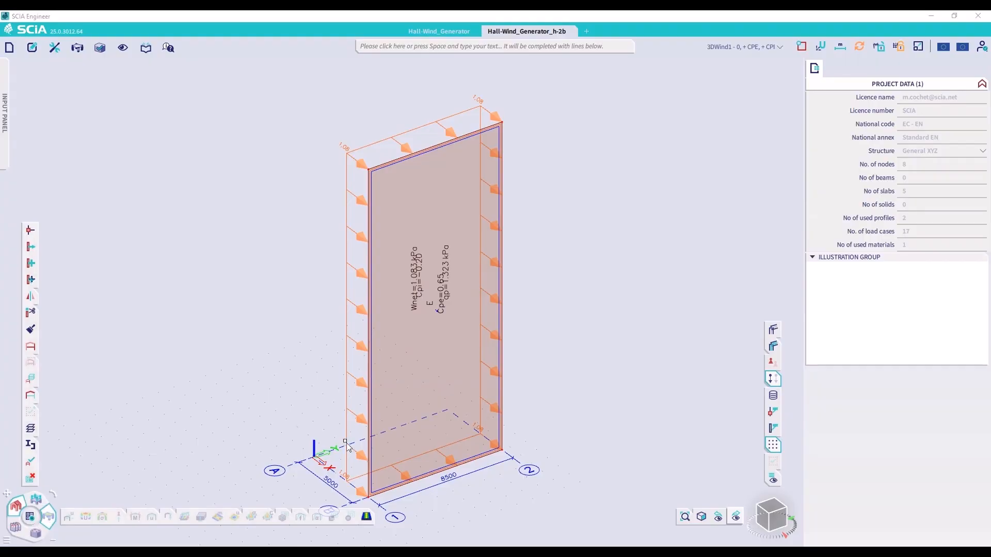
# Run the linear analysis and display the q_z surface loads for load case 3DWind1 - 0, + CPE, + CPI
pyautogui.click(389, 409)
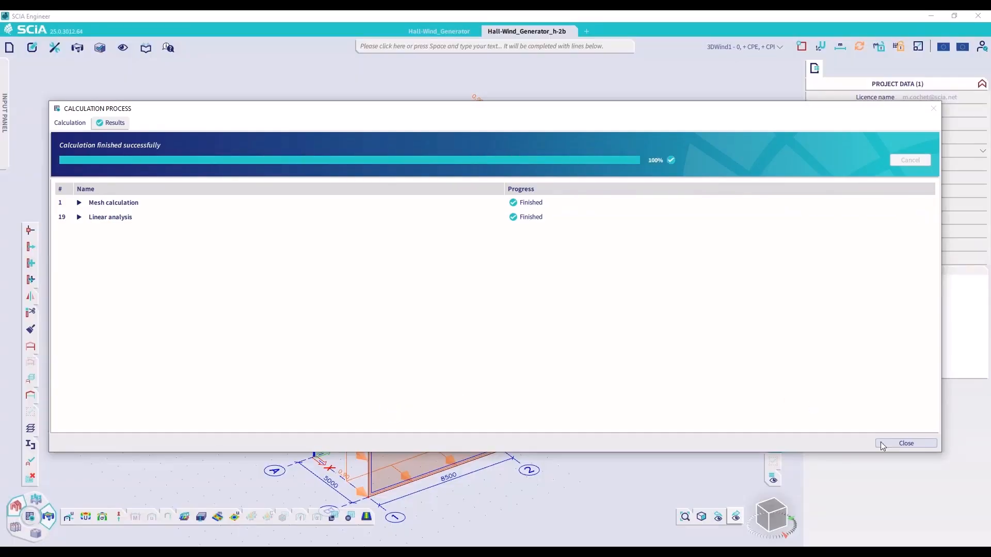
pyautogui.click(898, 444)
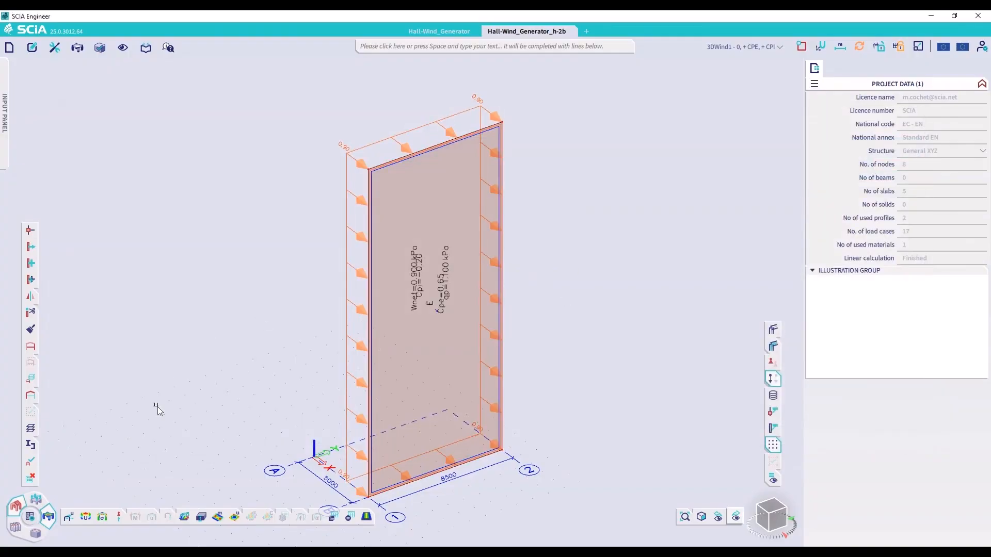
pyautogui.click(184, 515)
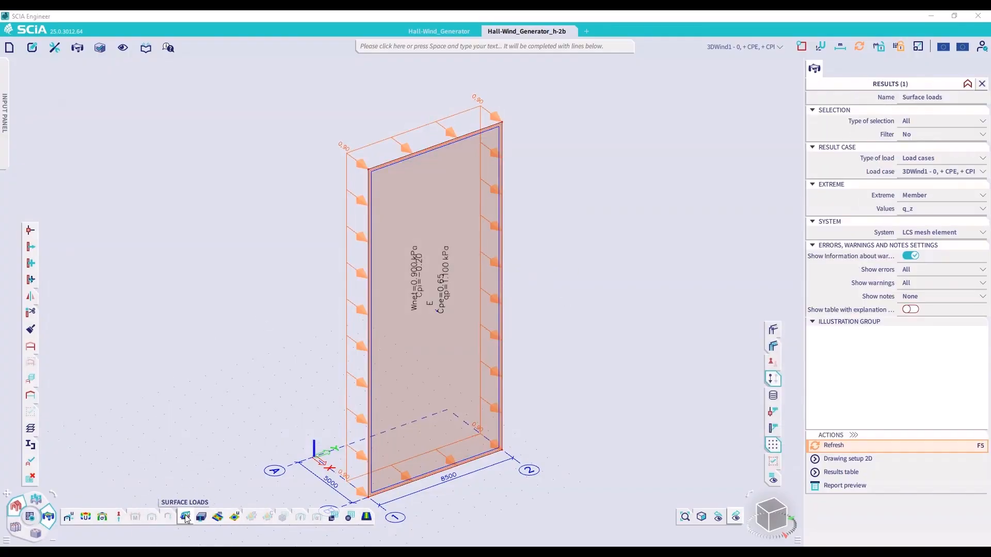
pyautogui.click(840, 445)
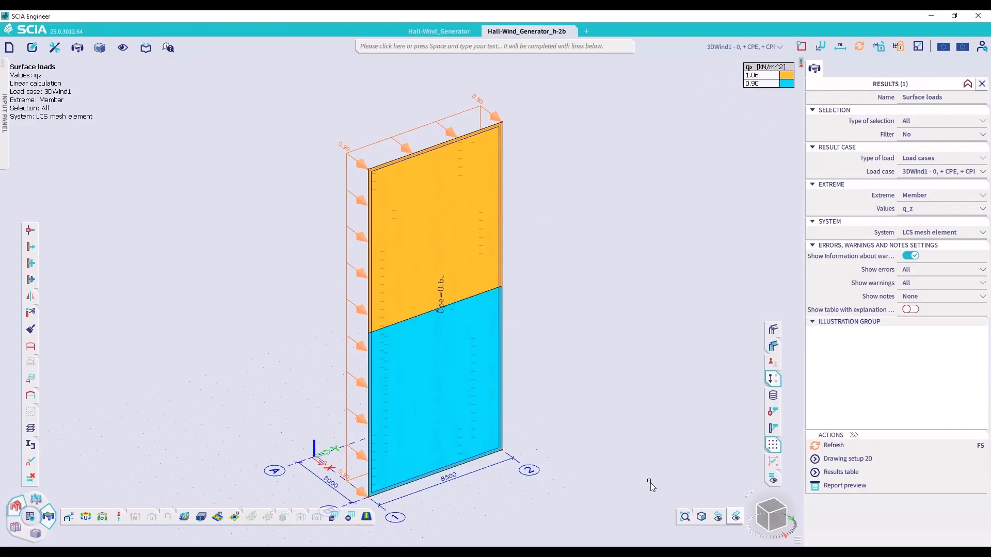
# Review the user-defined wind load and its pressure curve in the project's action settings
pyautogui.click(9, 47)
pyautogui.click(41, 132)
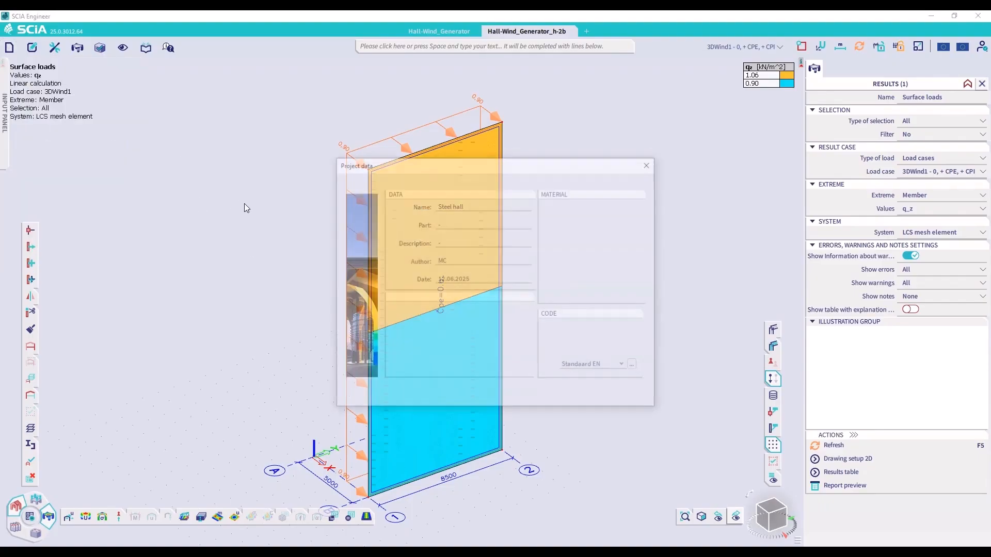
pyautogui.click(426, 181)
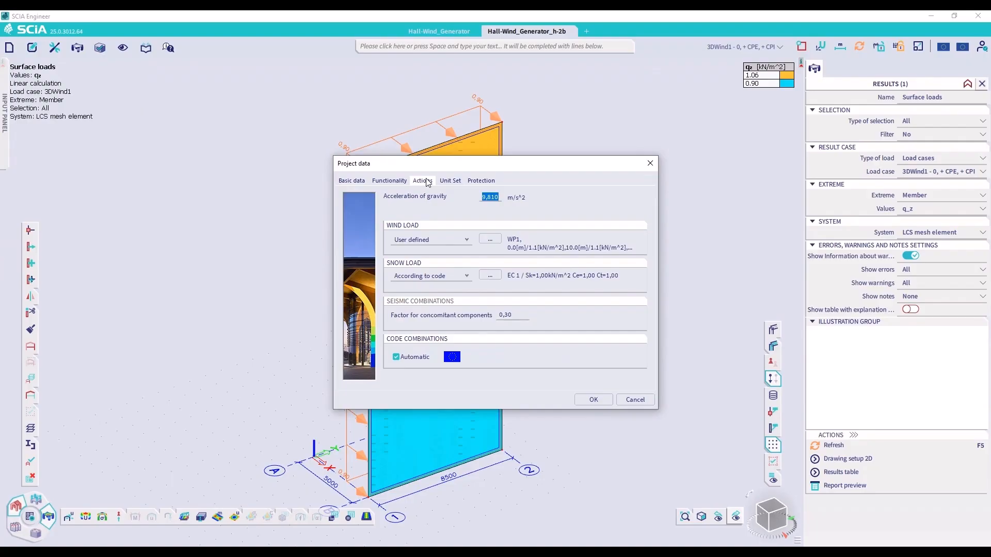
pyautogui.click(467, 240)
pyautogui.click(467, 240)
pyautogui.click(490, 239)
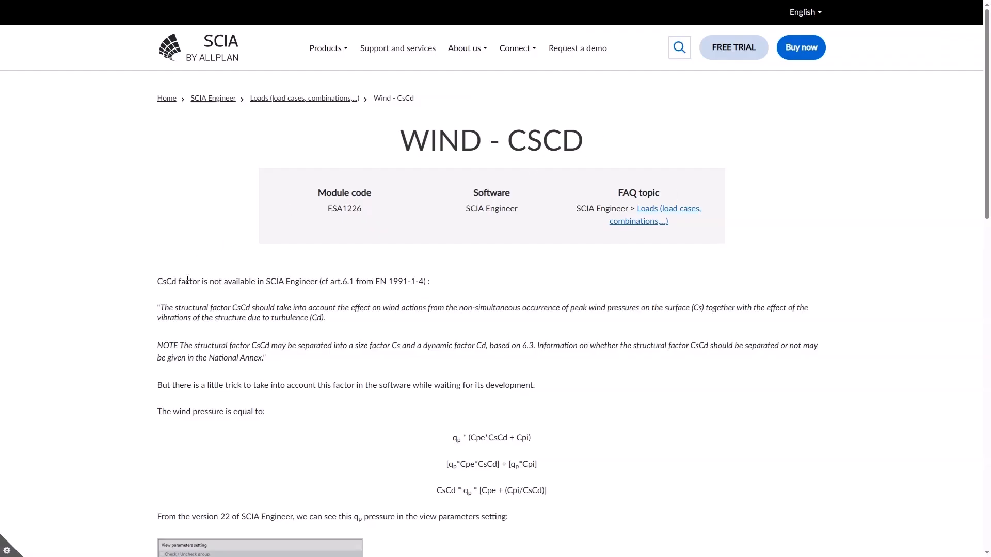
# Read the SCIA web article on the CsCd factor, including the wind pressure formula and the suggested workaround
pyautogui.moveTo(157, 283); pyautogui.dragTo(444, 287)
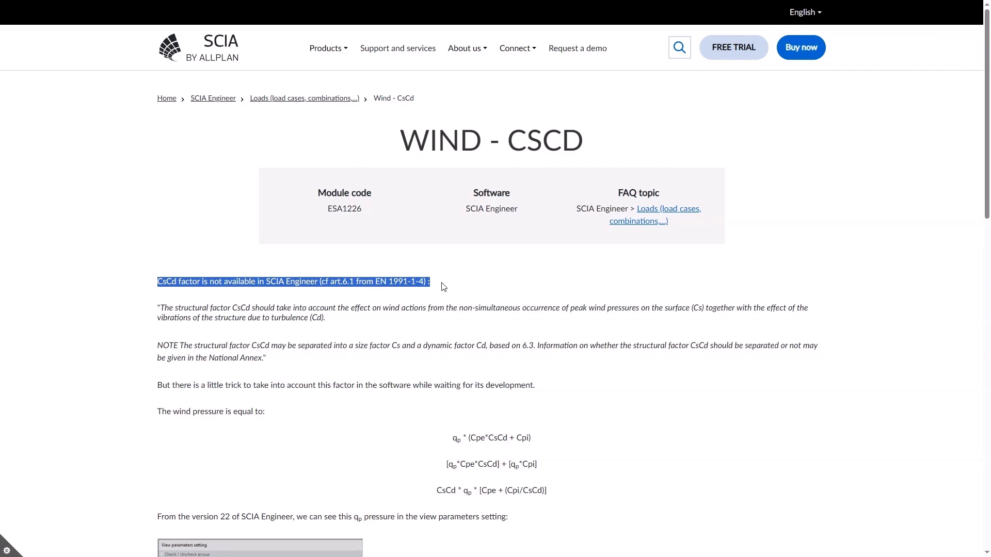
pyautogui.click(536, 270)
pyautogui.scroll(-5, 514, 208)
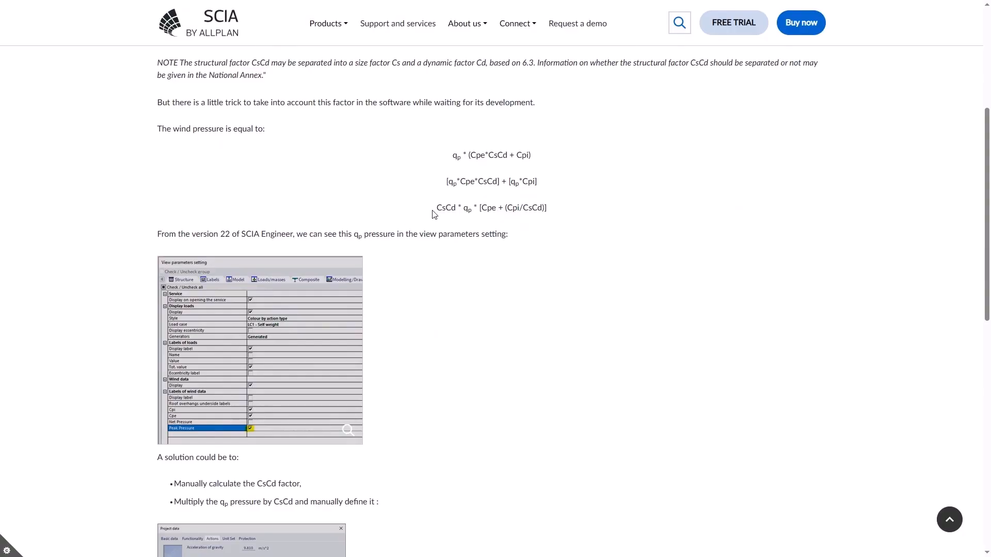
pyautogui.moveTo(436, 209); pyautogui.dragTo(551, 210)
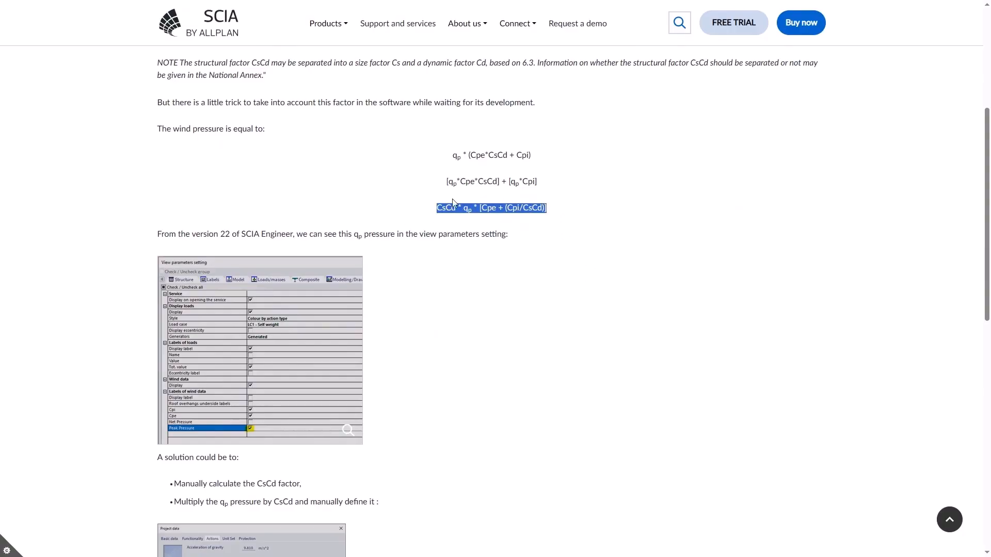
pyautogui.click(513, 245)
pyautogui.scroll(-6, 505, 214)
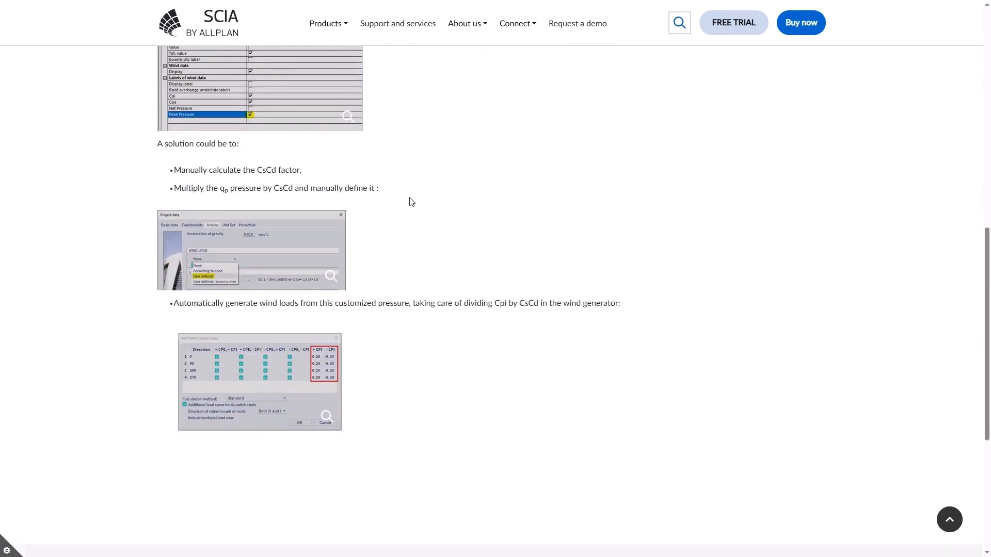
pyautogui.scroll(-1, 411, 201)
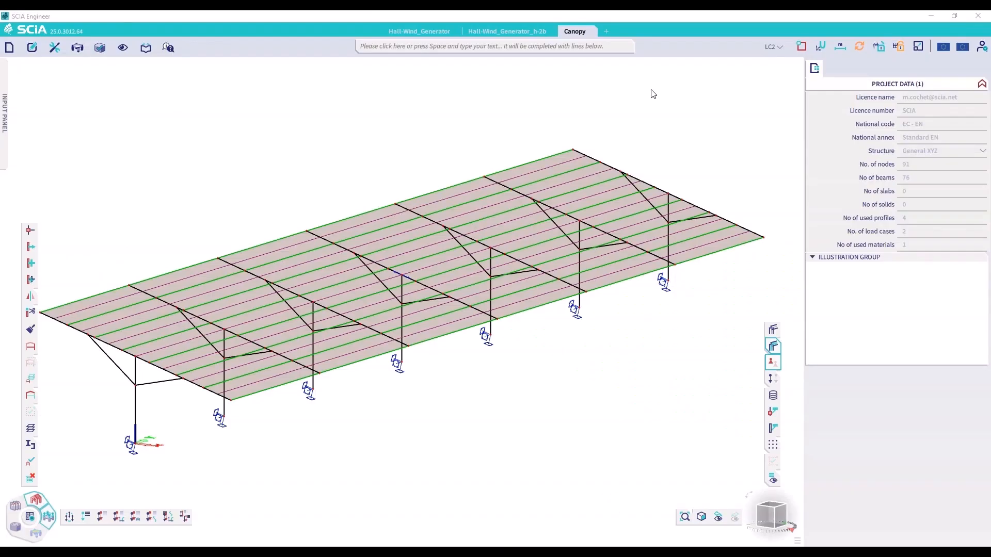
# Select load panel LP1 in the Canopy project and set its wind data type to Canopy
pyautogui.click(557, 156)
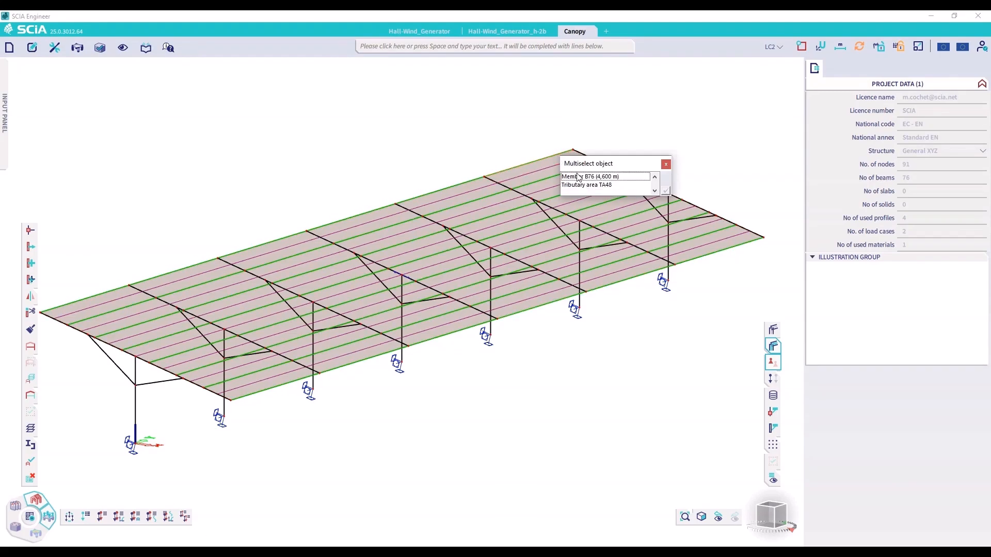
pyautogui.click(578, 177)
pyautogui.click(667, 194)
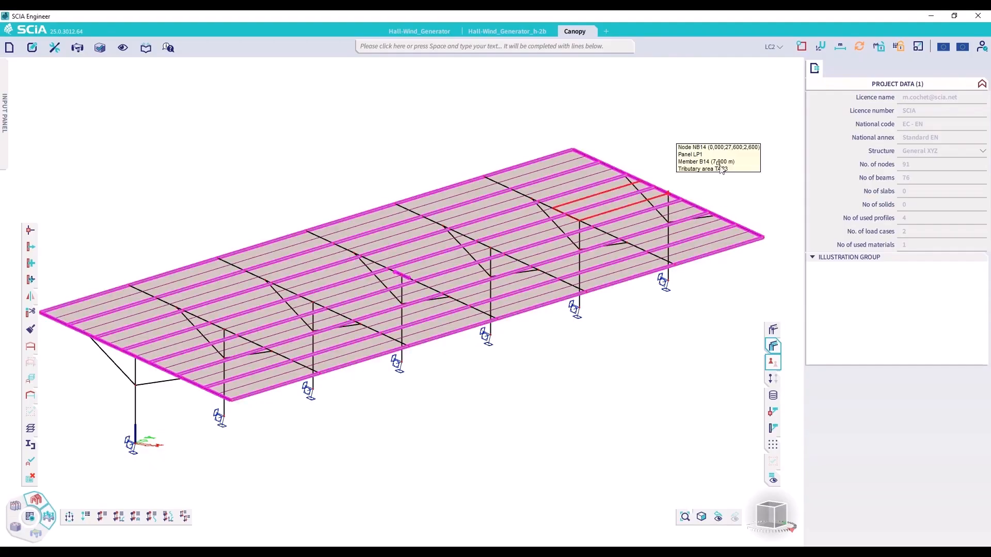
pyautogui.click(914, 235)
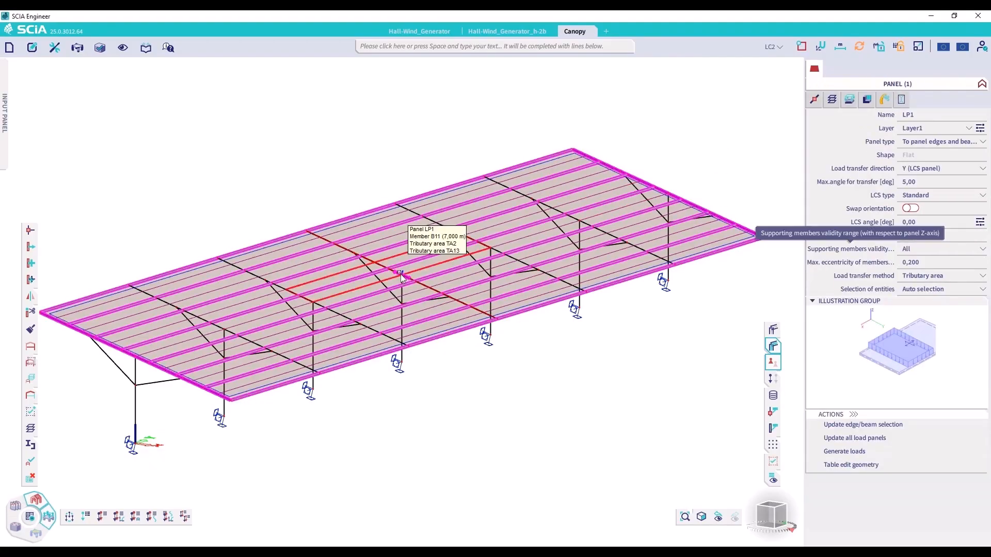
pyautogui.click(884, 99)
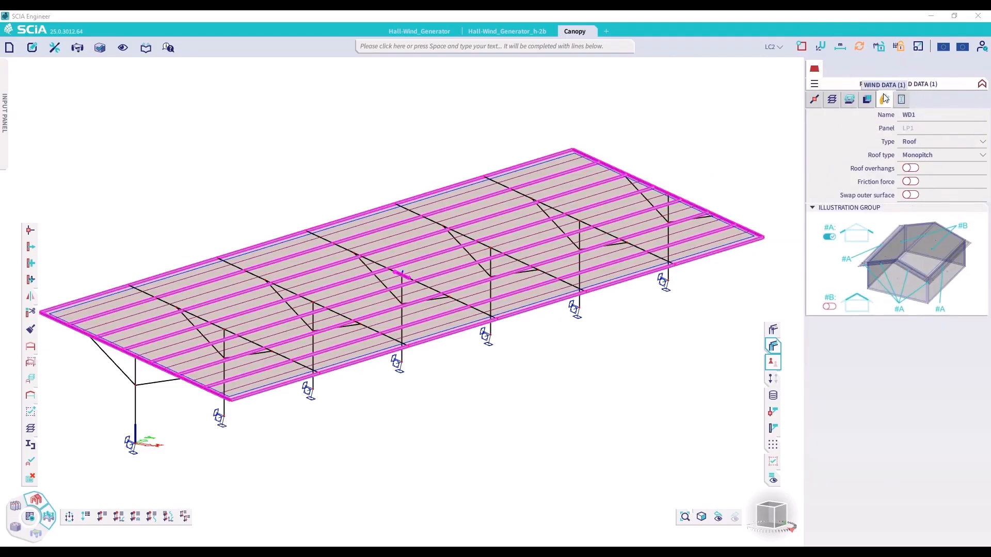
pyautogui.click(933, 142)
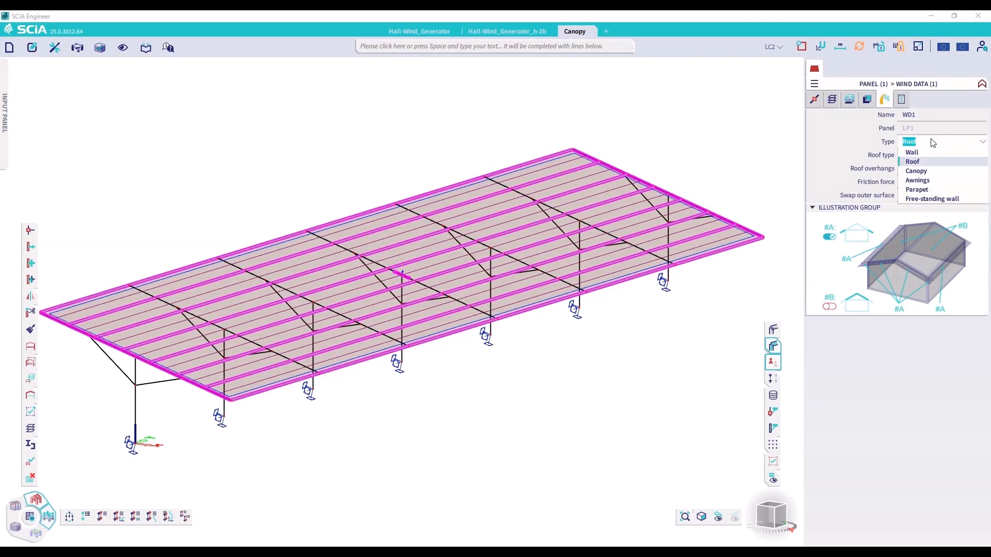
pyautogui.click(924, 171)
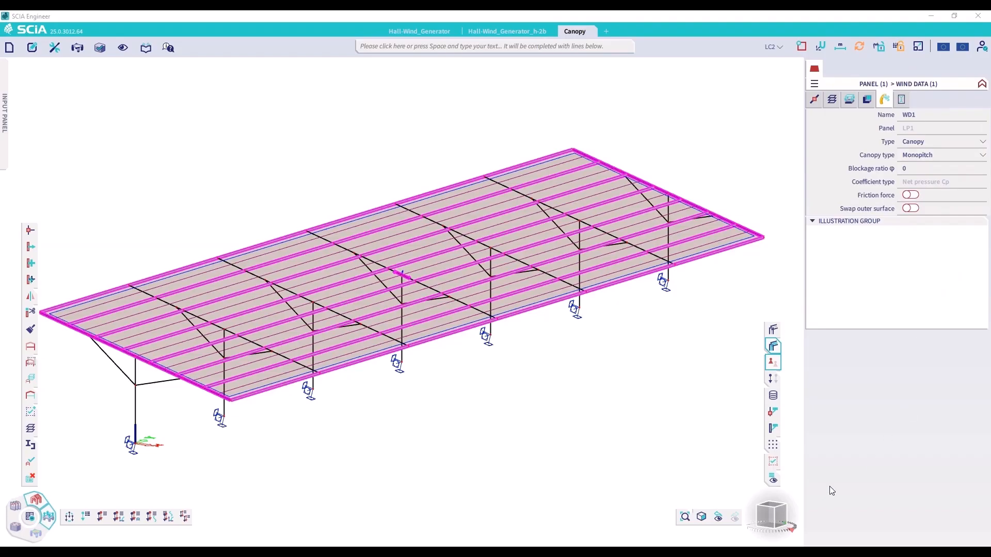
# Check the canopy's slope in a side view and examine its canopy type options and blockage ratio
pyautogui.click(770, 516)
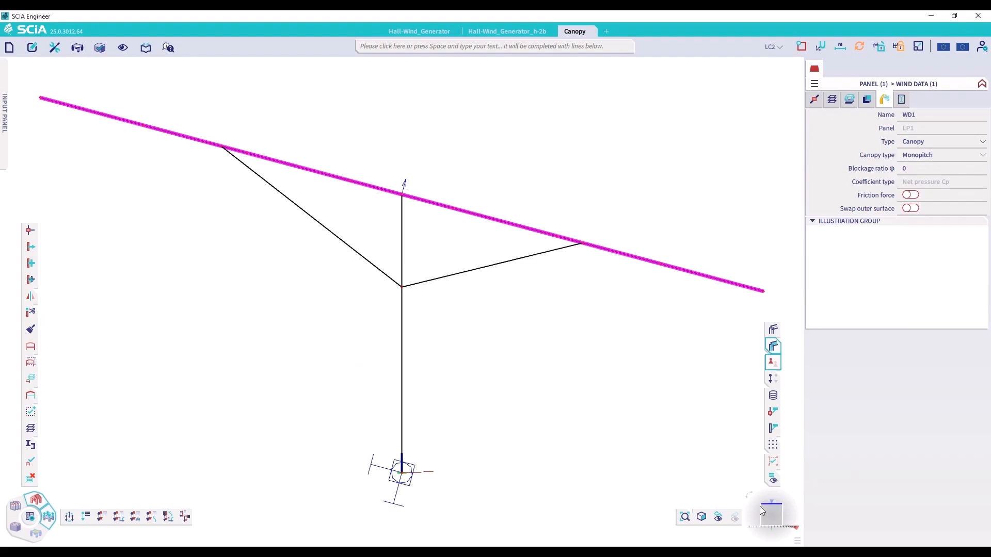
pyautogui.click(720, 519)
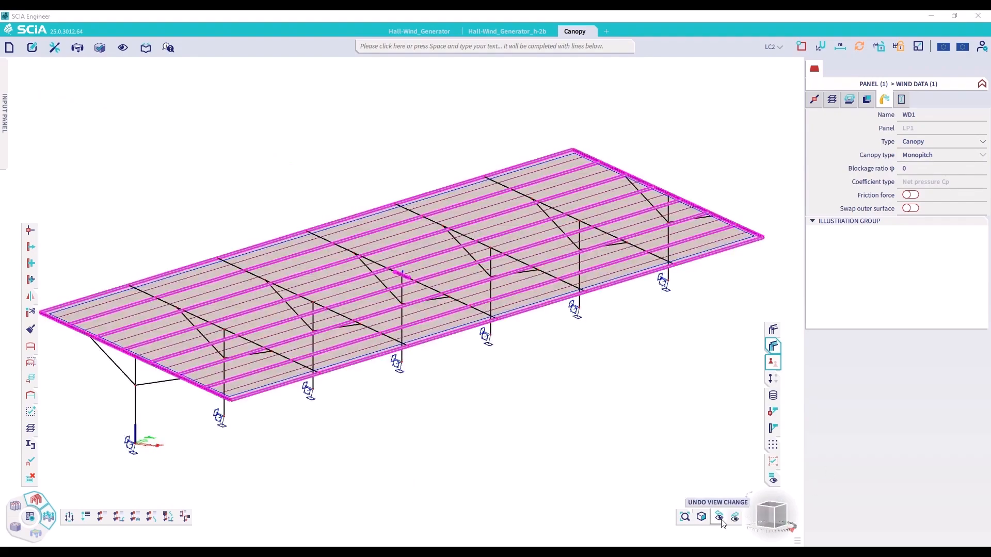
pyautogui.click(938, 156)
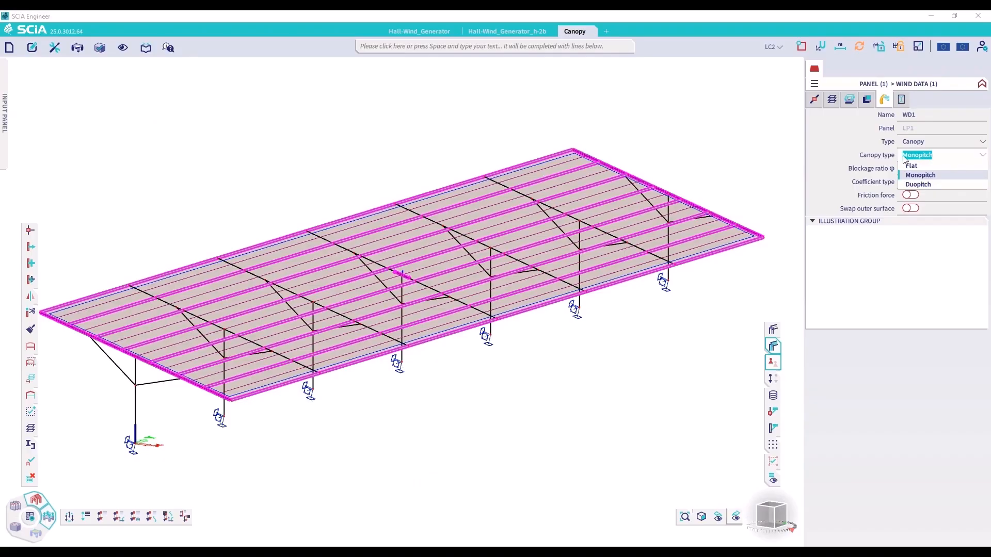
pyautogui.click(855, 151)
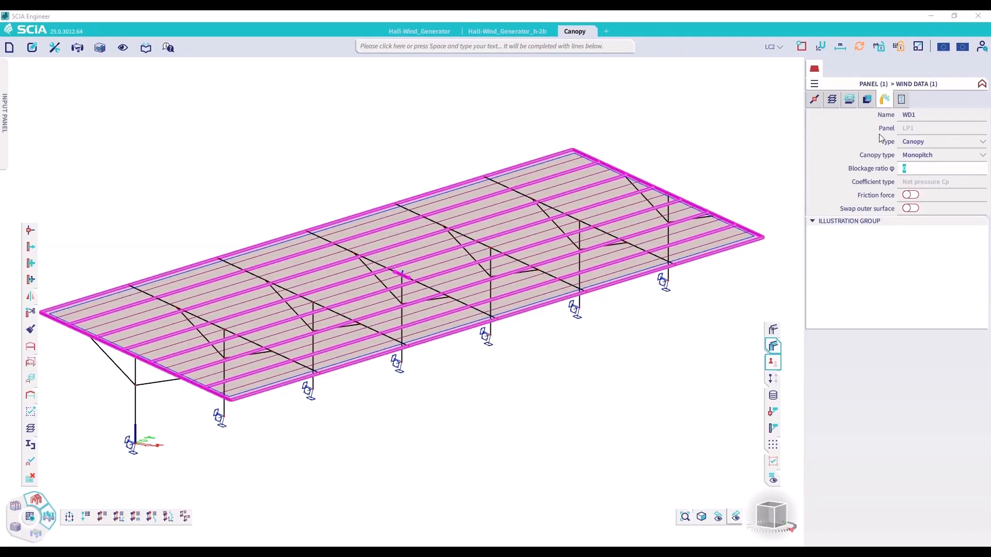
pyautogui.click(848, 149)
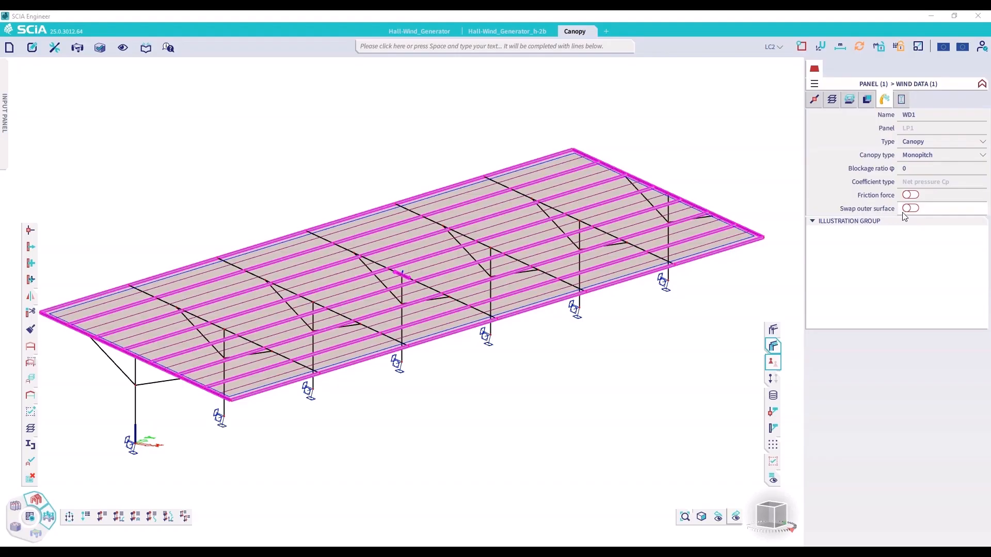
# Enable the friction force for the canopy panel with surface type Rough, and clear the selection
pyautogui.click(911, 195)
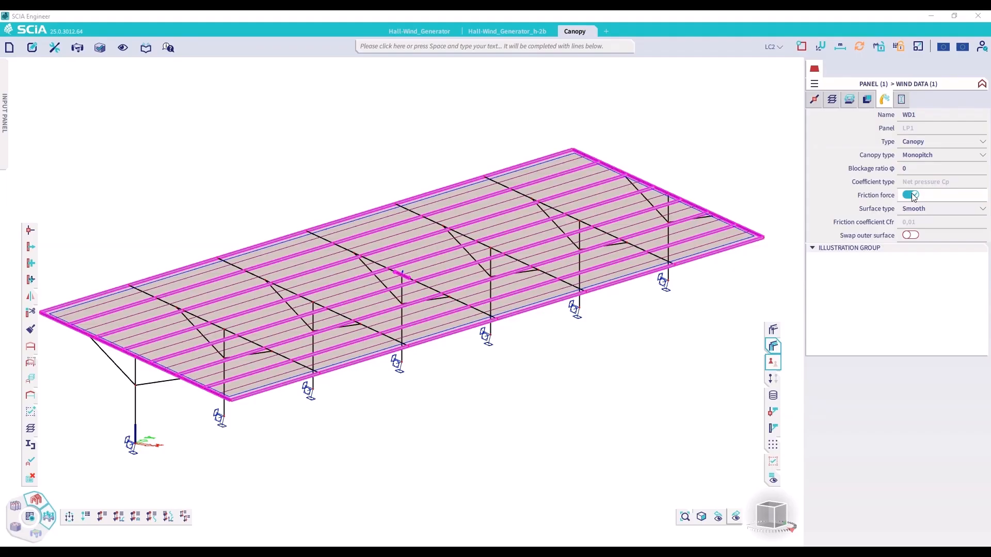
pyautogui.click(934, 211)
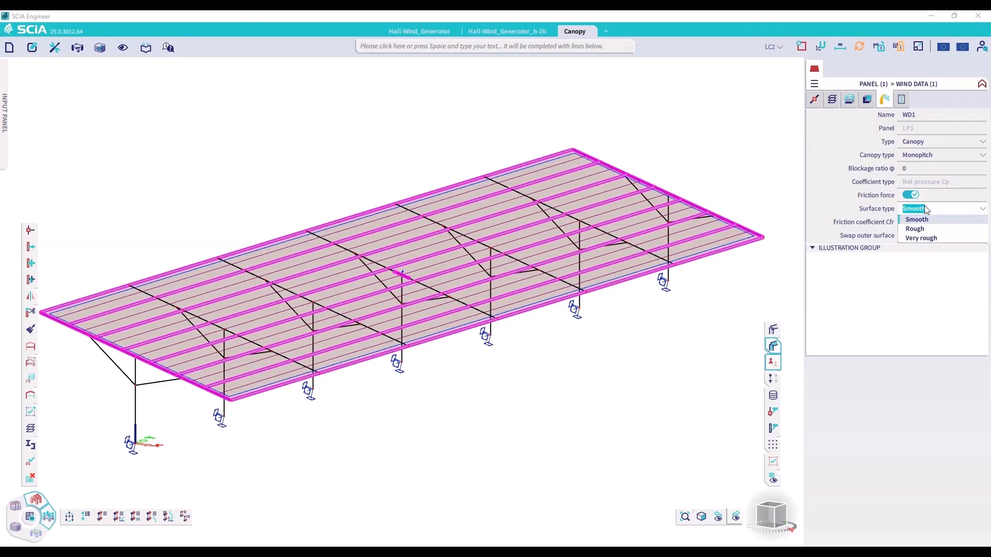
pyautogui.click(929, 238)
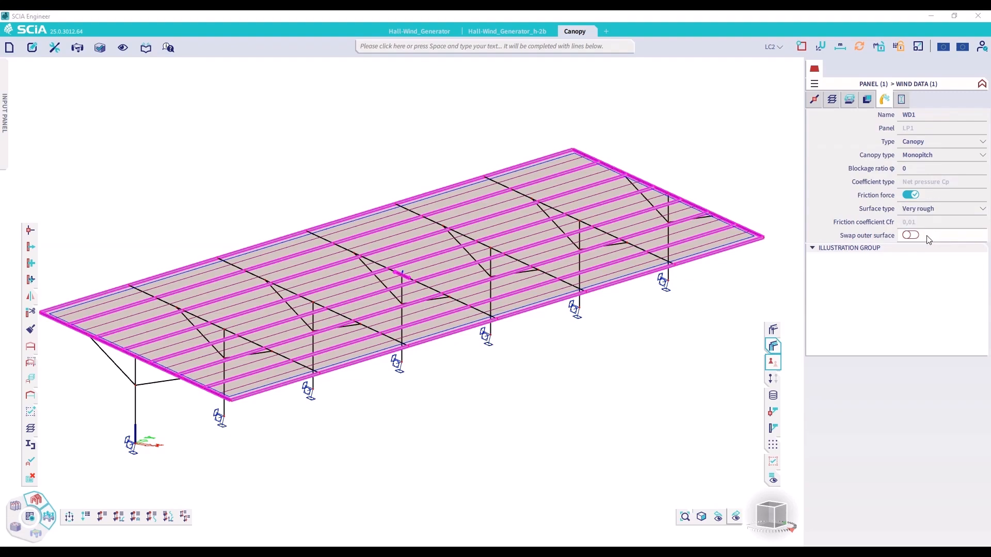
pyautogui.click(924, 212)
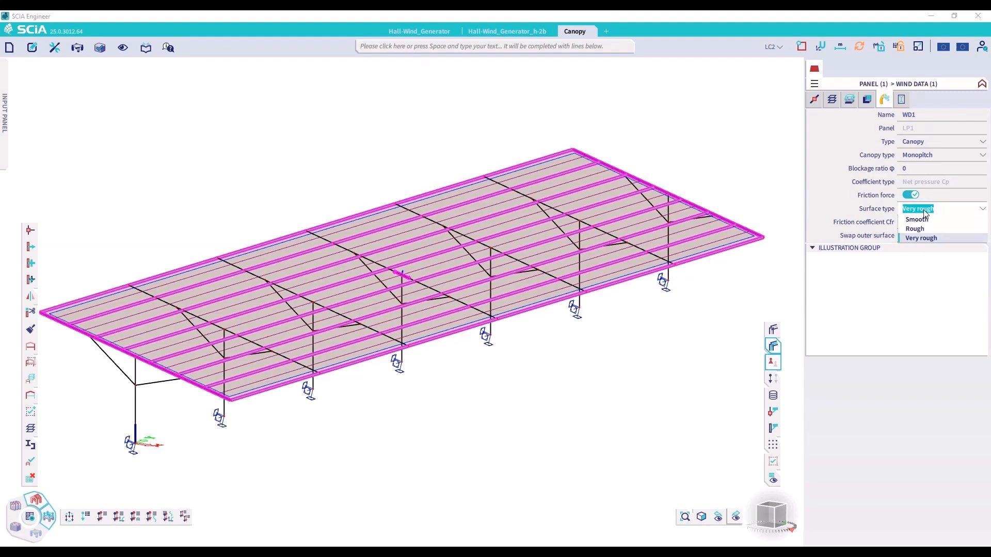
pyautogui.click(915, 228)
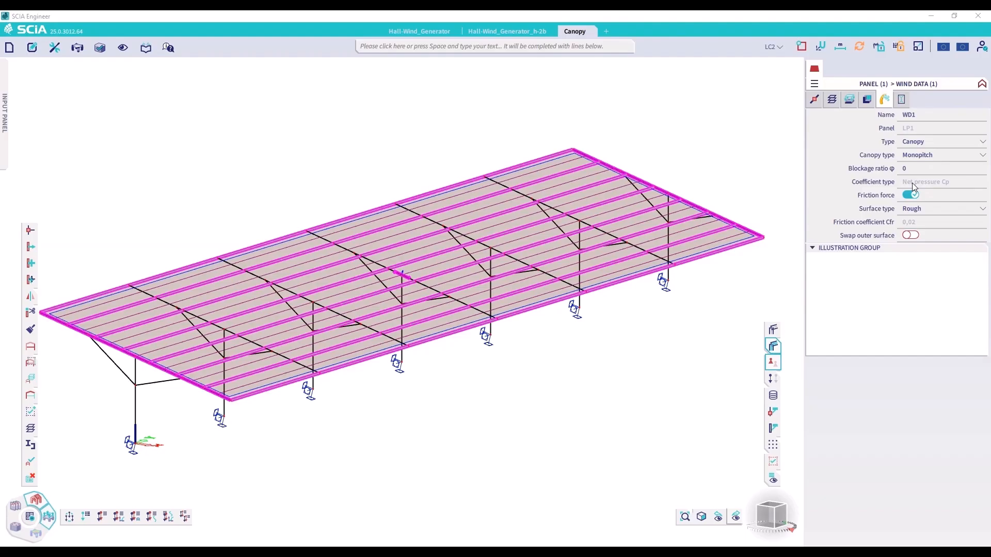
pyautogui.press('Escape')
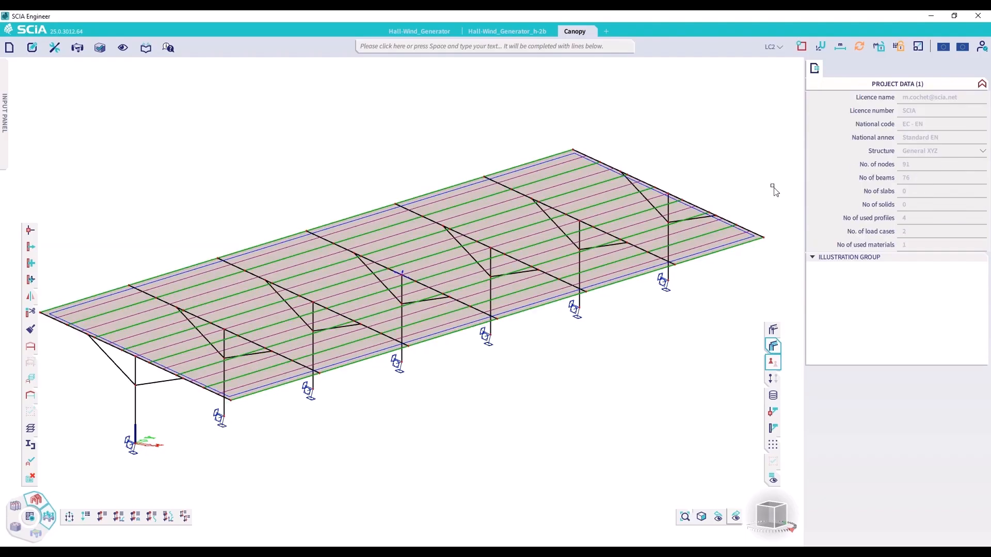
# Examine the coefficient type and canopy zones direction options in the Standard EN annex's EN 1991-1-4 wind settings, leaving without changes
pyautogui.click(963, 46)
pyautogui.click(933, 62)
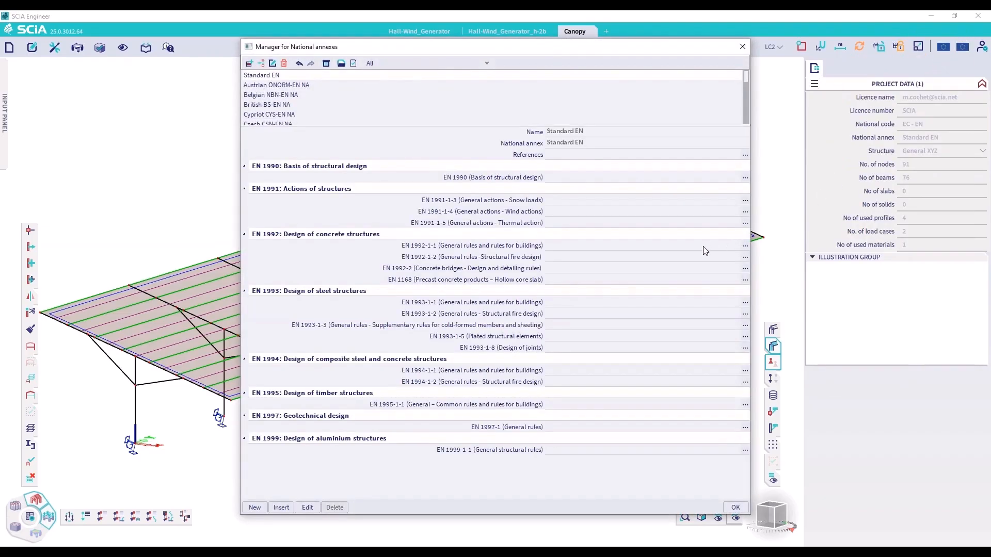
pyautogui.click(744, 212)
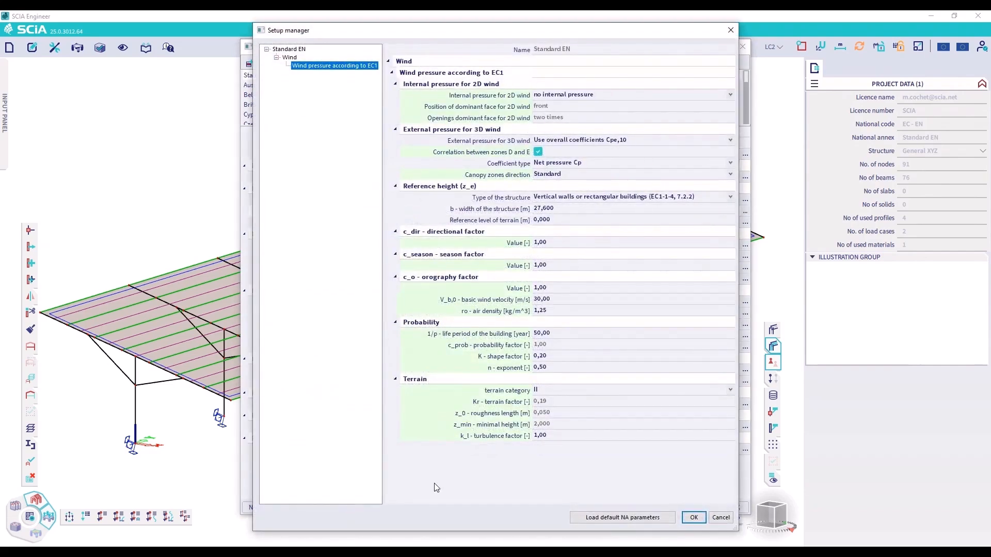
pyautogui.click(524, 165)
pyautogui.click(567, 163)
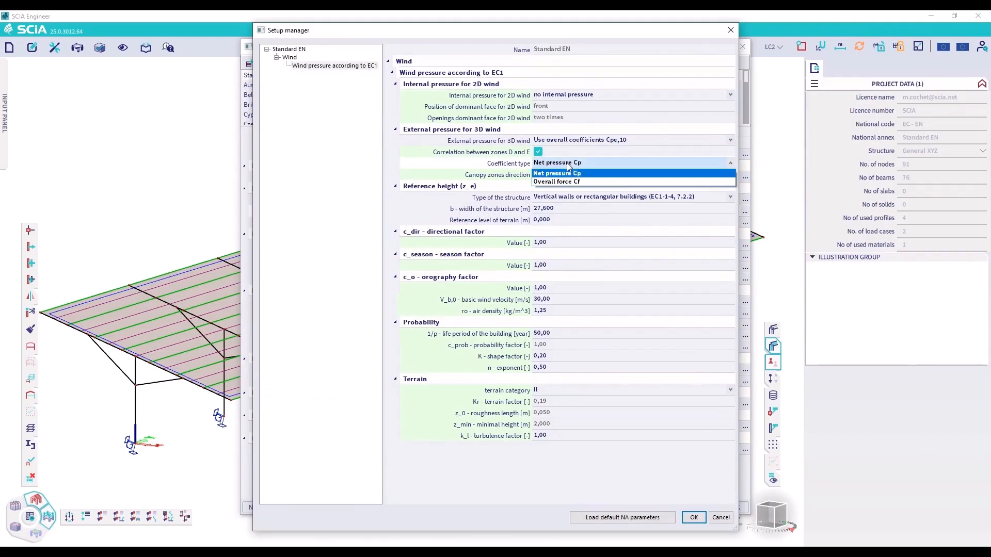
pyautogui.click(504, 180)
pyautogui.click(504, 179)
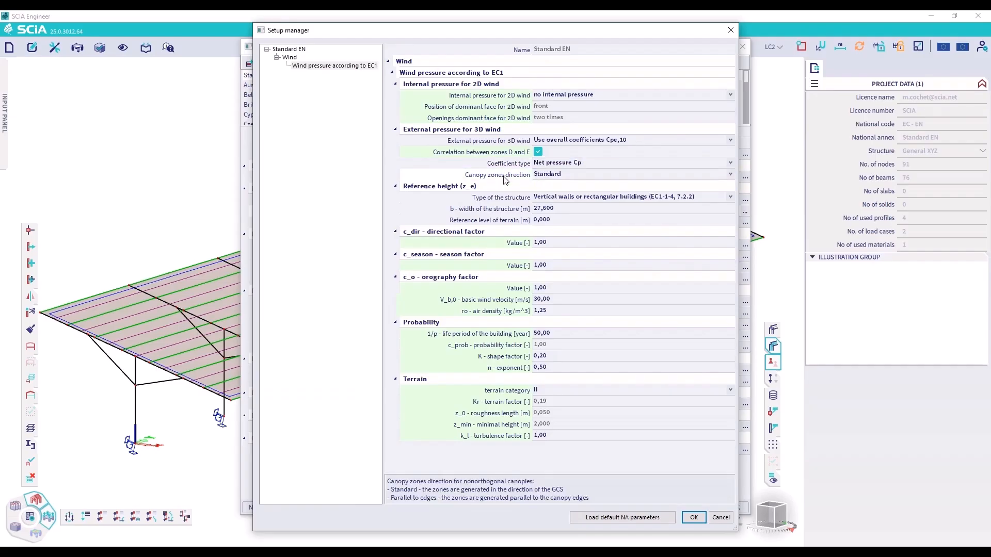
pyautogui.click(561, 174)
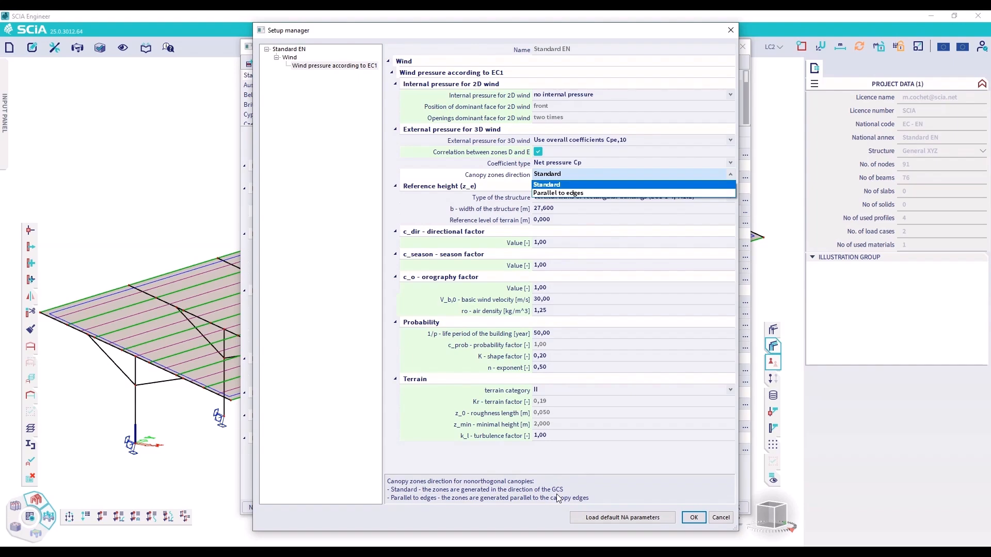
pyautogui.click(721, 520)
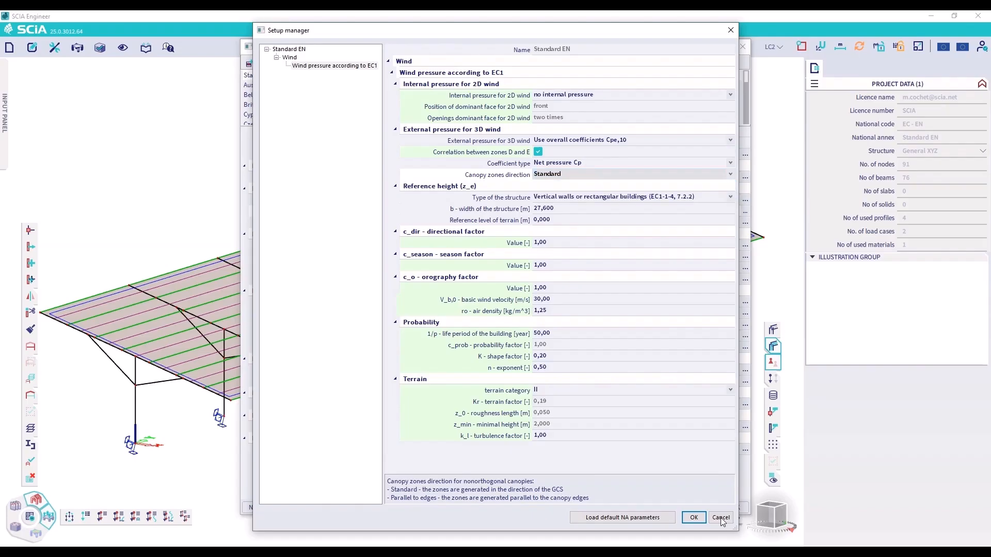
# Add 3D wind load cases for directions 0, 90, 180 and 270 without the additional duopitch roof cases, and run the 3D wind generator
pyautogui.click(719, 518)
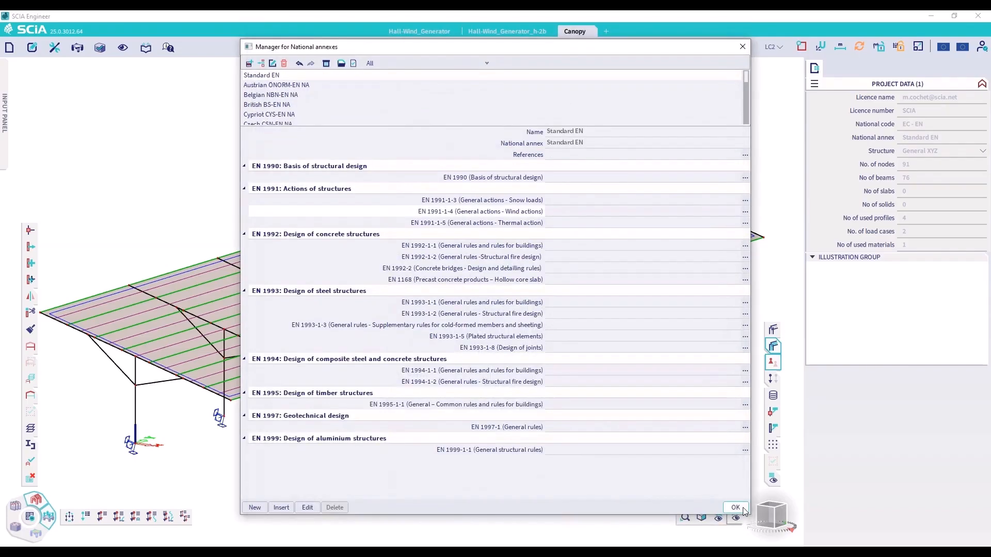
pyautogui.click(741, 513)
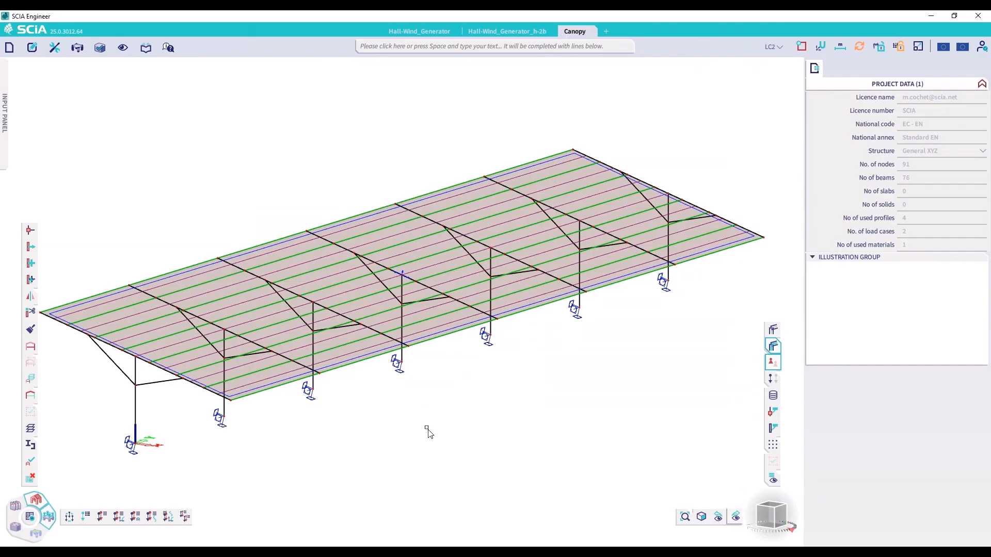
pyautogui.click(606, 48)
pyautogui.write('3D deformations')
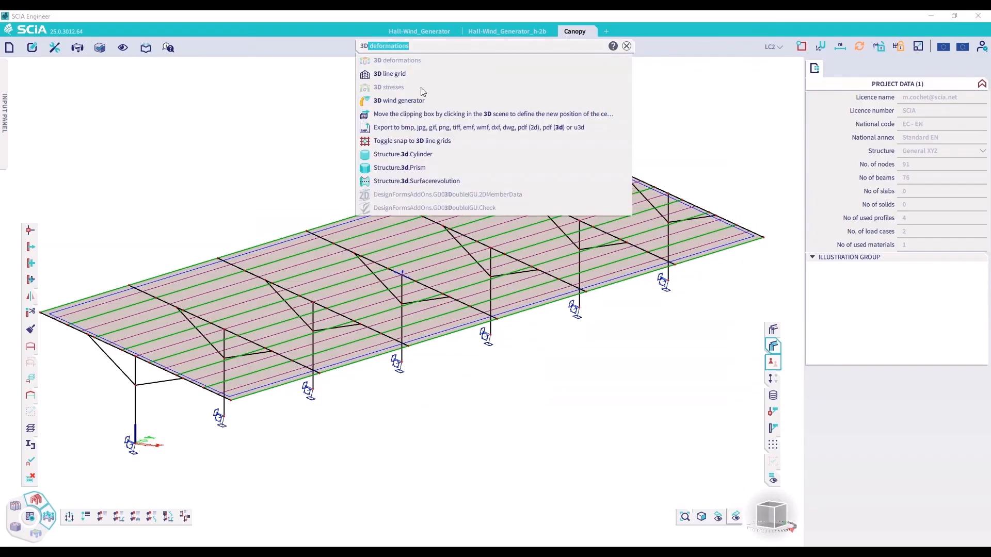
pyautogui.click(423, 101)
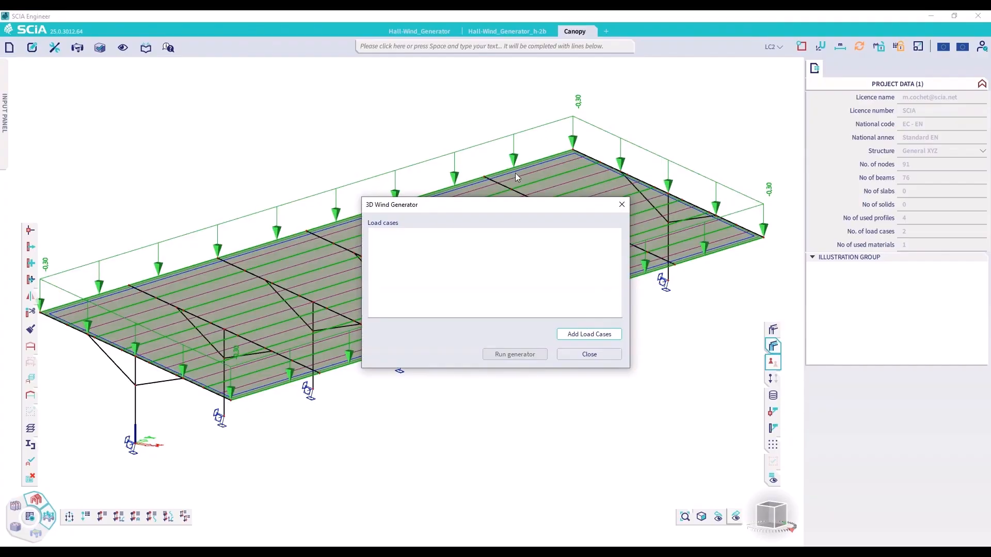
pyautogui.click(587, 333)
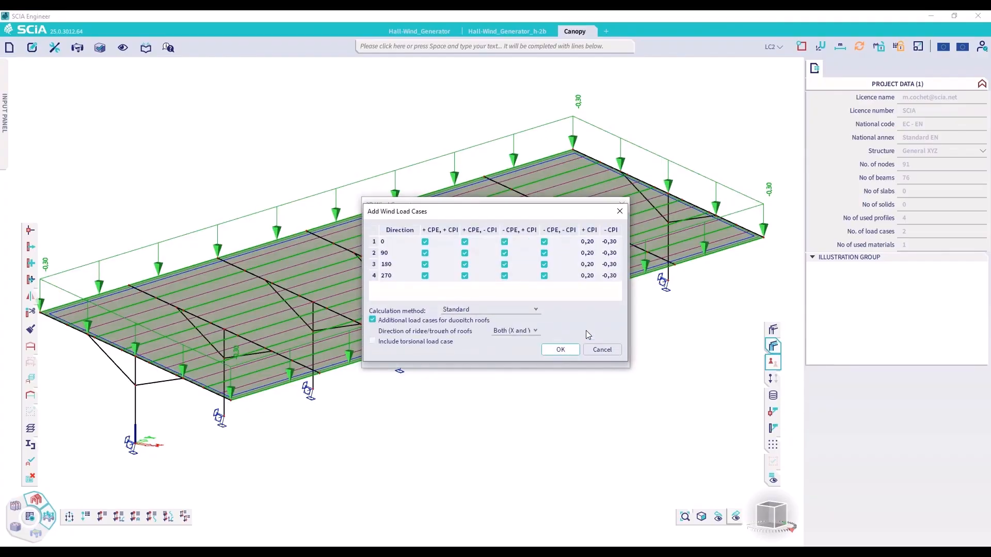
pyautogui.click(372, 320)
pyautogui.click(561, 351)
pyautogui.click(523, 321)
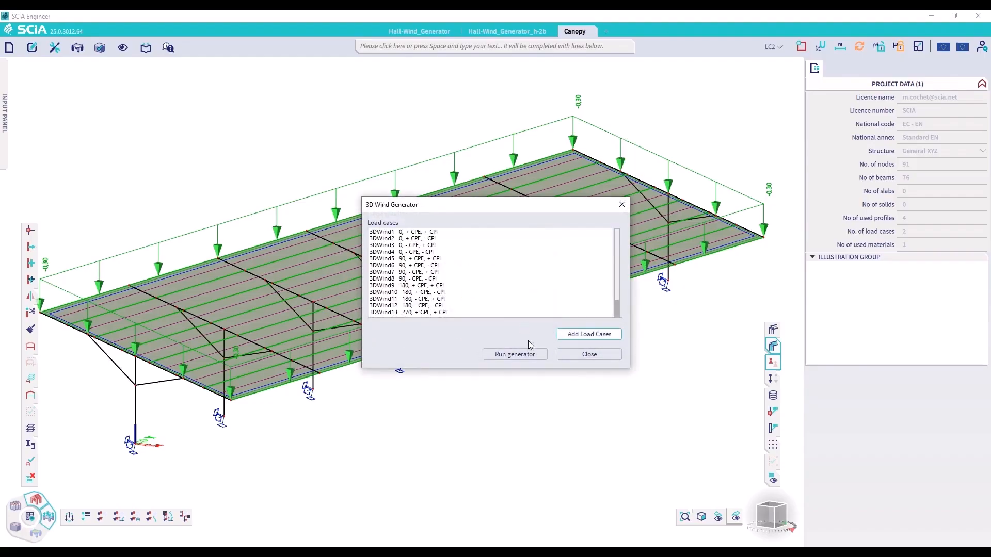
pyautogui.click(520, 358)
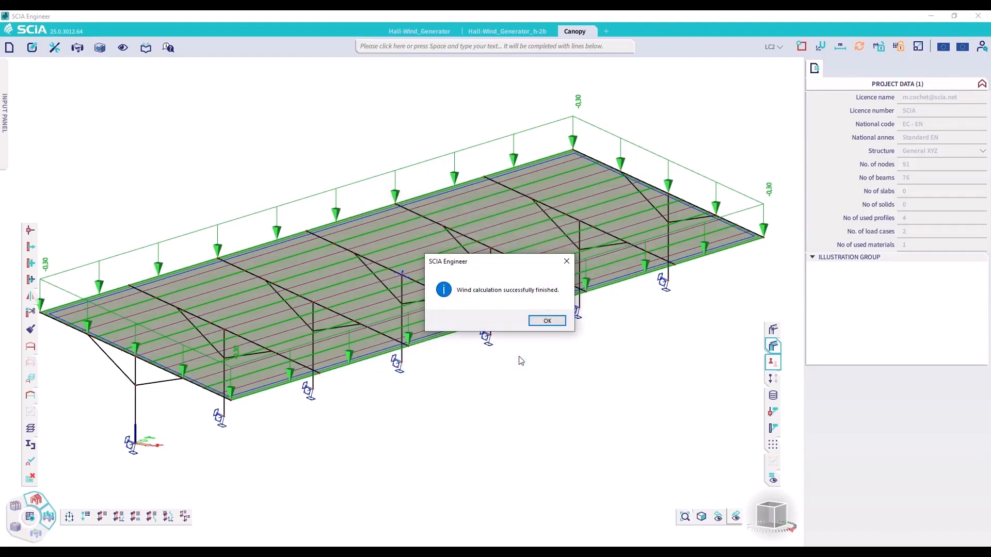
pyautogui.click(543, 321)
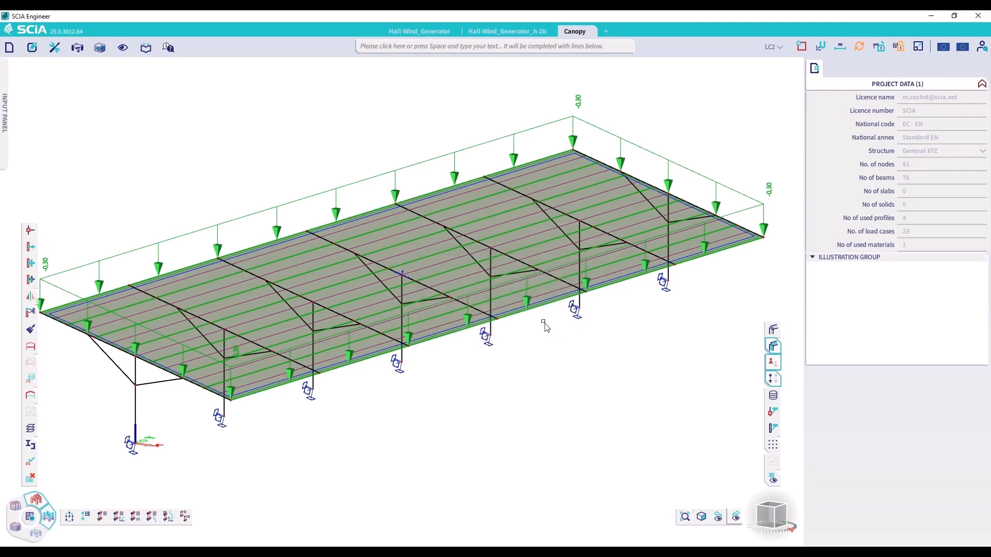
# Review the generated canopy wind loads for load cases 3DWind1, 3DWind3, 3DWind4, 3DWind5 and 3DWind6
pyautogui.click(772, 47)
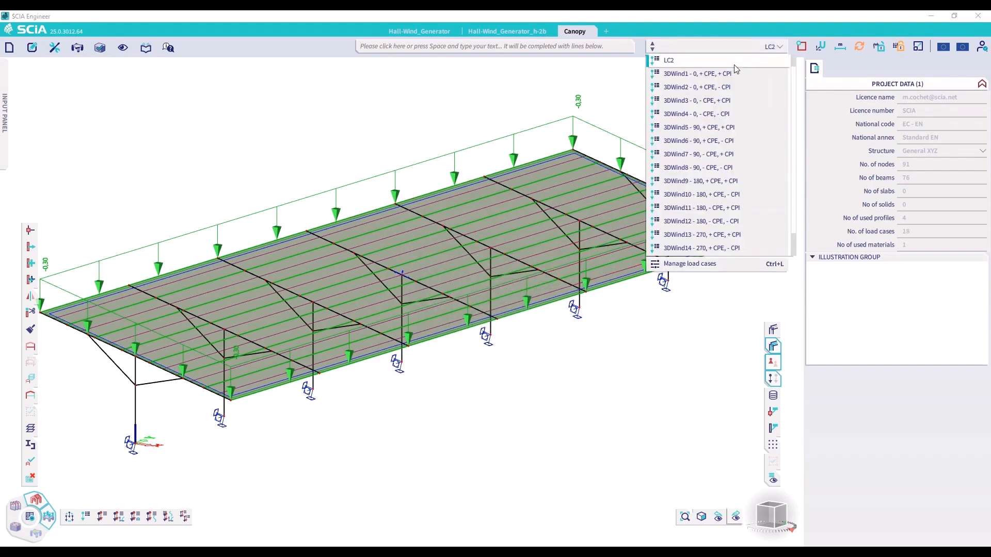
pyautogui.click(686, 71)
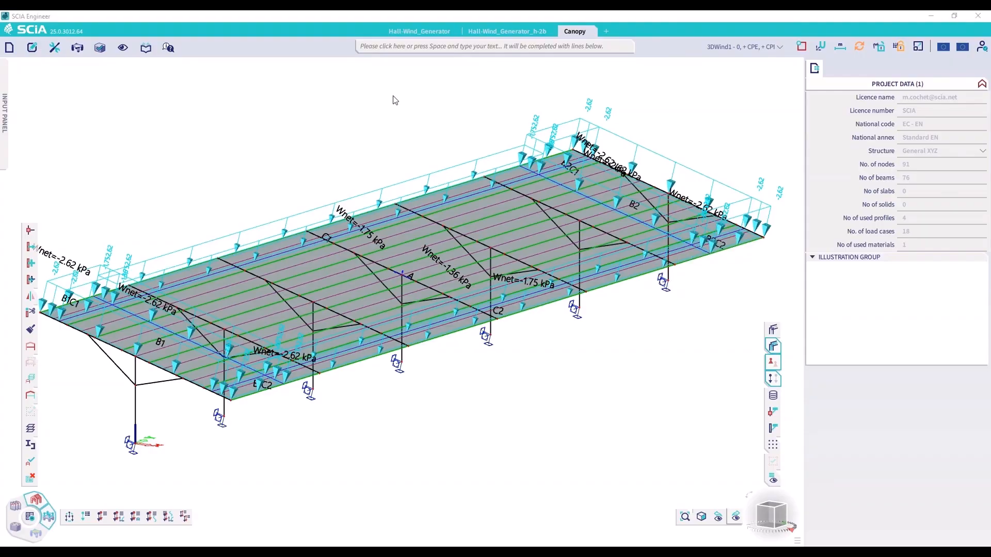
pyautogui.click(737, 47)
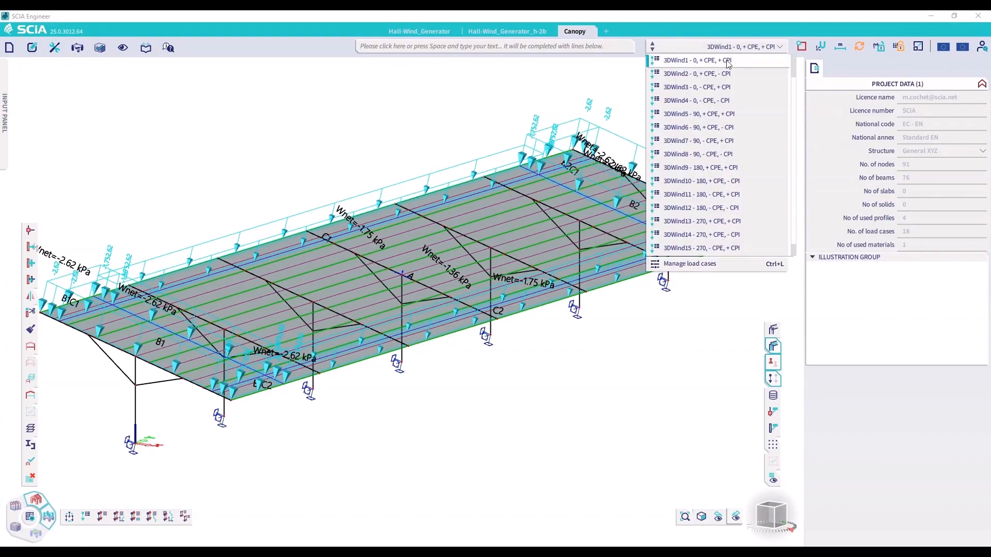
pyautogui.click(720, 87)
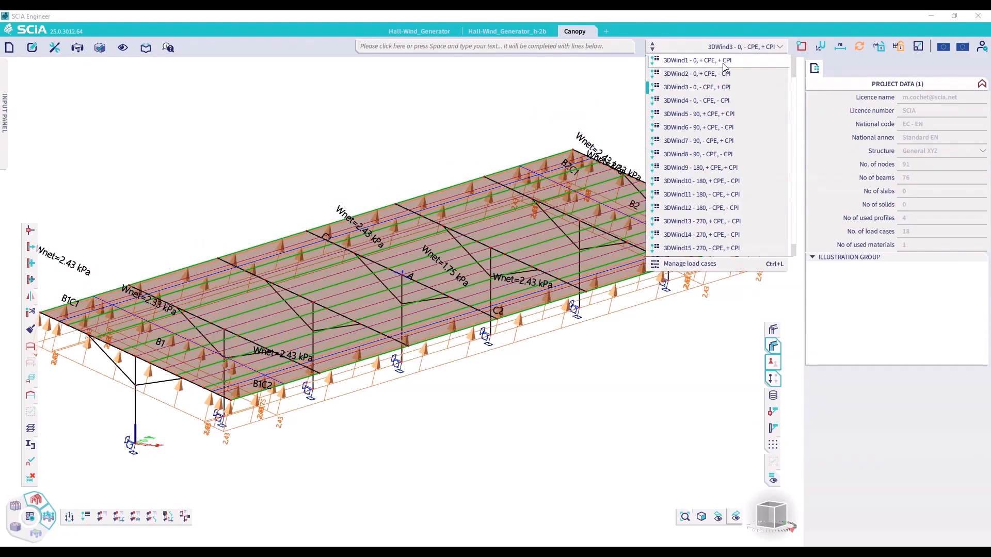
pyautogui.click(726, 102)
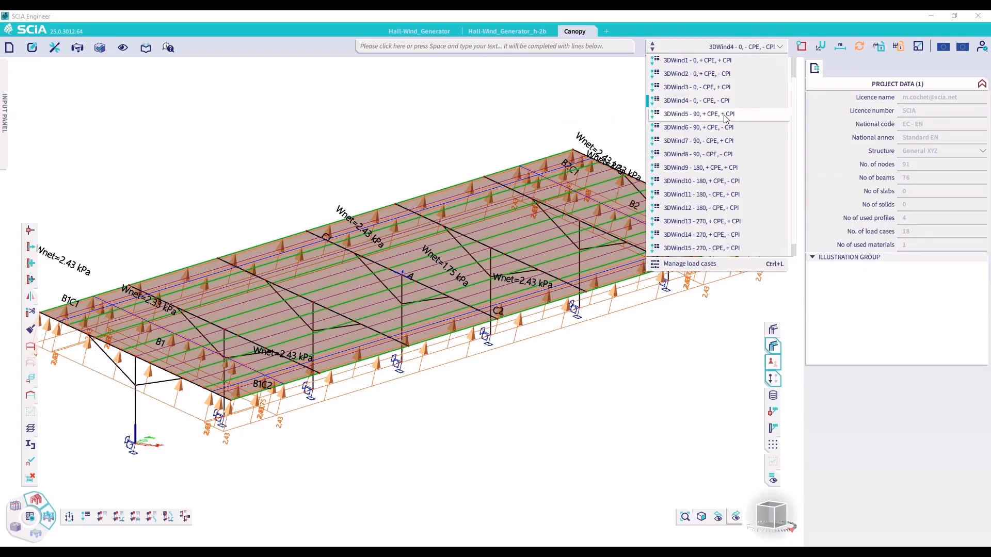
pyautogui.click(725, 115)
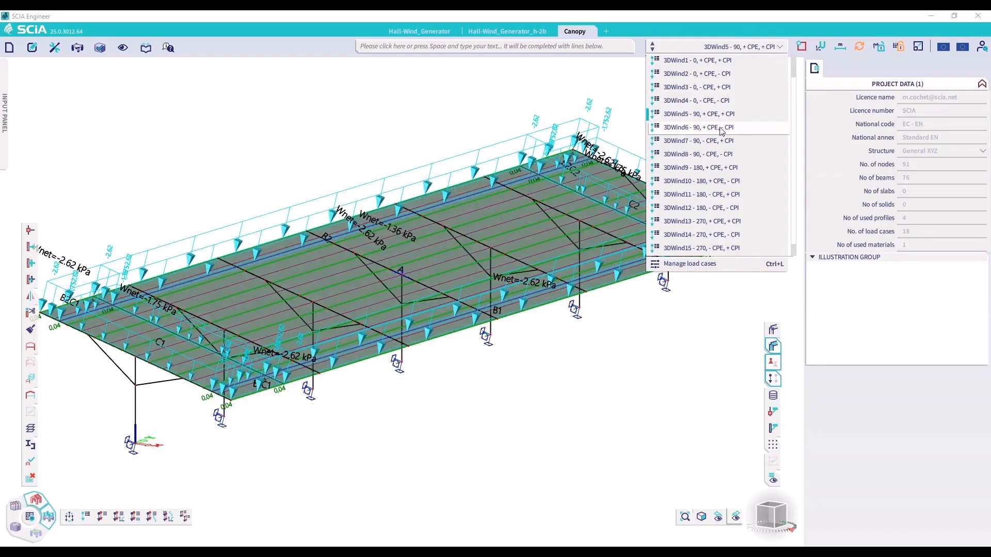
pyautogui.click(721, 131)
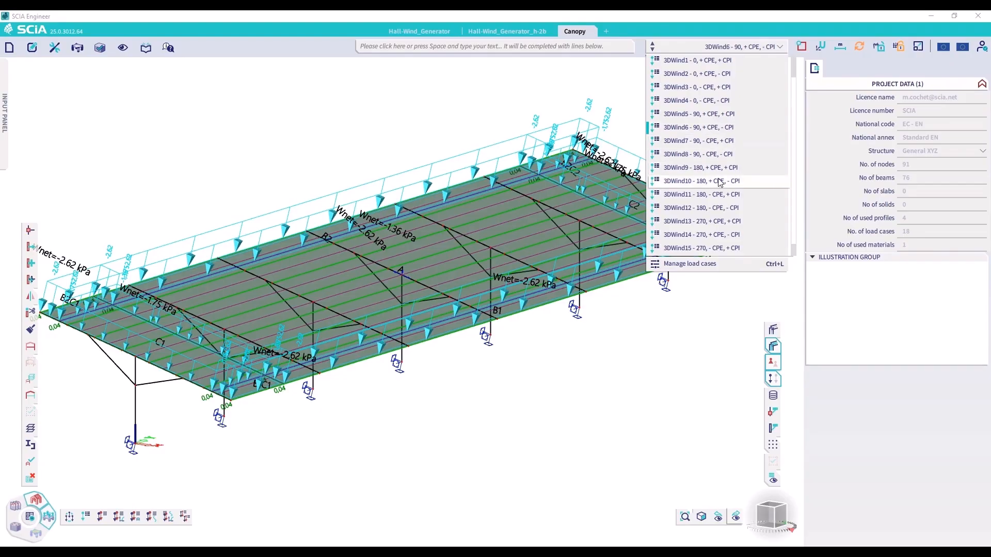
pyautogui.click(332, 417)
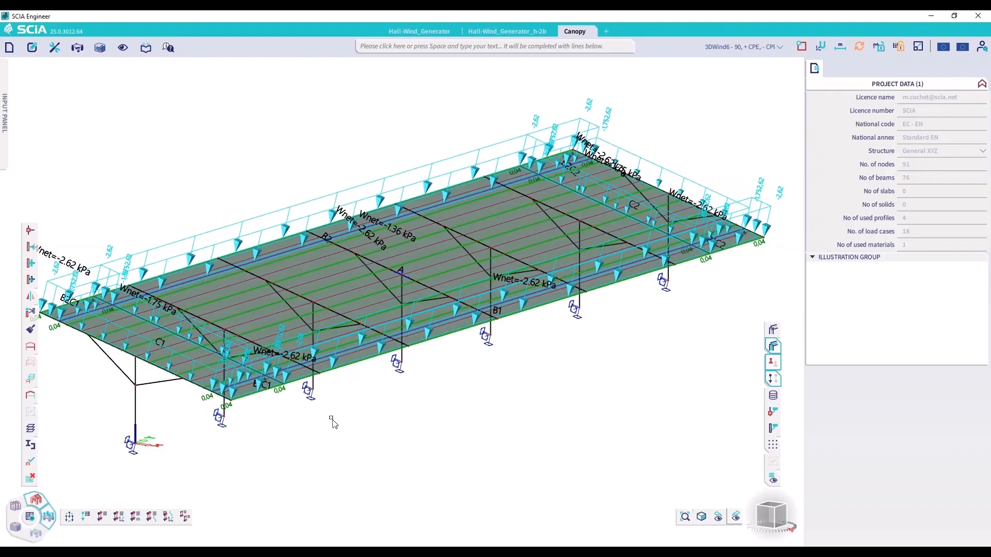
# Compare the Cpe of free surface load FF58 along the canopy's long edge with the friction coefficient in wind data WD1, and clear the selection
pyautogui.click(285, 397)
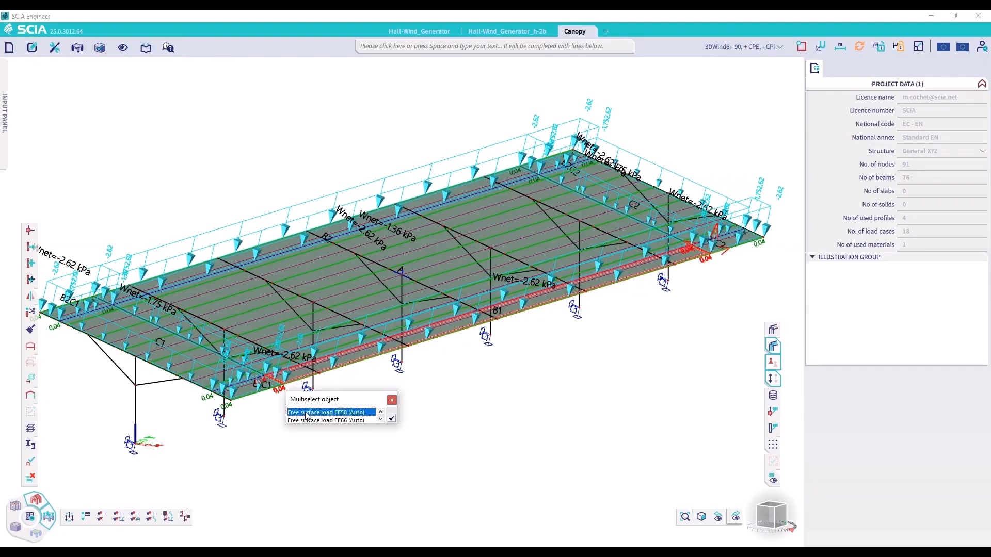
pyautogui.click(357, 414)
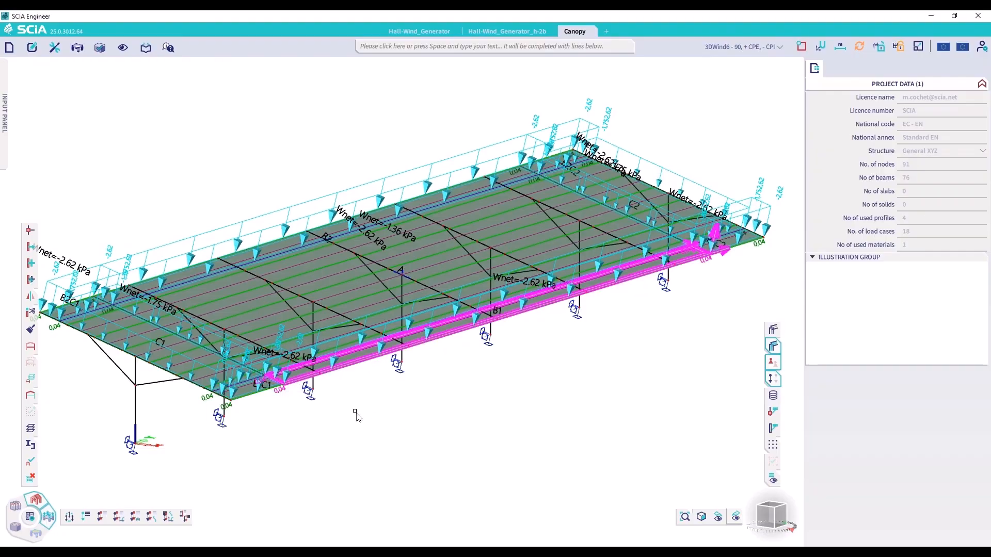
pyautogui.click(283, 398)
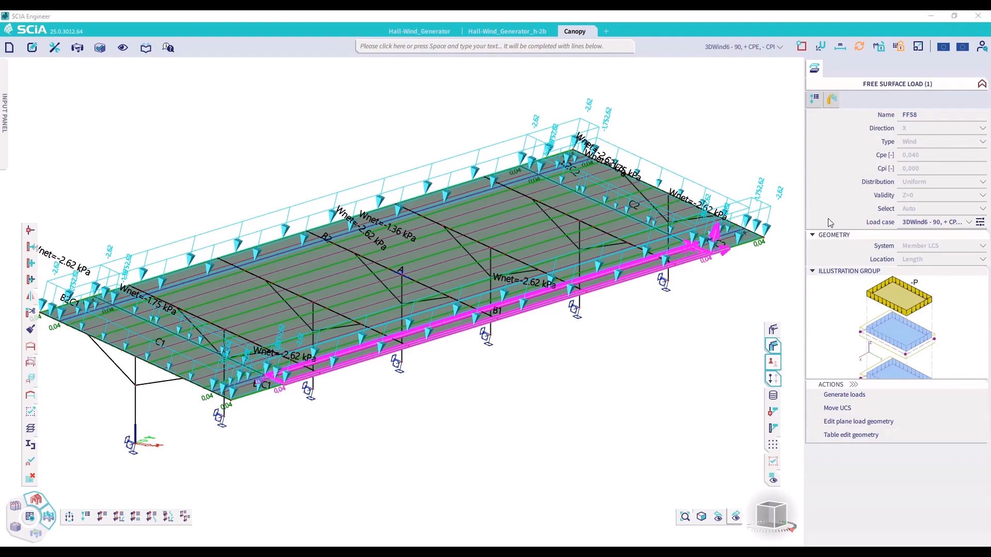
pyautogui.click(915, 155)
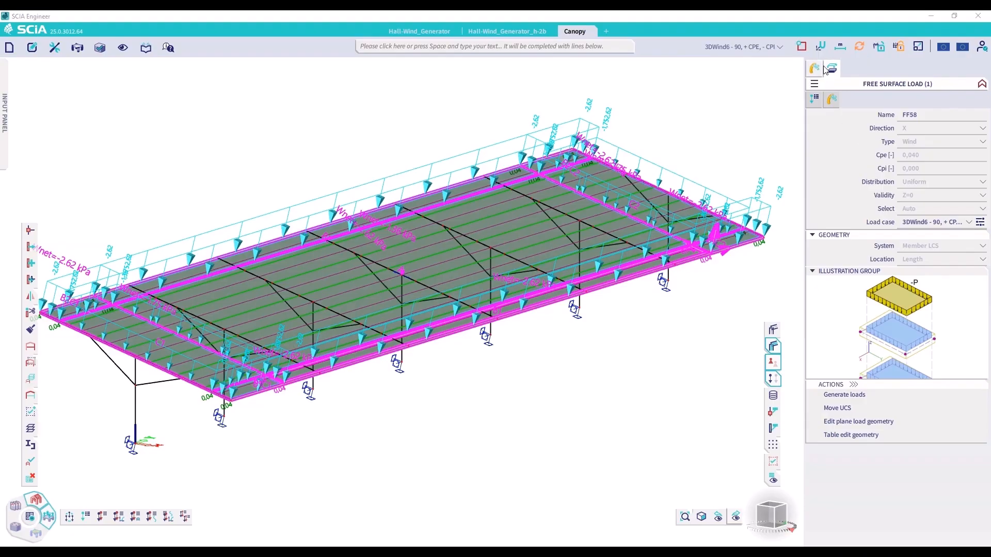
pyautogui.click(828, 69)
pyautogui.click(911, 195)
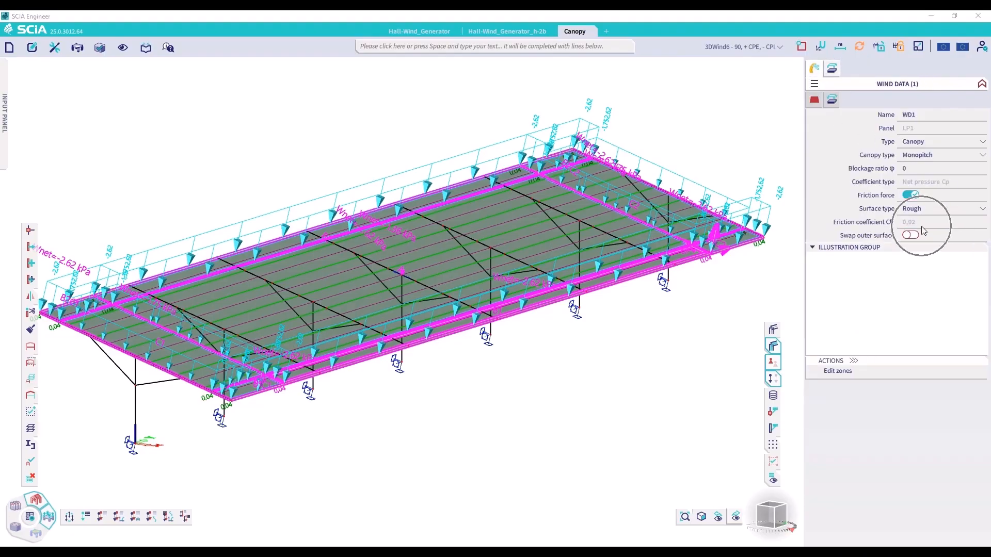
pyautogui.click(831, 69)
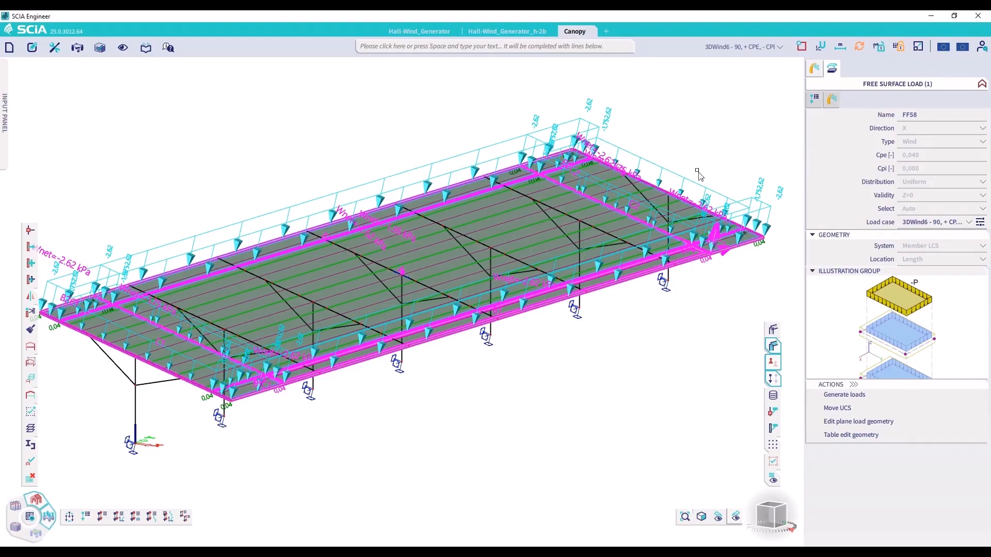
pyautogui.click(279, 400)
pyautogui.press('Escape')
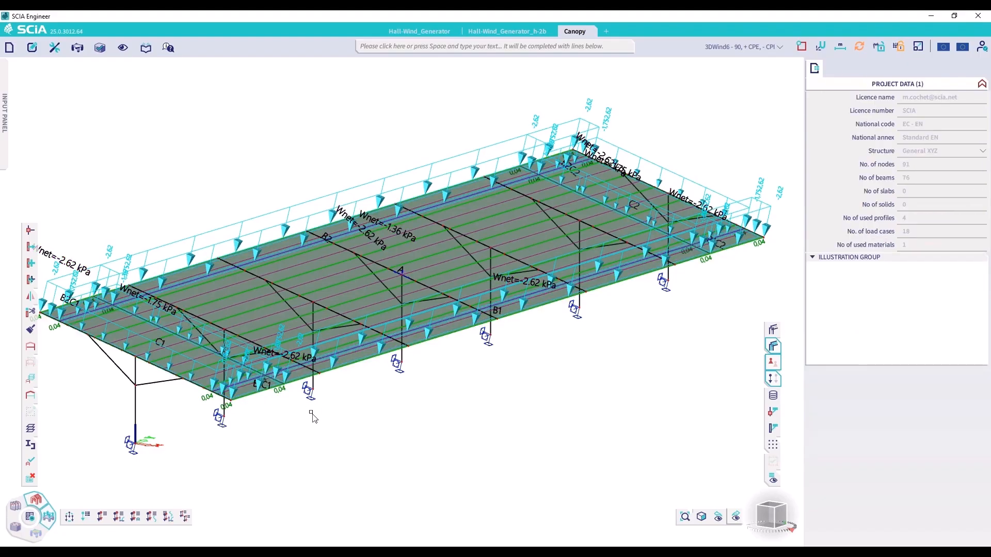
# Display the canopy's wind loads for load case 3DWind16 (270, - CPE, - CPI)
pyautogui.click(742, 47)
pyautogui.press('Down')
pyautogui.press('Down')
pyautogui.press('Down')
pyautogui.press('Down')
pyautogui.press('Down')
pyautogui.press('Down')
pyautogui.press('Down')
pyautogui.press('Down')
pyautogui.press('Down')
pyautogui.press('Down')
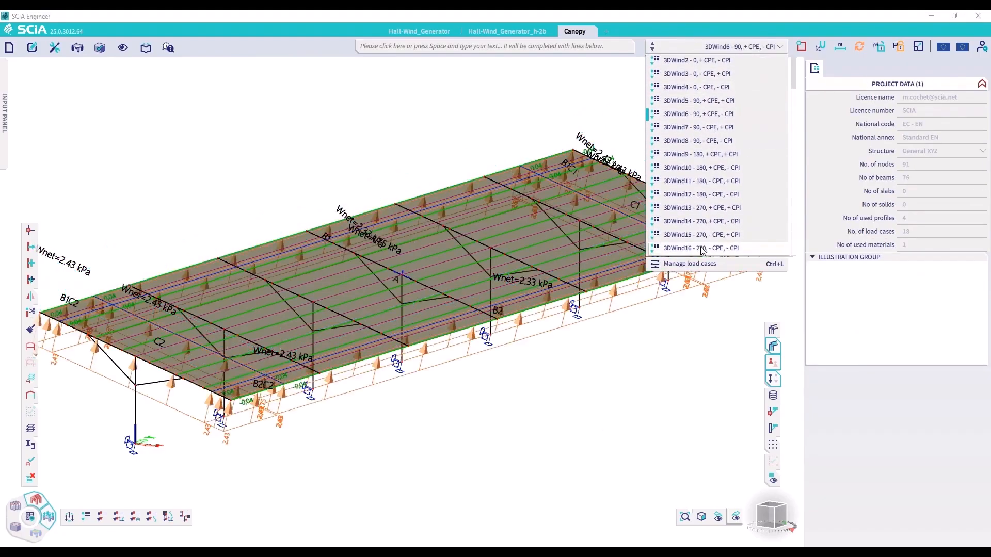
pyautogui.press('Return')
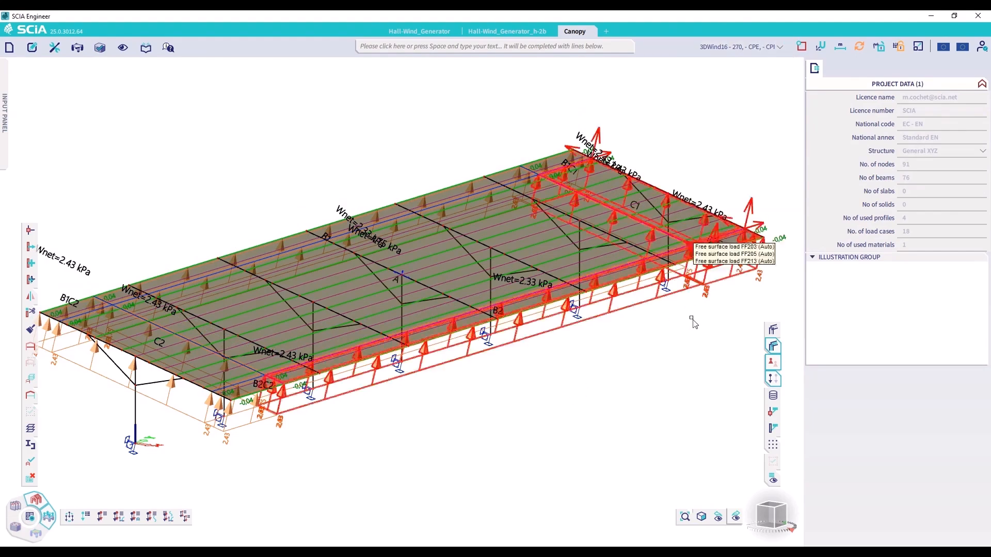
# Switch to load case 3DWind1 (0, + CPE, + CPI) and view the canopy from above
pyautogui.click(738, 48)
pyautogui.scroll(5, 723, 129)
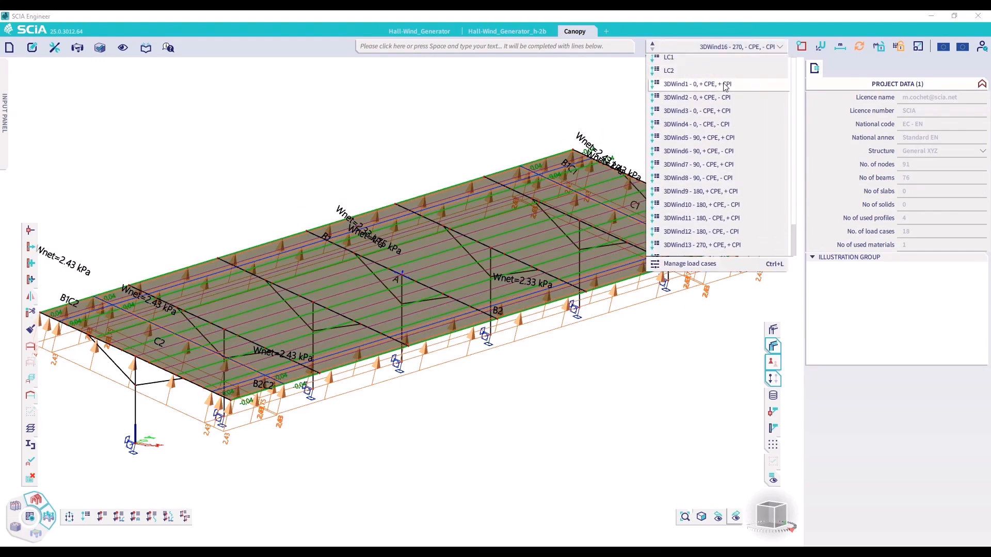
pyautogui.press('Return')
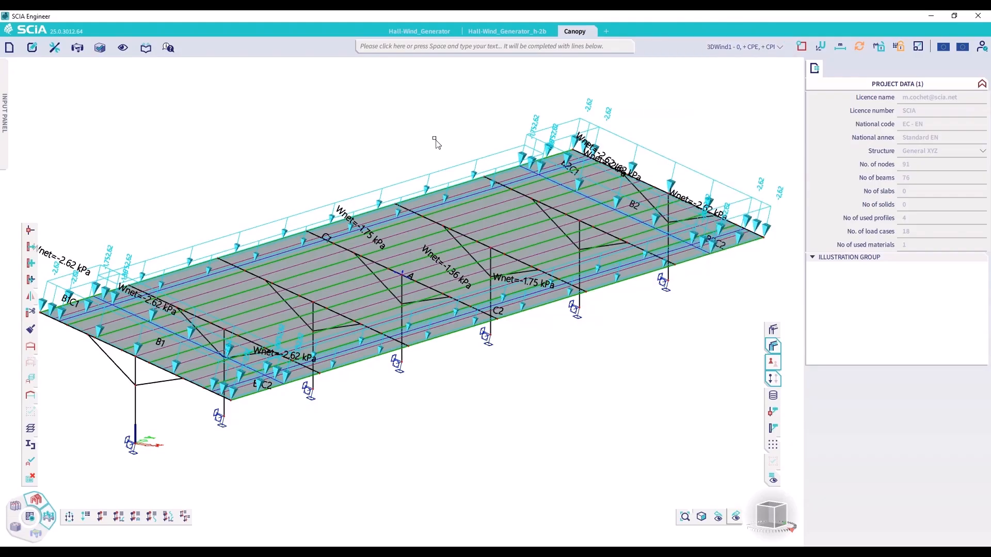
pyautogui.click(774, 506)
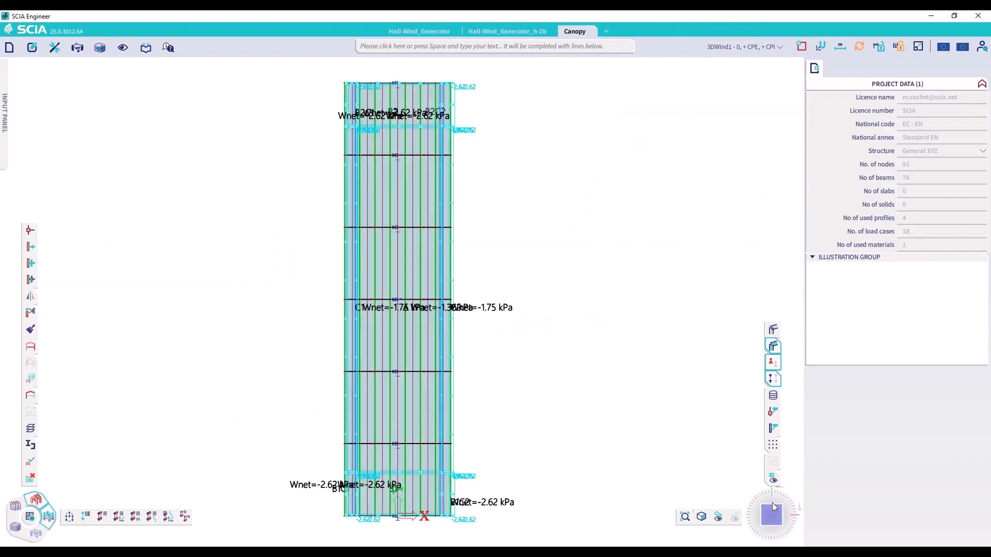
# Turn off the wind data labels for net pressure and roof overhangs underside, and hide the loads
pyautogui.click(772, 479)
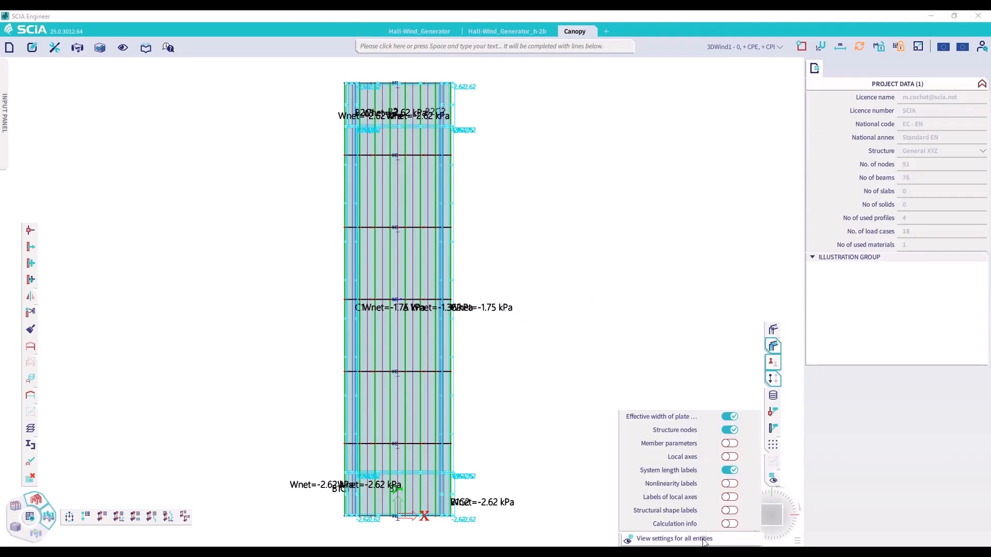
pyautogui.click(702, 538)
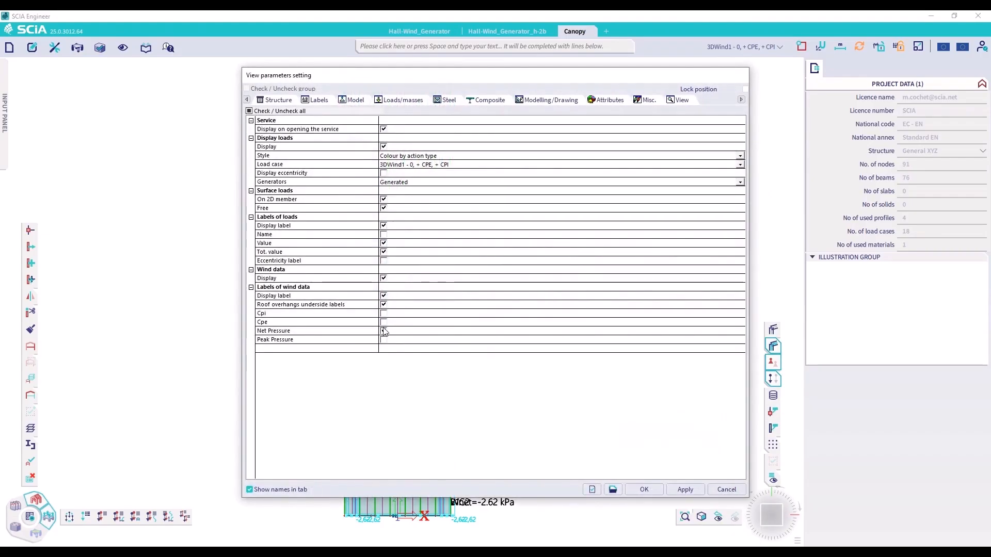
pyautogui.click(383, 332)
pyautogui.click(383, 304)
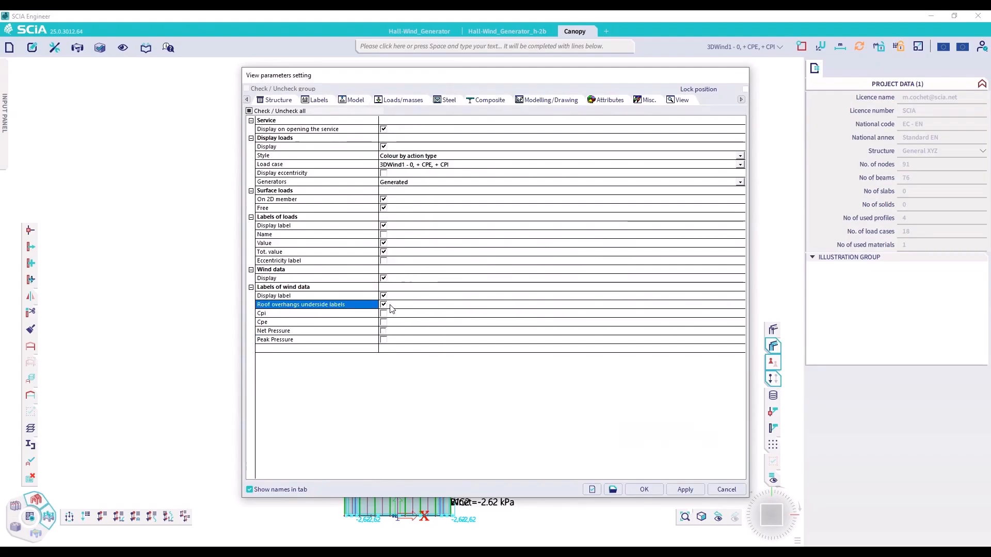
pyautogui.click(686, 490)
pyautogui.click(643, 489)
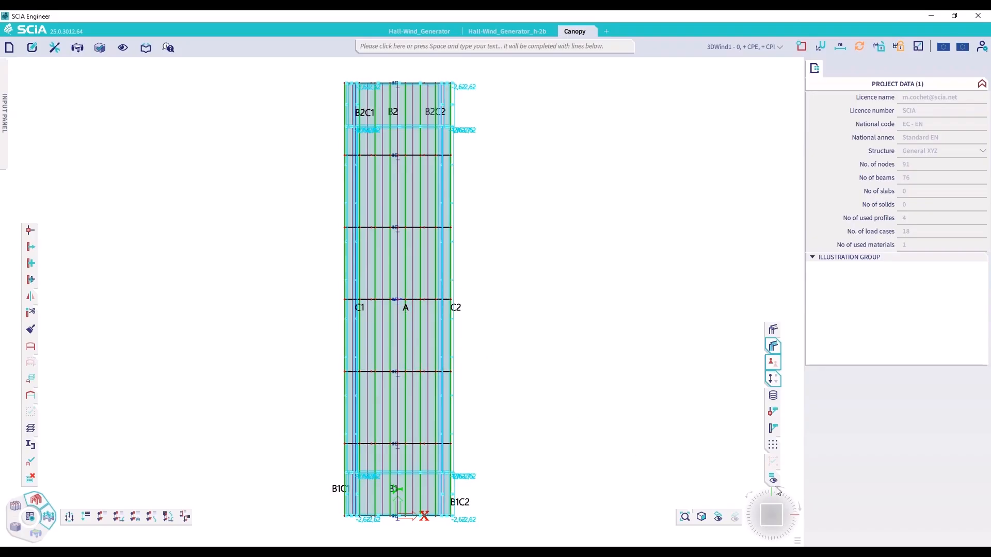
pyautogui.click(773, 379)
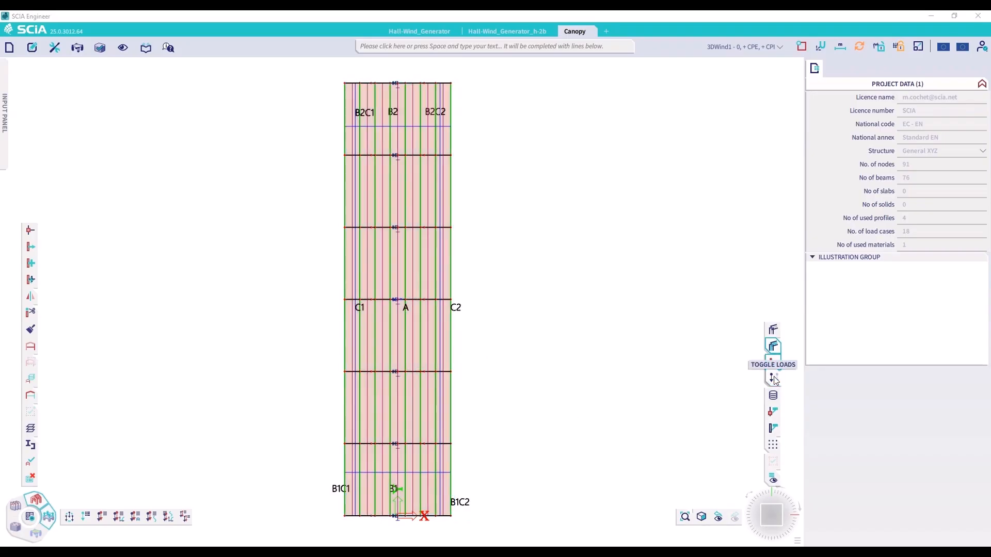
# Show the Cpe labels of the wind data on the canopy zones
pyautogui.moveTo(774, 478)
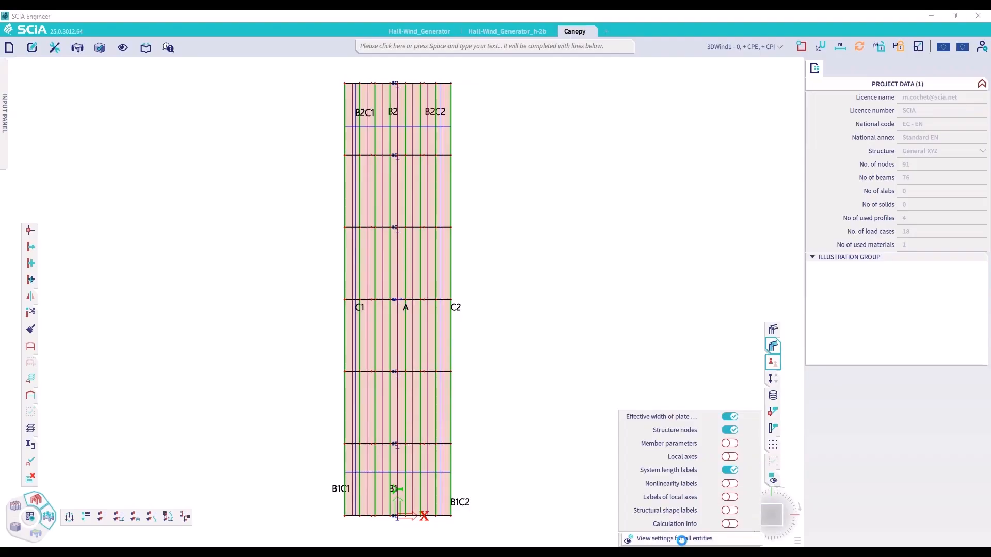
pyautogui.click(681, 539)
pyautogui.click(384, 322)
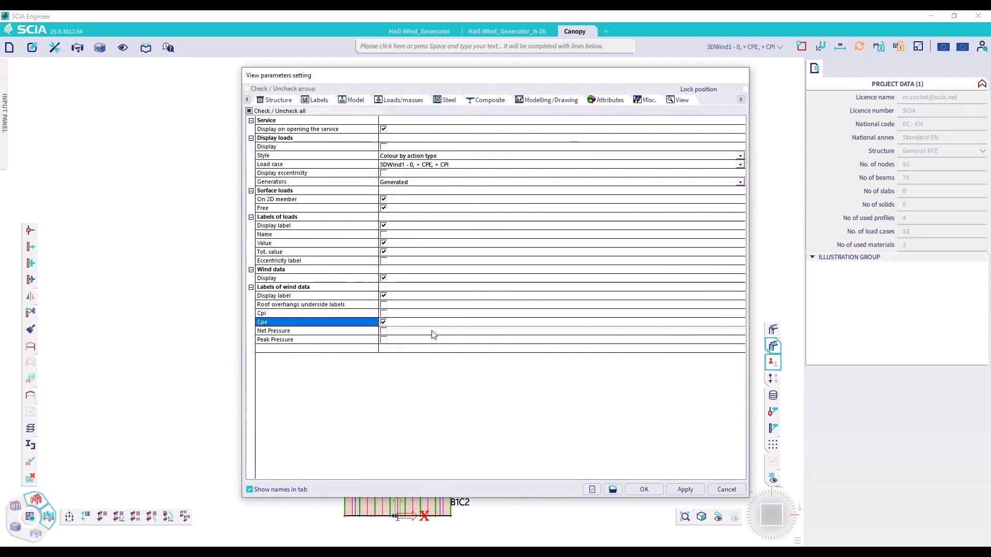
pyautogui.click(684, 489)
pyautogui.click(646, 490)
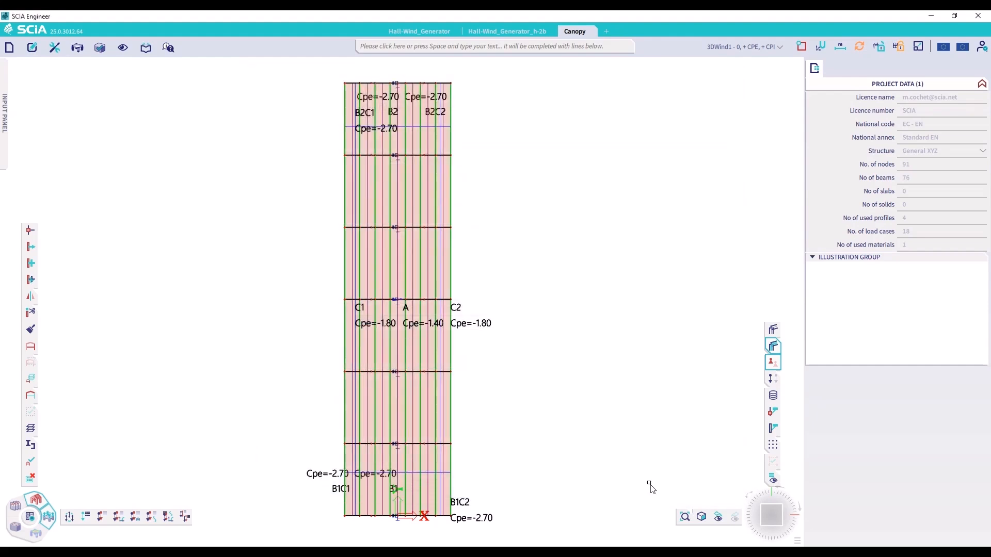
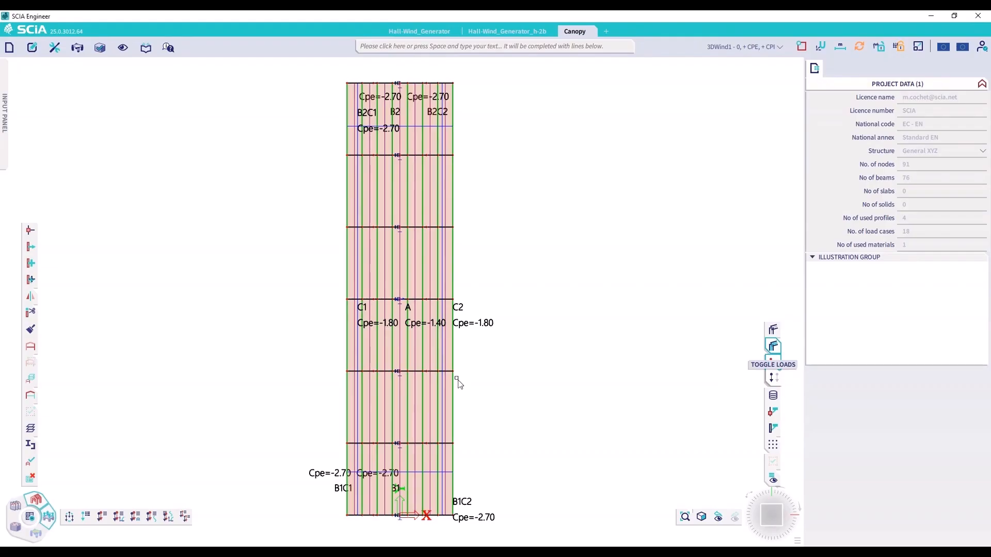
# Show the canopy's wind loads in an axonometric view for load cases 3DWind3 (0, - CPE, + CPI) and 3DWind4 (0, - CPE, - CPI)
pyautogui.hotkey('ctrl', 'a')
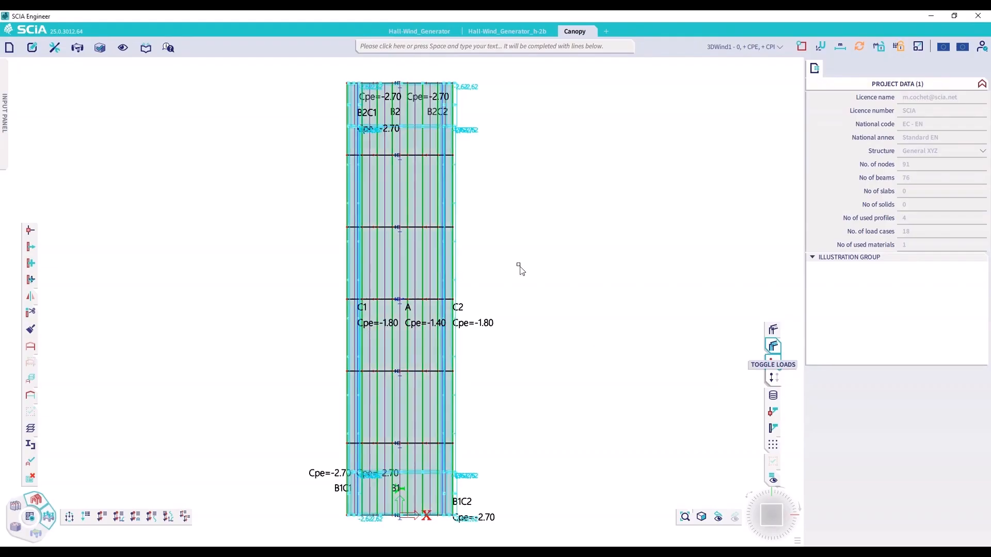
pyautogui.click(753, 496)
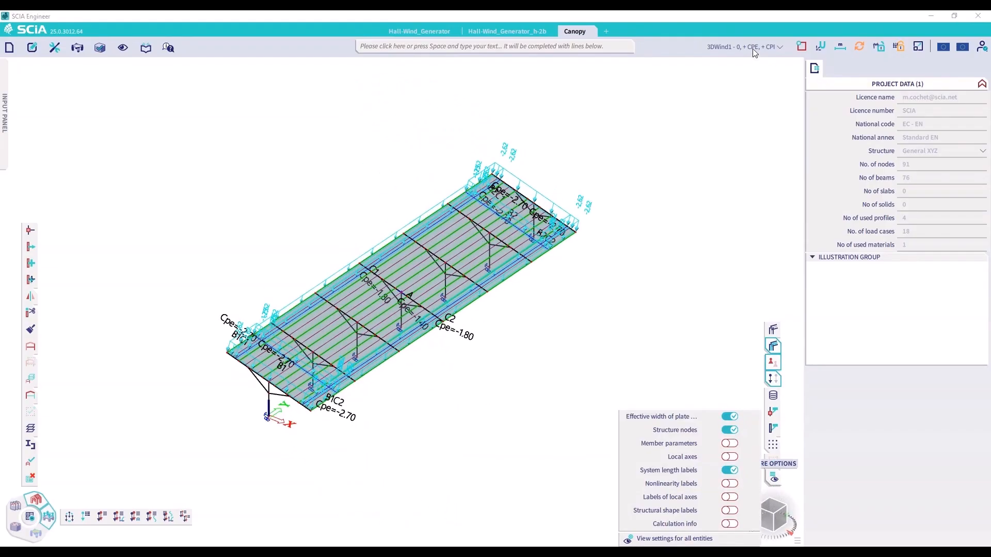
pyautogui.click(744, 46)
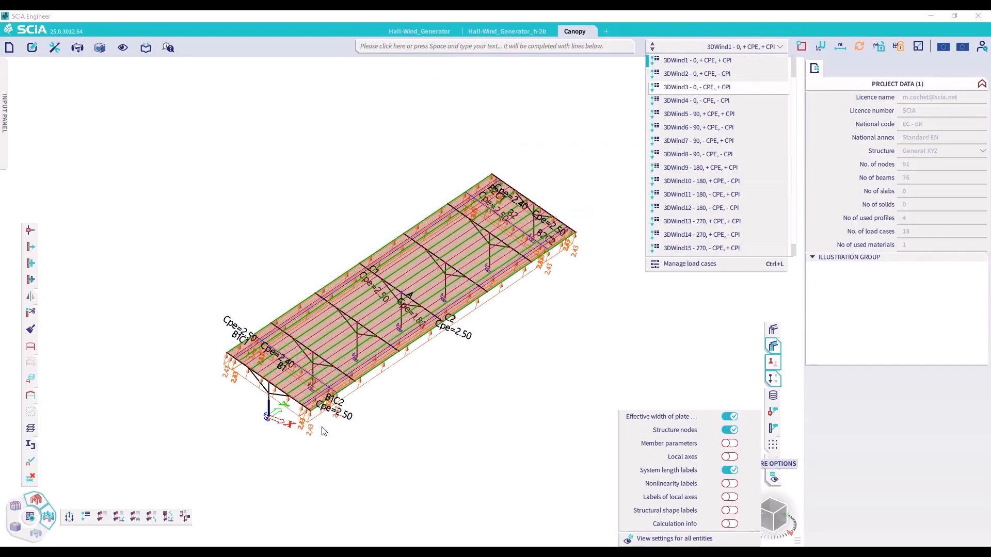
pyautogui.click(715, 87)
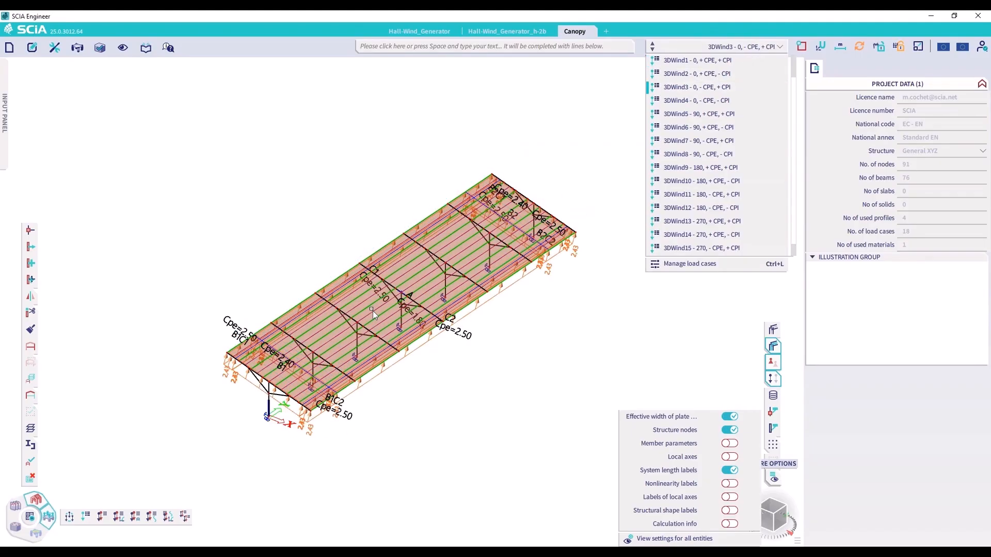
pyautogui.click(721, 101)
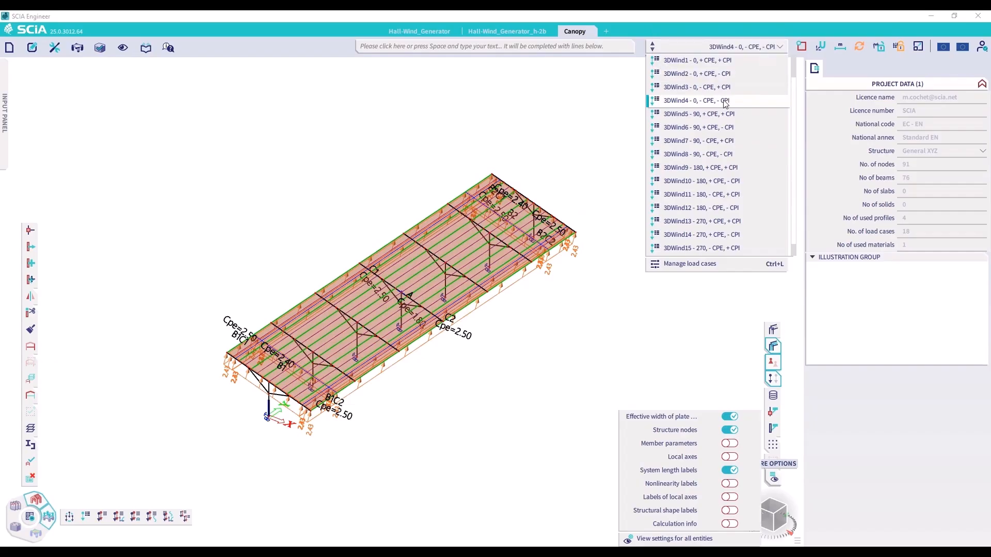
pyautogui.click(603, 360)
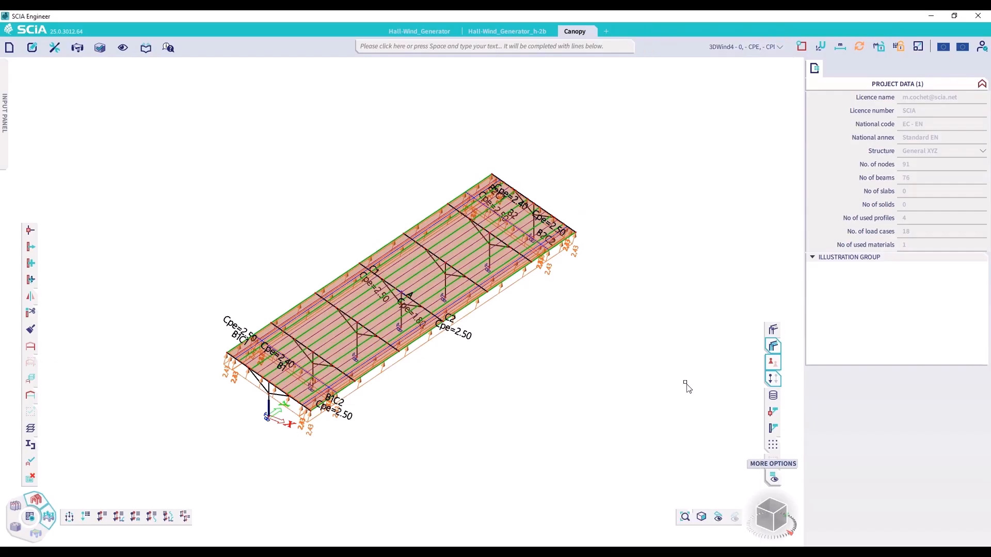
pyautogui.moveTo(480, 187); pyautogui.dragTo(574, 144)
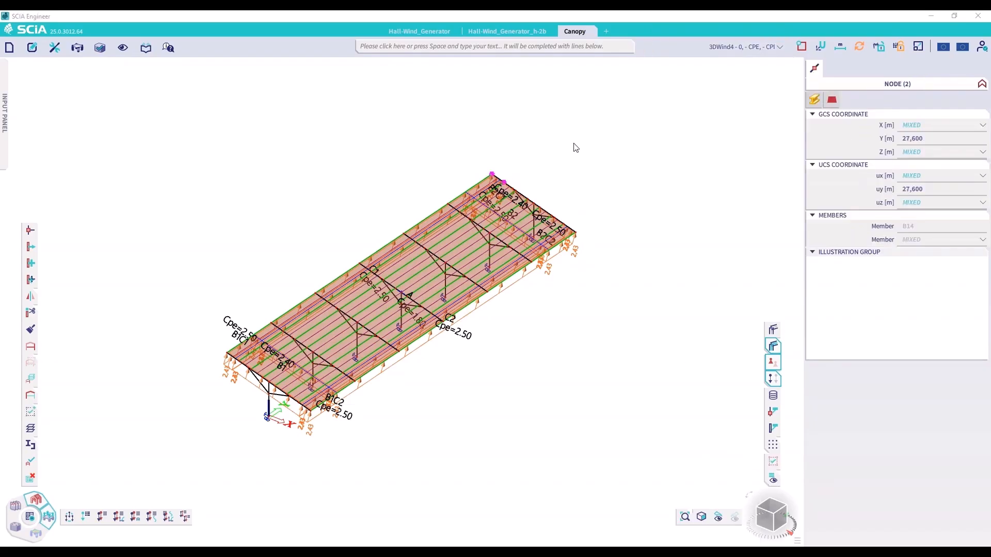
# In the Standard EN national annex settings for EN 1991-1-4 wind actions, set the coefficient type to Overall force Cf
pyautogui.click(968, 51)
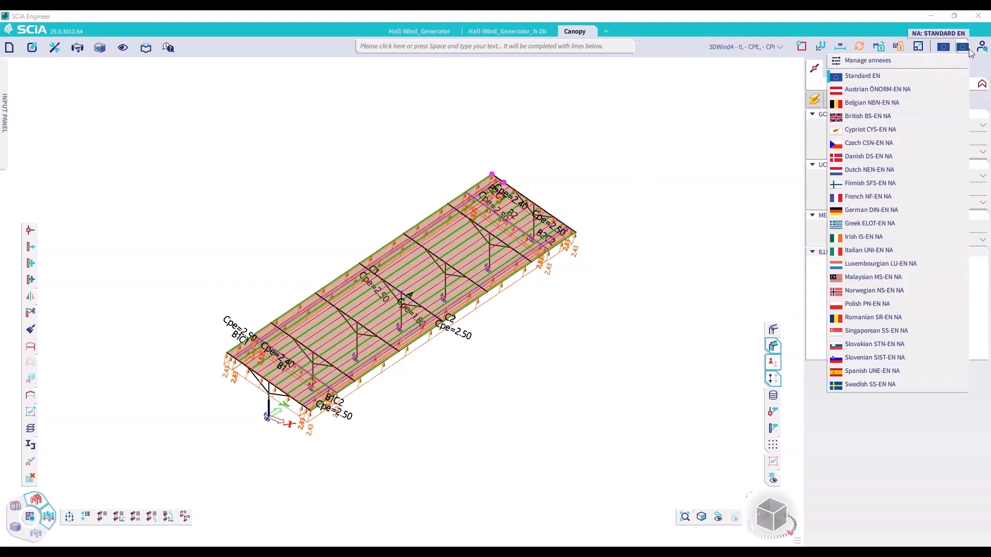
pyautogui.click(944, 61)
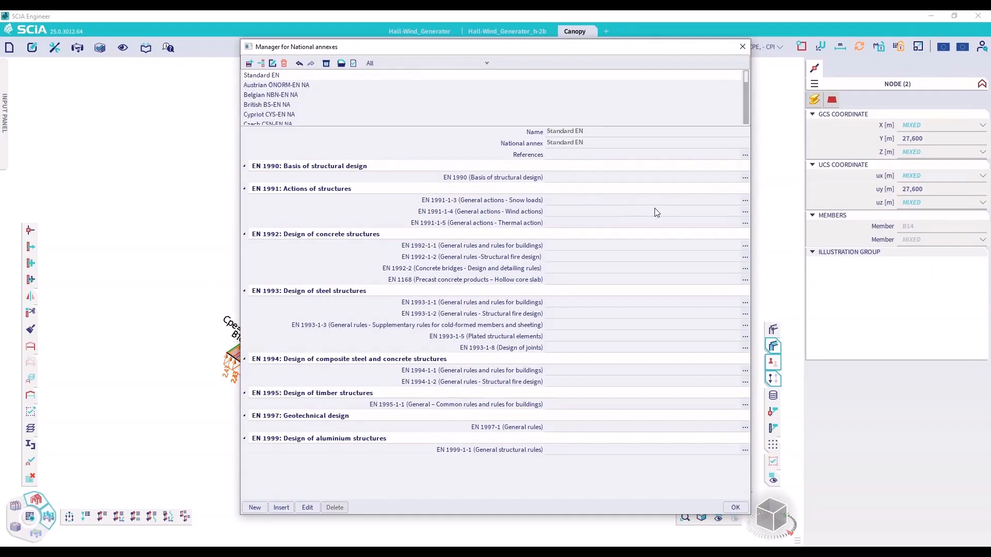
pyautogui.click(745, 211)
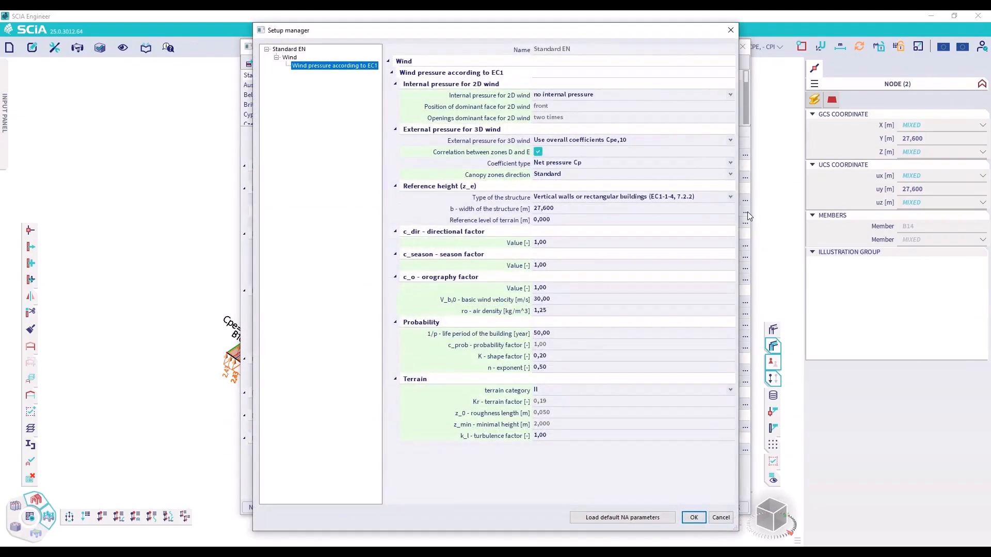
pyautogui.click(517, 164)
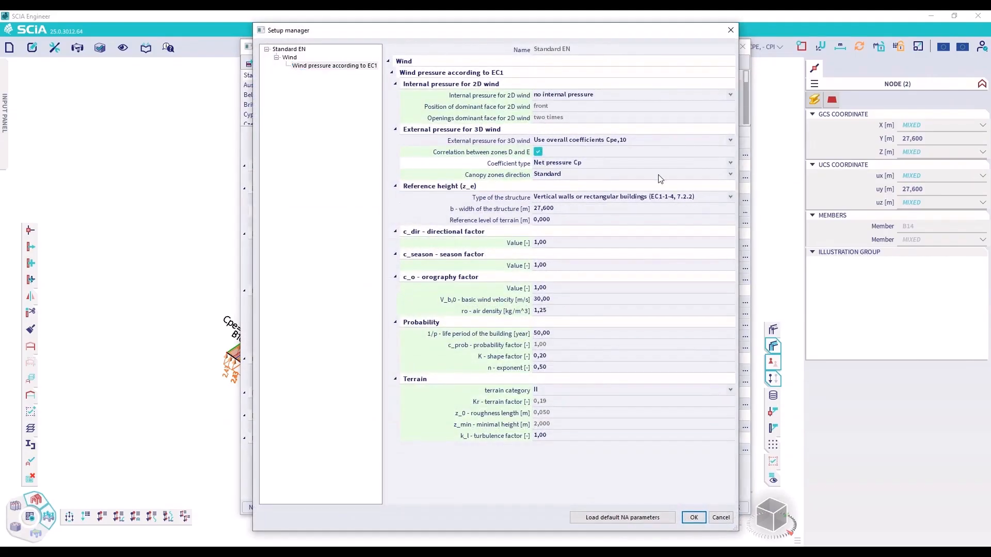
pyautogui.click(576, 166)
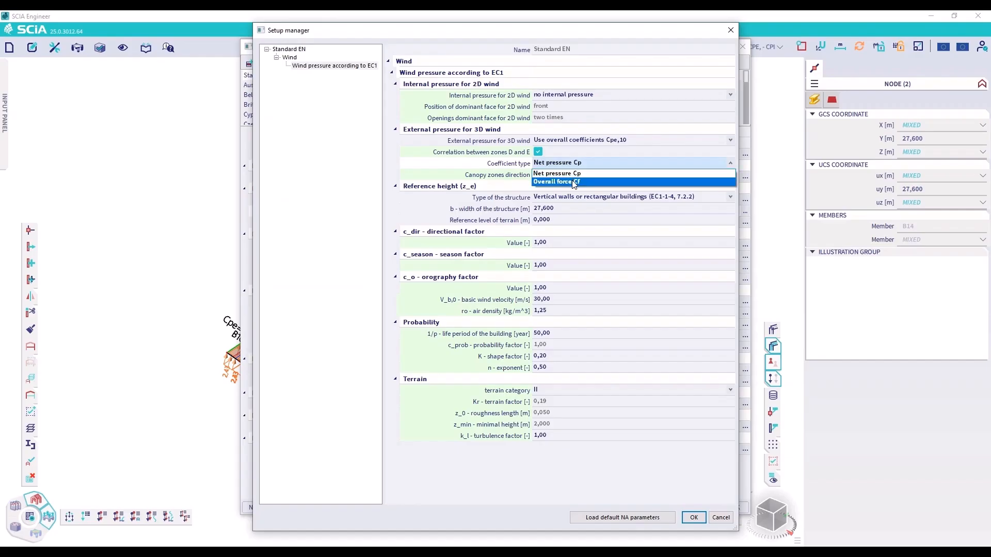
pyautogui.click(575, 182)
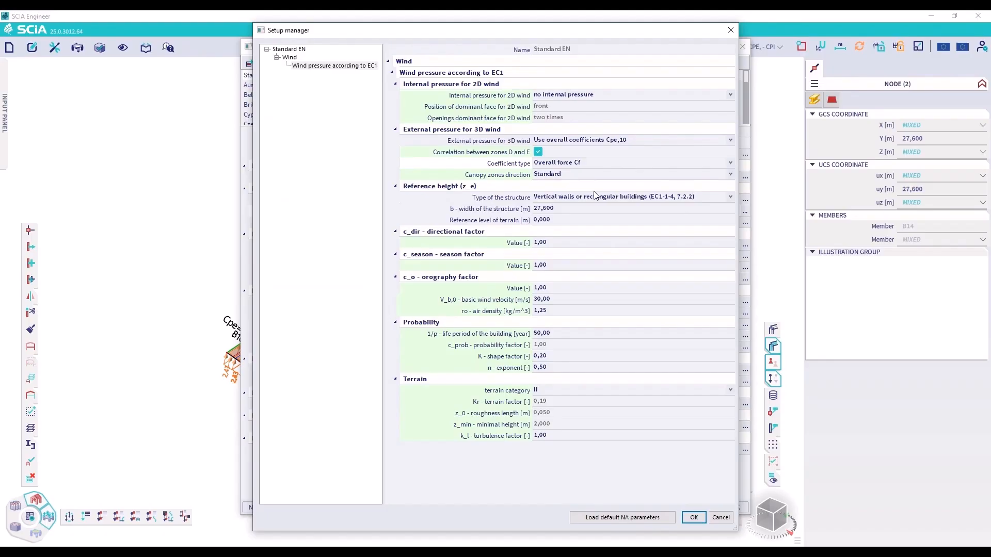
pyautogui.click(704, 519)
pyautogui.click(735, 510)
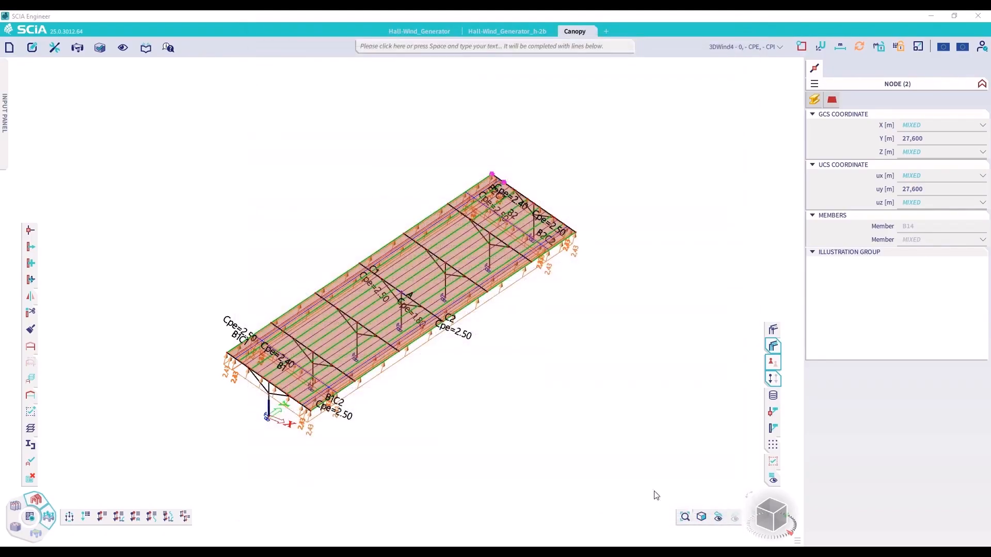
# Find the 3D Wind Generator and run it for the canopy's 3DWind load cases
pyautogui.click(607, 49)
pyautogui.write('3')
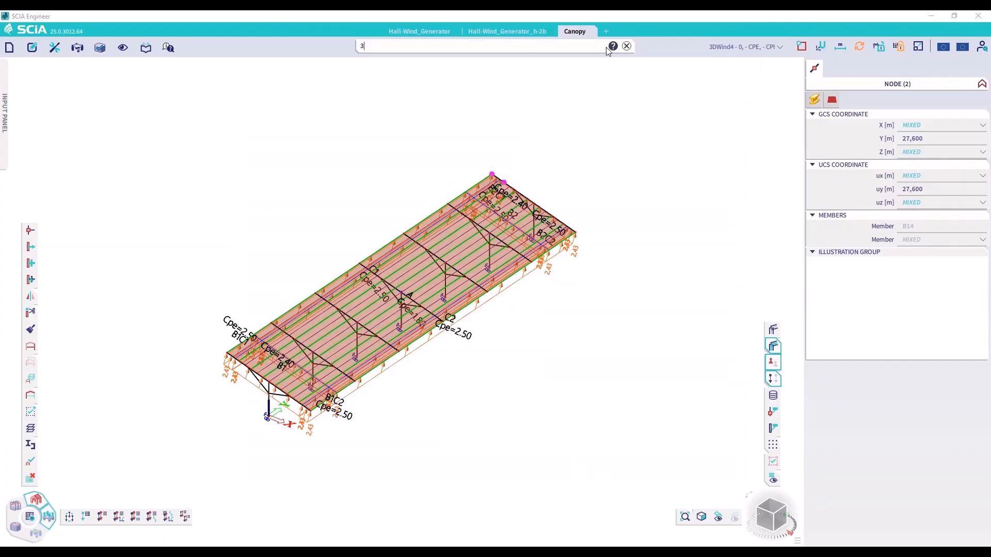
pyautogui.write('deformations')
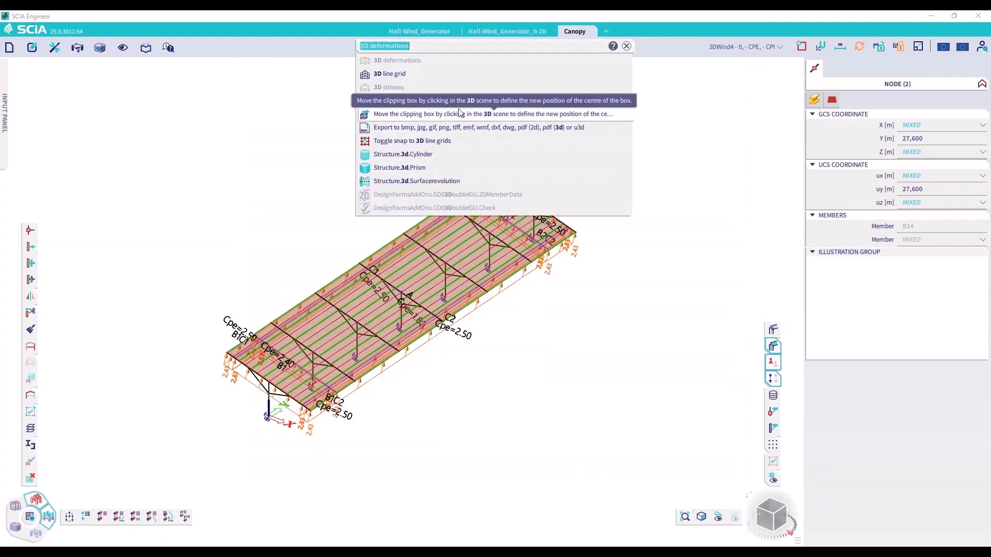
pyautogui.click(429, 106)
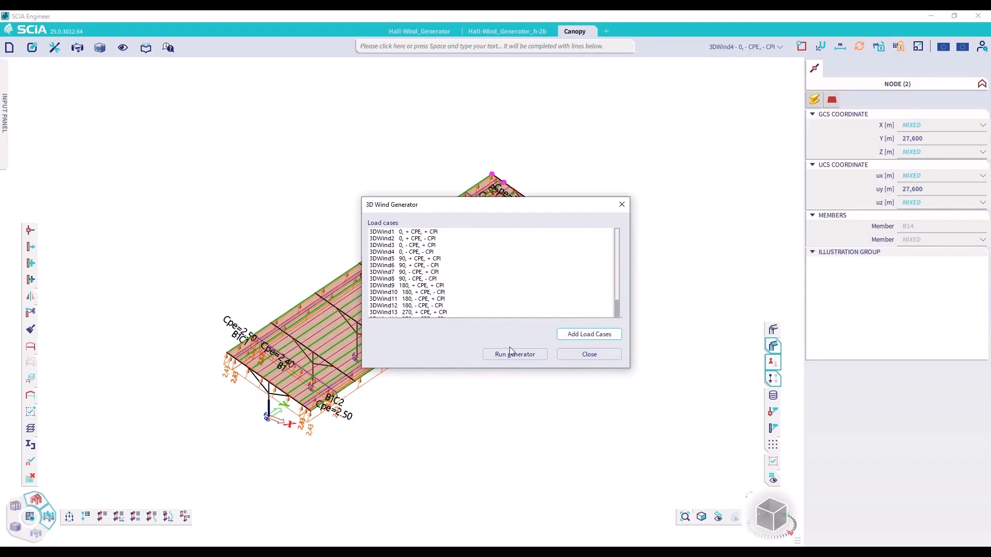
pyautogui.click(512, 356)
pyautogui.click(545, 322)
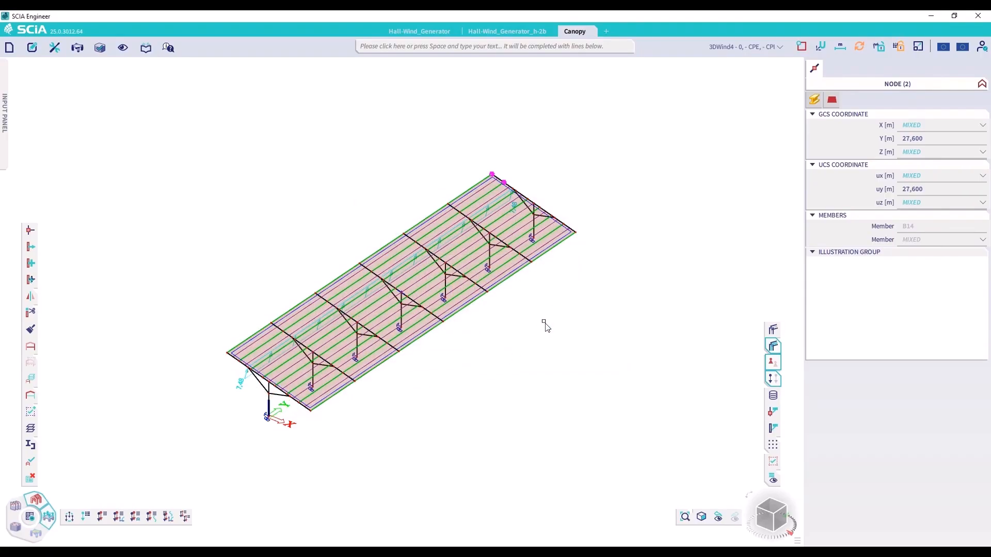
# Clear the node selection and step through the canopy's overall force loads for load cases 3DWind1 to 3DWind4
pyautogui.click(718, 516)
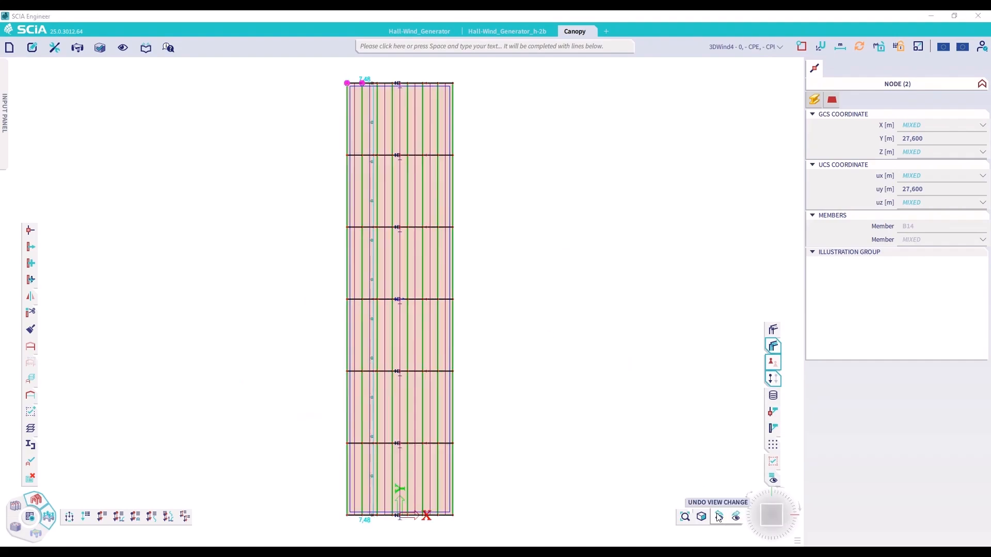
pyautogui.click(718, 517)
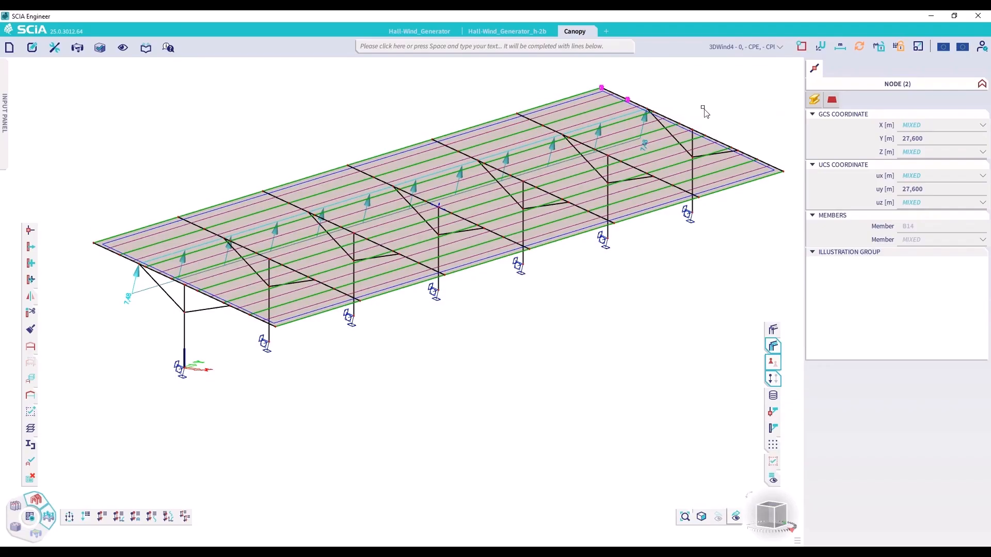
pyautogui.press('Escape')
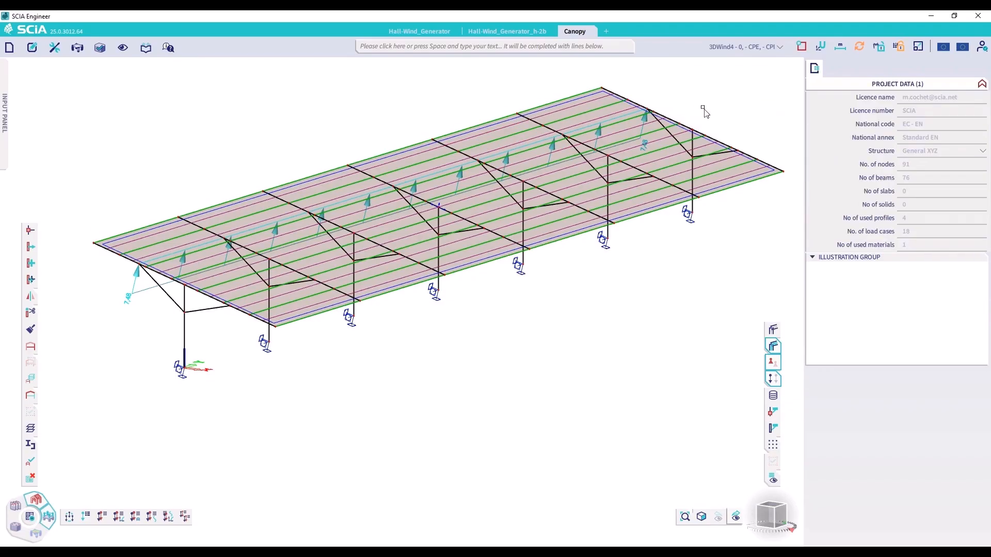
pyautogui.click(728, 47)
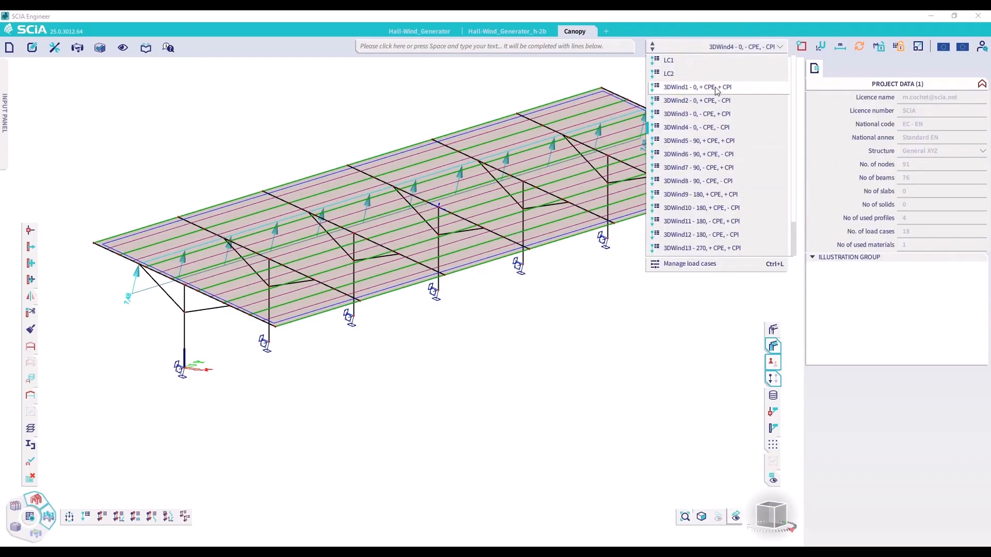
pyautogui.click(702, 90)
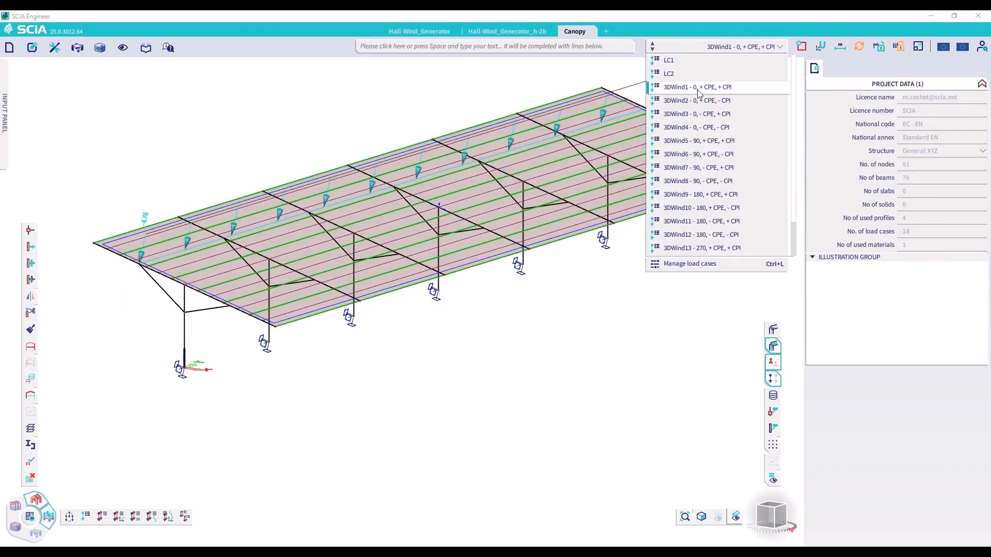
pyautogui.click(695, 103)
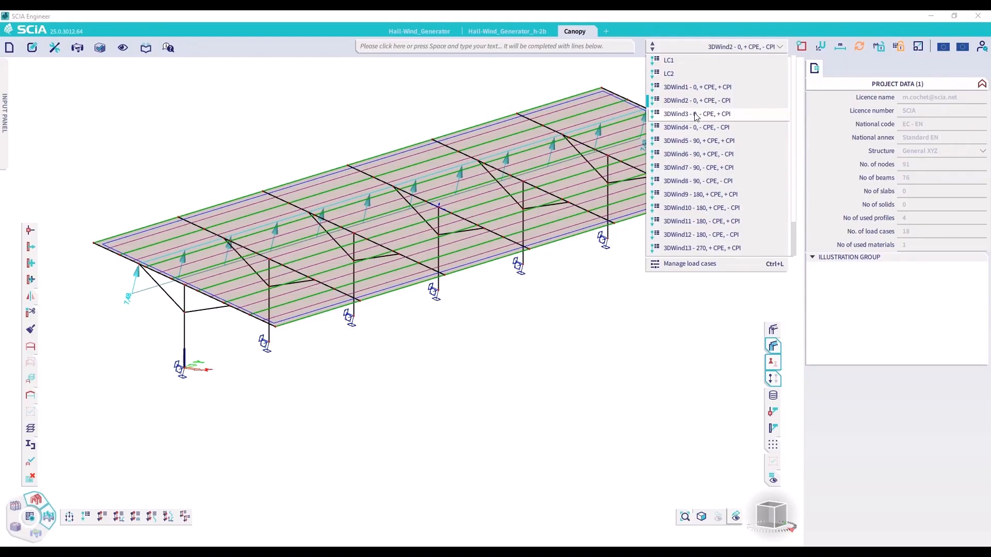
pyautogui.click(697, 114)
pyautogui.click(699, 128)
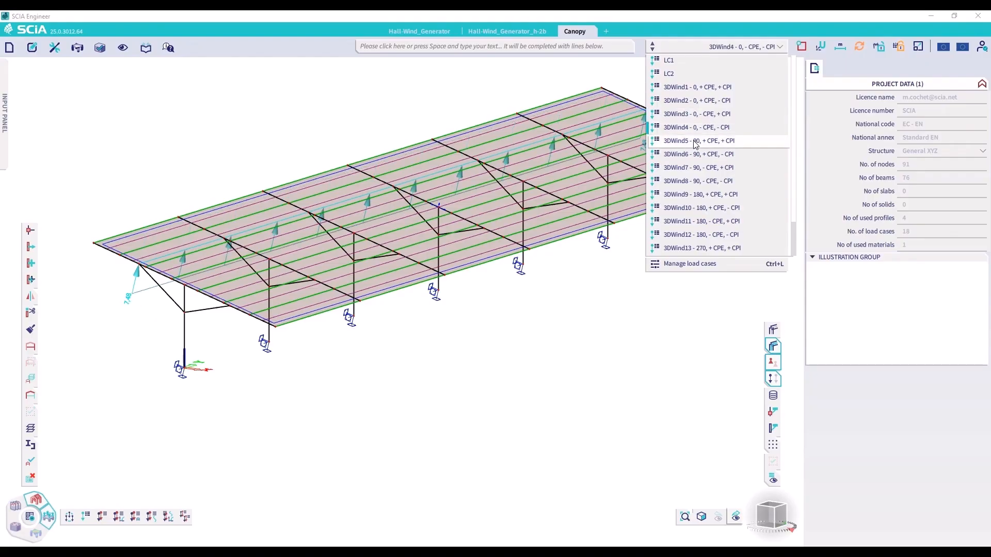
# Display the overall force loads of load cases 3DWind5 to 3DWind7 and return to 3DWind1 (0, + CPE, + CPI)
pyautogui.click(695, 143)
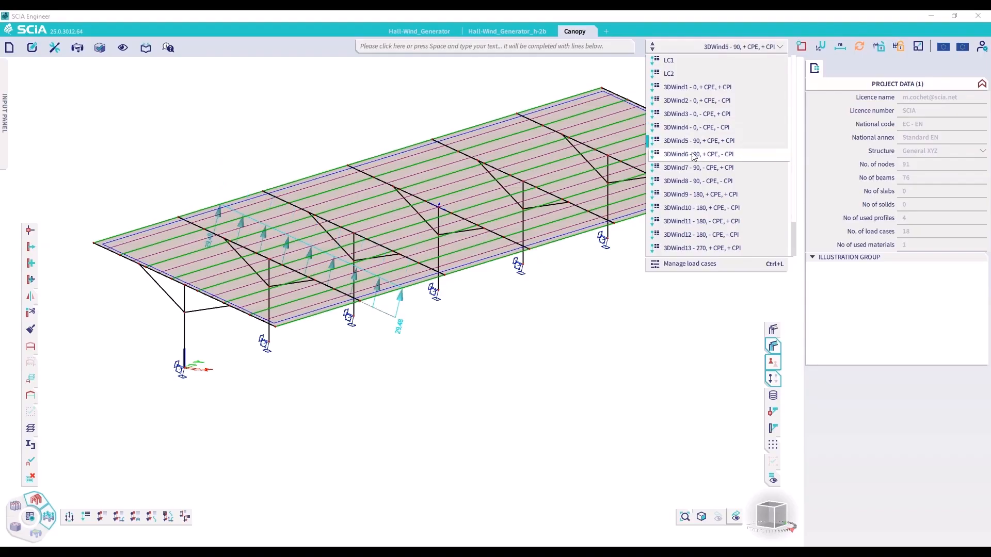
pyautogui.click(694, 155)
pyautogui.click(690, 169)
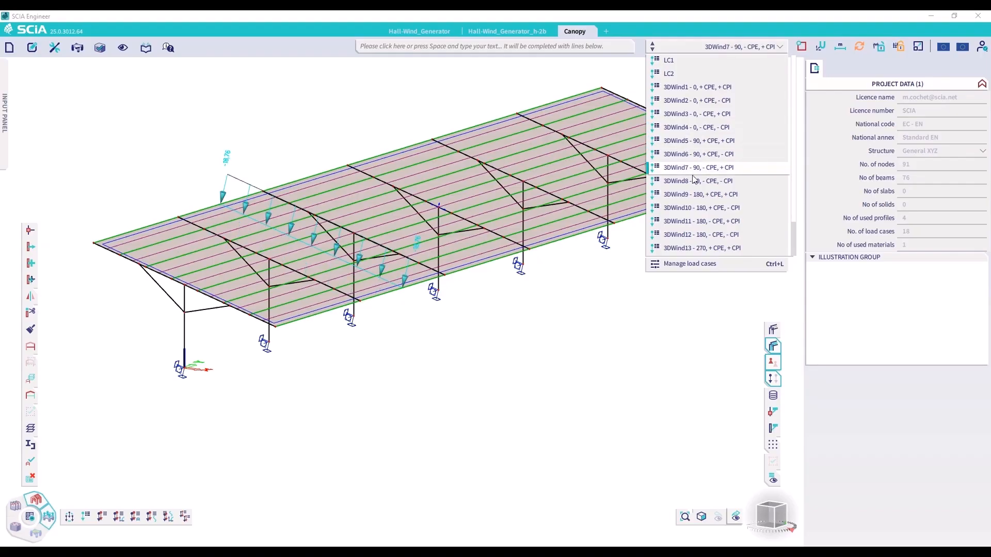
pyautogui.click(683, 87)
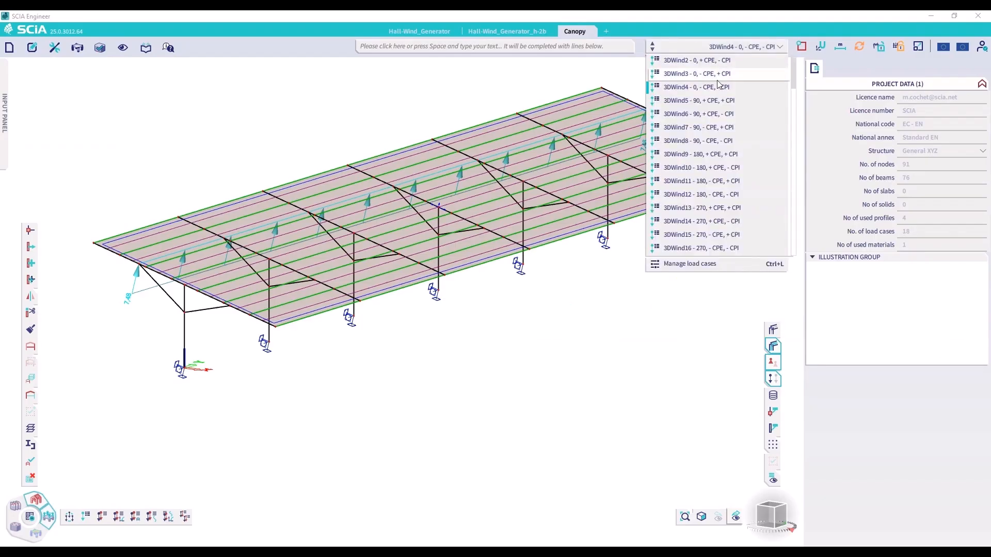
pyautogui.scroll(1, 717, 90)
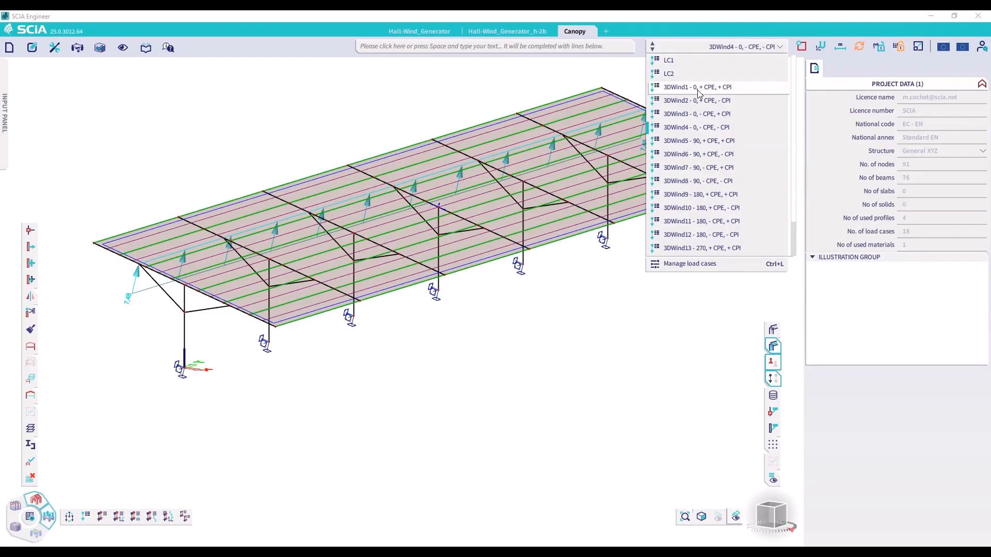
pyautogui.click(698, 88)
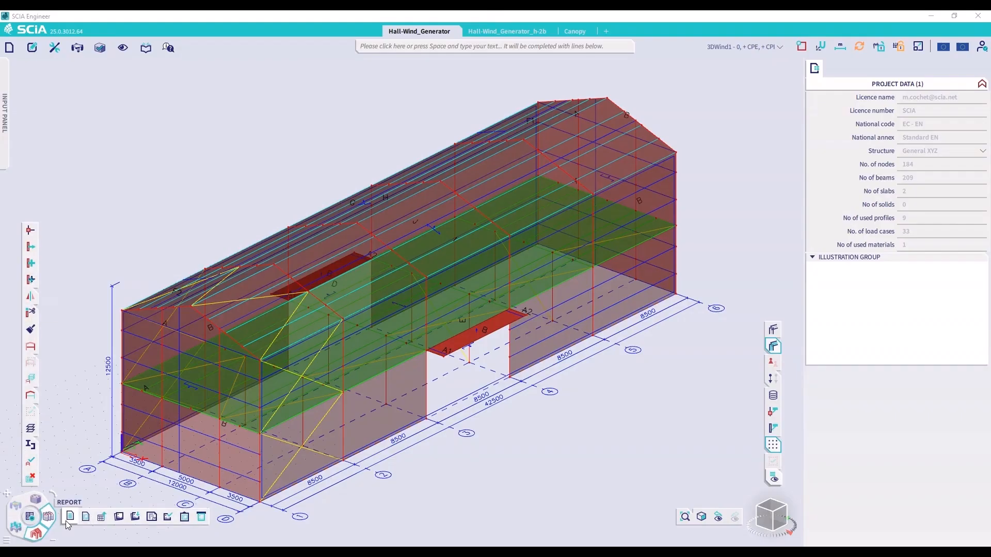
# Open Report_1 of the Hall-Wind_Generator project as a maximized engineering report
pyautogui.click(67, 517)
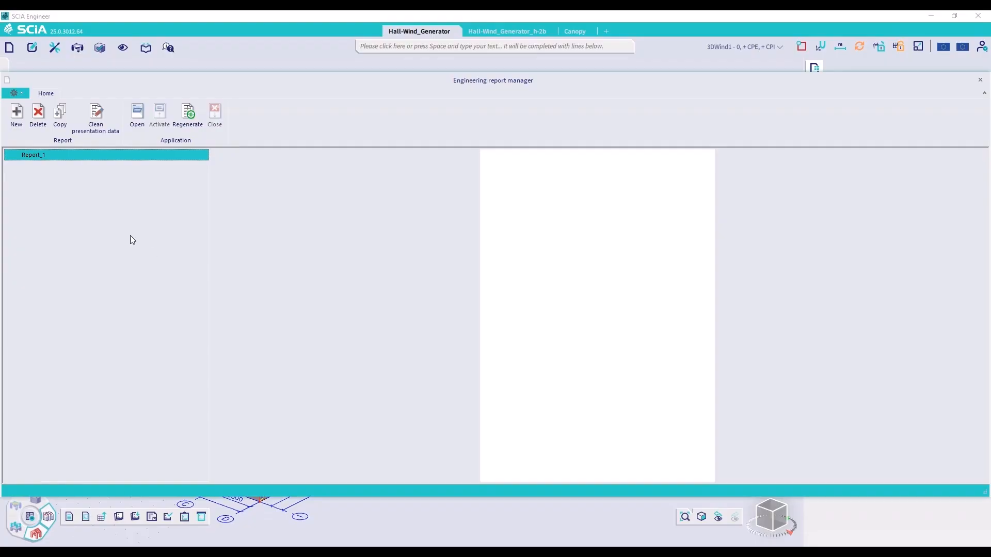
pyautogui.doubleClick(80, 156)
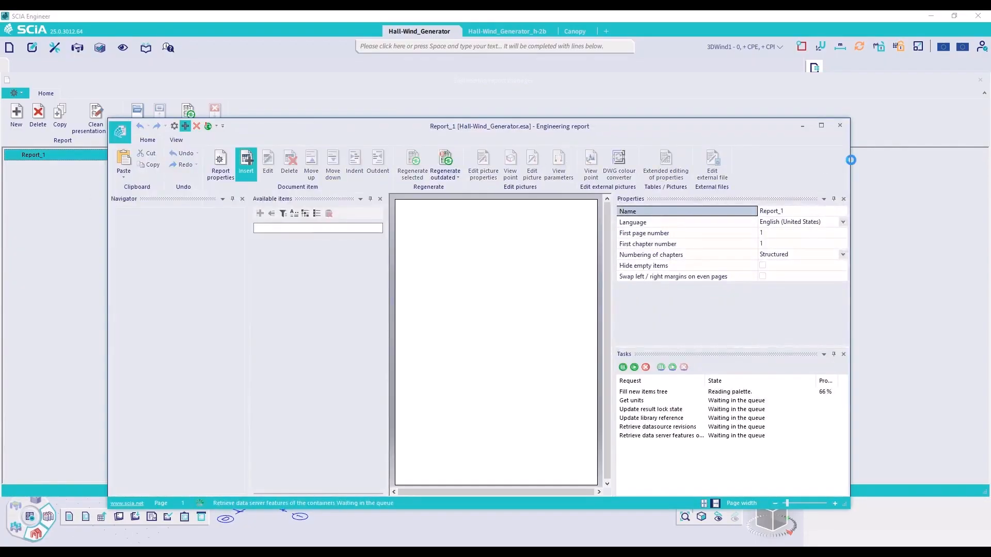
pyautogui.click(826, 126)
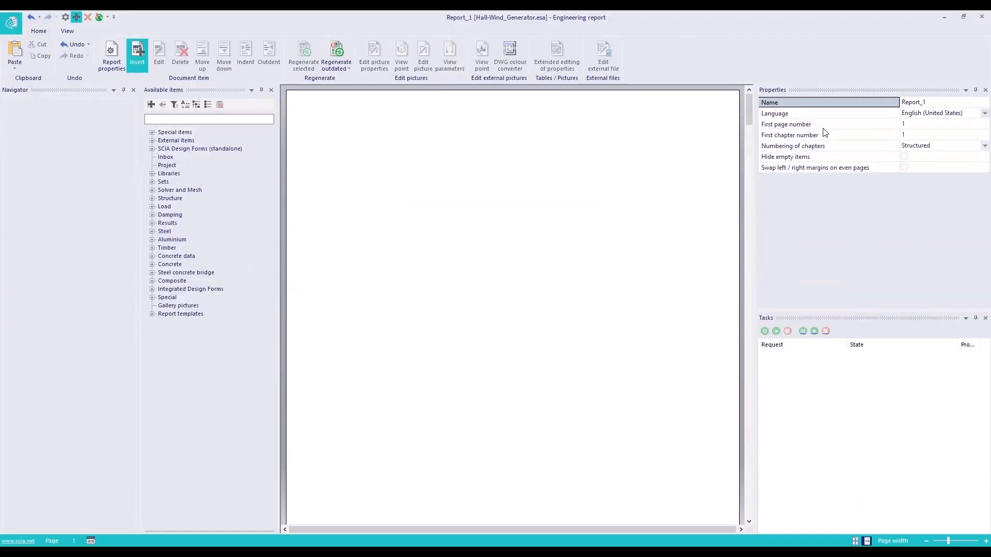
# Add the 3D wind generator data item to the report and regenerate the outdated content
pyautogui.click(187, 119)
pyautogui.write('3d')
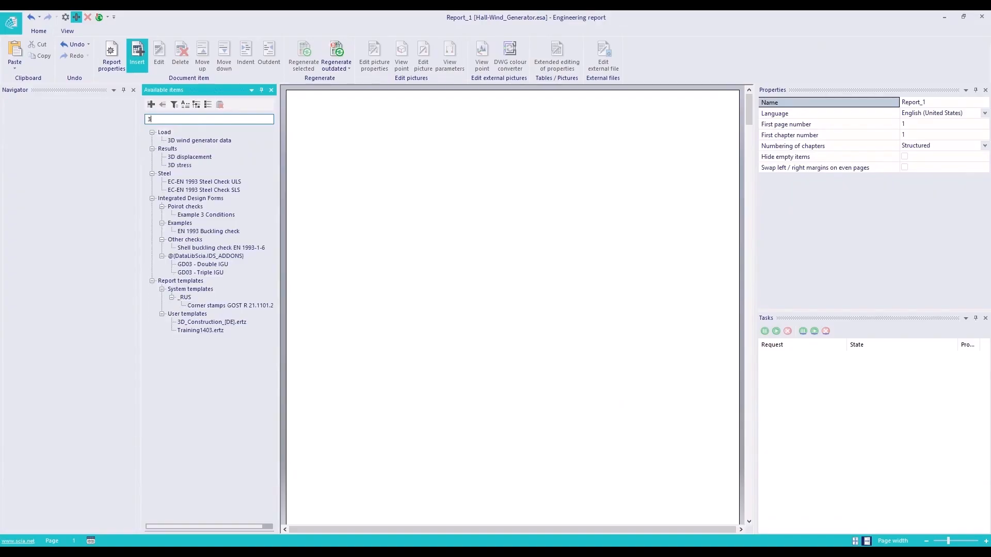
pyautogui.doubleClick(202, 138)
pyautogui.click(64, 146)
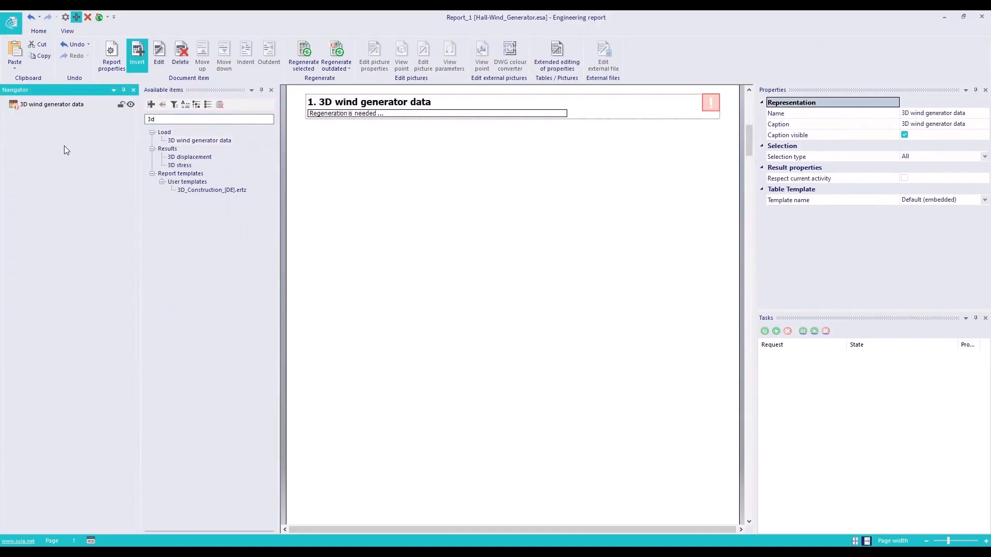
pyautogui.click(338, 54)
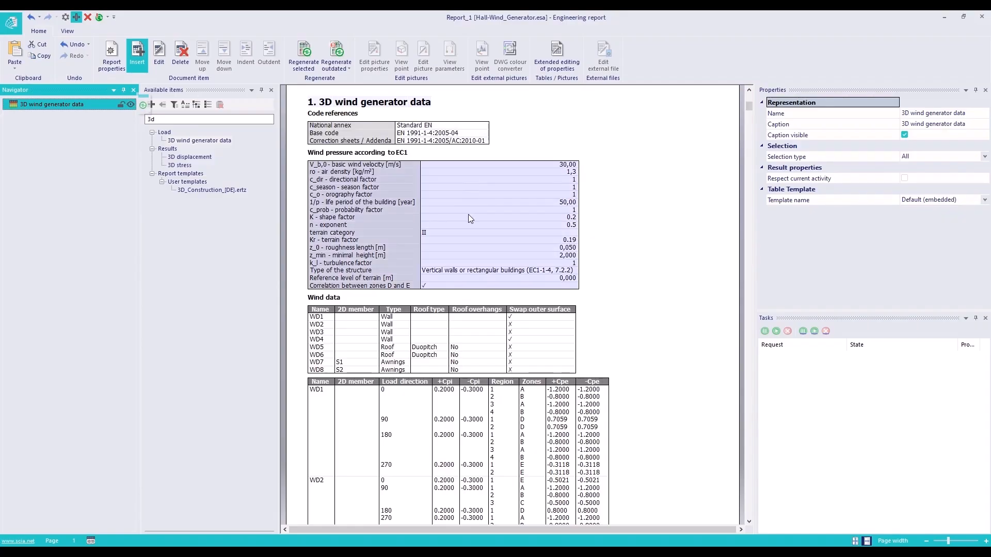
# Remove the properties from ro - air density through z_0 - roughness length from the wind pressure table and accept the table edit
pyautogui.keyDown('ctrl'); pyautogui.scroll(-1, 380, 186); pyautogui.keyUp('ctrl')
pyautogui.click(413, 209)
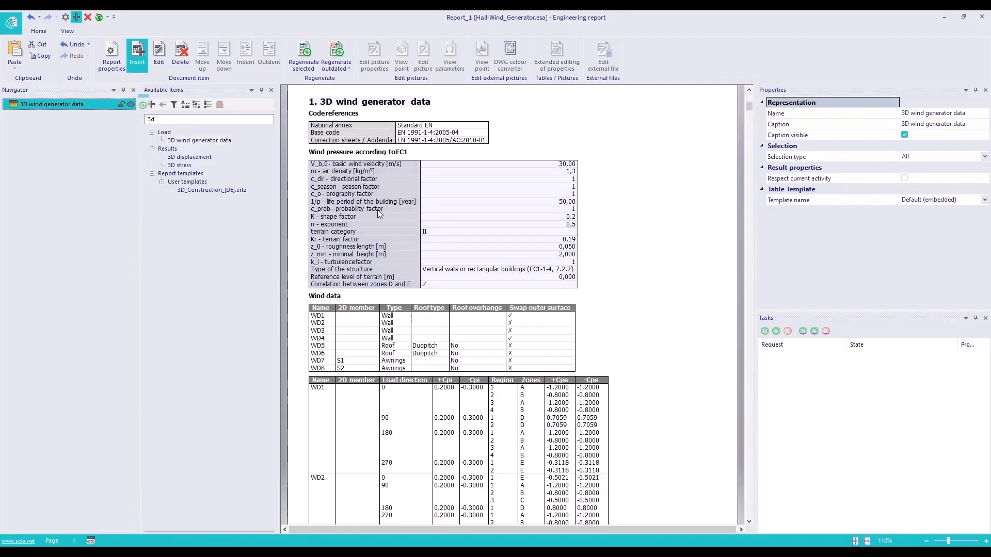
pyautogui.doubleClick(406, 179)
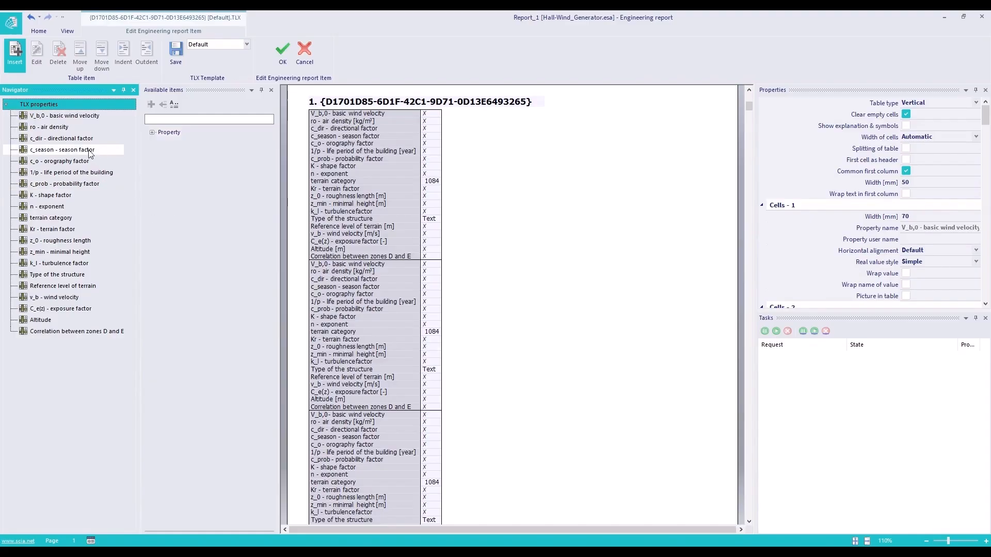
pyautogui.click(57, 116)
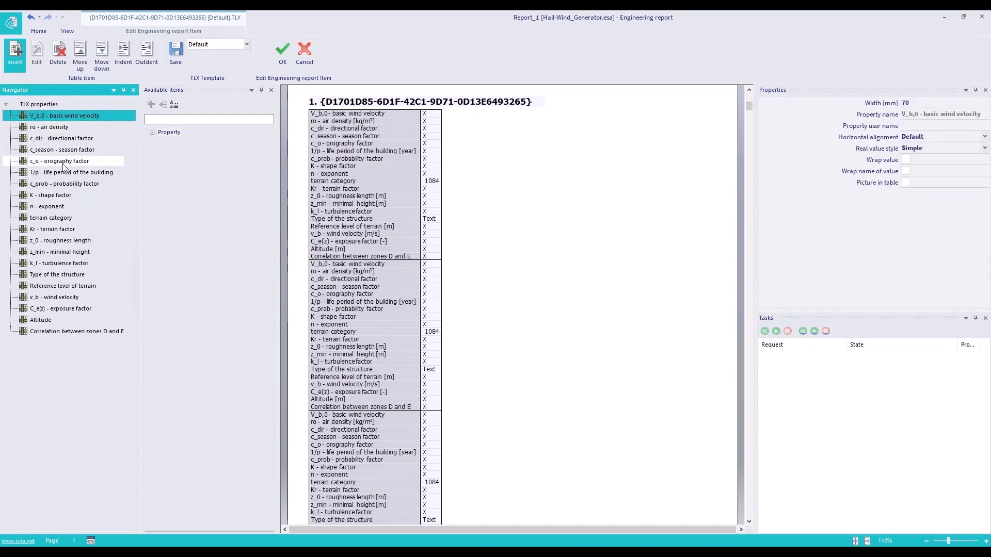
pyautogui.click(50, 128)
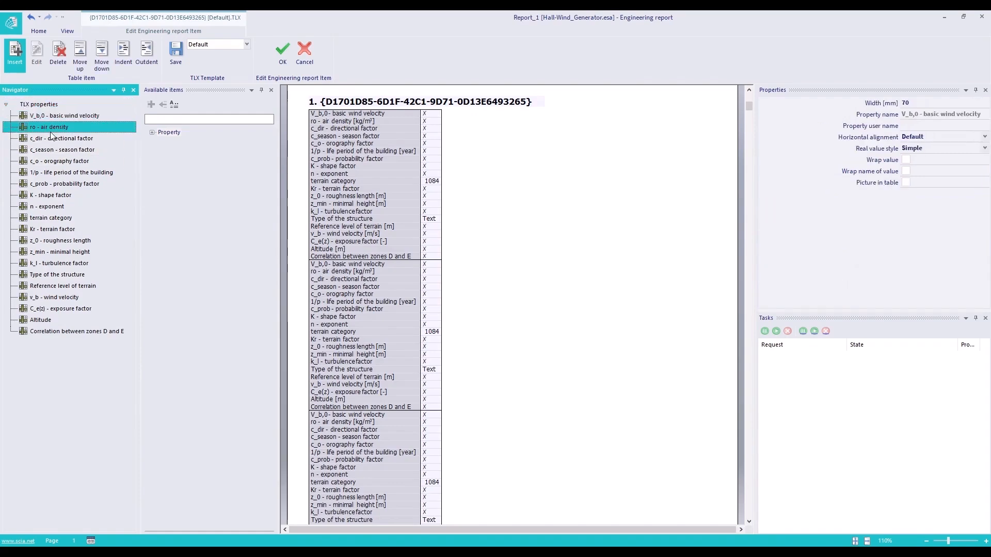
pyautogui.keyDown('shift'); pyautogui.click(46, 243); pyautogui.keyUp('shift')
pyautogui.click(65, 54)
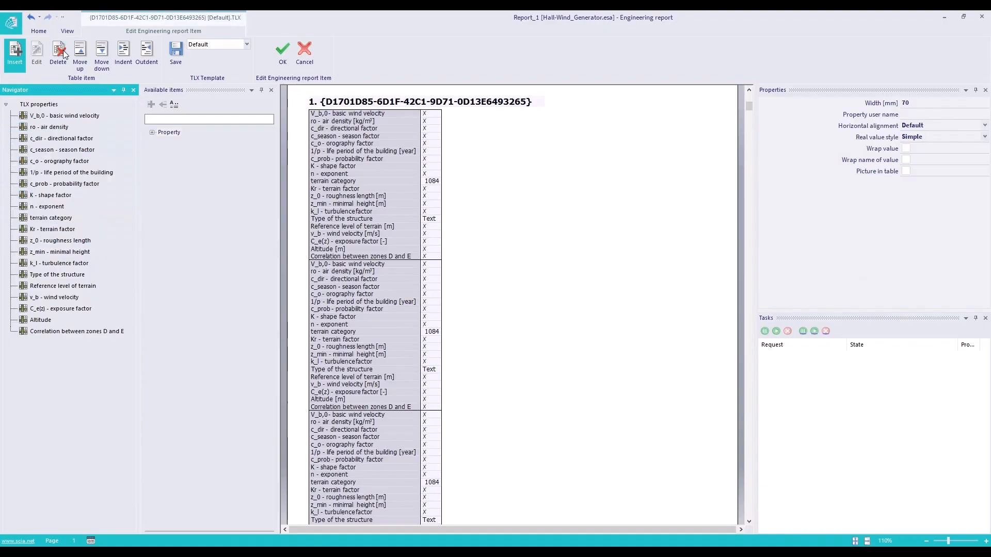
pyautogui.click(283, 52)
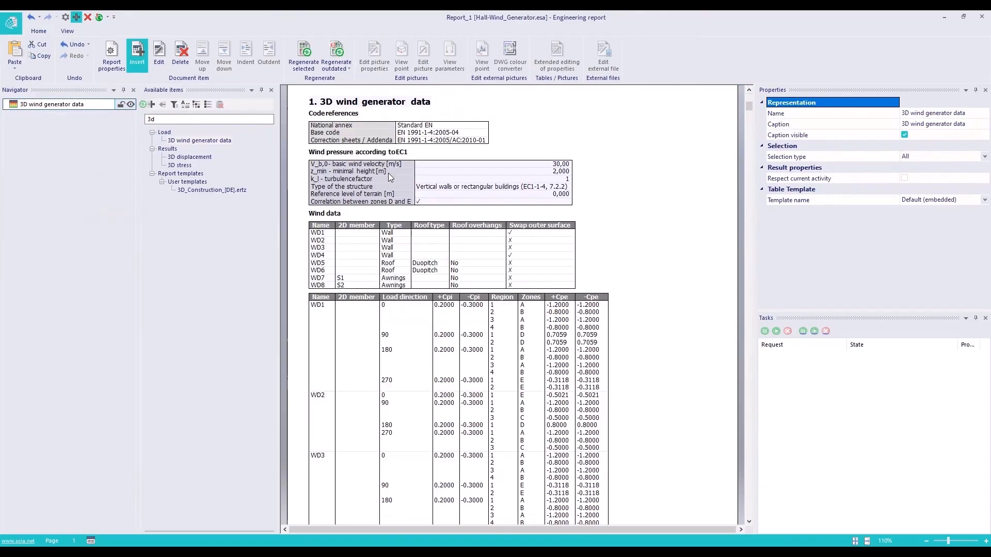
# Add a second 2D member column at the end of the Wind data table and accept the report item changes
pyautogui.doubleClick(418, 261)
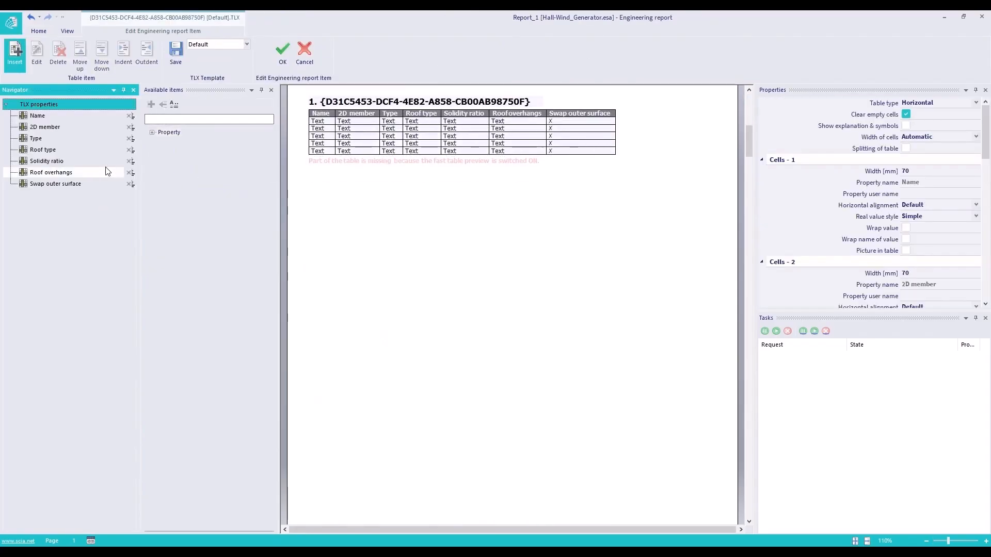
pyautogui.click(153, 132)
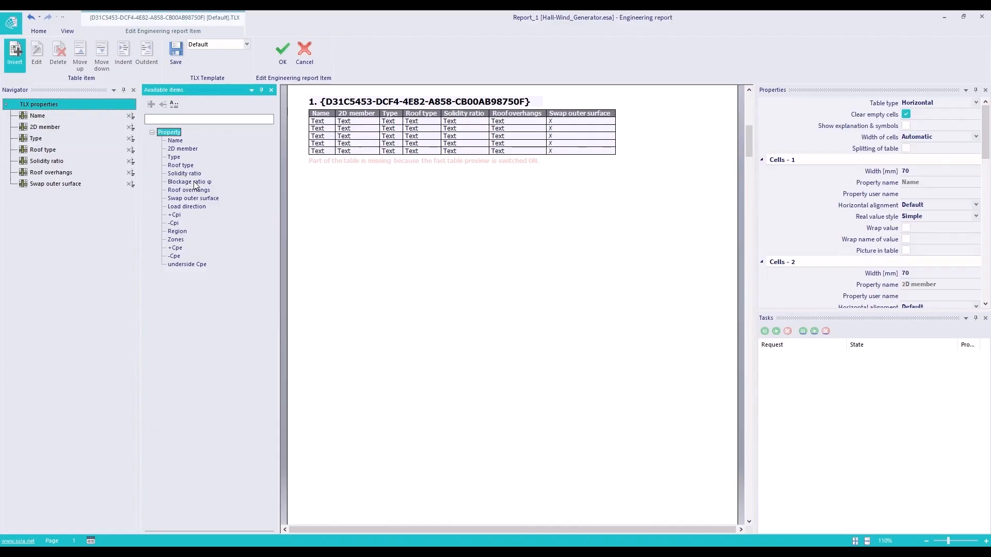
pyautogui.doubleClick(180, 149)
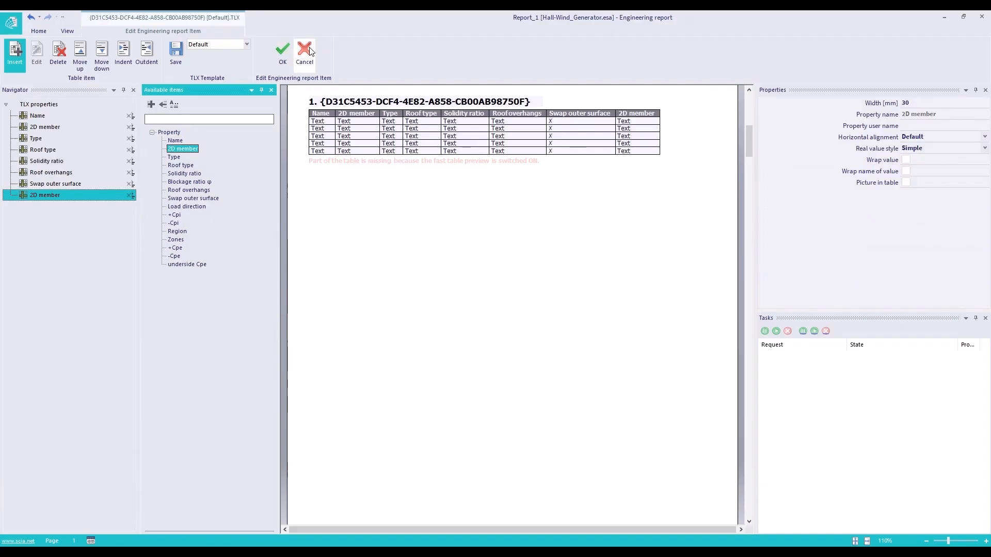
pyautogui.click(284, 61)
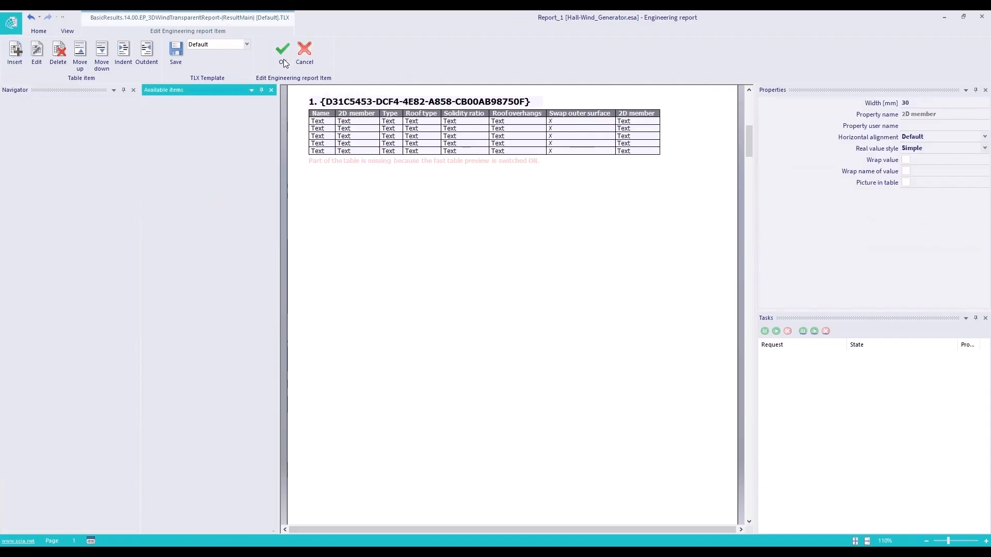
pyautogui.click(284, 60)
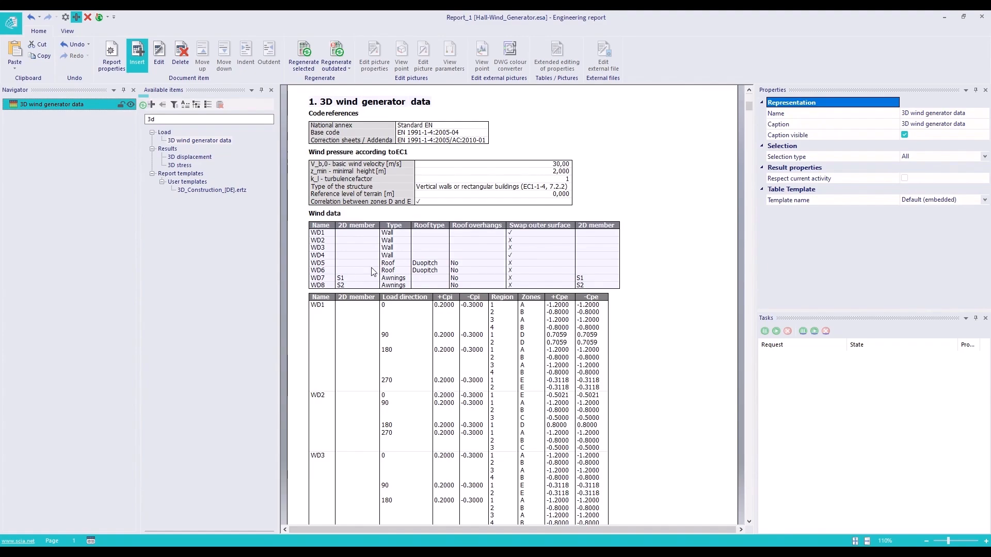
# Inspect the properties available for the table of Cpi and Cpe coefficients per load direction, and leave its editing without saving
pyautogui.click(341, 325)
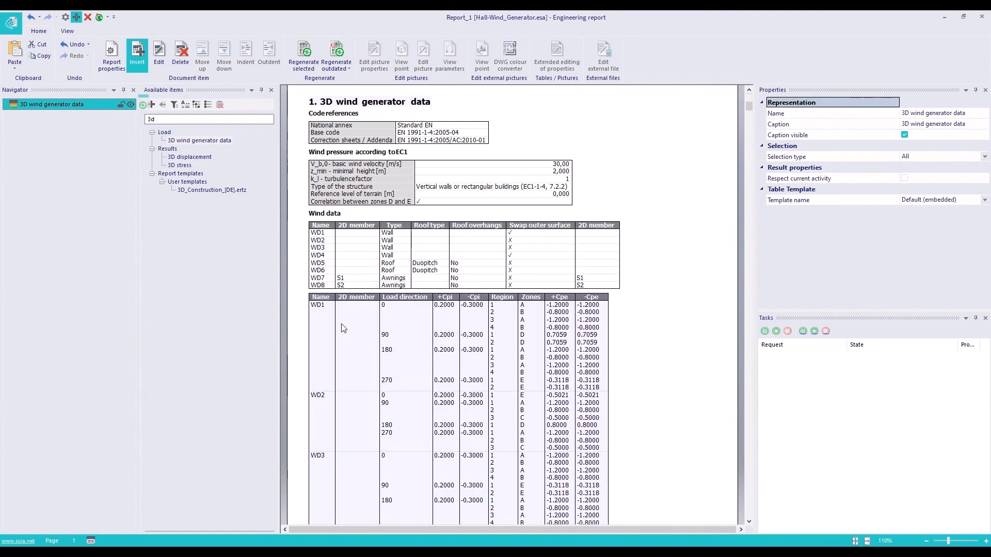
pyautogui.doubleClick(374, 342)
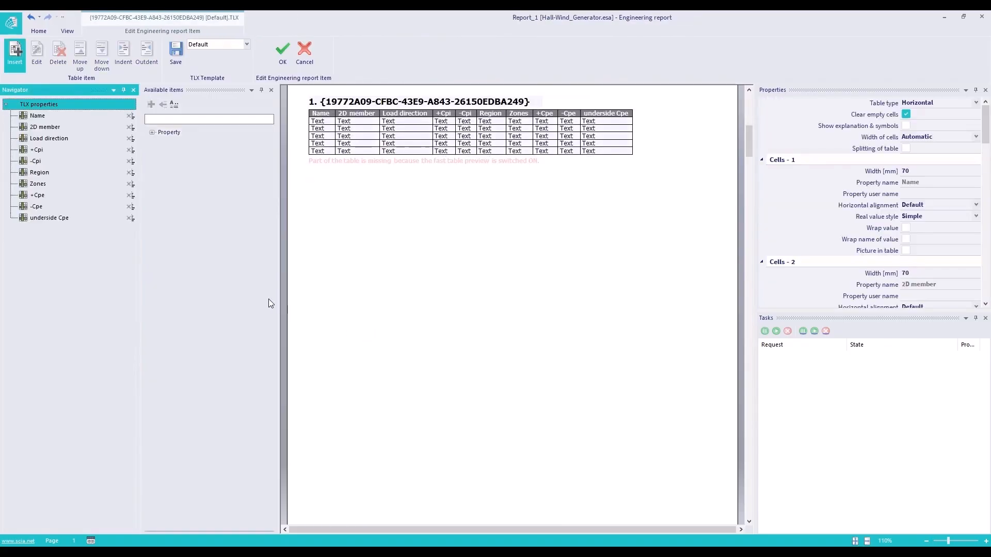
pyautogui.click(154, 132)
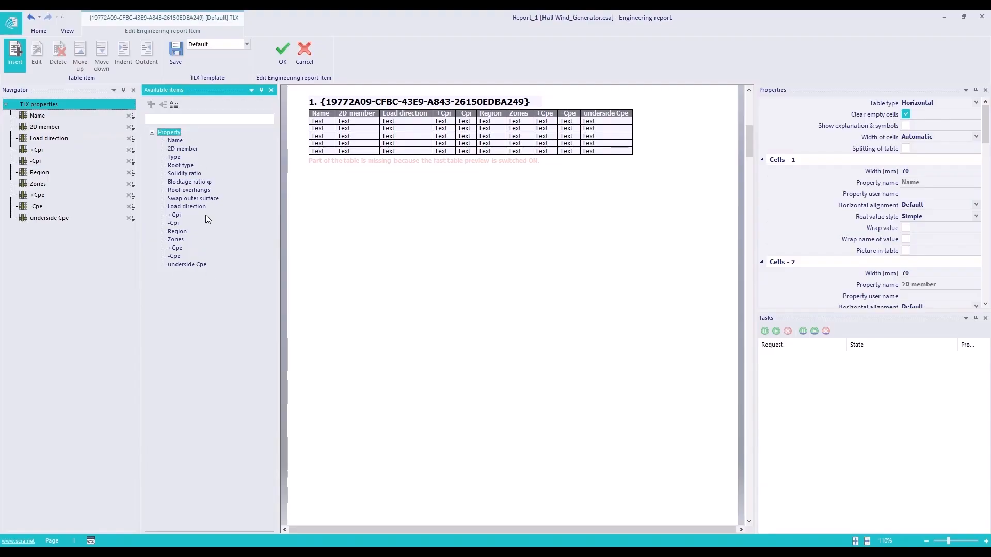
pyautogui.click(303, 50)
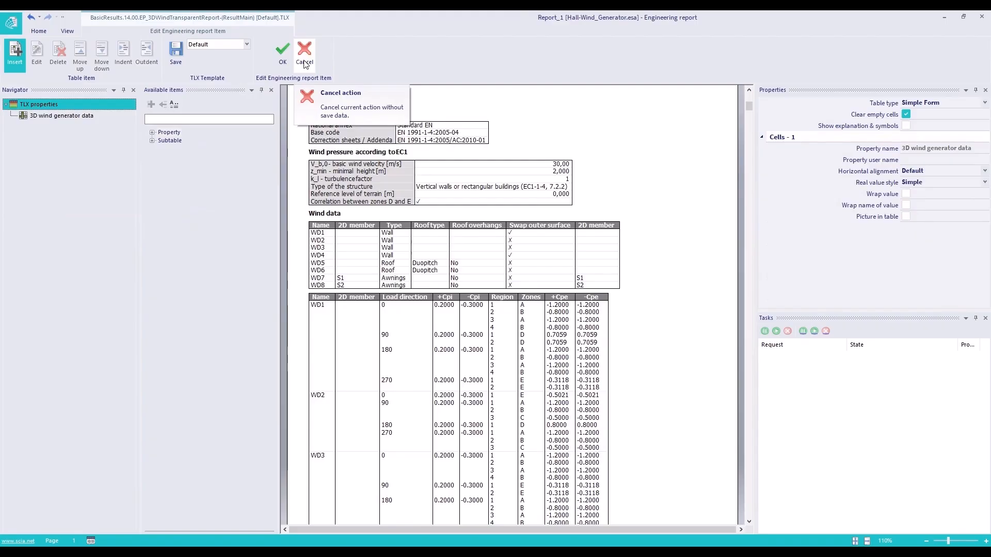
pyautogui.click(304, 56)
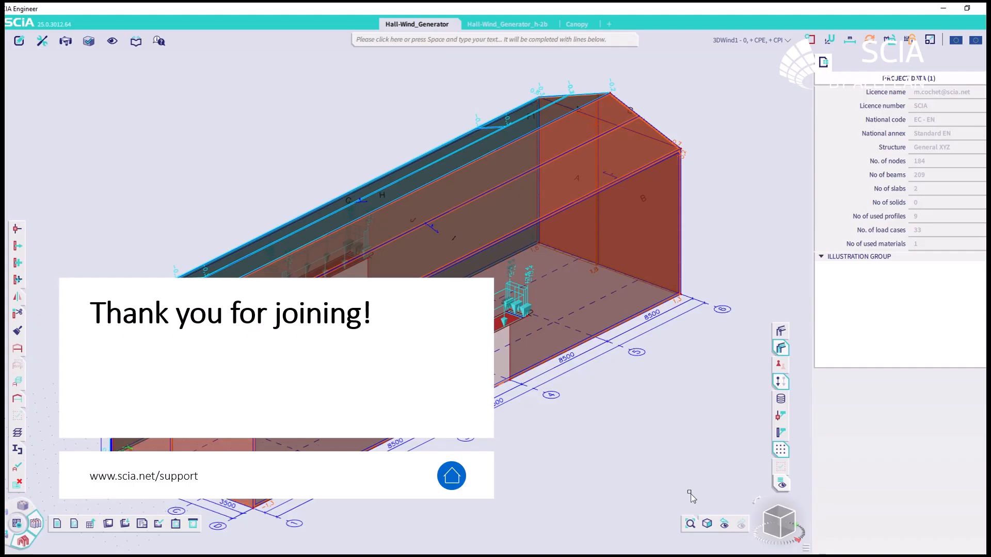